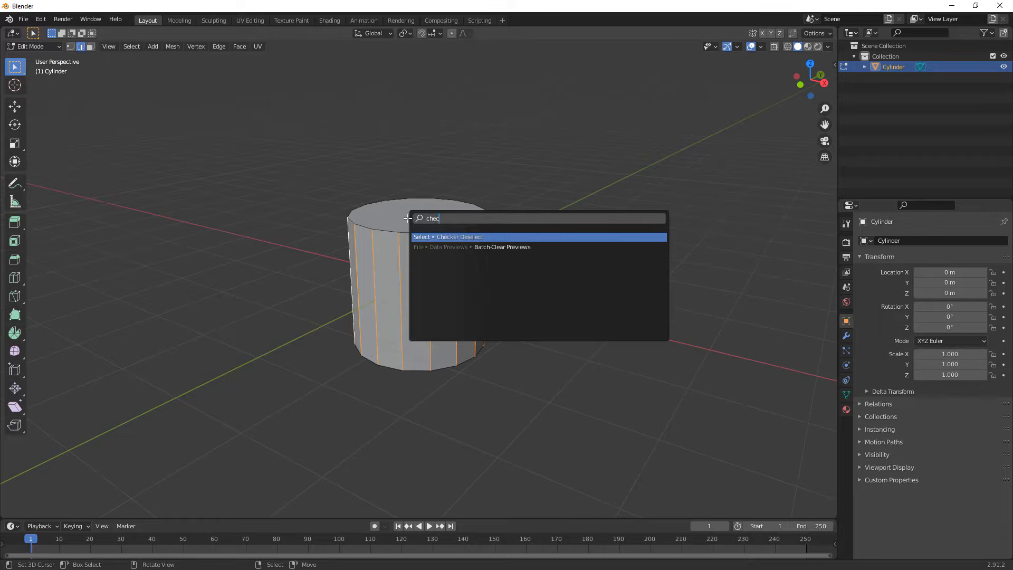
# Apply Checker Deselect to the cylinder's vertical edges with 1 deselected and 1 selected.
pyautogui.press('Return')
pyautogui.moveTo(386, 280); pyautogui.dragTo(468, 305, button='middle')
pyautogui.scroll(3, 488, 280)
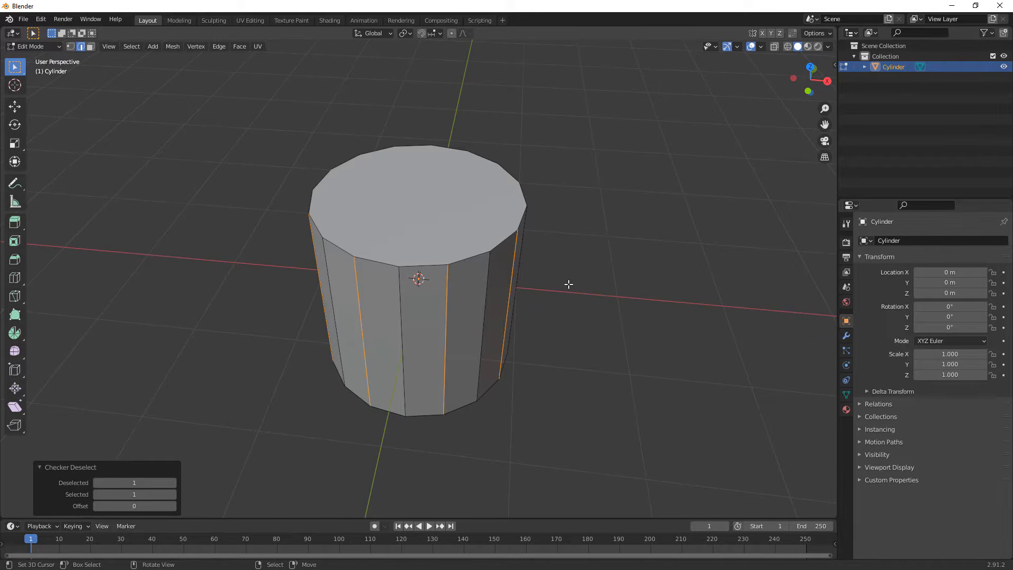
# Scale the selected vertical edges inward to about 0.70 in X and Y only, giving the cylinder a star-shaped profile.
pyautogui.moveTo(568, 284); pyautogui.dragTo(612, 308, button='middle')
pyautogui.press('s')
pyautogui.hotkey('shift', 'z')
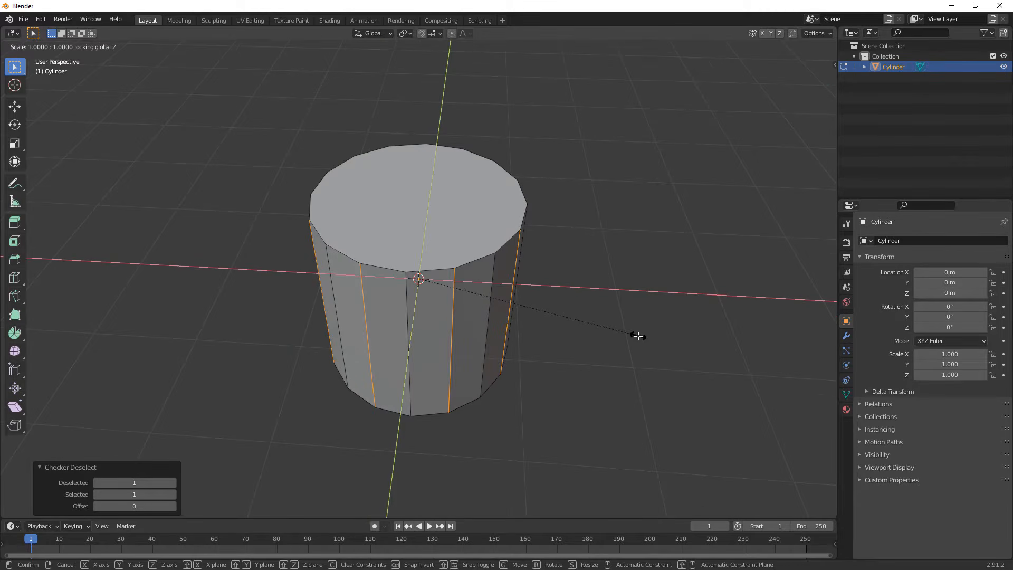
pyautogui.click(573, 307)
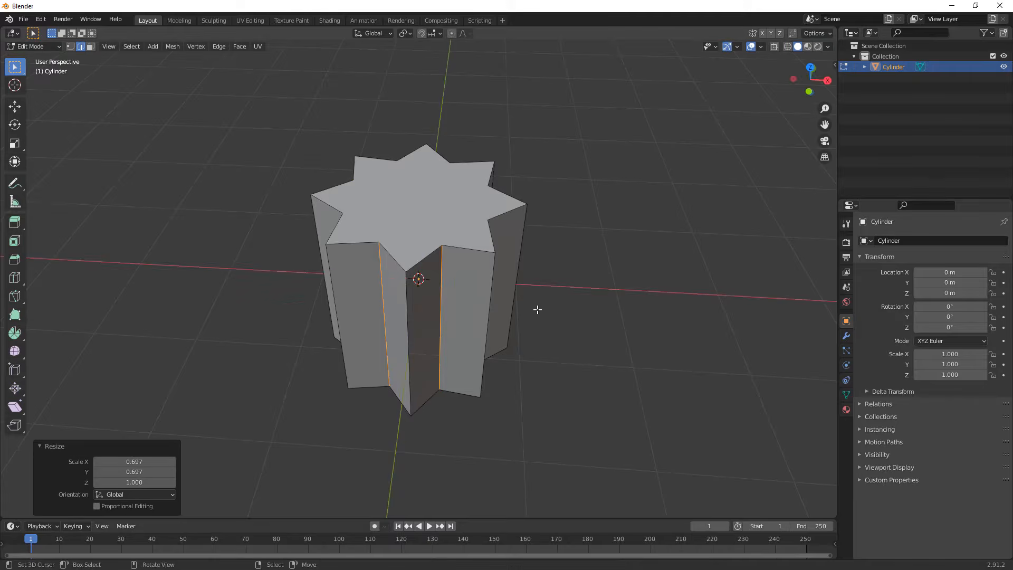
# Add 10 evenly spaced horizontal loop cuts around the star-shaped body.
pyautogui.moveTo(537, 309); pyautogui.dragTo(492, 287, button='middle')
pyautogui.hotkey('ctrl', 'r')
pyautogui.scroll(8, 471, 290)
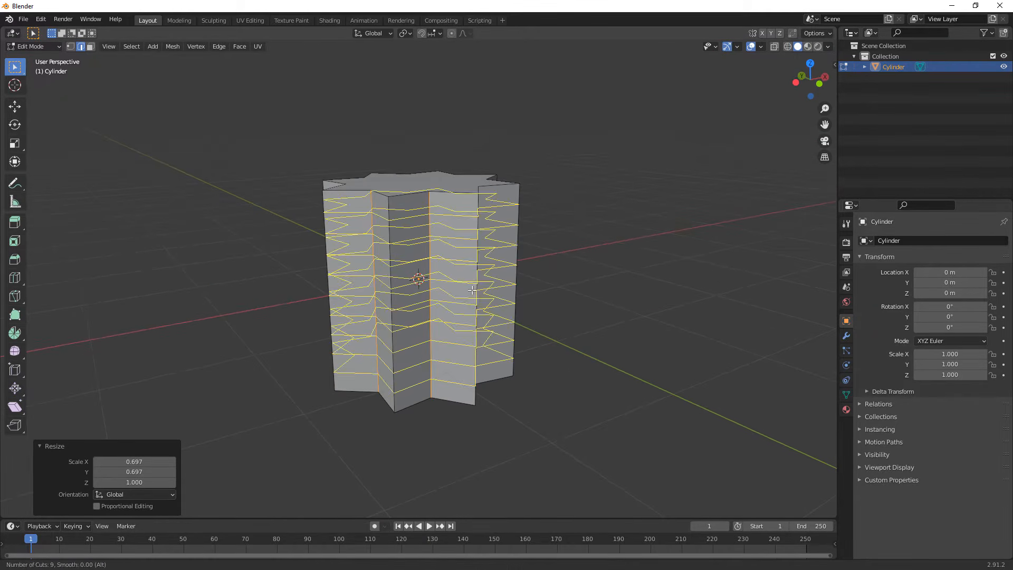
pyautogui.click(472, 290)
pyautogui.rightClick(472, 290)
pyautogui.click(174, 425)
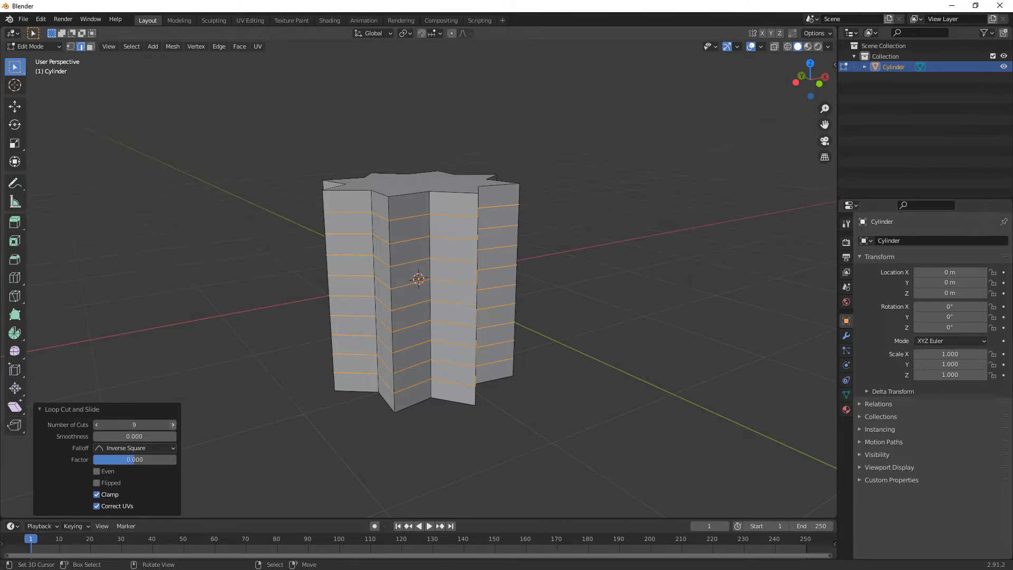
# Return to Object Mode and stretch the star-shaped cylinder along Z by about 1.25.
pyautogui.moveTo(587, 271); pyautogui.dragTo(604, 258, button='middle')
pyautogui.press('Tab')
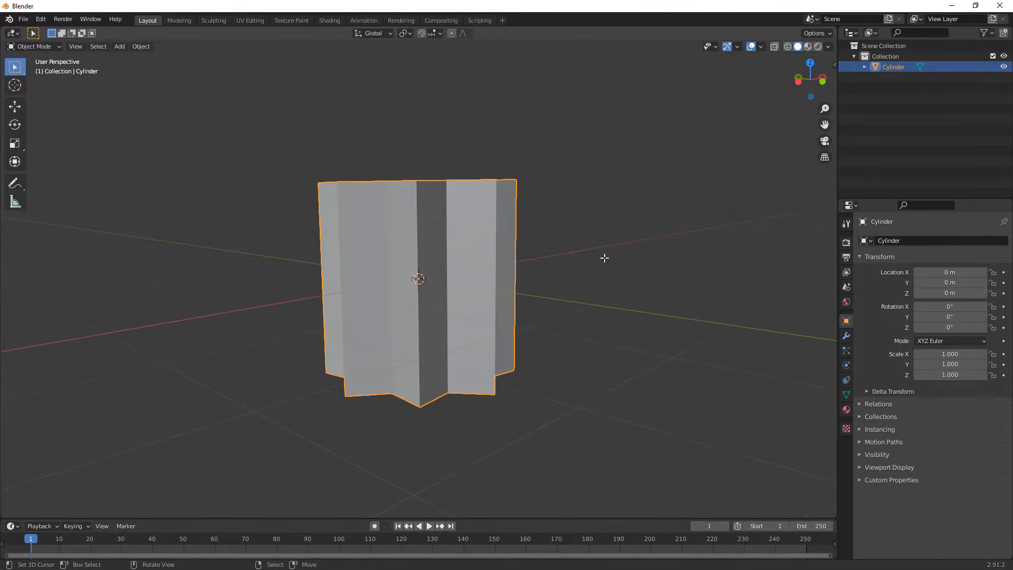
pyautogui.press('s')
pyautogui.press('z')
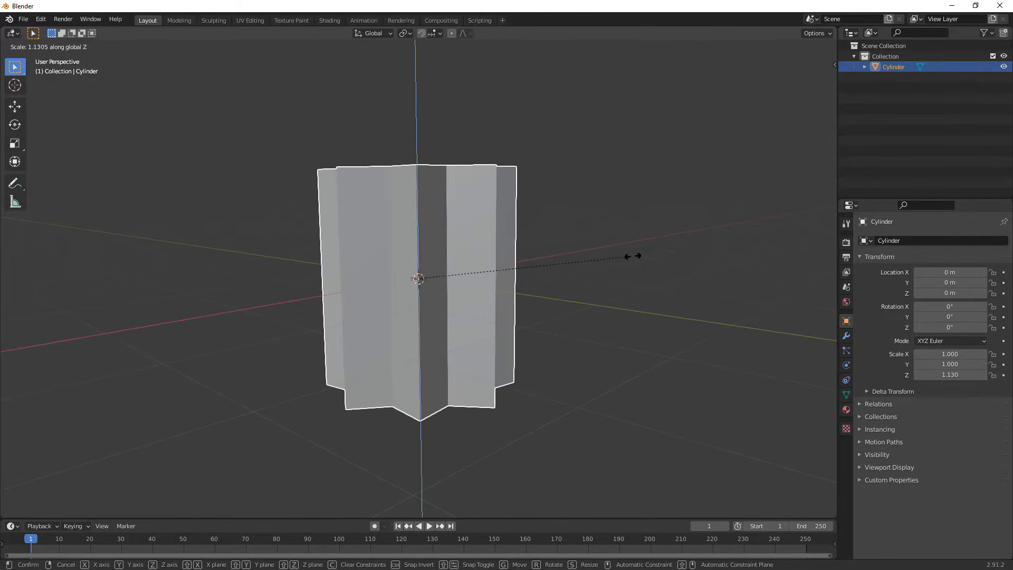
pyautogui.click(657, 252)
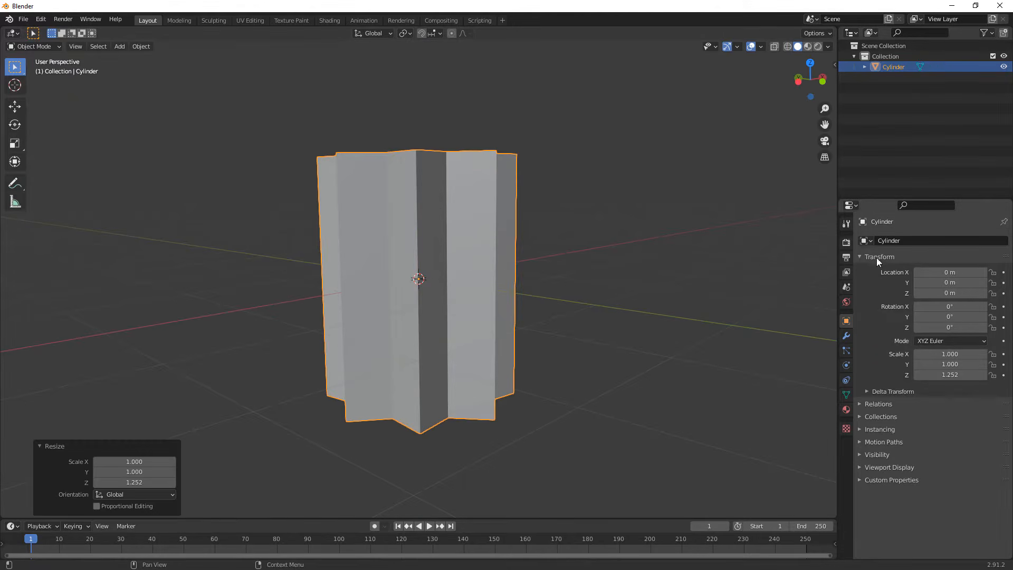
# Add a Simple Deform modifier in Twist mode on the Z axis with an angle of 90°.
pyautogui.click(846, 336)
pyautogui.click(915, 240)
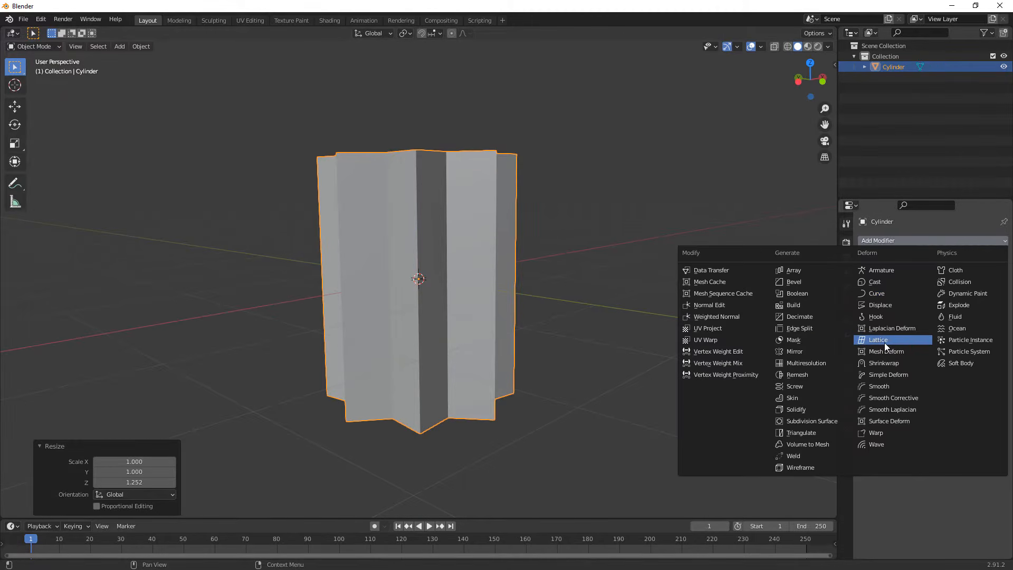
pyautogui.click(919, 374)
pyautogui.click(990, 315)
pyautogui.click(954, 287)
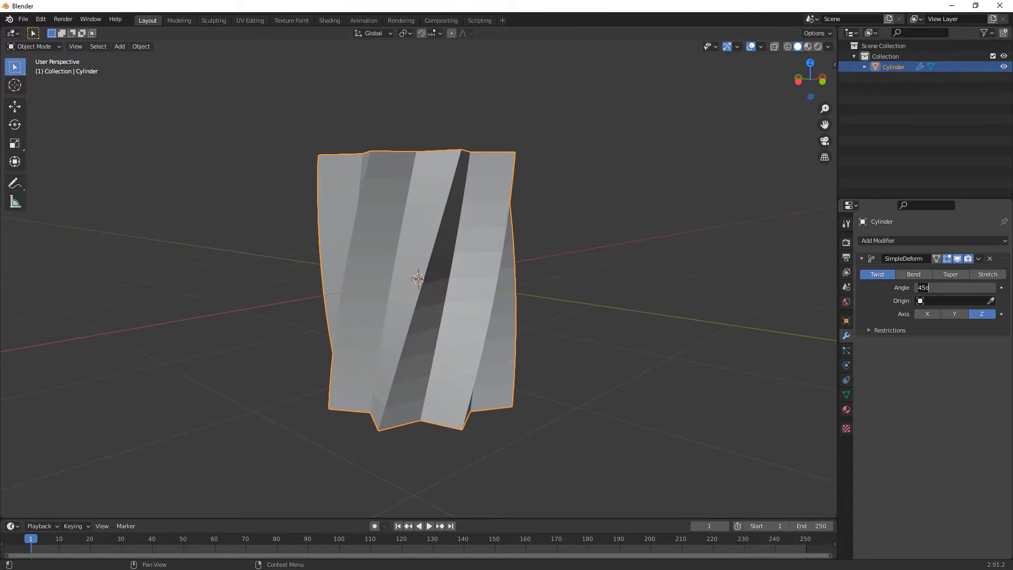
pyautogui.write('90')
pyautogui.press('Return')
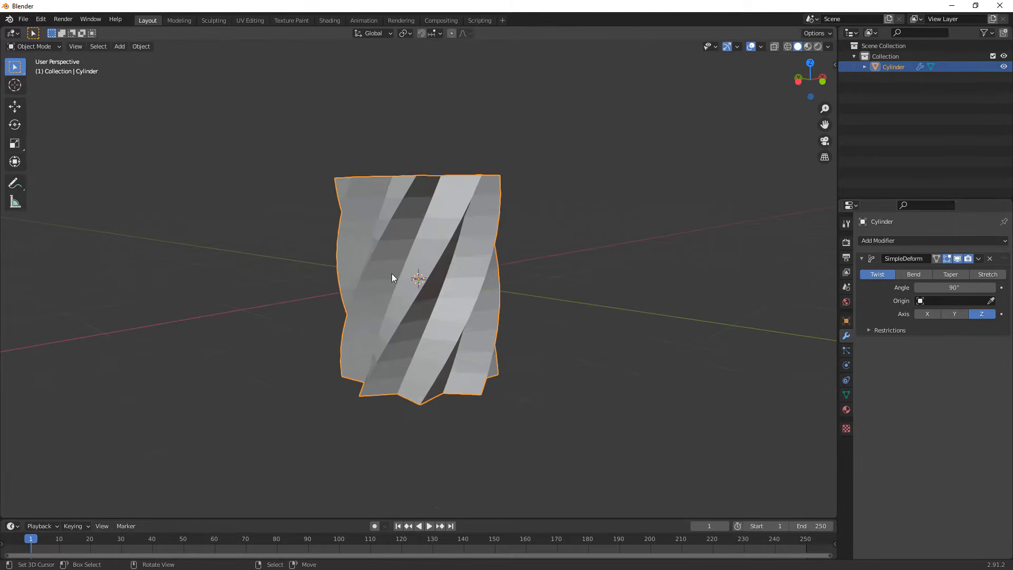
# Apply the SimpleDeform modifier to the twisted cylinder.
pyautogui.moveTo(391, 273); pyautogui.dragTo(412, 287, button='middle')
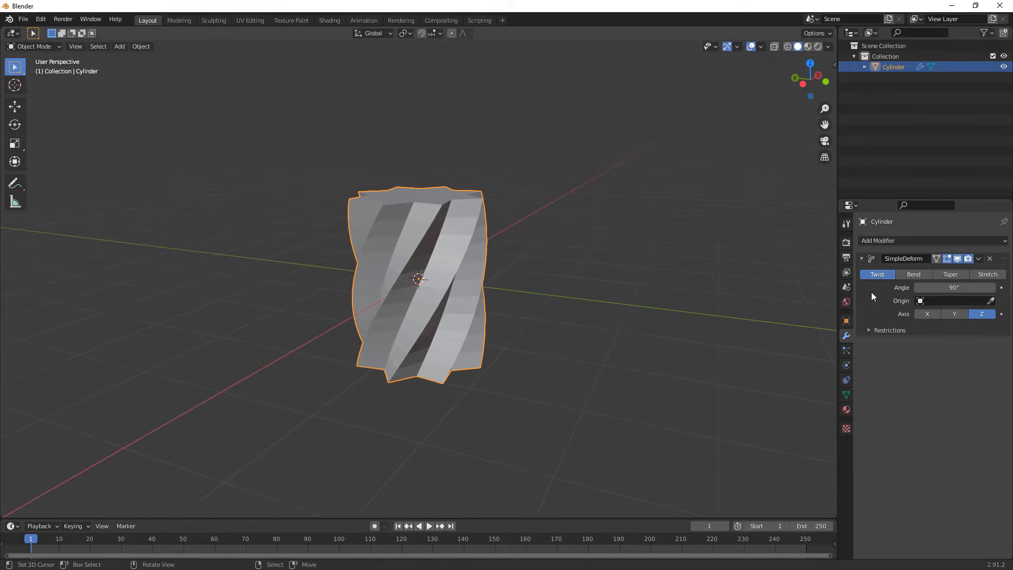
pyautogui.click(979, 258)
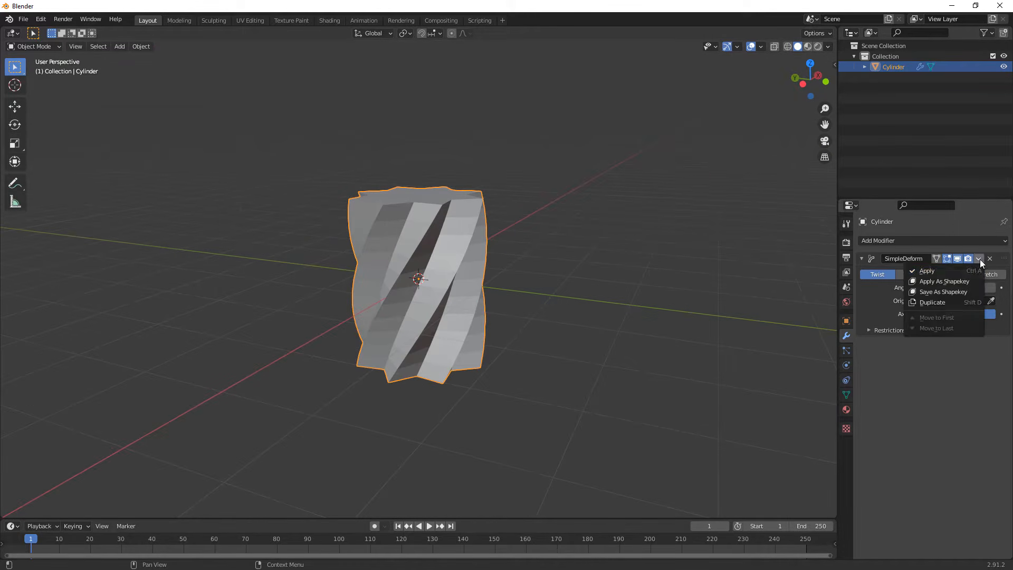
pyautogui.click(977, 267)
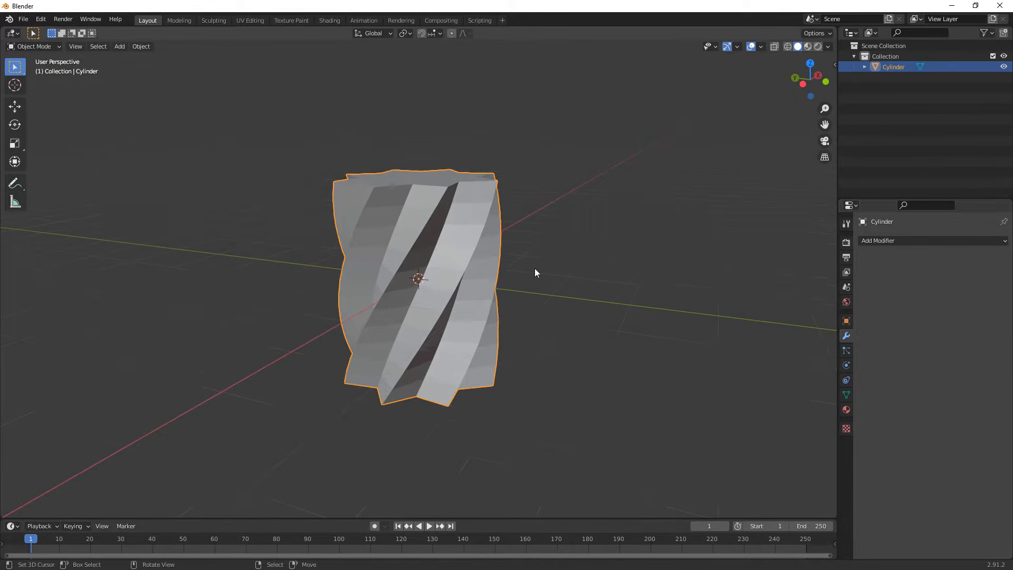
pyautogui.moveTo(533, 274)
pyautogui.mouseDown(button='middle')
pyautogui.moveTo(563, 285)
pyautogui.moveTo(589, 279)
pyautogui.moveTo(547, 278)
pyautogui.mouseUp(button='middle')
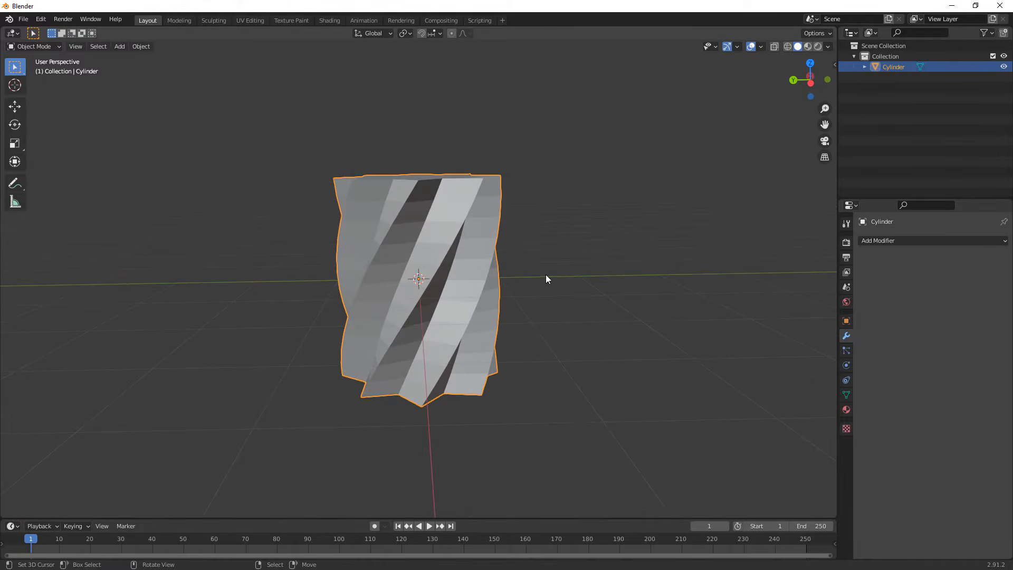
# In Edit Mode with face selection, select both star-shaped end faces of the twisted cylinder.
pyautogui.press('Tab')
pyautogui.moveTo(484, 278); pyautogui.dragTo(479, 312, button='middle')
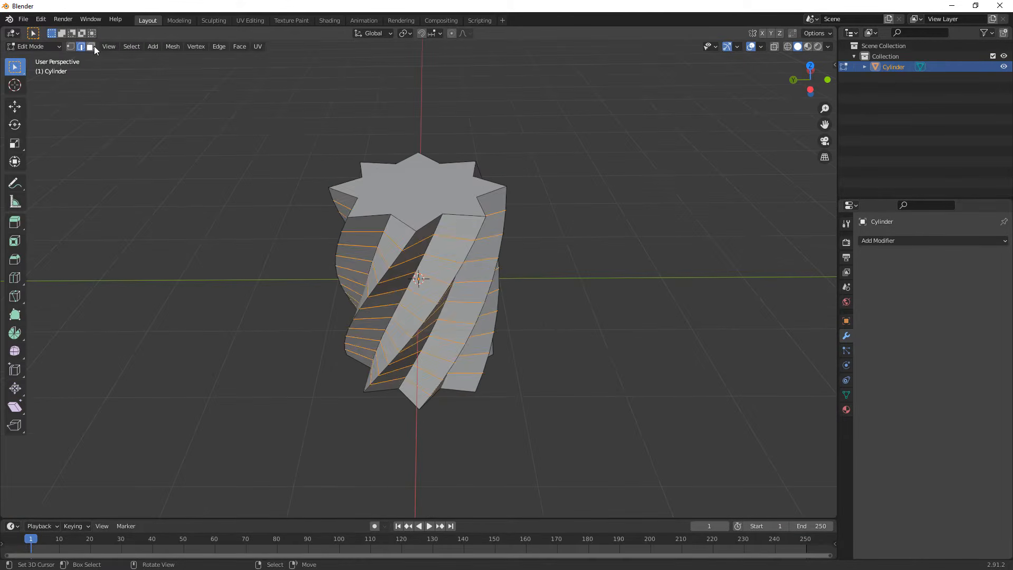
pyautogui.click(91, 47)
pyautogui.click(385, 176)
pyautogui.moveTo(397, 208); pyautogui.dragTo(412, 323, button='middle')
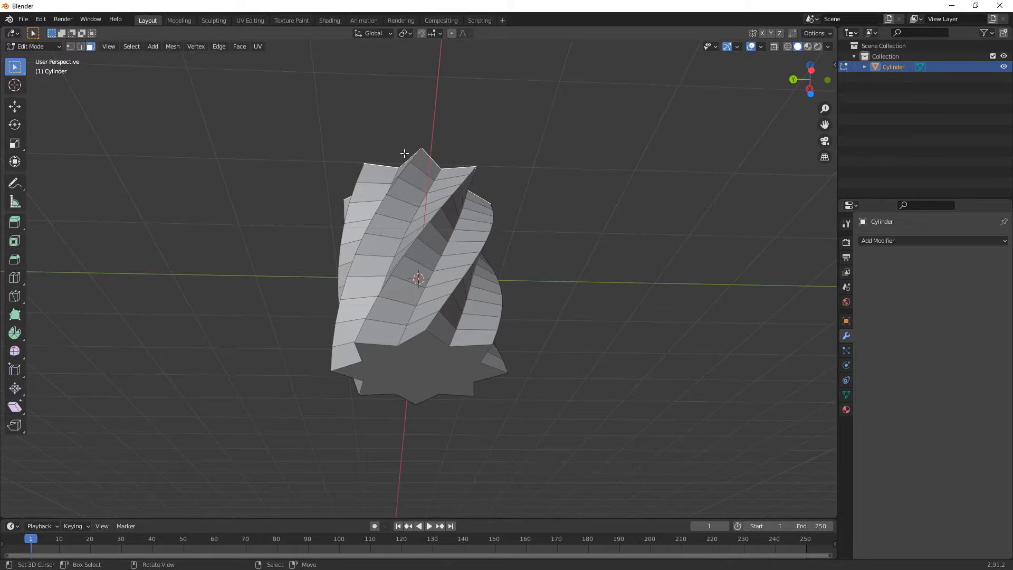
pyautogui.keyDown('shift'); pyautogui.click(418, 367); pyautogui.keyUp('shift')
# Extrude the two star-shaped end faces outward along their normals by about 0.29 m.
pyautogui.moveTo(495, 136); pyautogui.dragTo(493, 235, button='middle')
pyautogui.hotkey('alt', 'e')
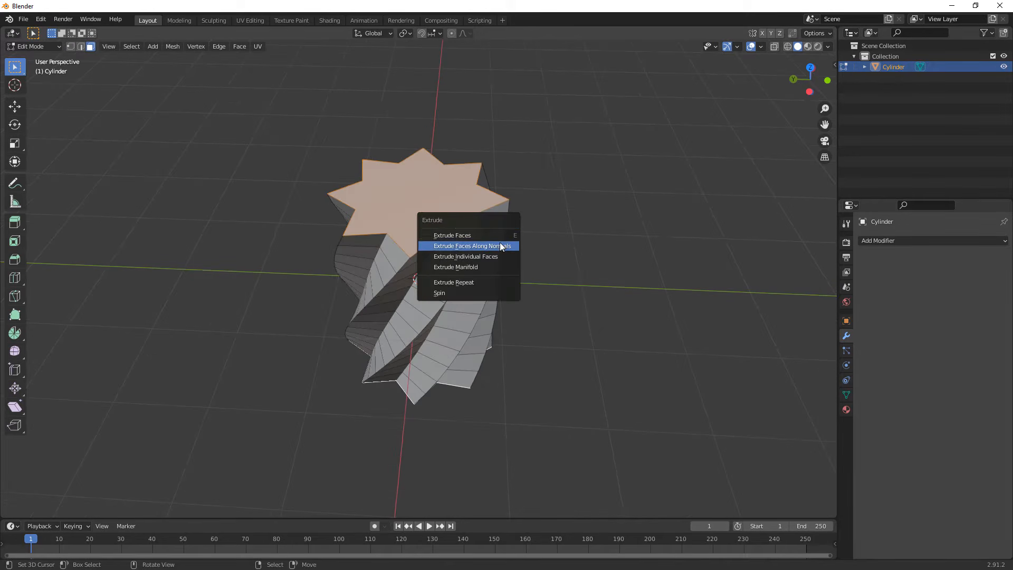
pyautogui.click(499, 243)
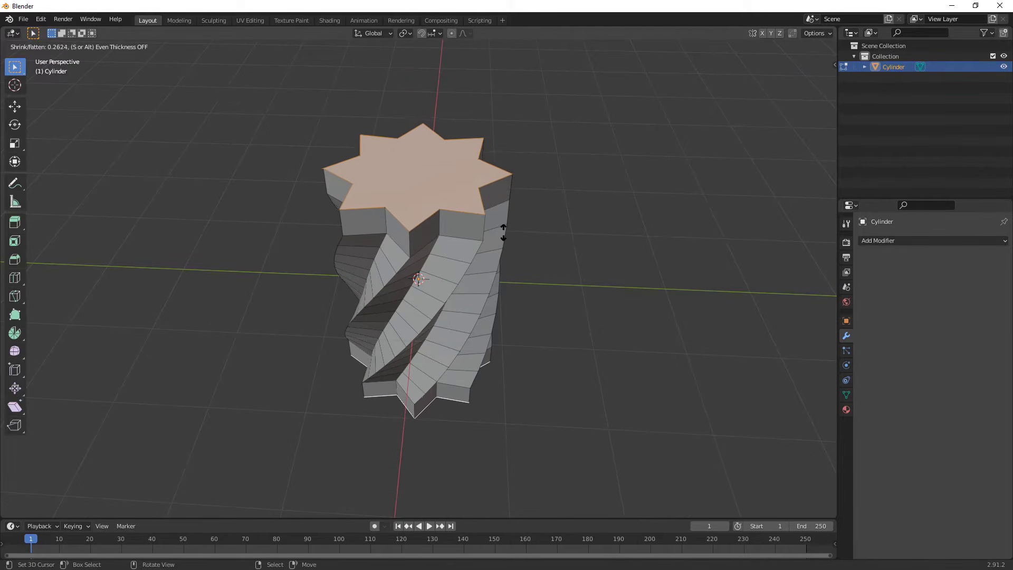
pyautogui.click(451, 236)
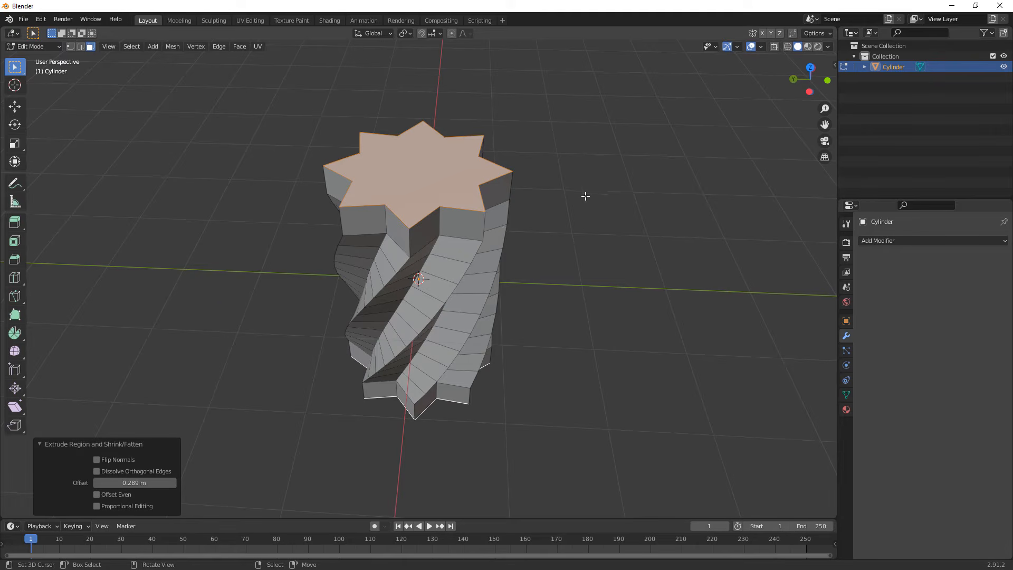
# Look up the LoopTools and Node Wrangler add-ons in the preferences by searching for "loo" and "node".
pyautogui.click(45, 19)
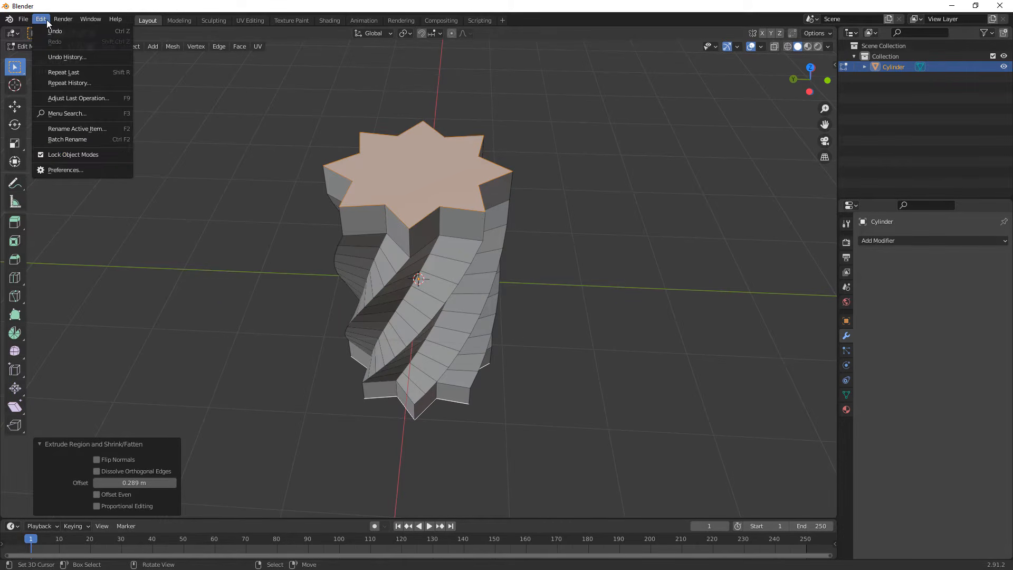
pyautogui.click(100, 169)
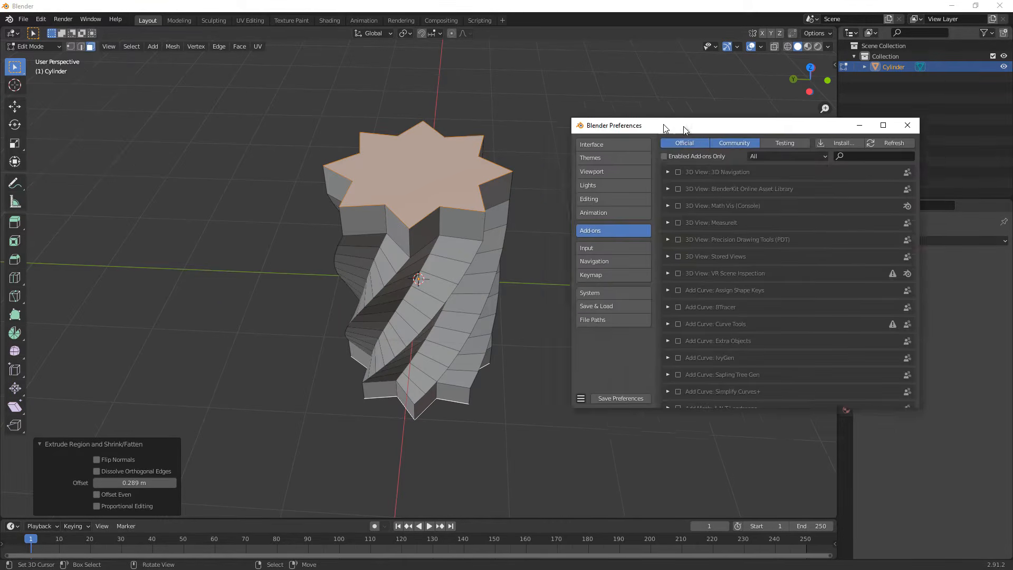
pyautogui.click(812, 150)
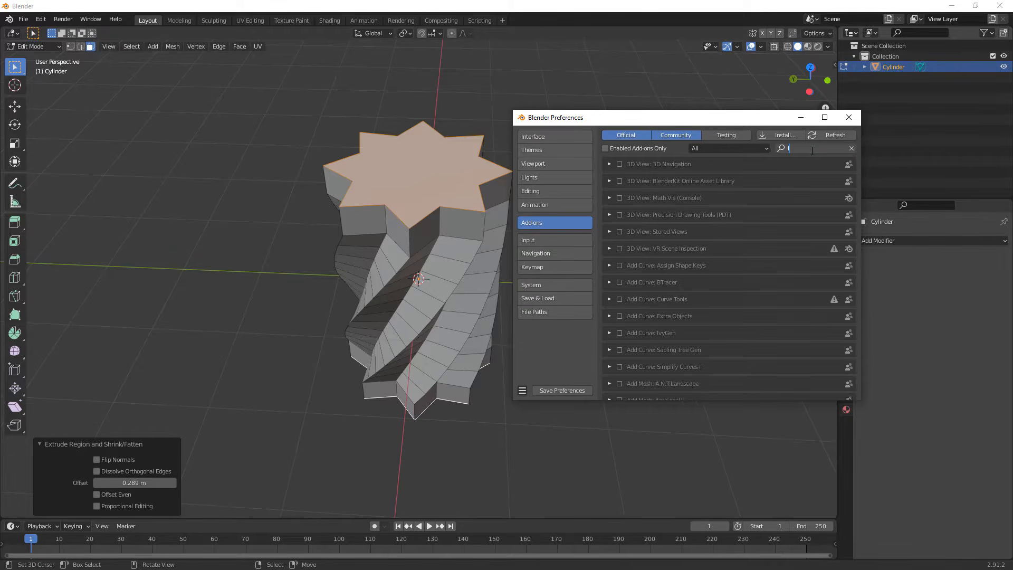
pyautogui.write('loo')
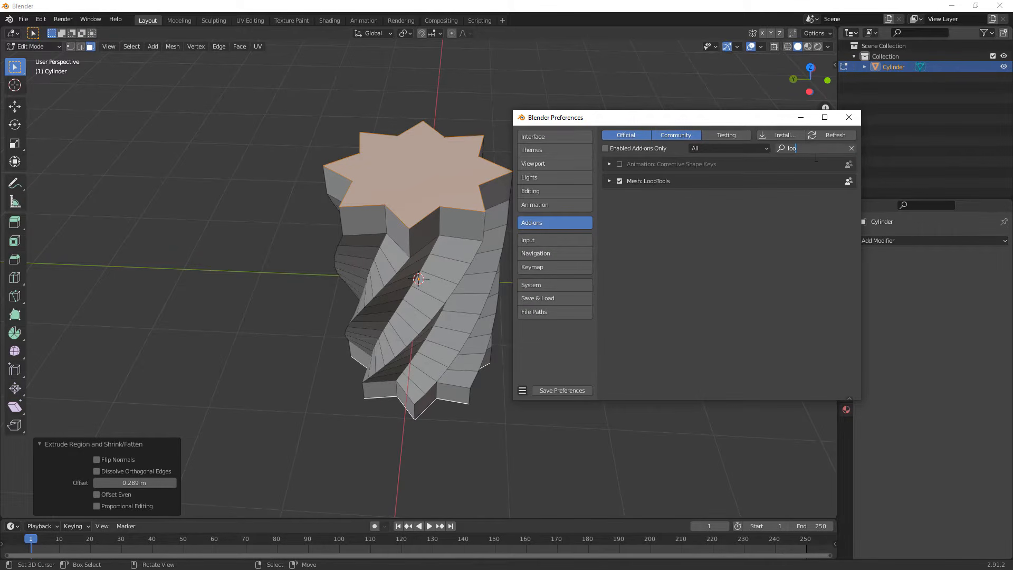
pyautogui.press('BackSpace')
pyautogui.press('BackSpace')
pyautogui.press('BackSpace')
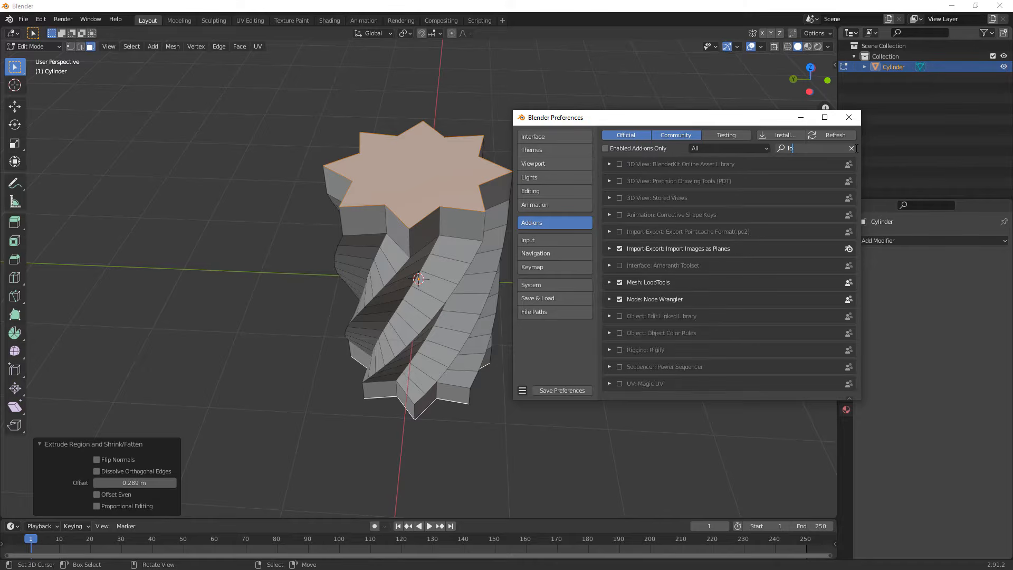
pyautogui.write('node')
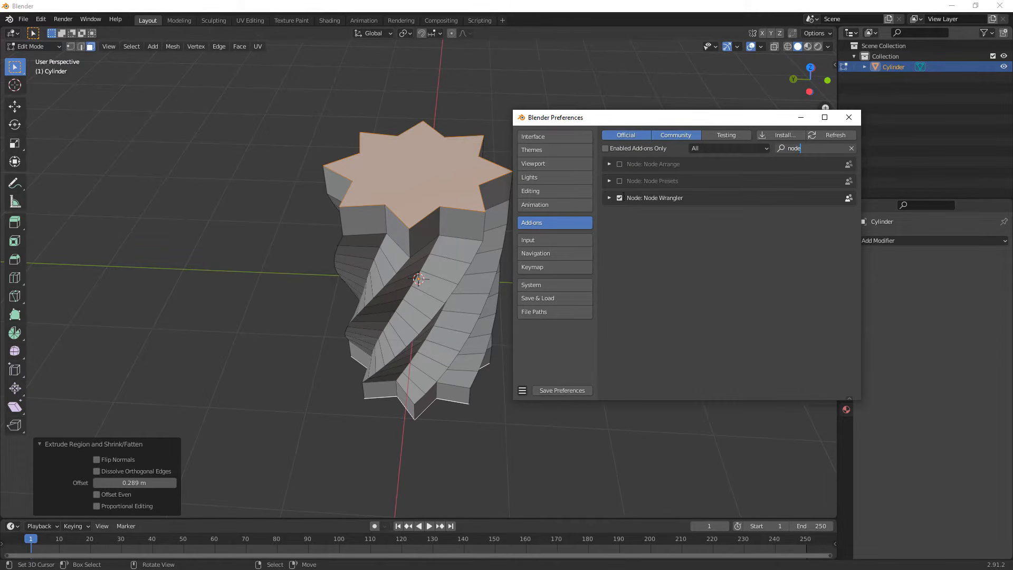
pyautogui.click(849, 119)
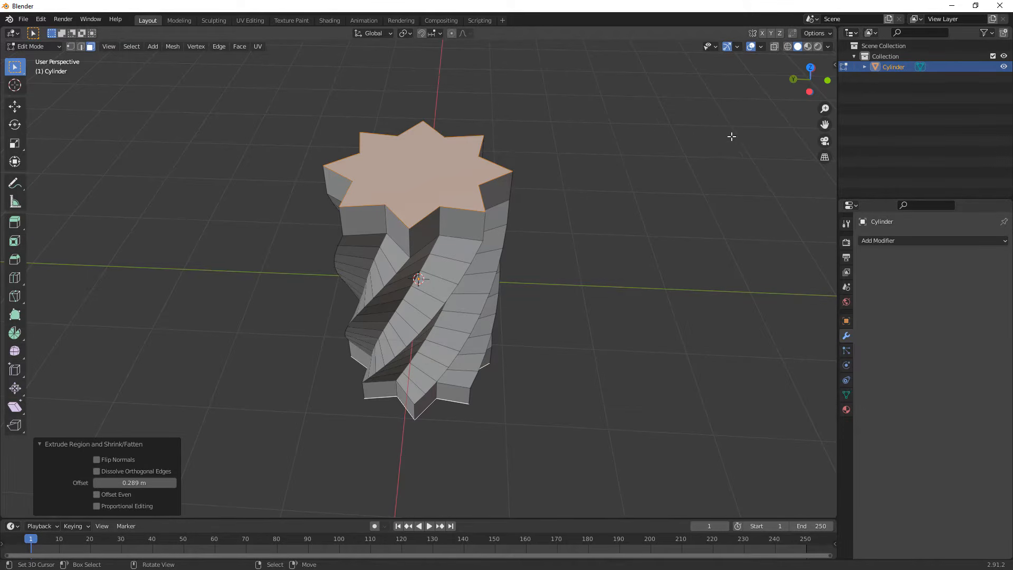
# Reshape both extruded end faces into circles with the LoopTools Circle operation.
pyautogui.press('n')
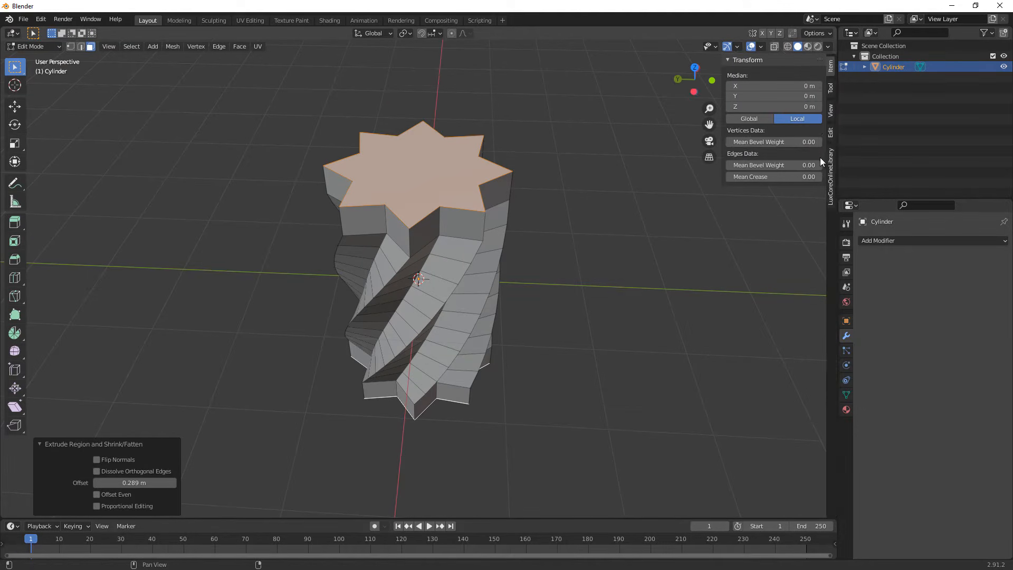
pyautogui.click(833, 133)
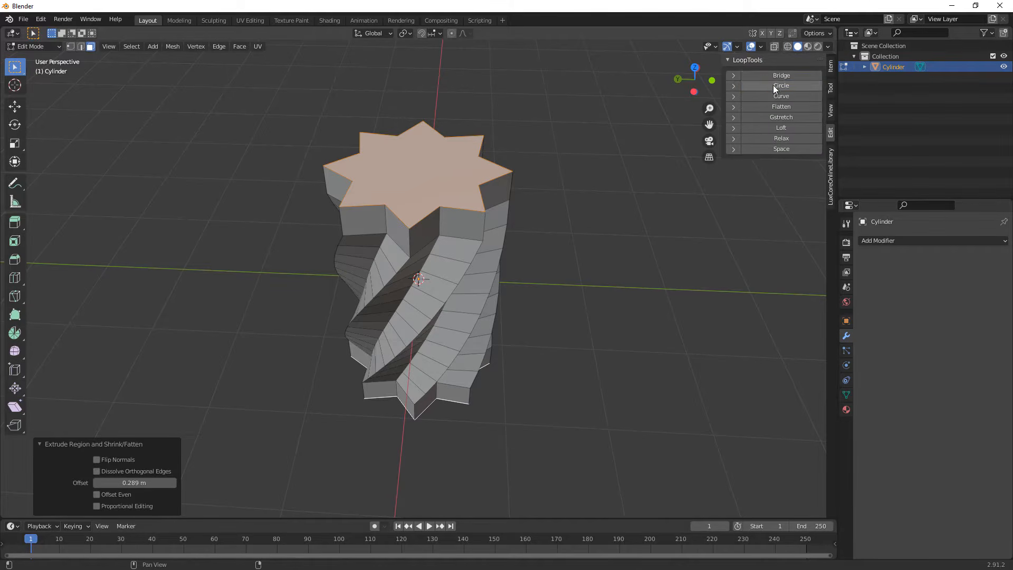
pyautogui.click(779, 85)
# Flare both circular end faces in X and Y only, scaling them by about 1.33 and again by about 1.17.
pyautogui.press('s')
pyautogui.hotkey('shift', 'z')
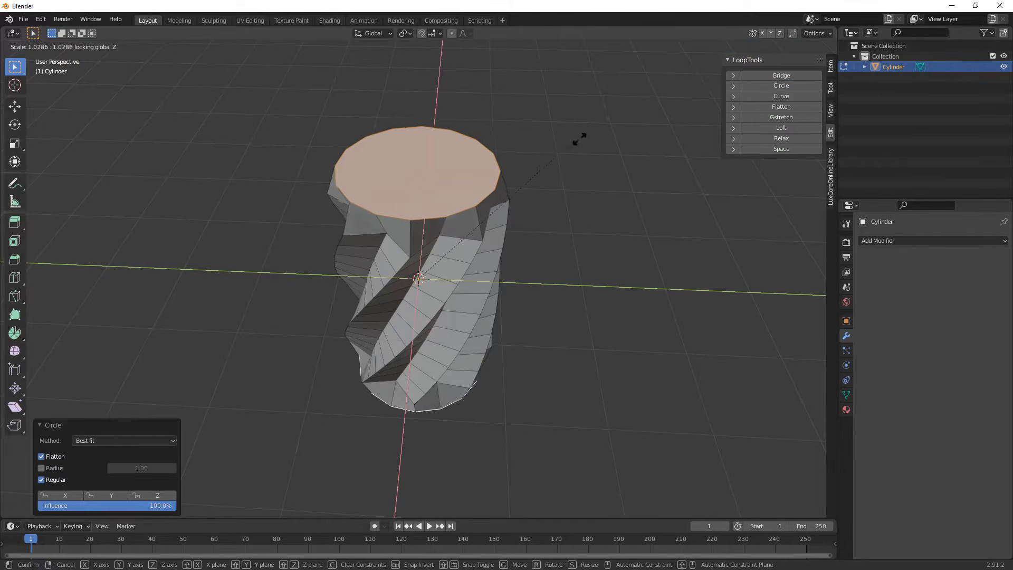
pyautogui.click(640, 127)
pyautogui.moveTo(572, 195); pyautogui.dragTo(619, 183, button='middle')
pyautogui.press('s')
pyautogui.hotkey('shift', 'z')
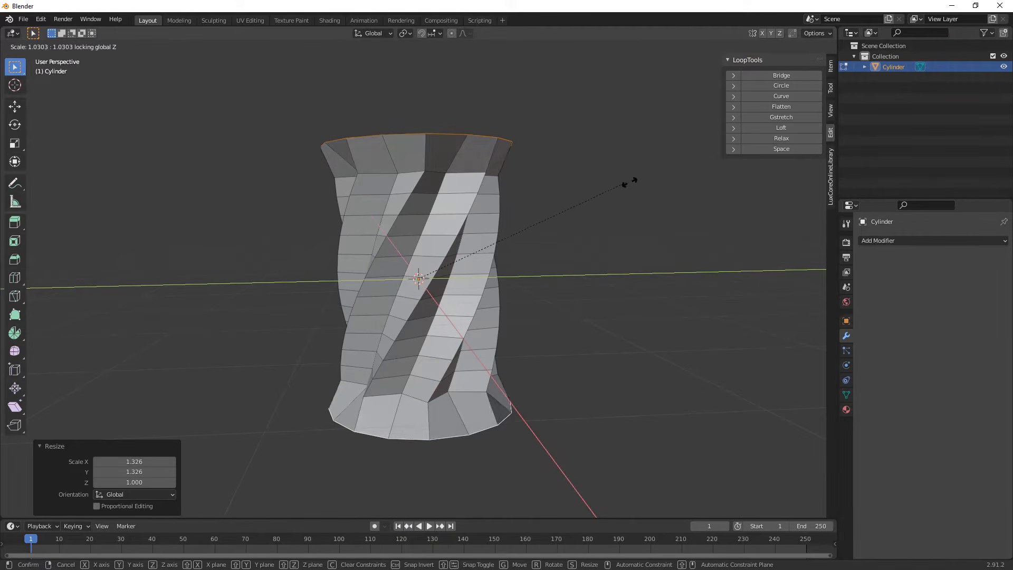
pyautogui.click(653, 182)
# Spread the two circular end faces apart by about 1.09 along Z and widen them by about 1.05 in X and Y.
pyautogui.press('s')
pyautogui.press('z')
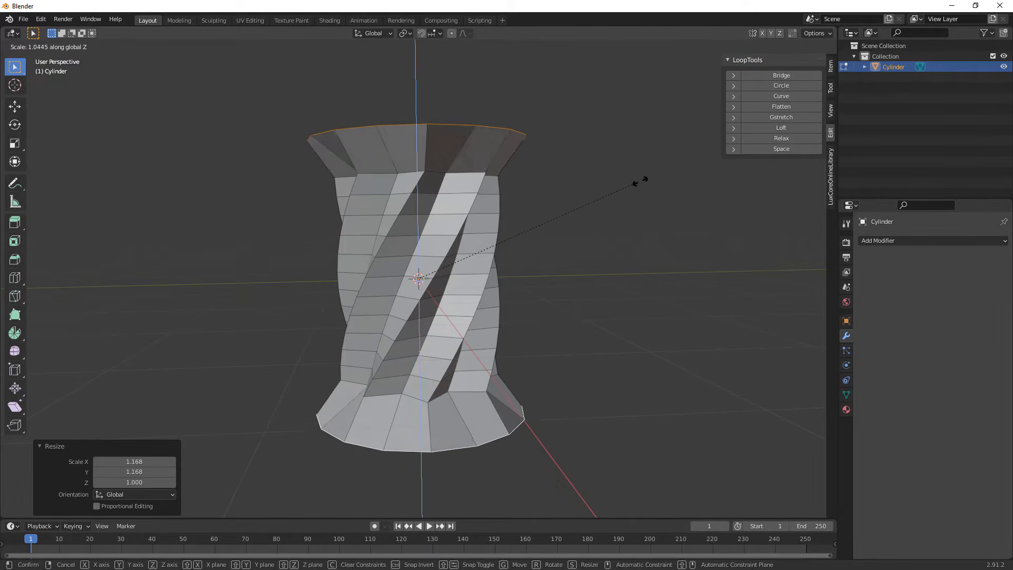
pyautogui.click(648, 178)
pyautogui.scroll(-1, 595, 180)
pyautogui.press('s')
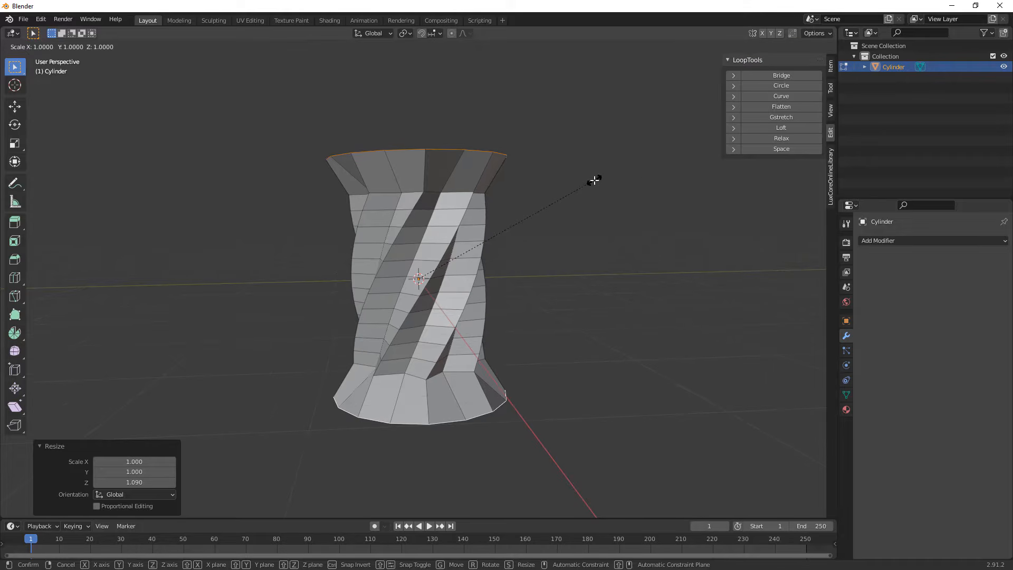
pyautogui.hotkey('shift', 'z')
pyautogui.click(596, 179)
# Extrude both circular end faces outward along their normals by about 0.21 m to form thick rims.
pyautogui.moveTo(604, 179); pyautogui.dragTo(527, 197, button='middle')
pyautogui.scroll(1, 527, 179)
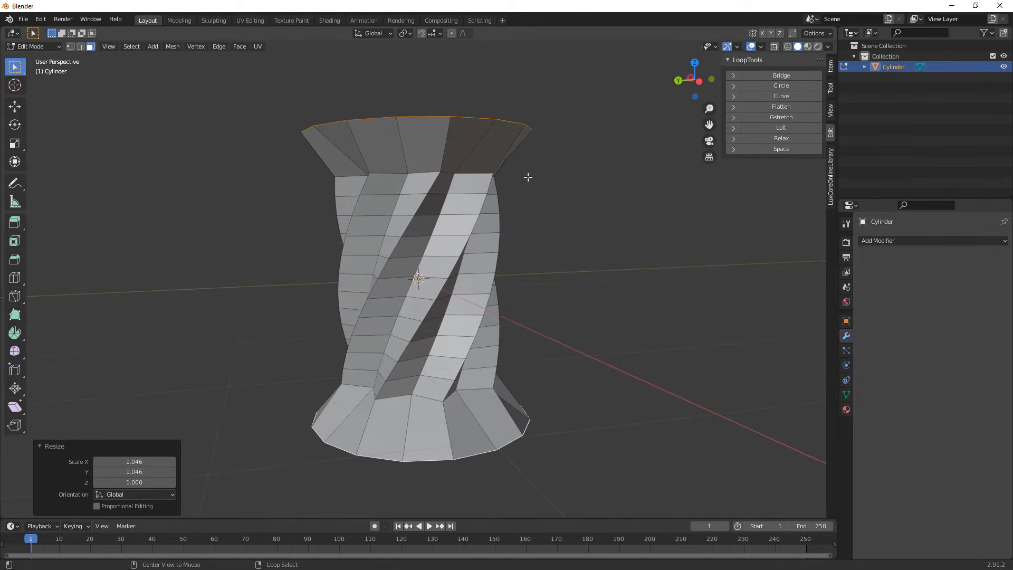
pyautogui.hotkey('alt', 'e')
pyautogui.click(528, 178)
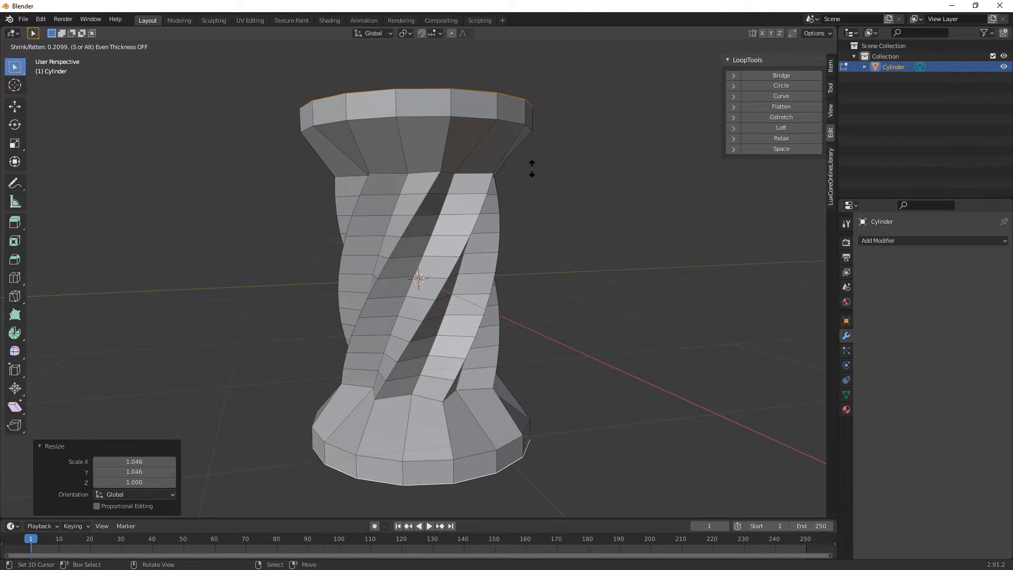
pyautogui.click(532, 168)
# Add a Subdivision Surface modifier to the column and set its viewport level to 3.
pyautogui.press('Tab')
pyautogui.click(897, 241)
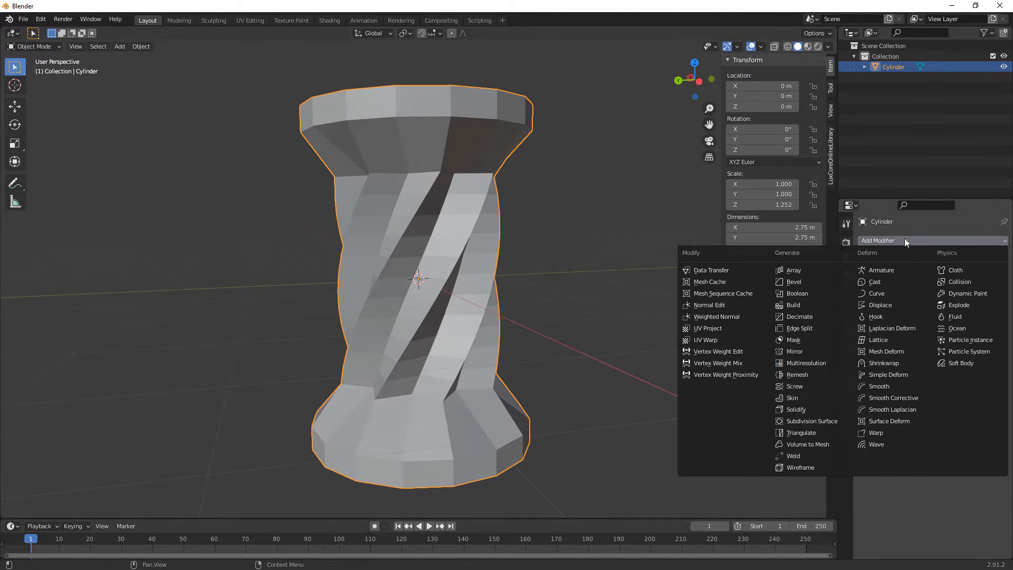
pyautogui.click(816, 421)
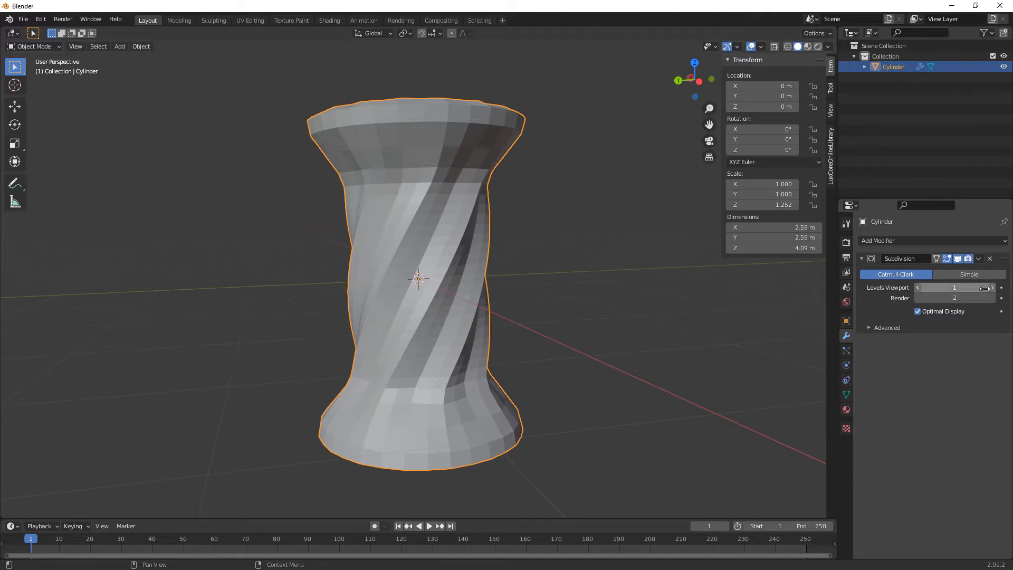
pyautogui.hotkey('ctrl', '3')
# Add one centred edge loop around the upper rim and one around the lower rim.
pyautogui.press('Tab')
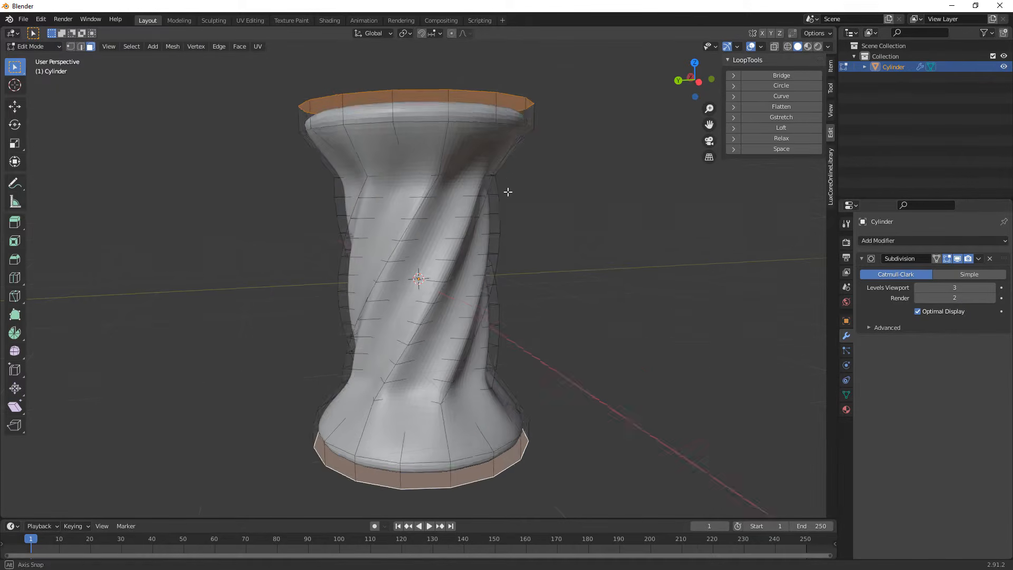
pyautogui.hotkey('ctrl', 'r')
pyautogui.click(461, 139)
pyautogui.rightClick(452, 136)
pyautogui.hotkey('ctrl', 'r')
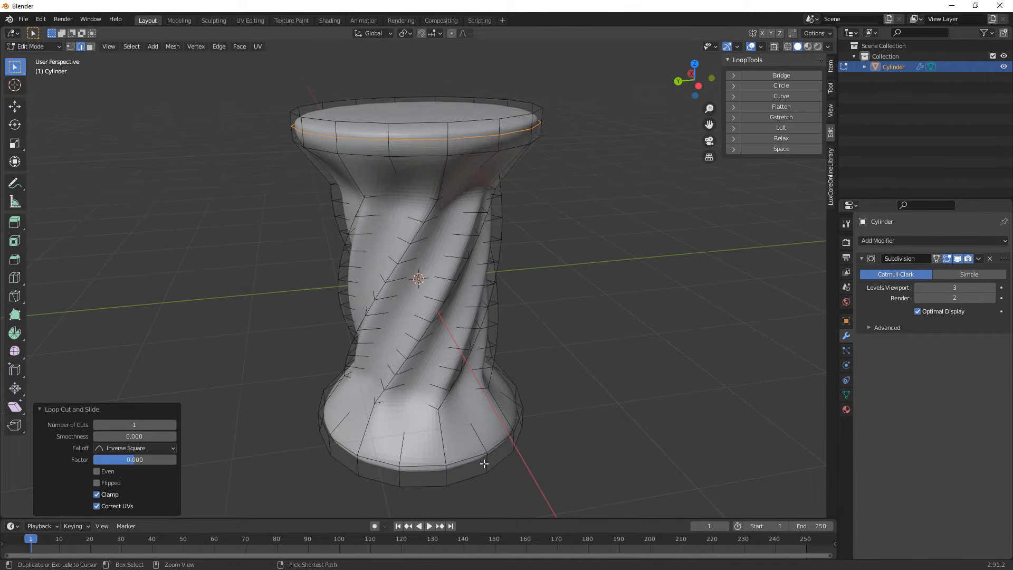
pyautogui.click(490, 464)
pyautogui.rightClick(487, 464)
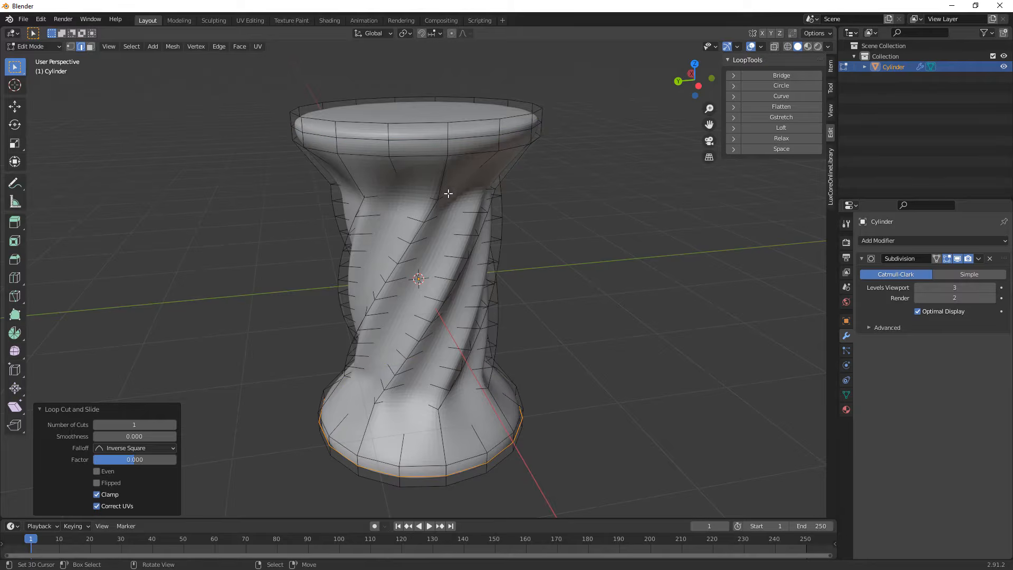
# Bevel the rim edge loops at both ends with one segment and a width of about 0.1 m.
pyautogui.keyDown('alt'); pyautogui.keyDown('shift'); pyautogui.click(437, 144); pyautogui.keyUp('shift'); pyautogui.keyUp('alt')
pyautogui.moveTo(437, 144); pyautogui.dragTo(537, 233, button='middle')
pyautogui.hotkey('ctrl', 'b')
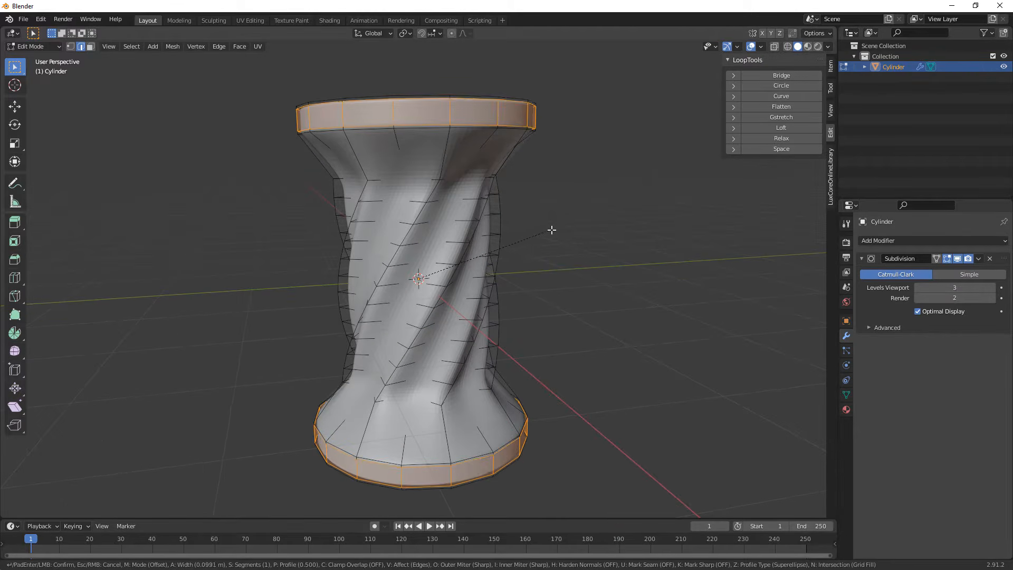
pyautogui.click(551, 230)
# Shade the whole column smooth in Object Mode.
pyautogui.press('Tab')
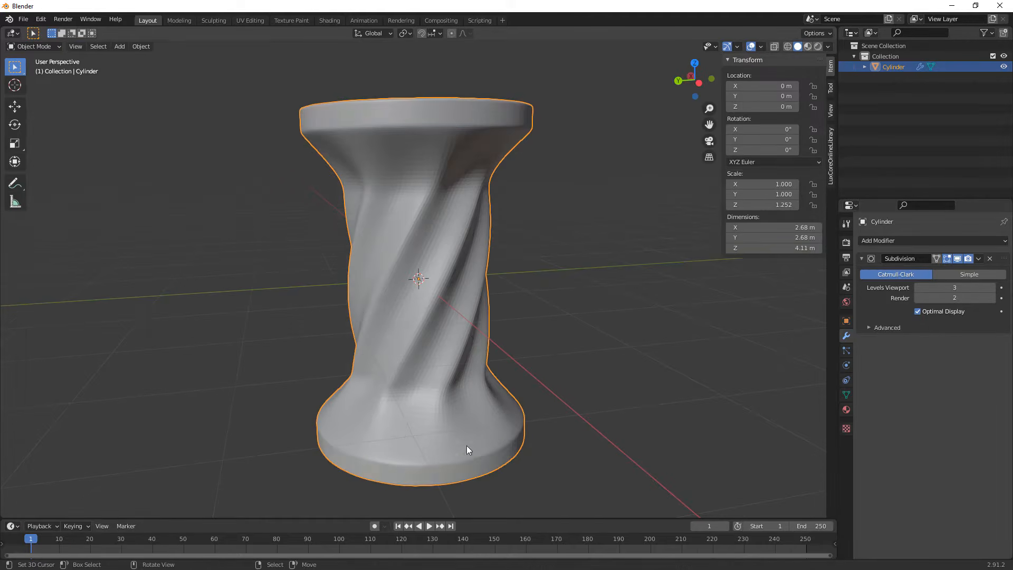
pyautogui.rightClick(514, 334)
pyautogui.click(520, 333)
pyautogui.moveTo(520, 326); pyautogui.dragTo(423, 264, button='middle')
pyautogui.moveTo(520, 222); pyautogui.dragTo(501, 216, button='middle')
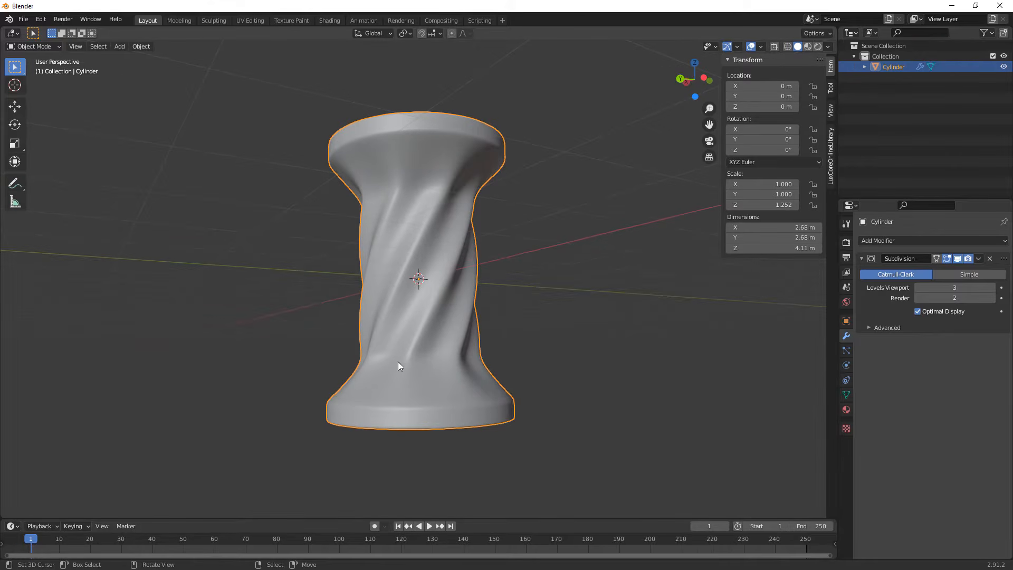
# Add an edge loop around the upper flare and slide it toward the twisted shaft by a factor of 0.9.
pyautogui.press('Tab')
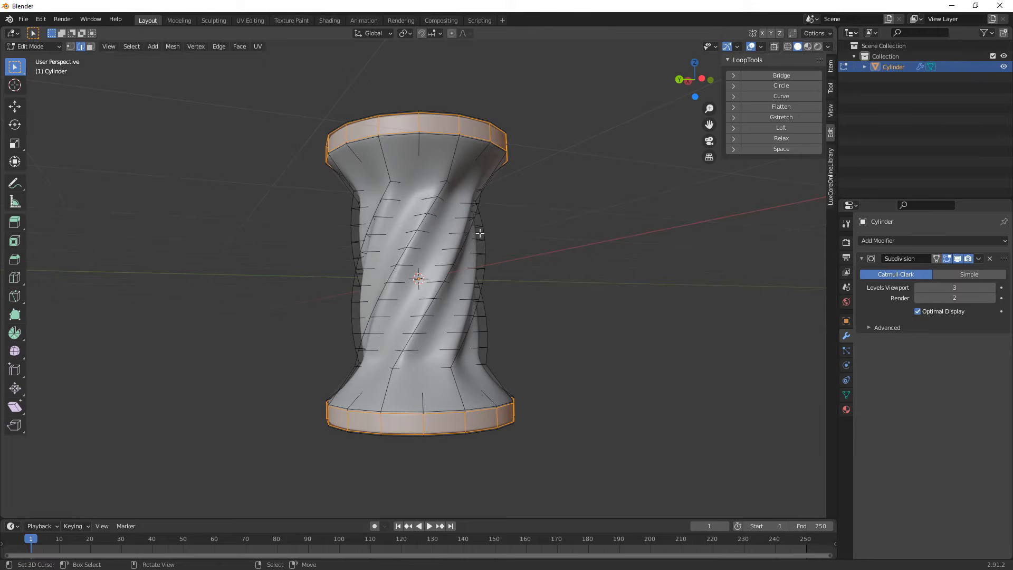
pyautogui.hotkey('ctrl', 'r')
pyautogui.click(451, 157)
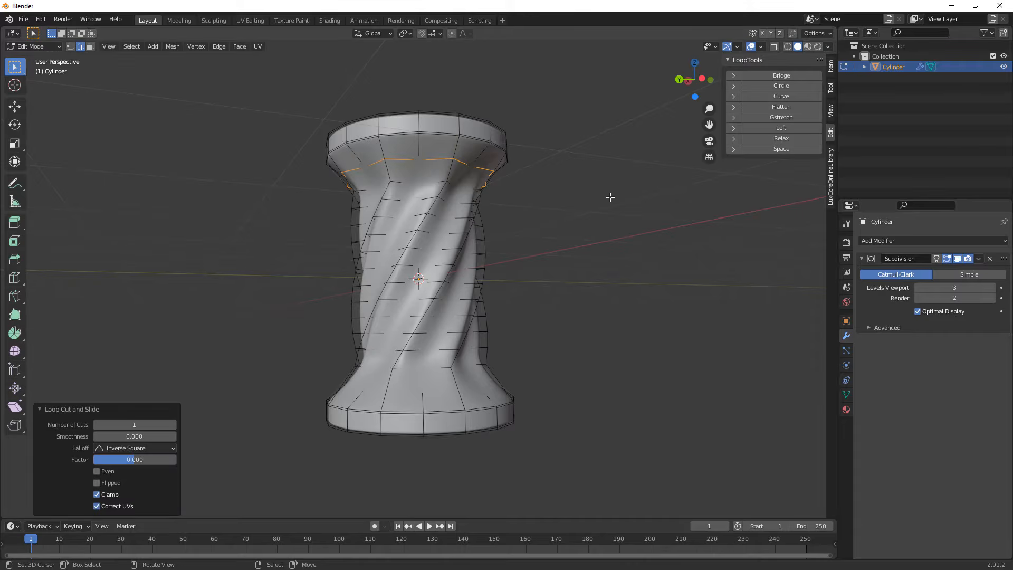
pyautogui.press('g')
pyautogui.press('g')
pyautogui.write('0.9')
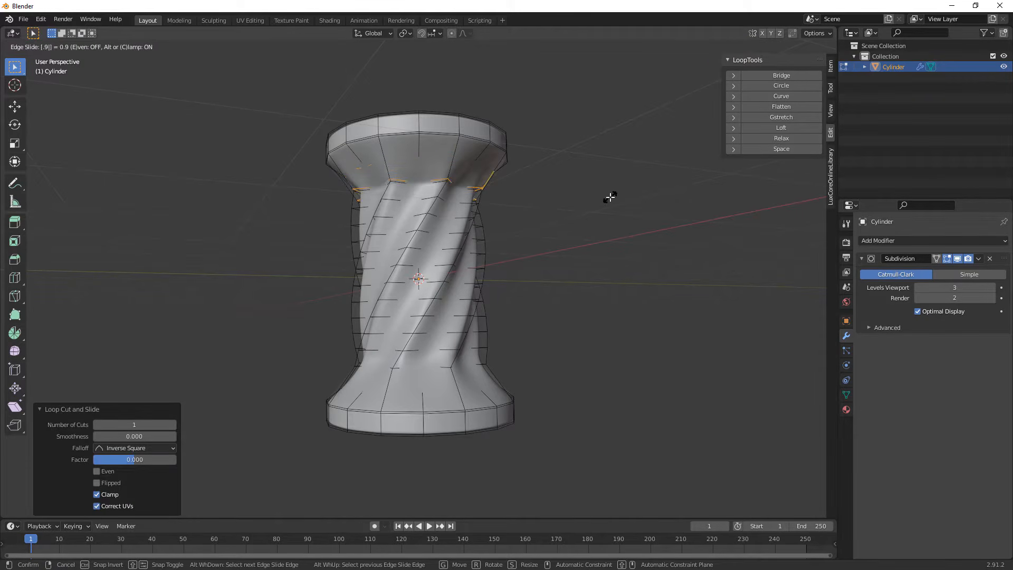
pyautogui.press('Return')
# Add an edge loop around the lower flare and slide it up close to the twisted shaft.
pyautogui.hotkey('ctrl', 'e')
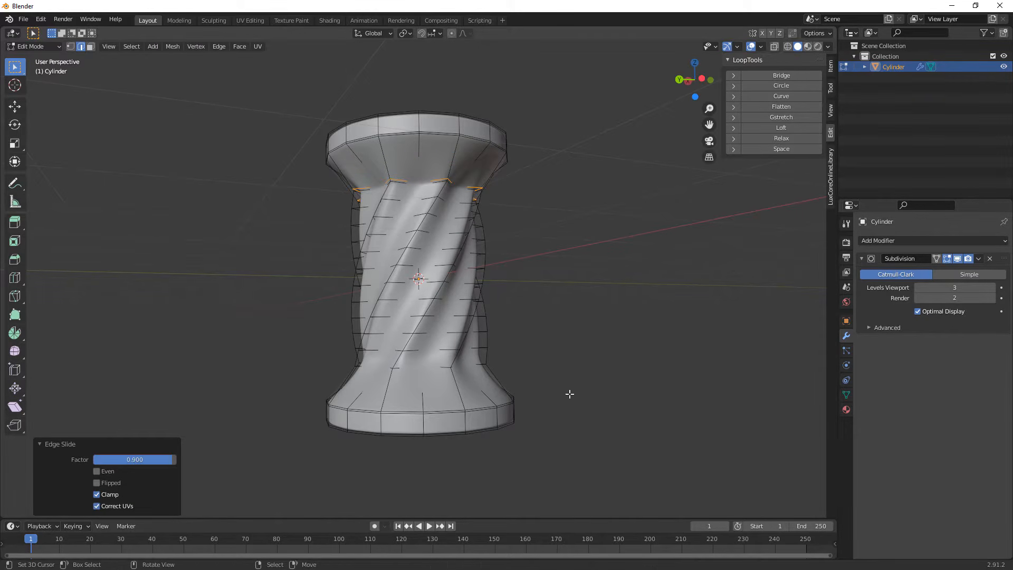
pyautogui.hotkey('ctrl', 'r')
pyautogui.click(455, 388)
pyautogui.rightClick(457, 412)
pyautogui.press('g')
pyautogui.press('g')
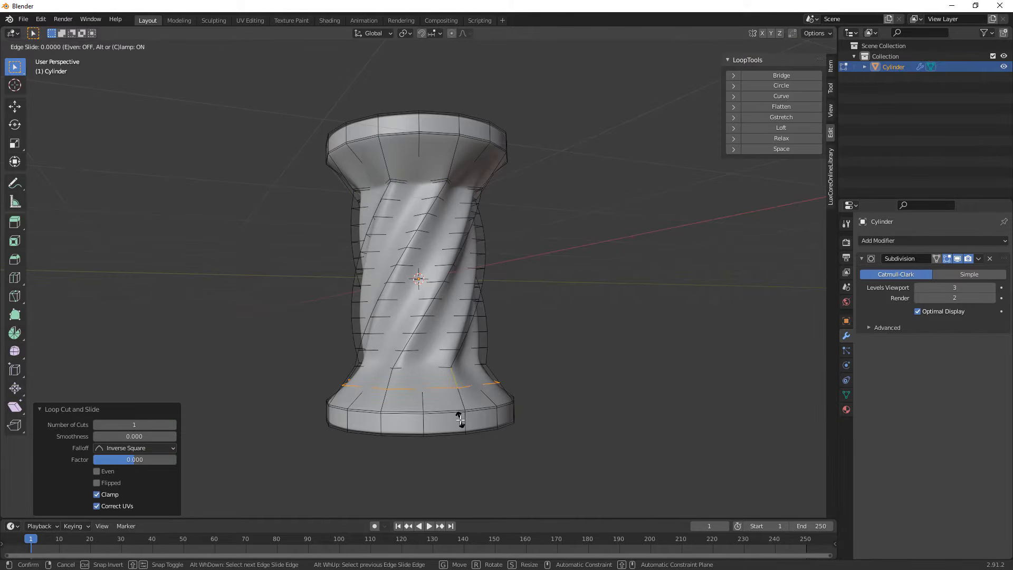
pyautogui.click(460, 419)
pyautogui.scroll(-2, 460, 419)
pyautogui.press('Tab')
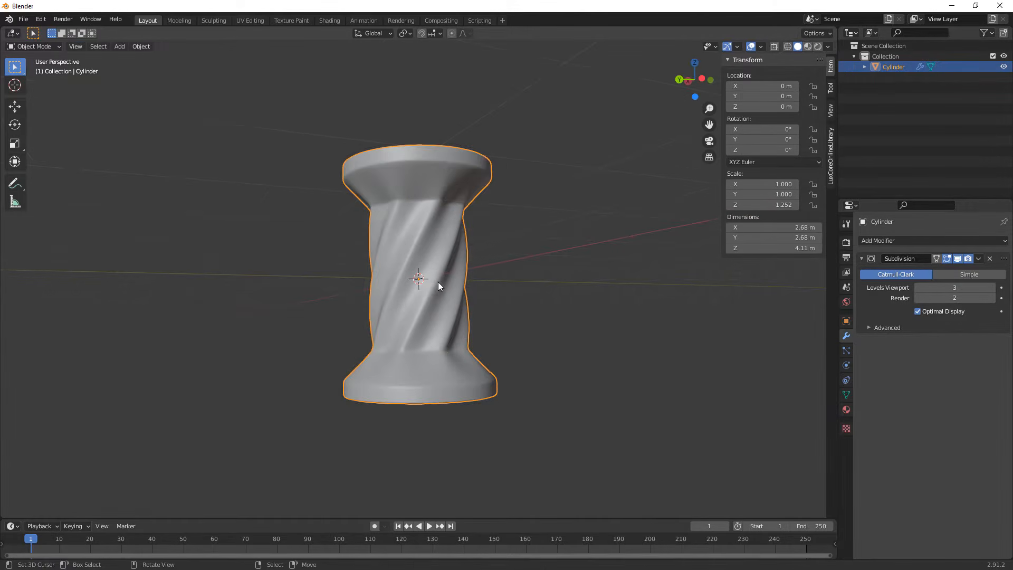
# Inset the column's bottom face by about 0.13 m, and inset the resulting inner face again.
pyautogui.moveTo(458, 289); pyautogui.dragTo(422, 236, button='middle')
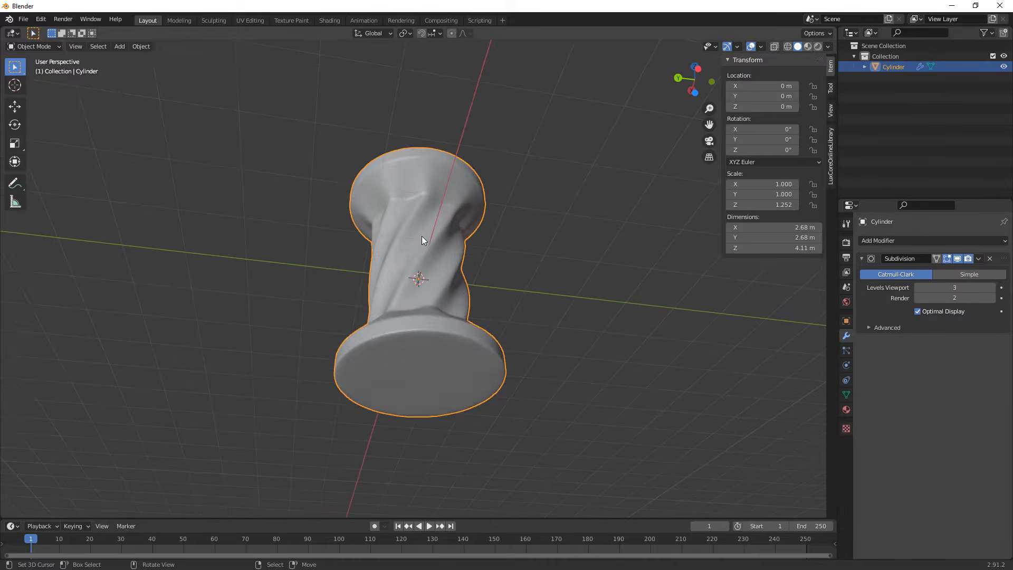
pyautogui.press('Tab')
pyautogui.click(90, 47)
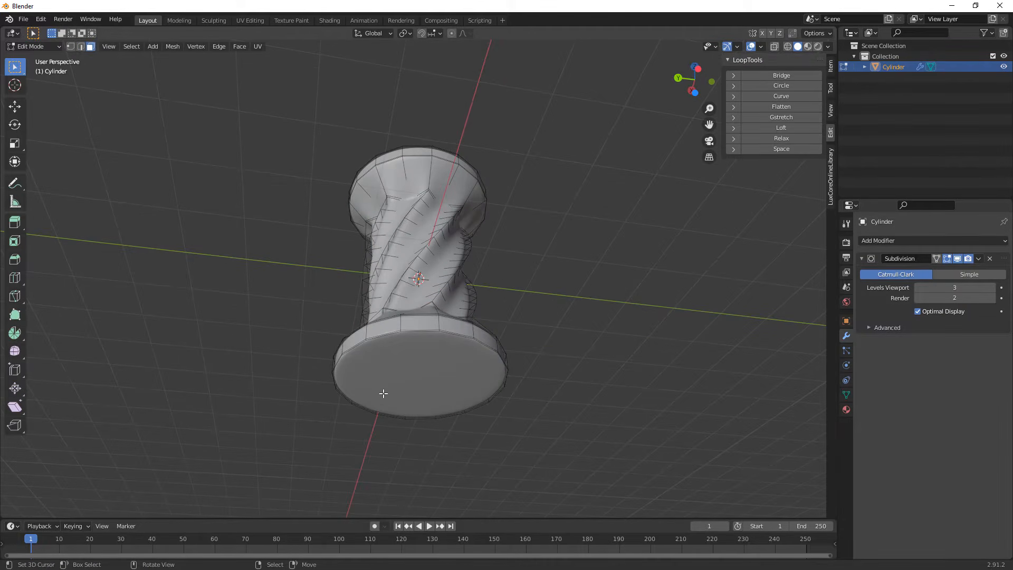
pyautogui.click(383, 394)
pyautogui.press('i')
pyautogui.click(620, 410)
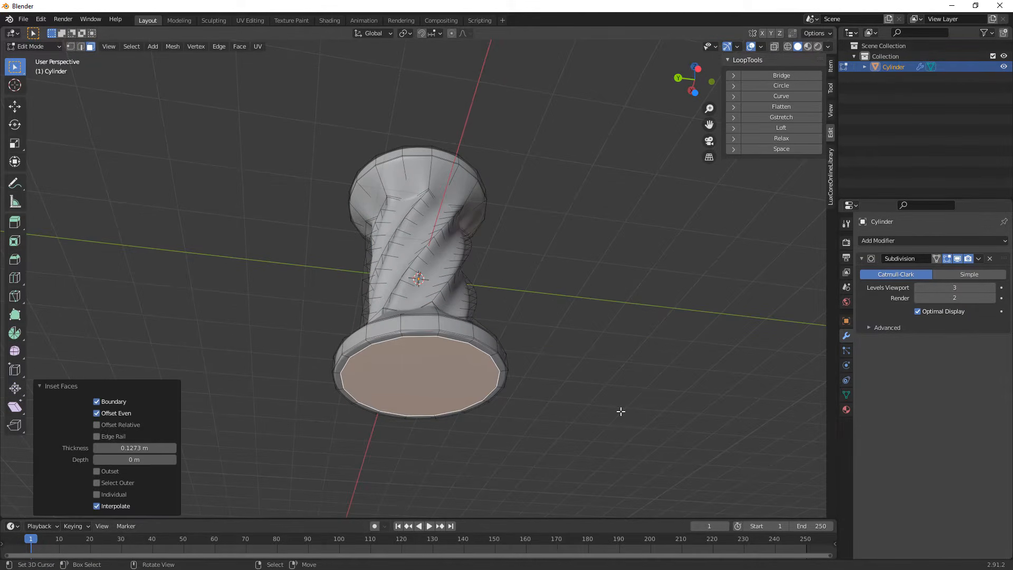
pyautogui.press('i')
pyautogui.click(600, 411)
# Inset the column's top face slightly and again by about 0.58 m, and raise the inner face about 0.25 m along Z.
pyautogui.press('Tab')
pyautogui.moveTo(597, 408); pyautogui.dragTo(508, 450, button='middle')
pyautogui.scroll(4, 484, 401)
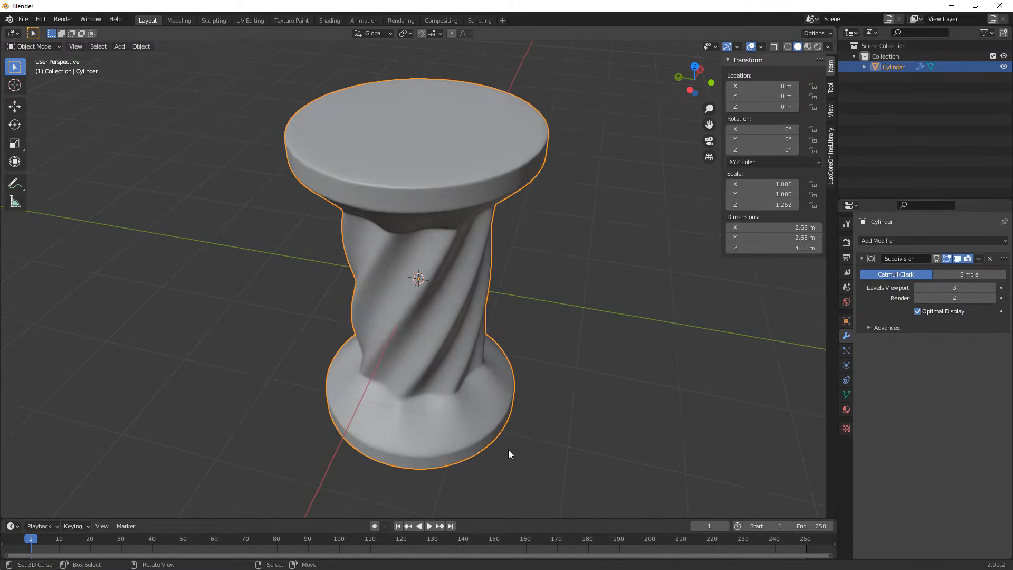
pyautogui.press('Tab')
pyautogui.click(383, 130)
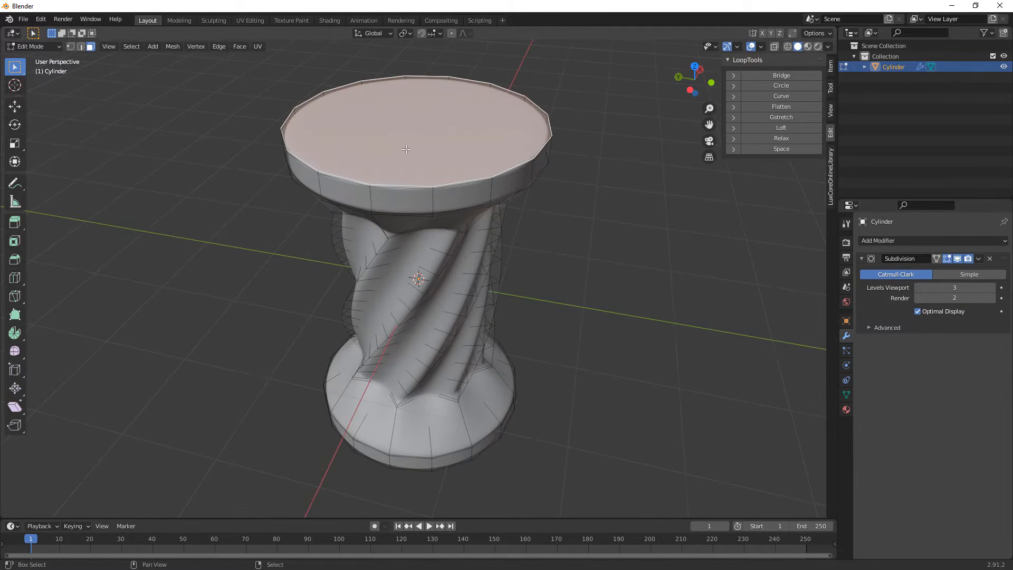
pyautogui.moveTo(405, 149); pyautogui.dragTo(597, 312, button='middle')
pyautogui.press('i')
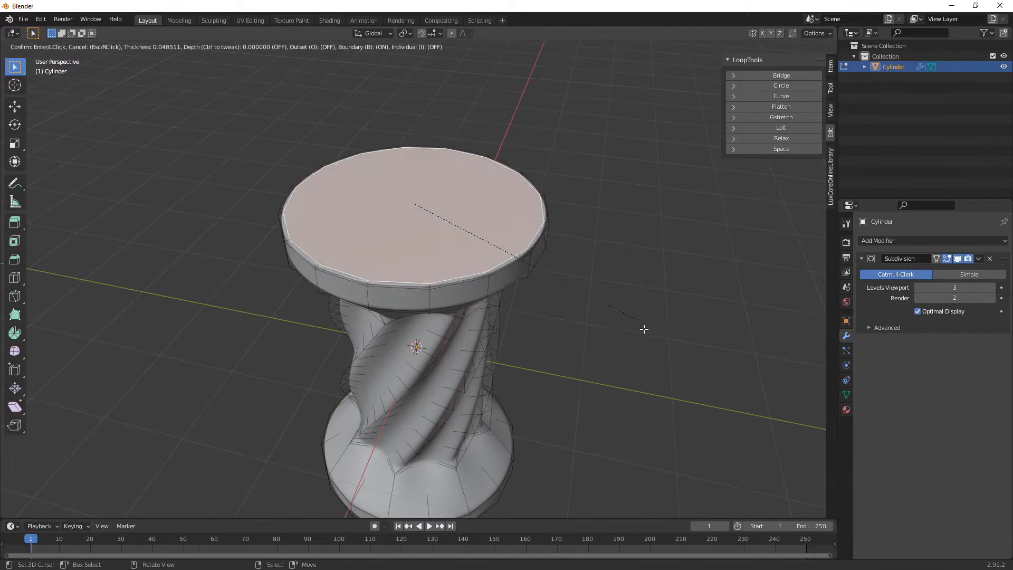
pyautogui.click(597, 322)
pyautogui.press('e')
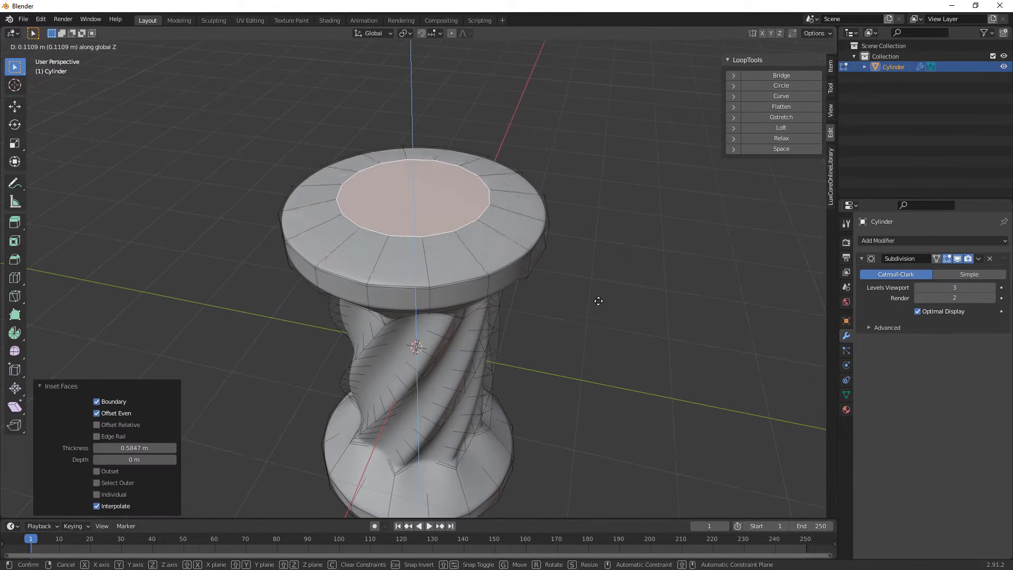
pyautogui.click(600, 300)
# Inset the raised top face by about 0.026 m and once more by about 0.19 m.
pyautogui.moveTo(549, 305); pyautogui.dragTo(655, 303, button='middle')
pyautogui.press('i')
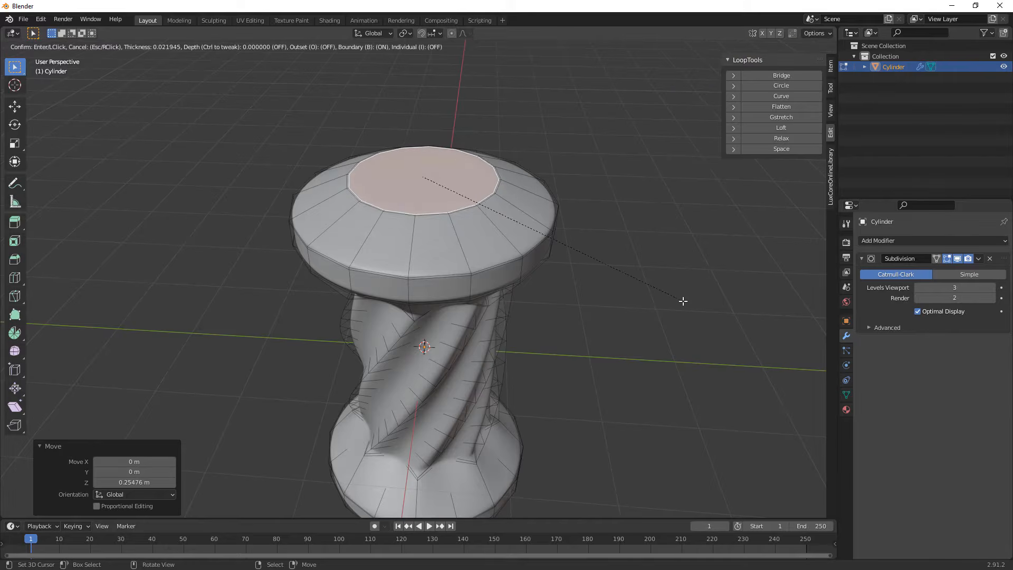
pyautogui.click(684, 301)
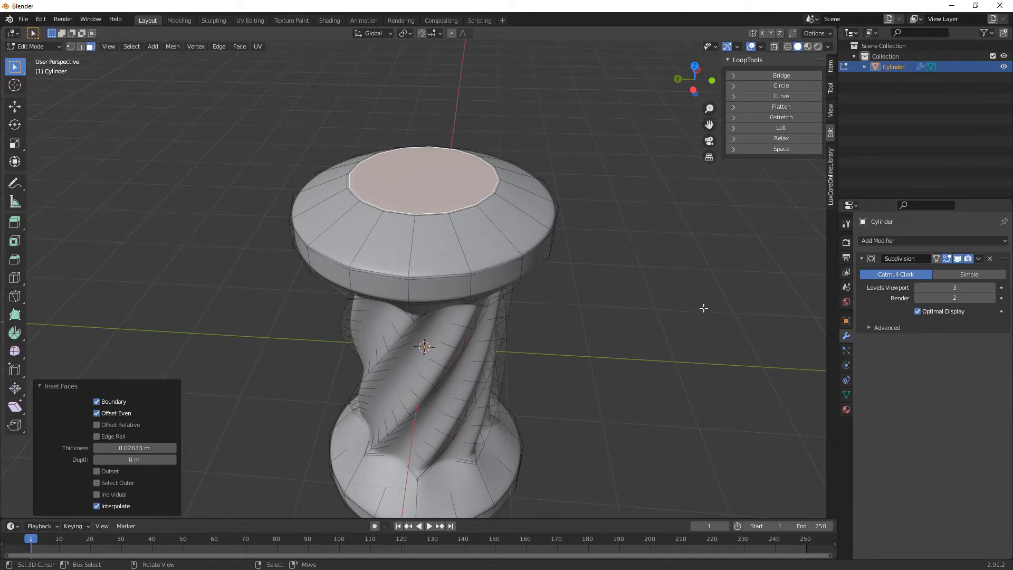
pyautogui.press('i')
pyautogui.click(681, 305)
# Extrude the innermost top face up by about 0.09 m and inset it slightly along its edge.
pyautogui.press('e')
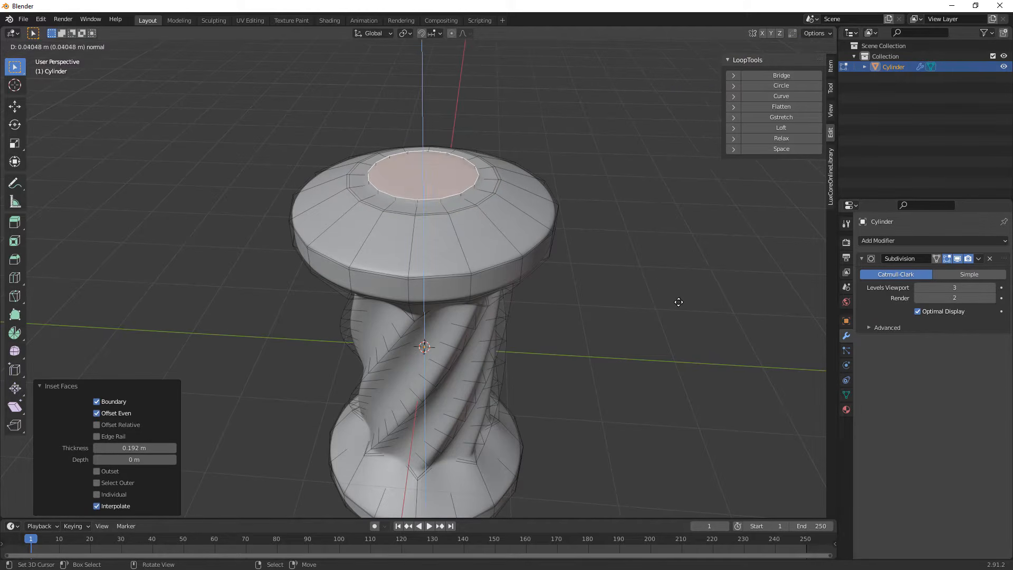
pyautogui.click(679, 301)
pyautogui.press('s')
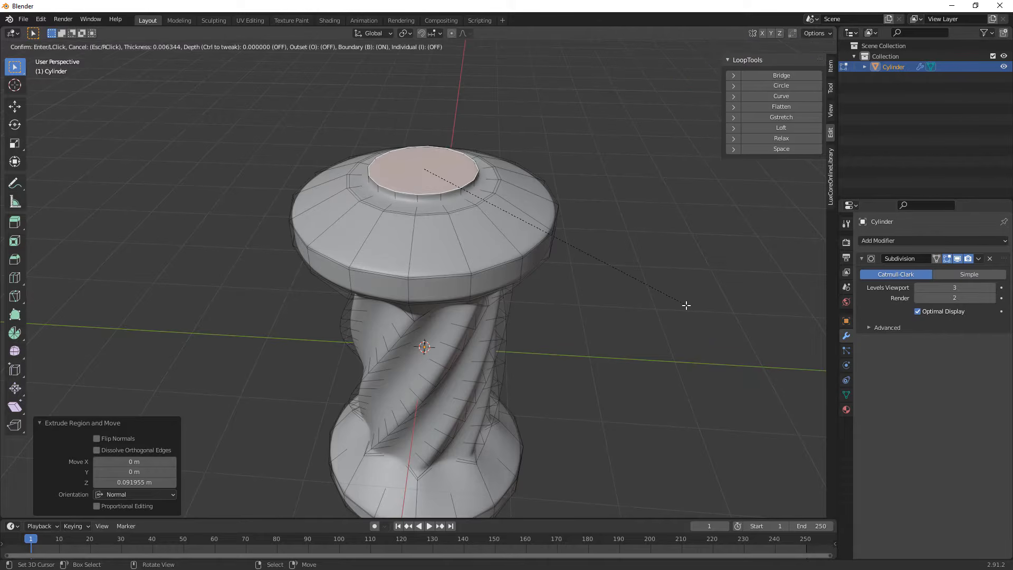
pyautogui.click(533, 264)
pyautogui.press('Tab')
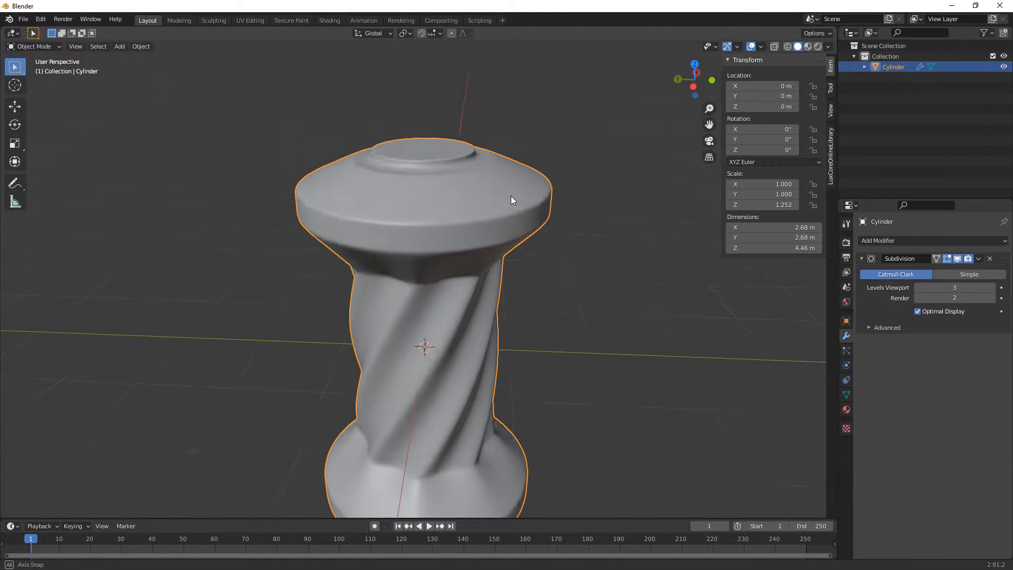
# Add an edge loop around the side of the small raised disc and slide it about 0.71 toward the disc's base.
pyautogui.moveTo(511, 195); pyautogui.dragTo(511, 172, button='middle')
pyautogui.scroll(6, 512, 273)
pyautogui.press('Tab')
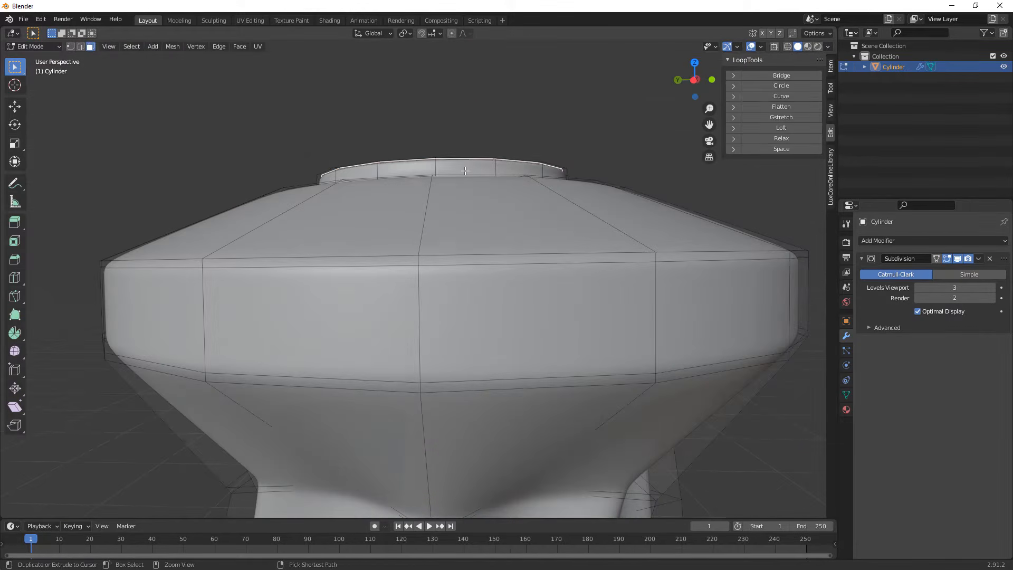
pyautogui.hotkey('ctrl', 'r')
pyautogui.click(499, 176)
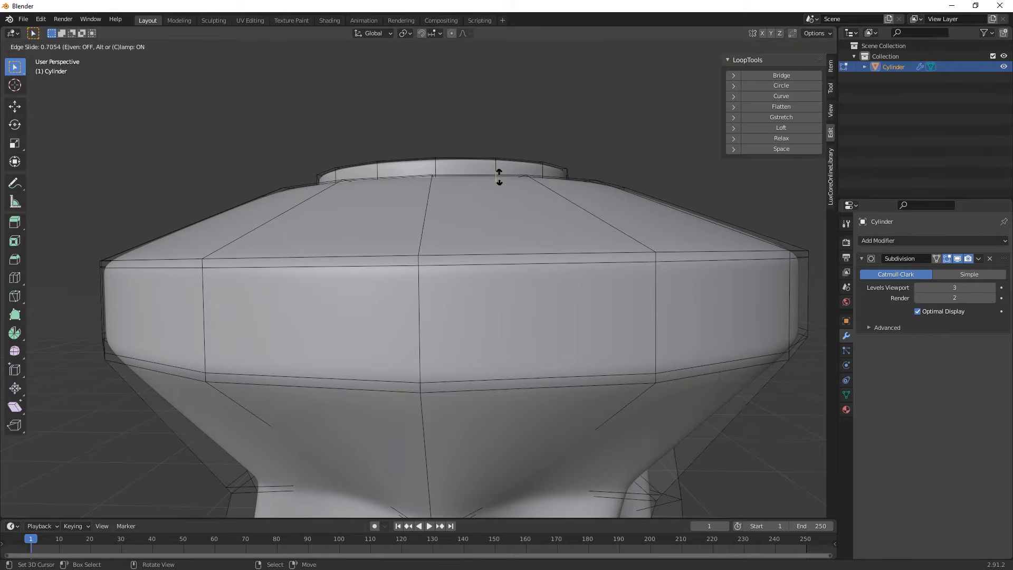
pyautogui.click(499, 178)
# Inset the top face of the small raised disc to leave a smaller circular face at its centre.
pyautogui.press('Tab')
pyautogui.moveTo(510, 178); pyautogui.dragTo(430, 240, button='middle')
pyautogui.press('Tab')
pyautogui.click(90, 46)
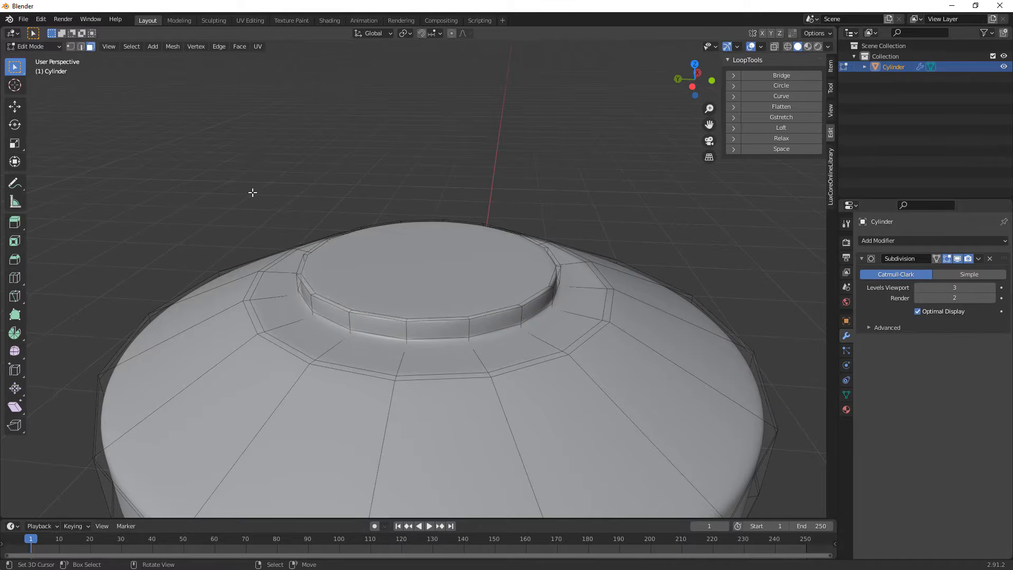
pyautogui.click(418, 273)
pyautogui.press('i')
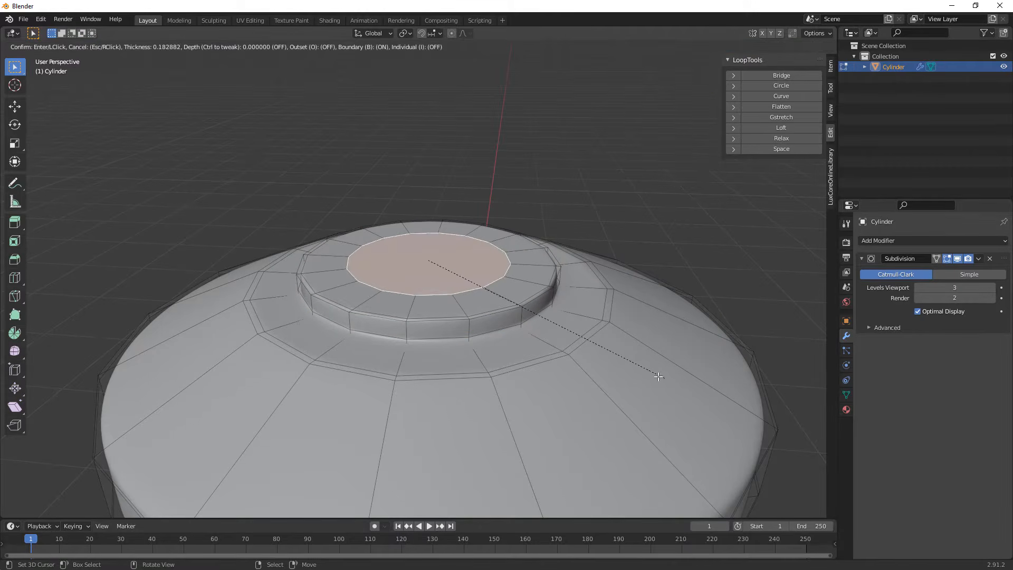
pyautogui.click(623, 365)
# Extrude the central face up by about 0.14 m and delete its end face to leave an open neck.
pyautogui.press('e')
pyautogui.click(626, 332)
pyautogui.press('x')
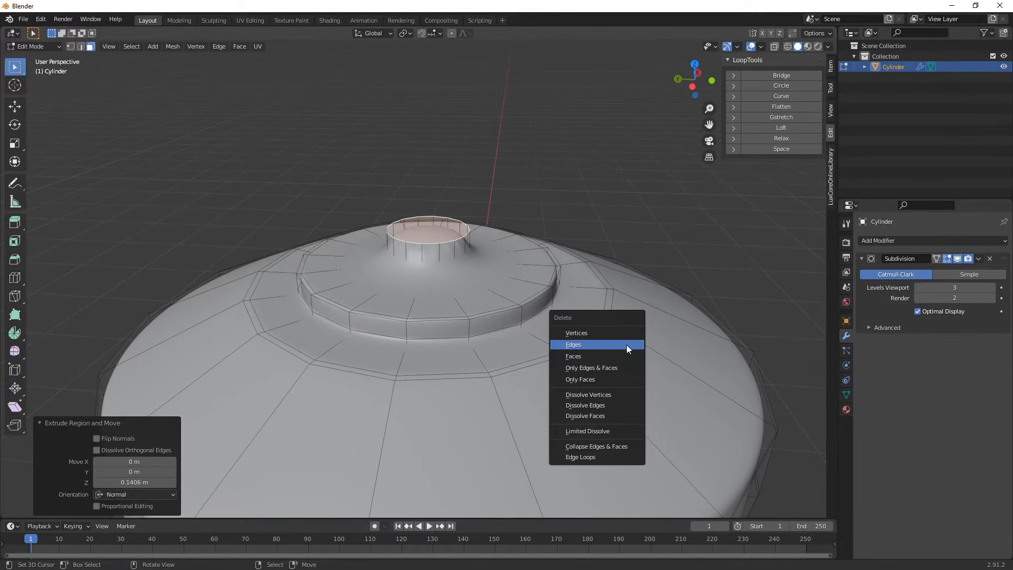
pyautogui.click(628, 352)
# Add an edge loop around the open neck and slide it about 0.71 toward the neck's base.
pyautogui.press('2')
pyautogui.keyDown('alt'); pyautogui.click(445, 267); pyautogui.keyUp('alt')
pyautogui.press('g')
pyautogui.press('g')
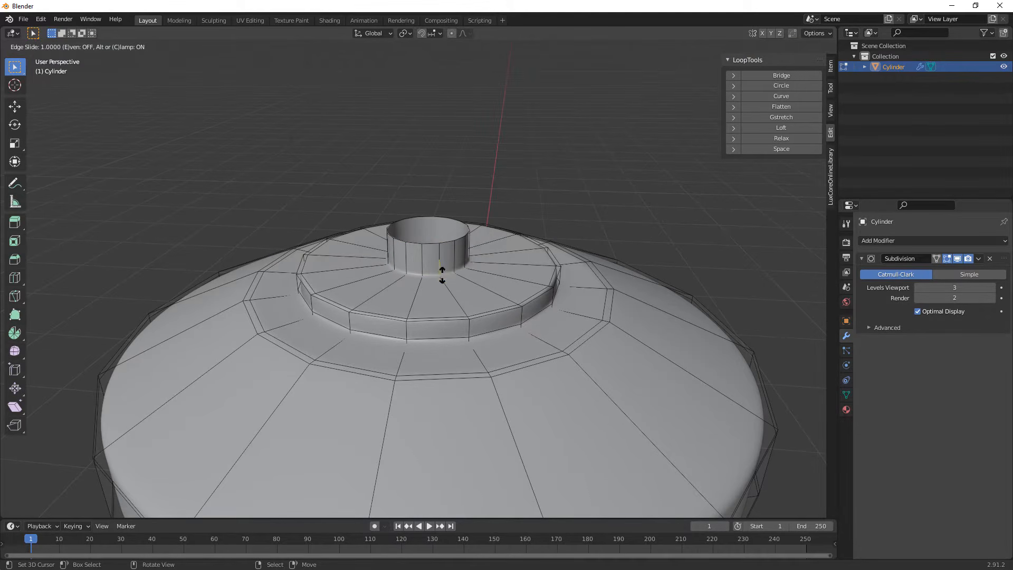
pyautogui.click(448, 266)
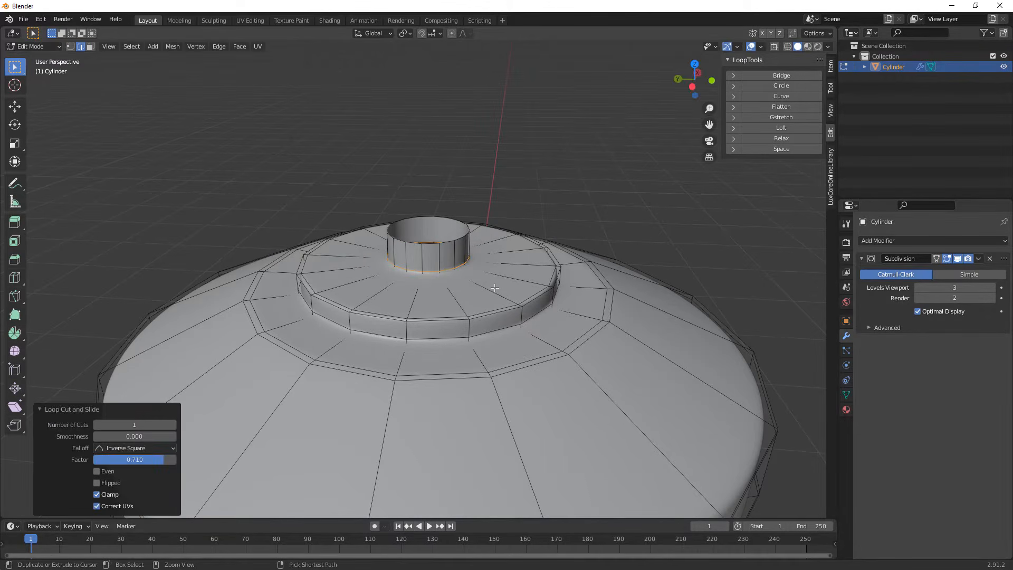
# Add an edge loop on the raised disc's top face and slide it in close to the foot of the open neck.
pyautogui.hotkey('ctrl', 'r')
pyautogui.click(482, 281)
pyautogui.click(469, 274)
pyautogui.press('Tab')
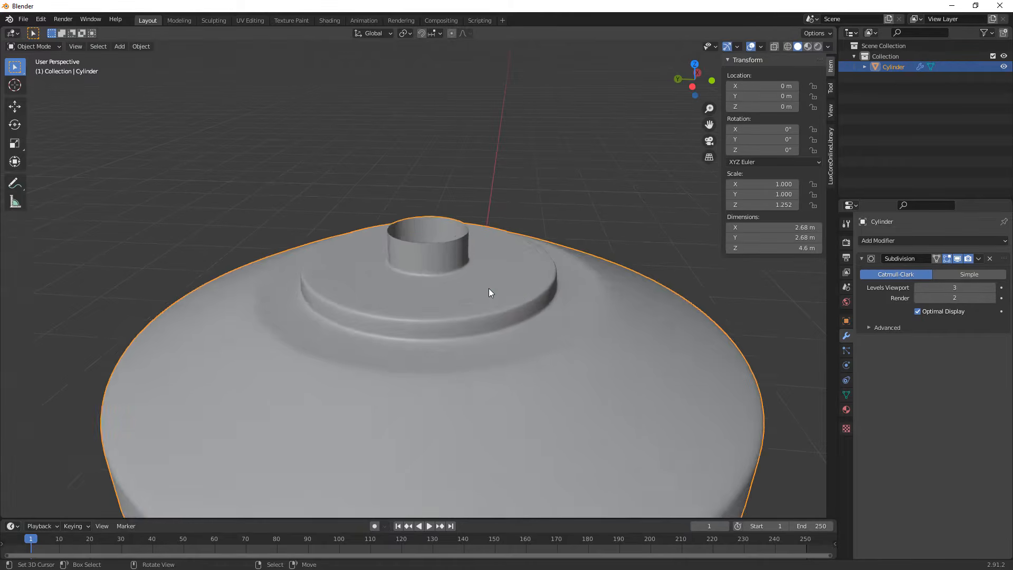
pyautogui.scroll(-3, 488, 288)
pyautogui.moveTo(489, 288)
pyautogui.mouseDown(button='middle')
pyautogui.moveTo(520, 259)
pyautogui.moveTo(496, 278)
pyautogui.moveTo(481, 272)
pyautogui.mouseUp(button='middle')
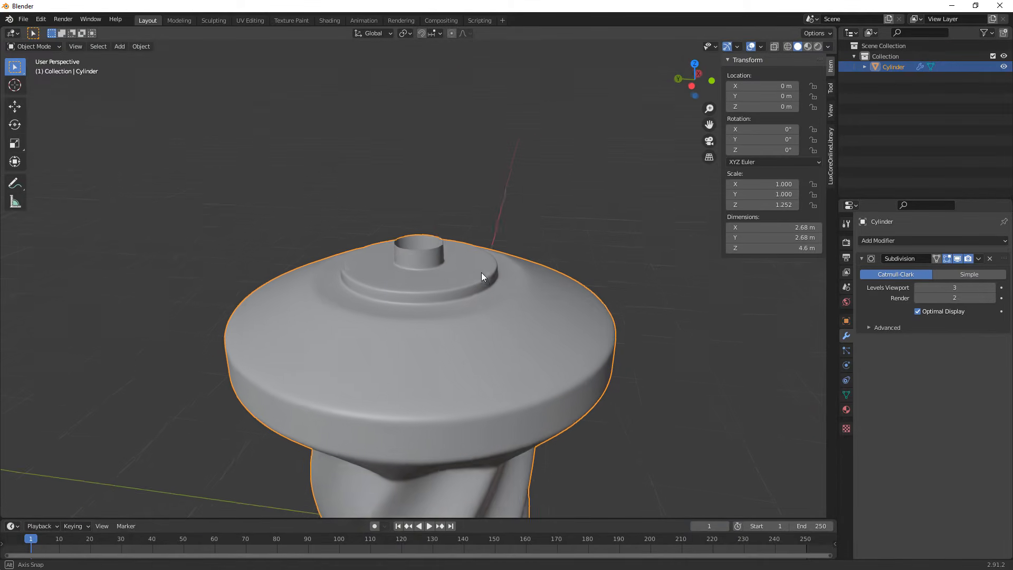
# Scale the edge loops of the open neck, including its upper rim and base loops, outward in X and Y only.
pyautogui.press('Tab')
pyautogui.scroll(5, 481, 272)
pyautogui.scroll(2, 452, 257)
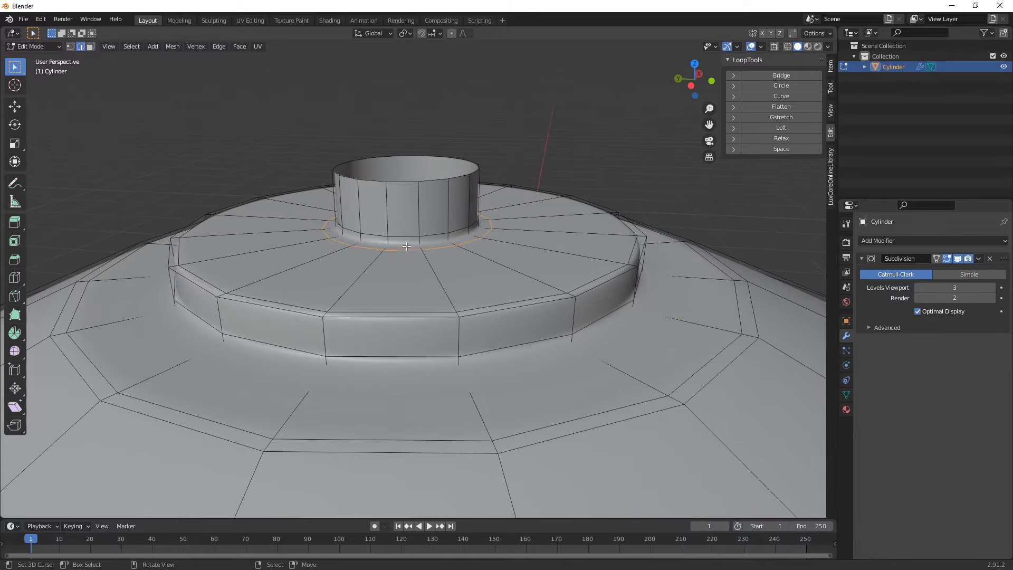
pyautogui.keyDown('alt'); pyautogui.keyDown('shift'); pyautogui.click(405, 180); pyautogui.keyUp('shift'); pyautogui.keyUp('alt')
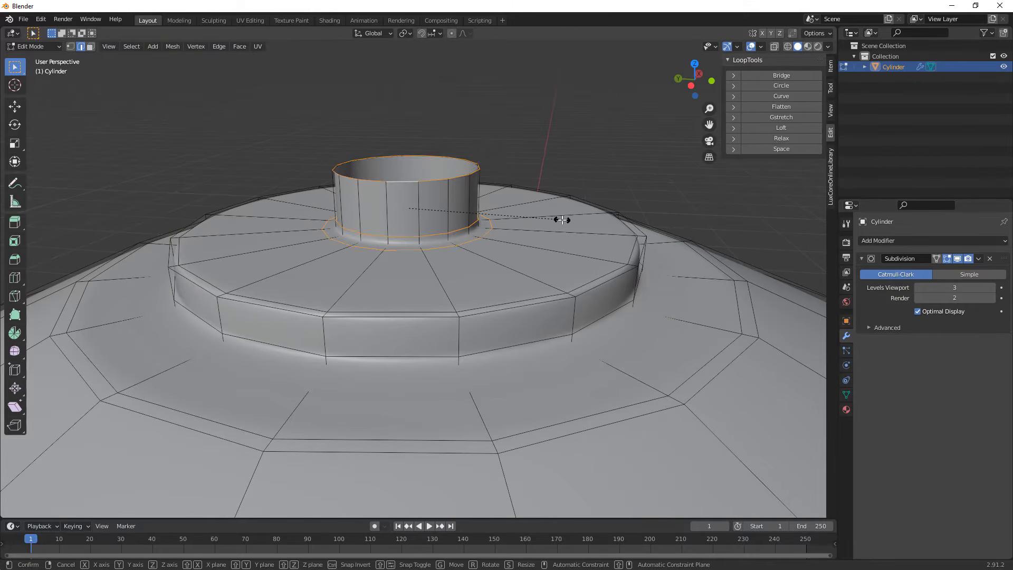
pyautogui.press('s')
pyautogui.hotkey('shift', 'z')
pyautogui.click(588, 225)
pyautogui.press('Tab')
pyautogui.scroll(-4, 540, 231)
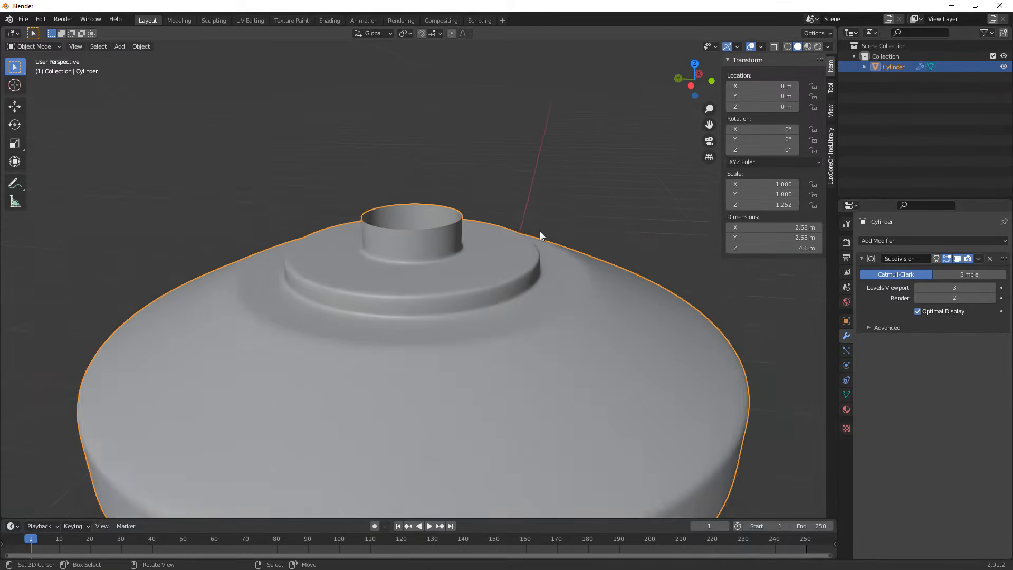
pyautogui.moveTo(539, 232); pyautogui.dragTo(494, 246, button='middle')
# Raise the upper rim loop of the open neck by about 0.06 m along Z.
pyautogui.press('Tab')
pyautogui.keyDown('alt'); pyautogui.rightClick(429, 247); pyautogui.keyUp('alt')
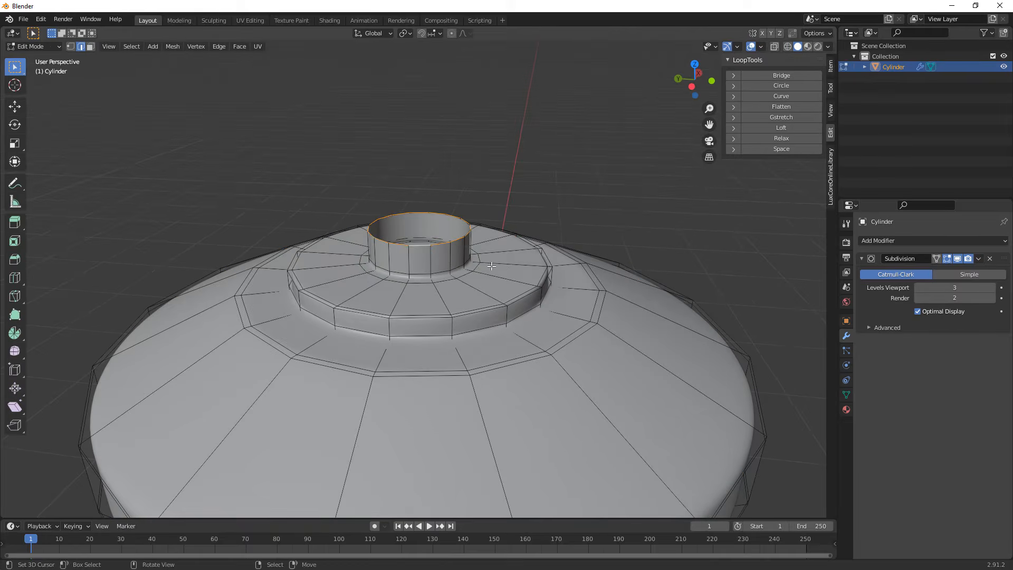
pyautogui.press('g')
pyautogui.press('z')
pyautogui.click(516, 254)
pyautogui.press('Tab')
pyautogui.scroll(-8, 521, 258)
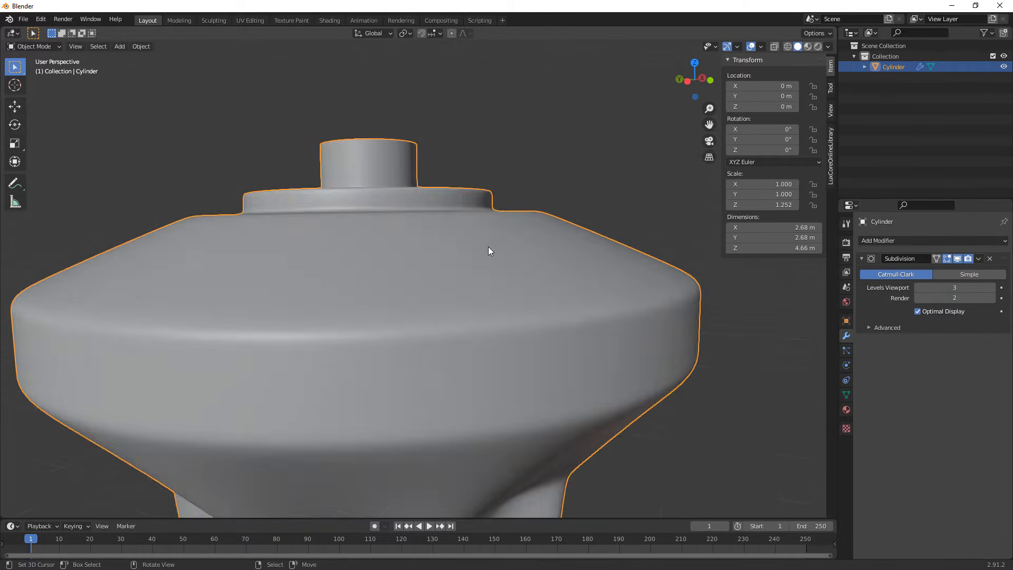
pyautogui.moveTo(489, 263)
pyautogui.mouseDown(button='middle')
pyautogui.moveTo(509, 258)
pyautogui.moveTo(489, 258)
pyautogui.mouseUp(button='middle')
pyautogui.scroll(3, 509, 261)
pyautogui.press('Tab')
pyautogui.press('Tab')
pyautogui.scroll(3, 489, 258)
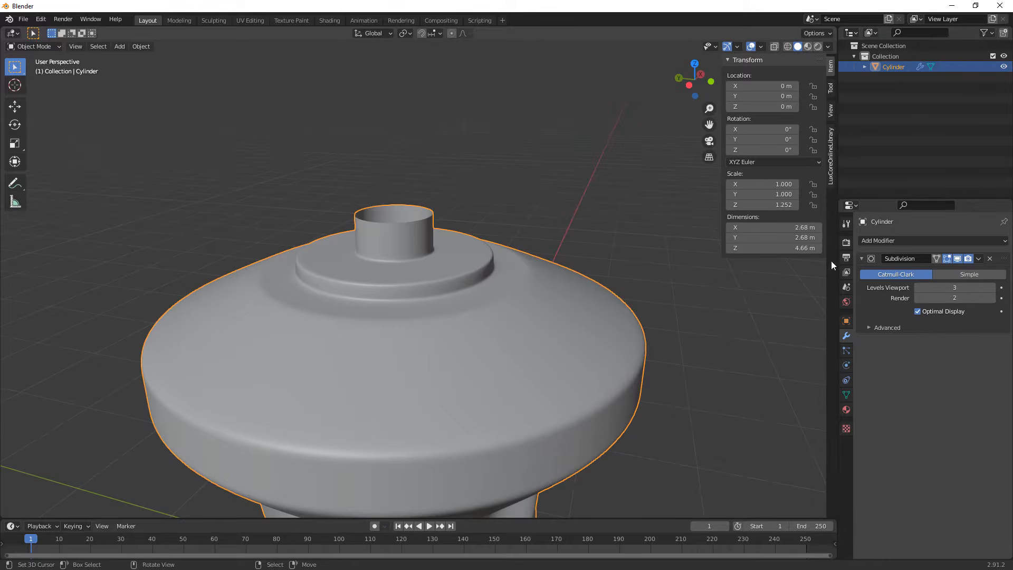
# Add a Solidify modifier with a thickness of 0.05 m and place it above the Subdivision modifier in the stack.
pyautogui.click(869, 241)
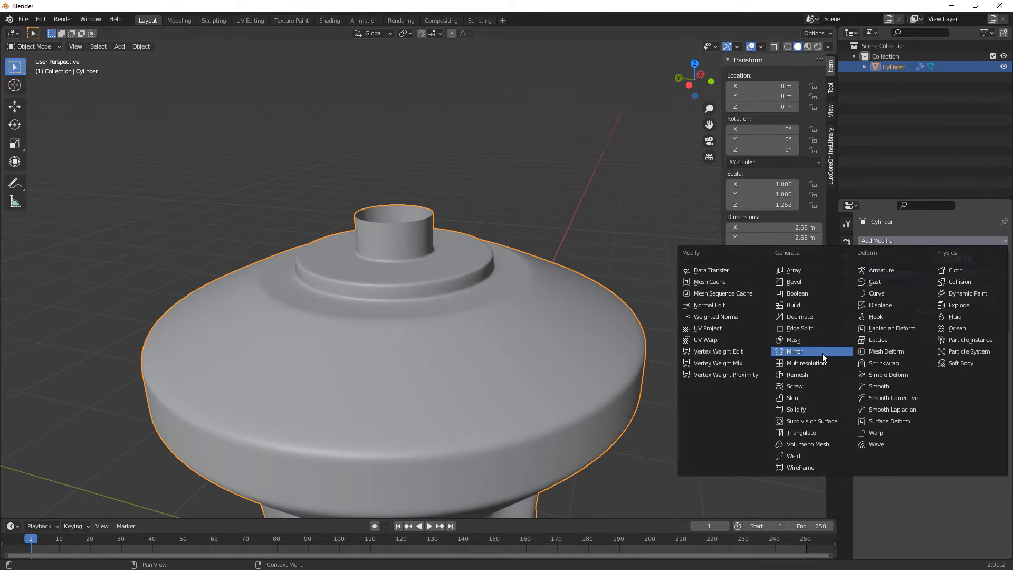
pyautogui.click(824, 409)
pyautogui.scroll(3, 657, 354)
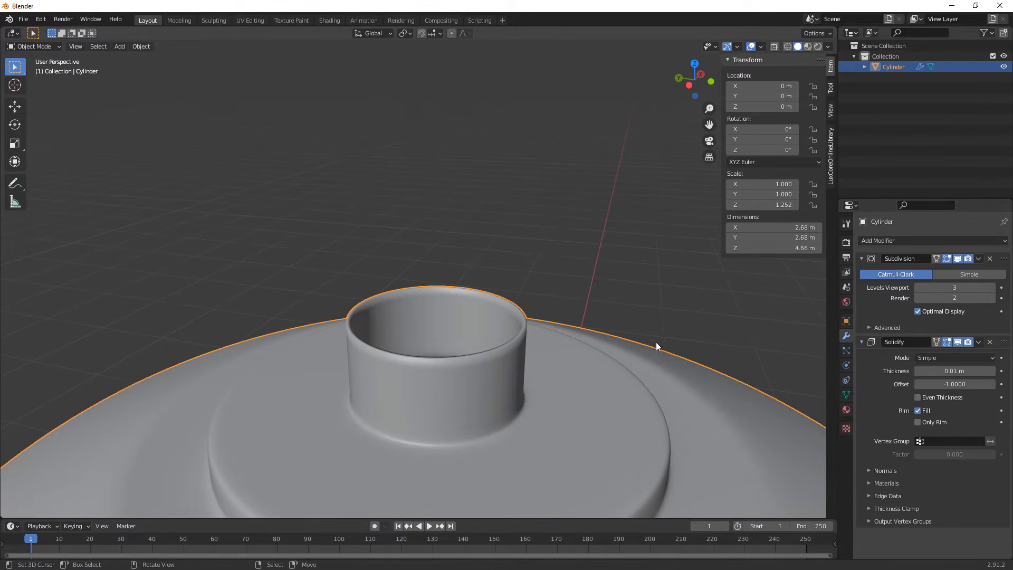
pyautogui.click(943, 371)
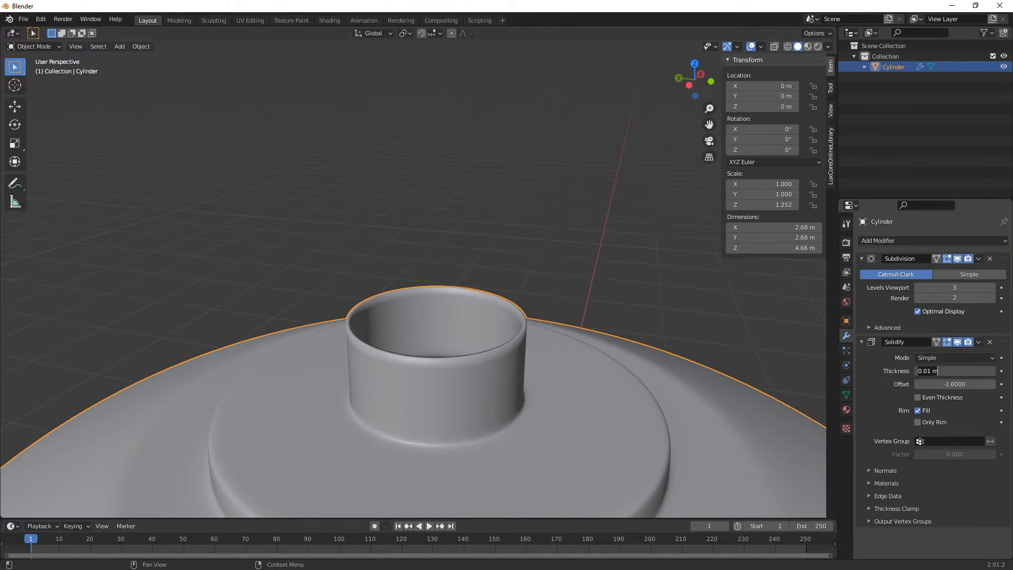
pyautogui.write('.05')
pyautogui.press('Return')
pyautogui.moveTo(531, 400); pyautogui.dragTo(531, 408, button='middle')
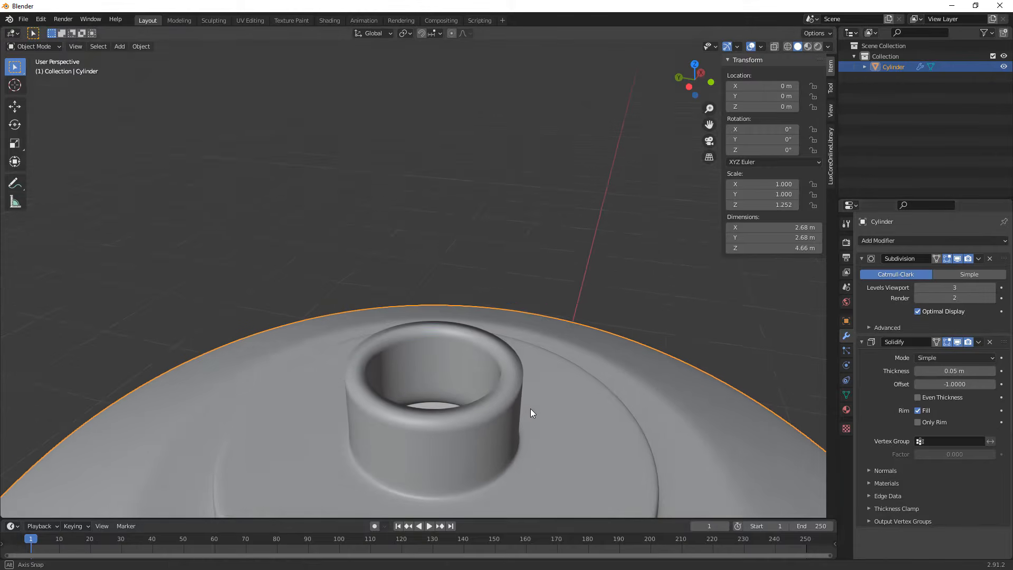
pyautogui.moveTo(977, 344); pyautogui.dragTo(976, 464)
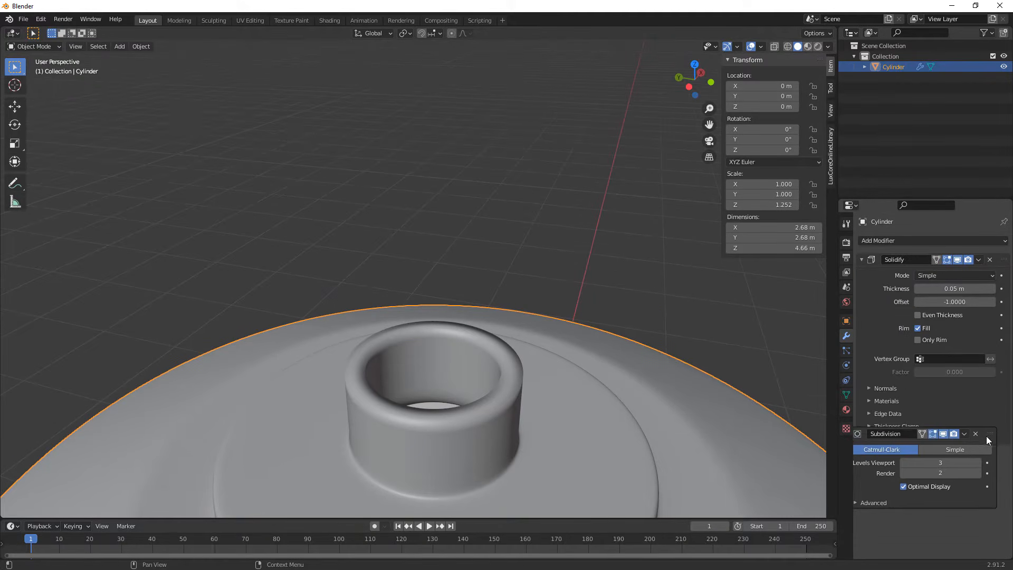
# Add an edge loop around the open neck and slide it up close to the upper rim.
pyautogui.press('Tab')
pyautogui.press('g')
pyautogui.press('g')
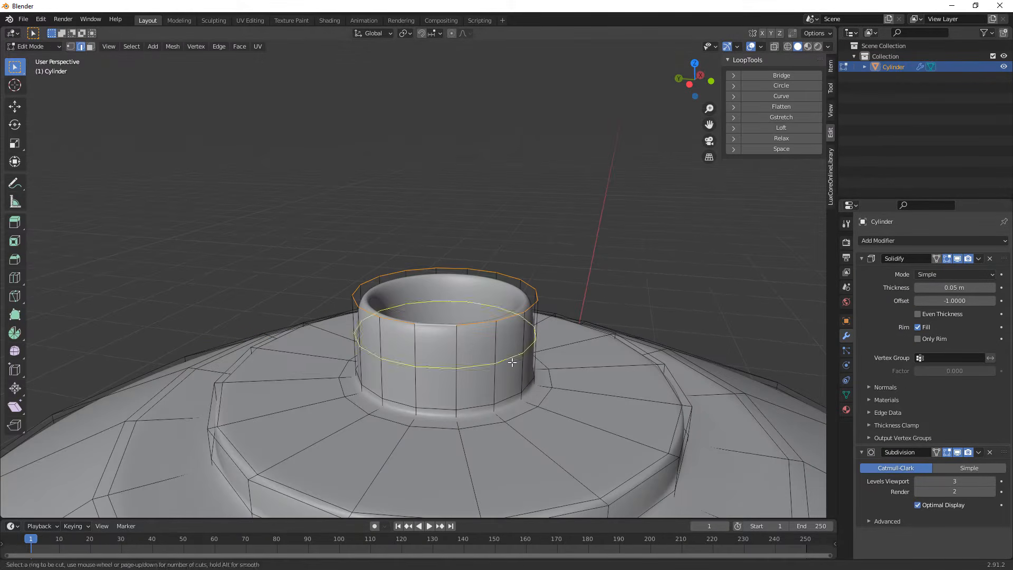
pyautogui.click(521, 330)
pyautogui.press('Tab')
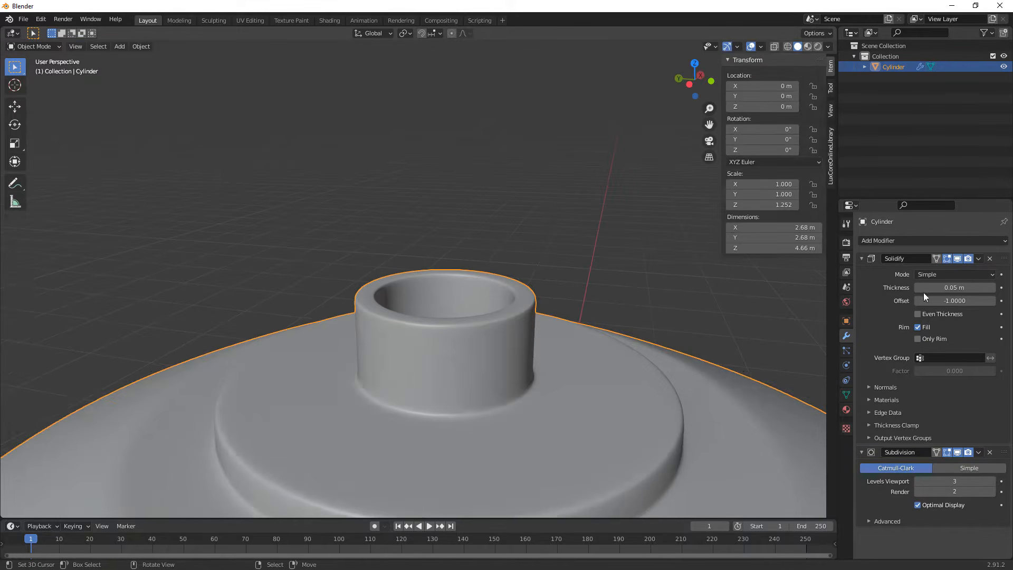
# Apply the Solidify modifier to the cylinder.
pyautogui.click(979, 259)
pyautogui.click(961, 272)
pyautogui.scroll(-8, 644, 325)
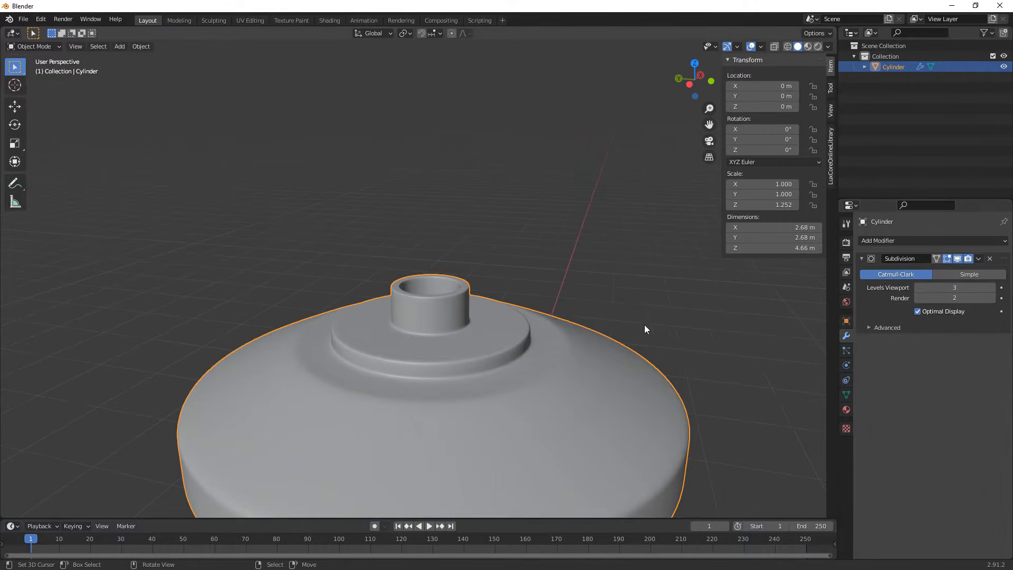
# Select the inner bottom face through the neck opening in face mode and show the mesh as a wireframe from the front.
pyautogui.moveTo(594, 324); pyautogui.dragTo(588, 391, button='middle')
pyautogui.scroll(4, 588, 391)
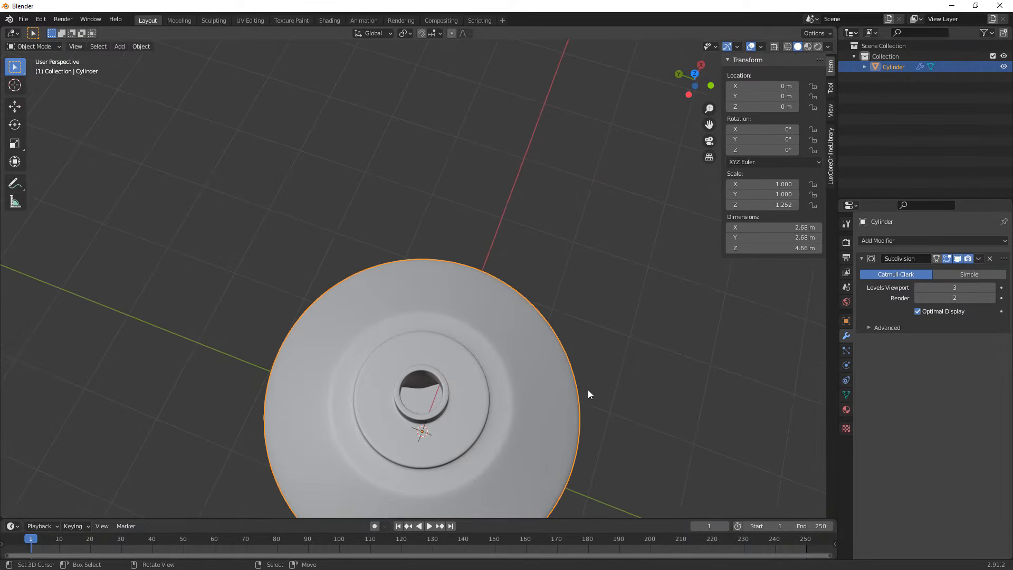
pyautogui.moveTo(571, 356); pyautogui.dragTo(568, 372, button='middle')
pyautogui.press('Tab')
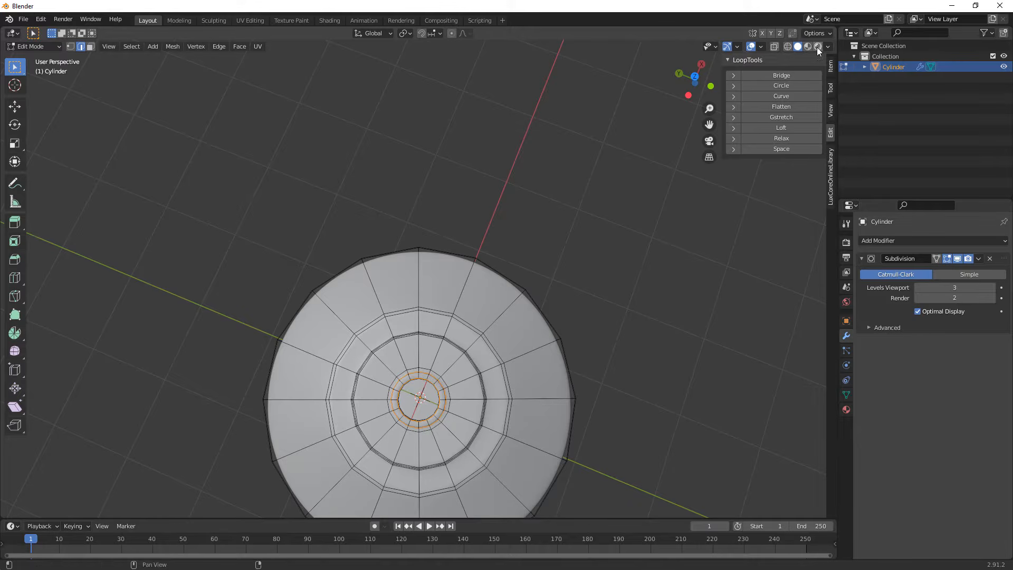
pyautogui.click(91, 46)
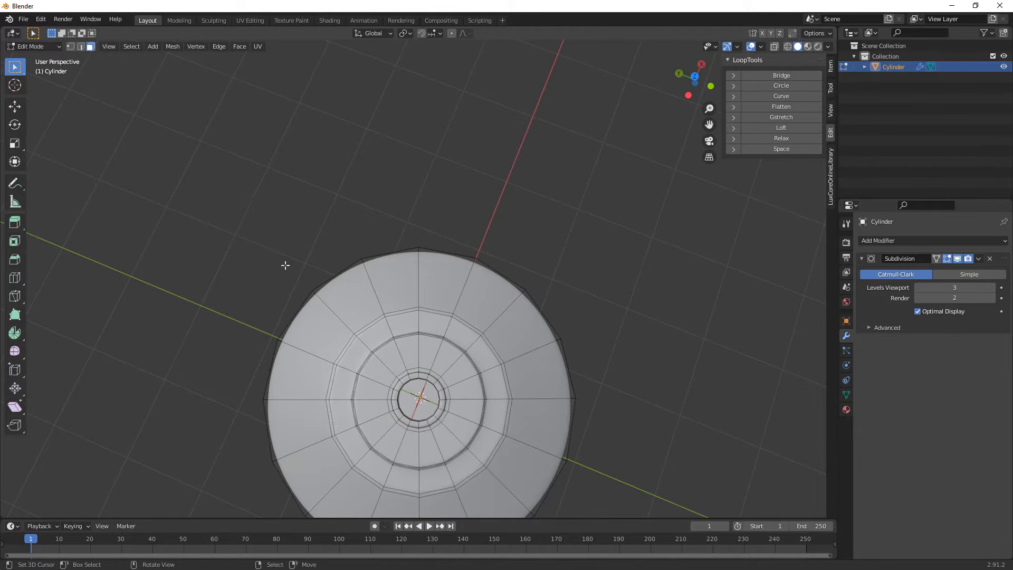
pyautogui.click(428, 413)
pyautogui.moveTo(428, 412); pyautogui.dragTo(452, 353, button='middle')
pyautogui.click(788, 46)
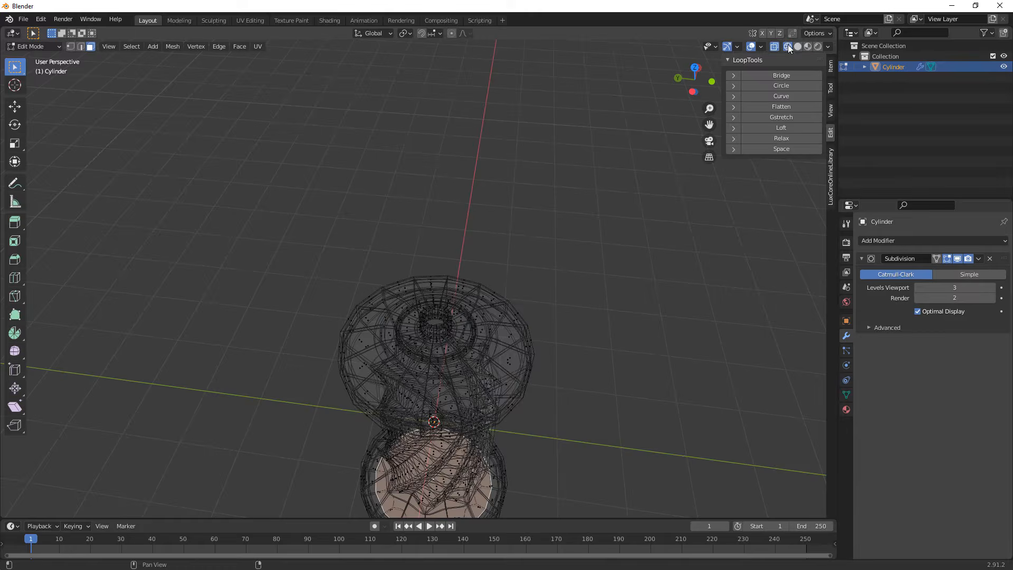
pyautogui.moveTo(650, 195); pyautogui.dragTo(650, 190, button='middle')
pyautogui.press('KP_1')
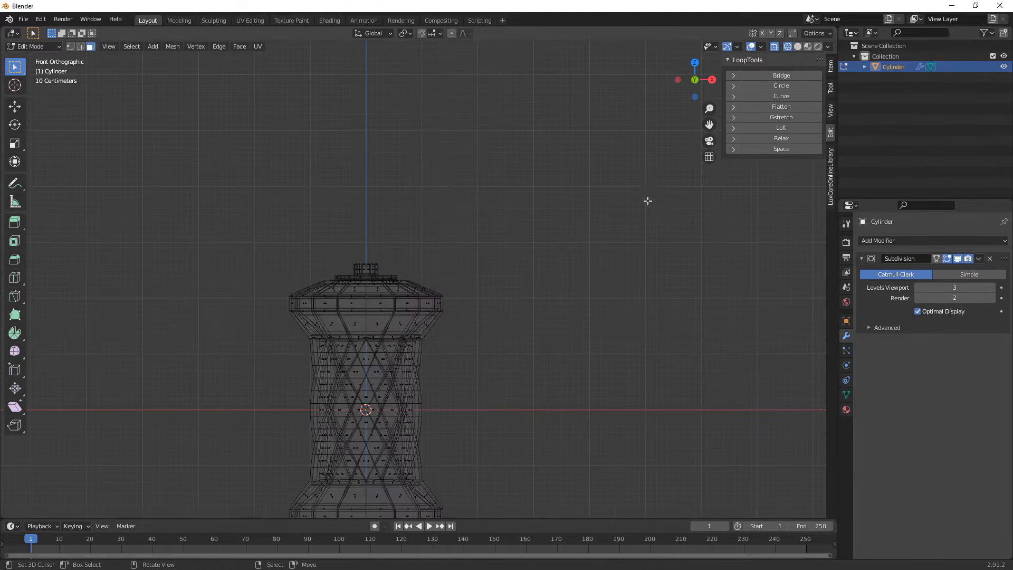
# Grow the selection from the inner bottom face to include the surrounding inner side wall of the base flange.
pyautogui.scroll(-2, 564, 270)
pyautogui.keyDown('shift'); pyautogui.moveTo(565, 271); pyautogui.dragTo(567, 126, button='middle'); pyautogui.keyUp('shift')
pyautogui.scroll(7, 526, 199)
pyautogui.moveTo(475, 248); pyautogui.dragTo(472, 272, button='middle')
pyautogui.press('ctrl+KP_Add')
pyautogui.press('ctrl+KP_Add')
pyautogui.press('ctrl+KP_Add')
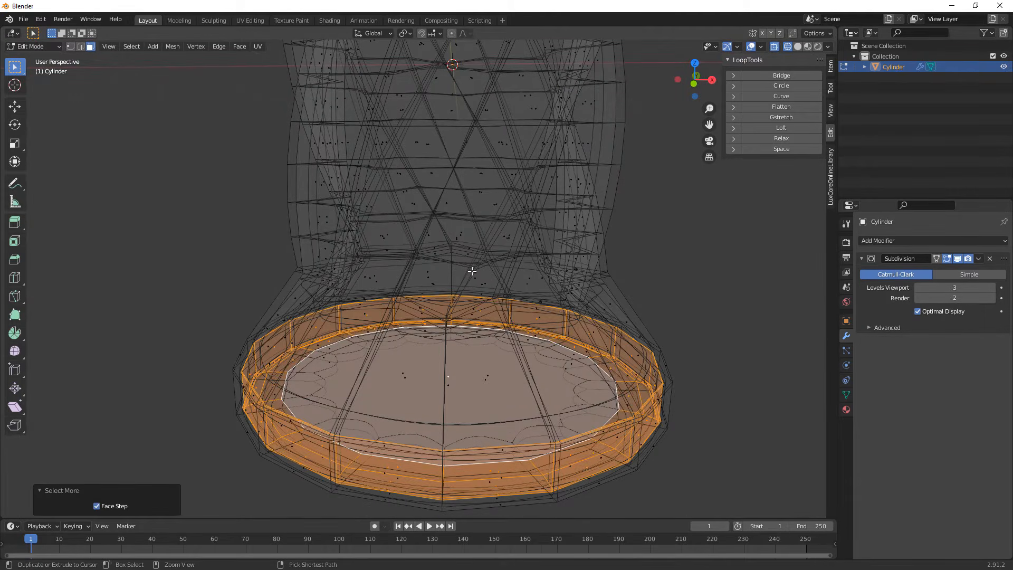
pyautogui.press('ctrl+KP_Subtract')
pyautogui.scroll(2, 471, 271)
pyautogui.press('ctrl+KP_Add')
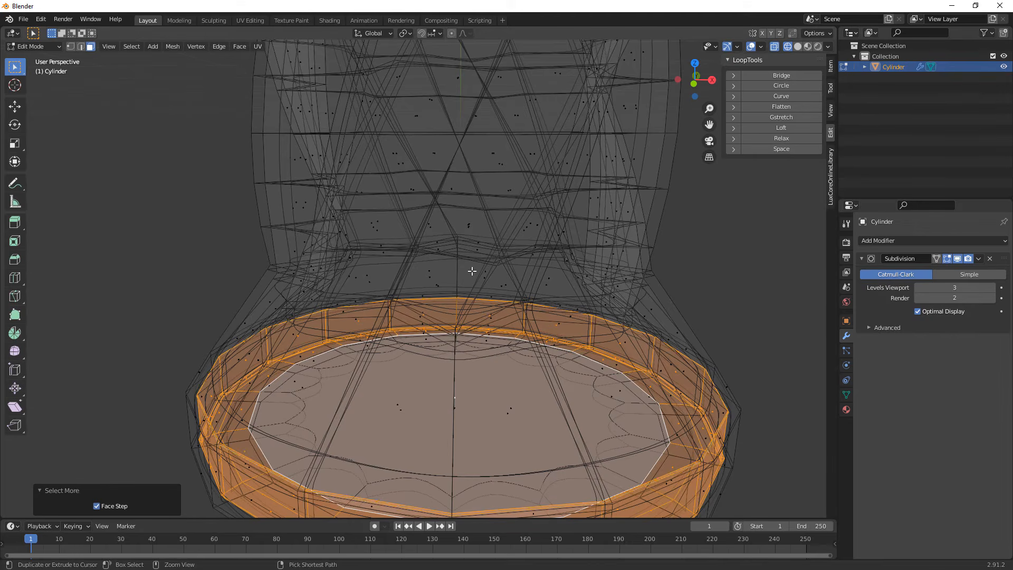
pyautogui.press('KP_1')
pyautogui.scroll(2, 471, 271)
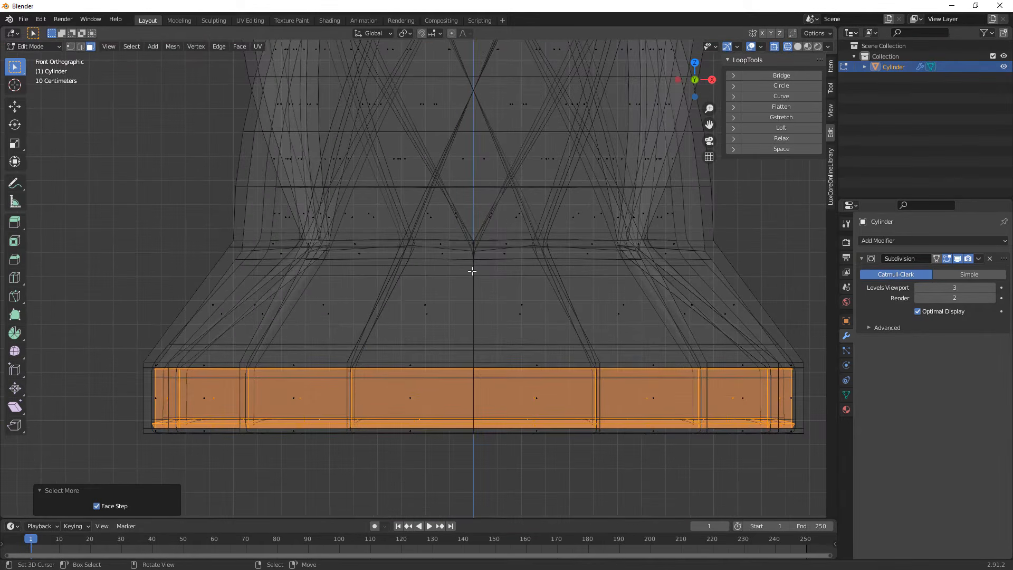
pyautogui.press('ctrl+KP_Add')
pyautogui.press('ctrl+KP_Subtract')
pyautogui.keyDown('shift'); pyautogui.moveTo(566, 328); pyautogui.dragTo(536, 289, button='middle'); pyautogui.keyUp('shift')
# Scale the selected inner base faces to about 0.824 and move them up about 0.143 m along Z.
pyautogui.press('s')
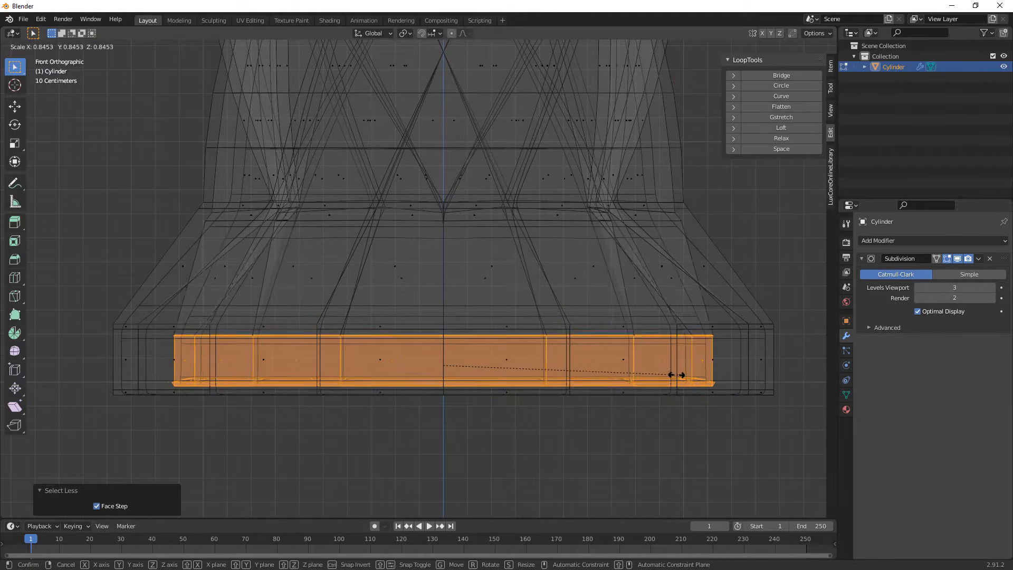
pyautogui.click(673, 373)
pyautogui.press('g')
pyautogui.press('z')
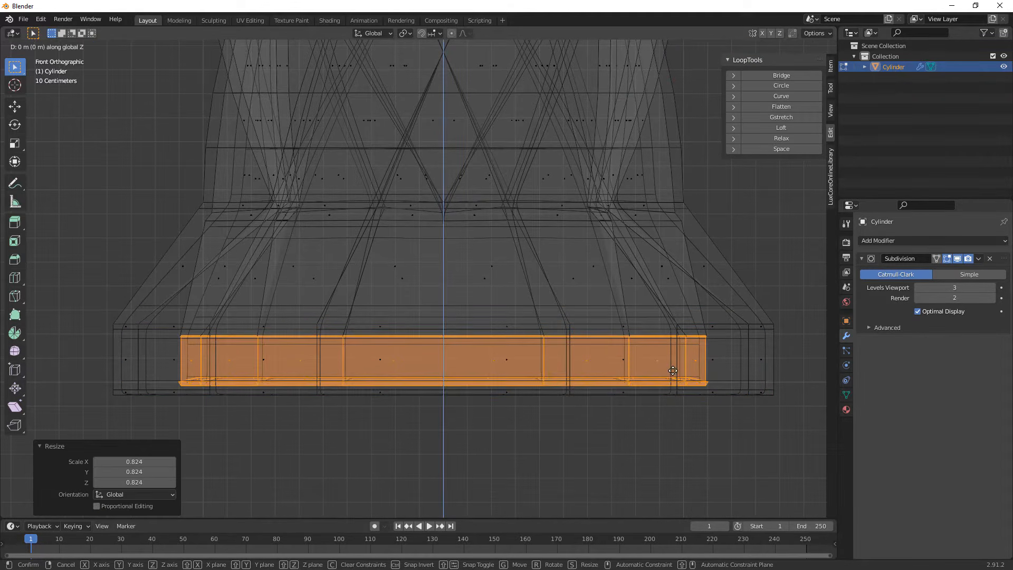
pyautogui.click(685, 343)
# Dissolve the protruding edge loop around the lower corner of the inner base wall.
pyautogui.scroll(2, 353, 311)
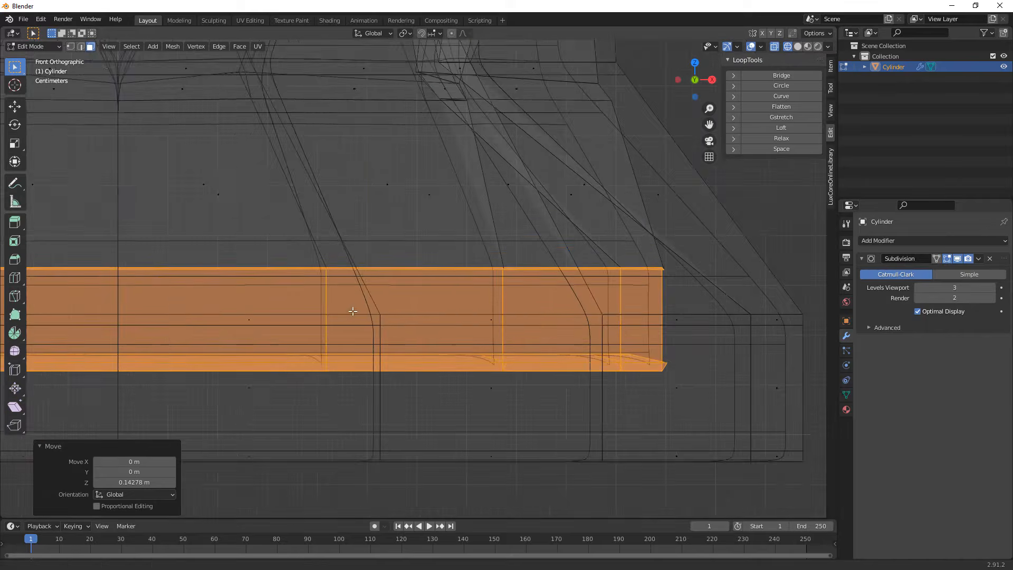
pyautogui.scroll(4, 581, 306)
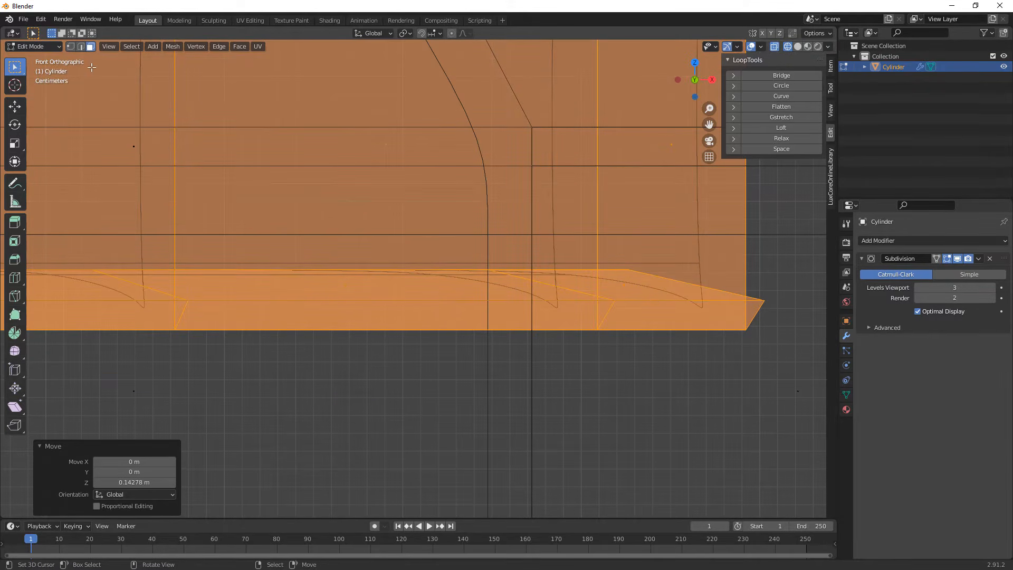
pyautogui.press('2')
pyautogui.keyDown('alt'); pyautogui.click(755, 301); pyautogui.keyUp('alt')
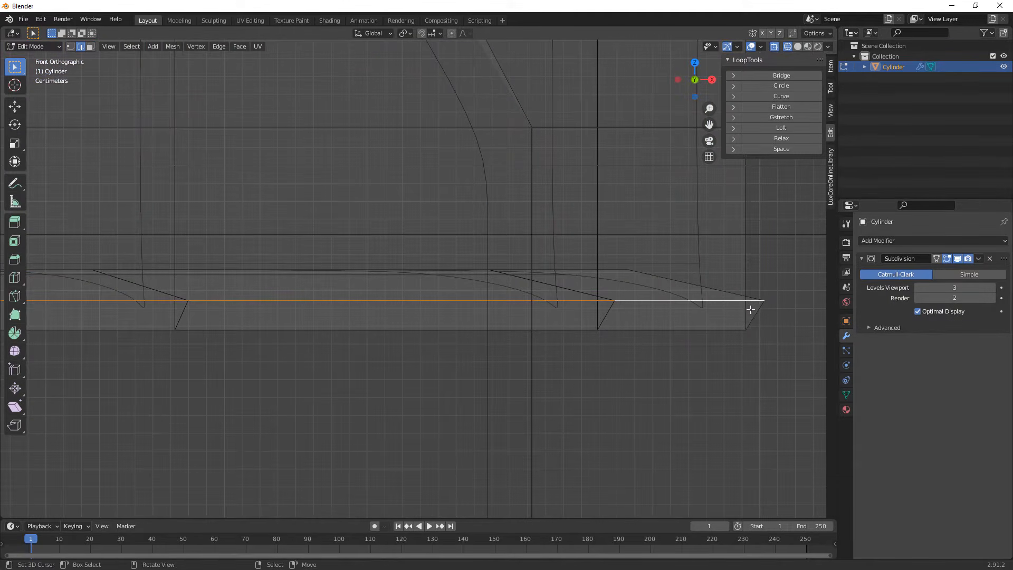
pyautogui.moveTo(753, 306); pyautogui.dragTo(663, 304, button='middle')
pyautogui.press('x')
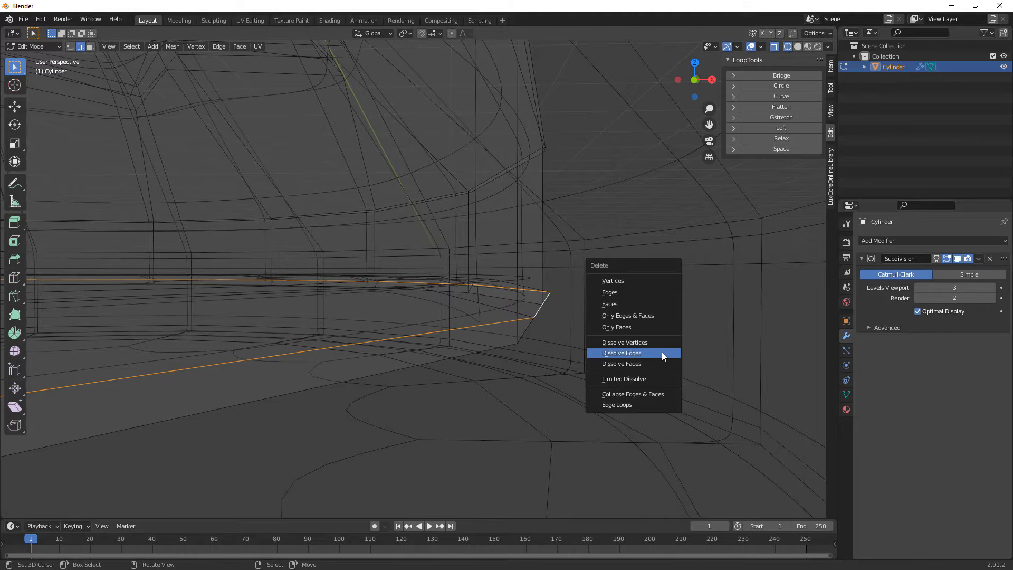
pyautogui.click(662, 353)
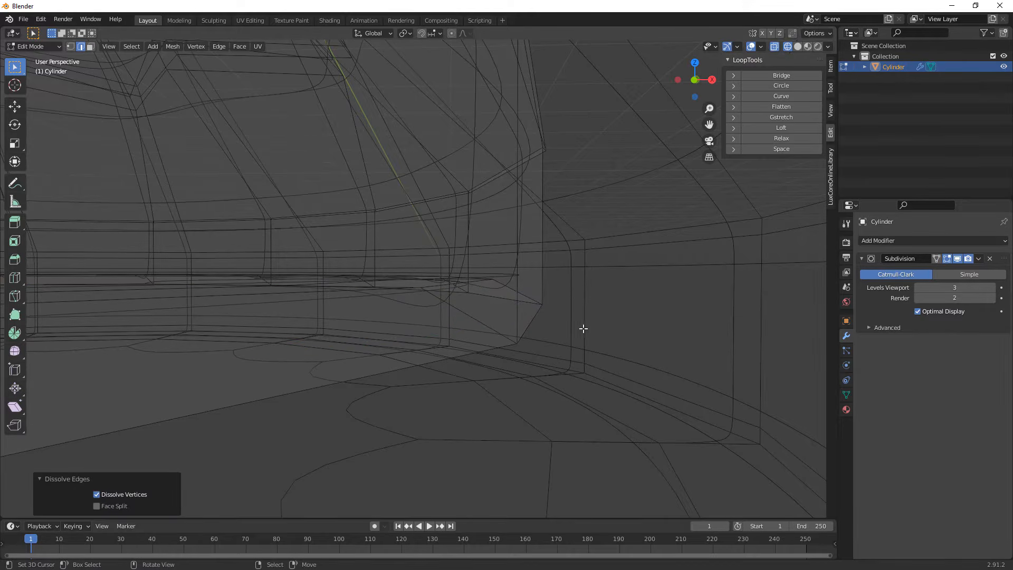
# Add an edge loop around the inner base wall and slide it down close to the inner bottom.
pyautogui.moveTo(583, 330); pyautogui.dragTo(481, 272, button='middle')
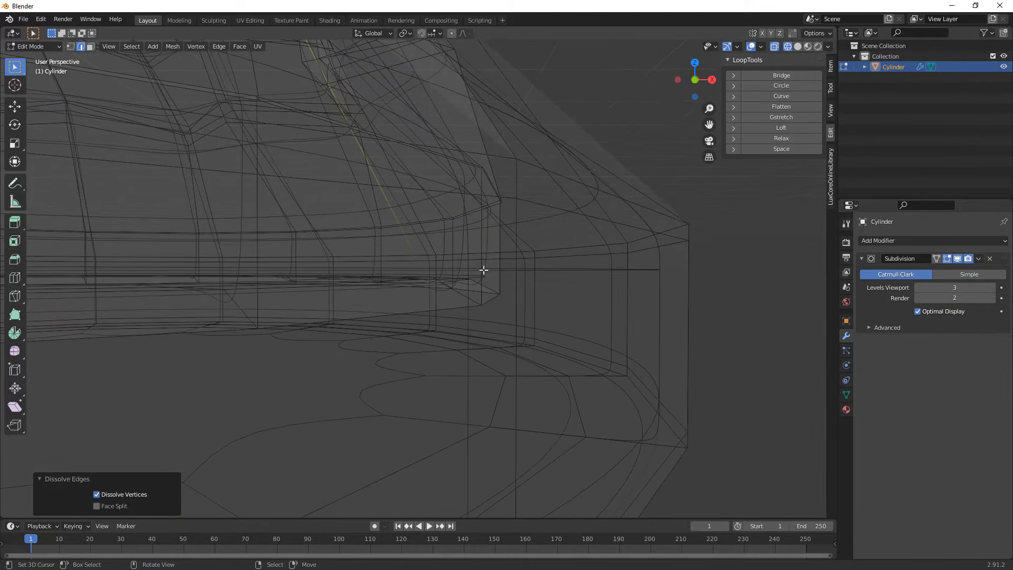
pyautogui.hotkey('ctrl', 'r')
pyautogui.click(485, 247)
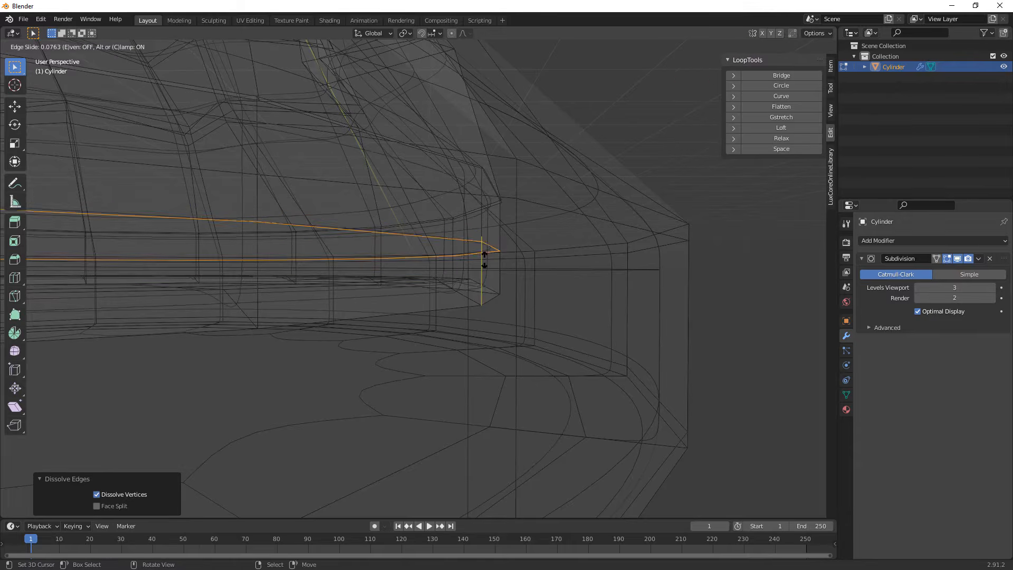
pyautogui.click(493, 312)
pyautogui.press('Tab')
pyautogui.scroll(-5, 492, 312)
pyautogui.moveTo(493, 312)
pyautogui.mouseDown(button='middle')
pyautogui.moveTo(480, 293)
pyautogui.moveTo(487, 299)
pyautogui.mouseUp(button='middle')
pyautogui.press('Tab')
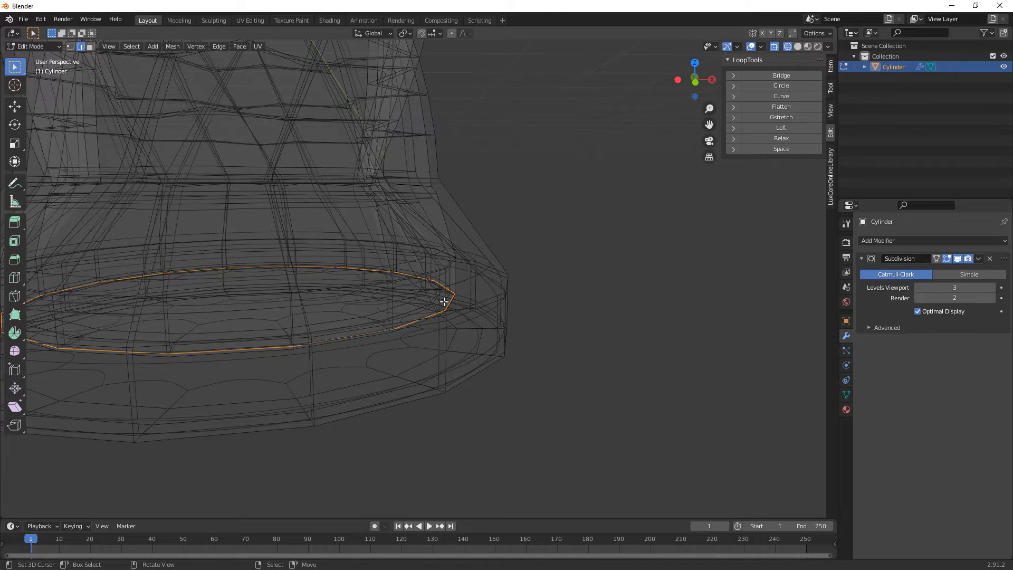
# Select the inner bottom face of the vessel in face select mode and switch to the front view.
pyautogui.click(90, 47)
pyautogui.rightClick(233, 296)
pyautogui.rightClick(245, 314)
pyautogui.rightClick(241, 297)
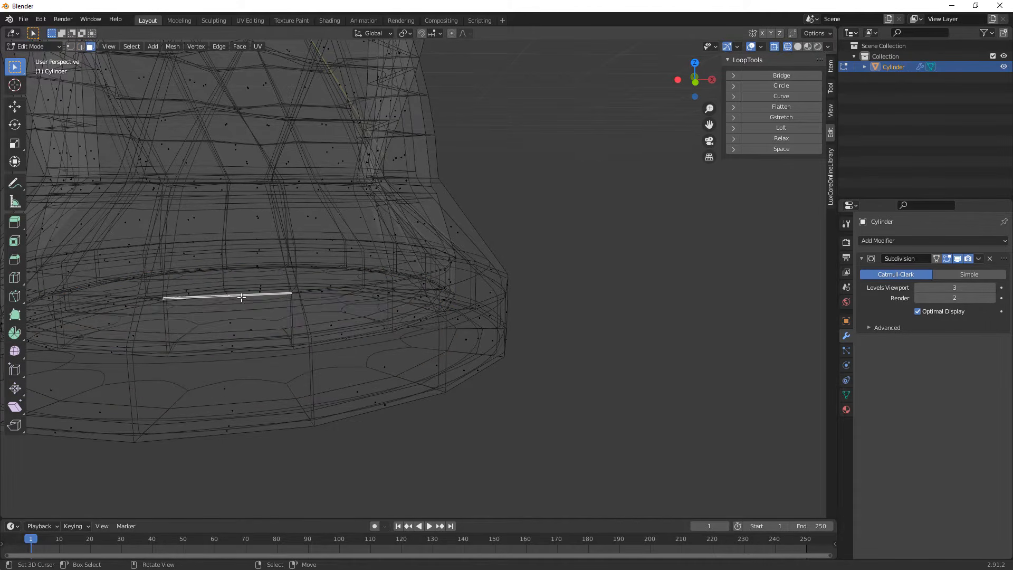
pyautogui.rightClick(242, 297)
pyautogui.keyDown('alt'); pyautogui.moveTo(266, 300); pyautogui.dragTo(283, 284, button='middle'); pyautogui.keyUp('alt')
pyautogui.press('KP_1')
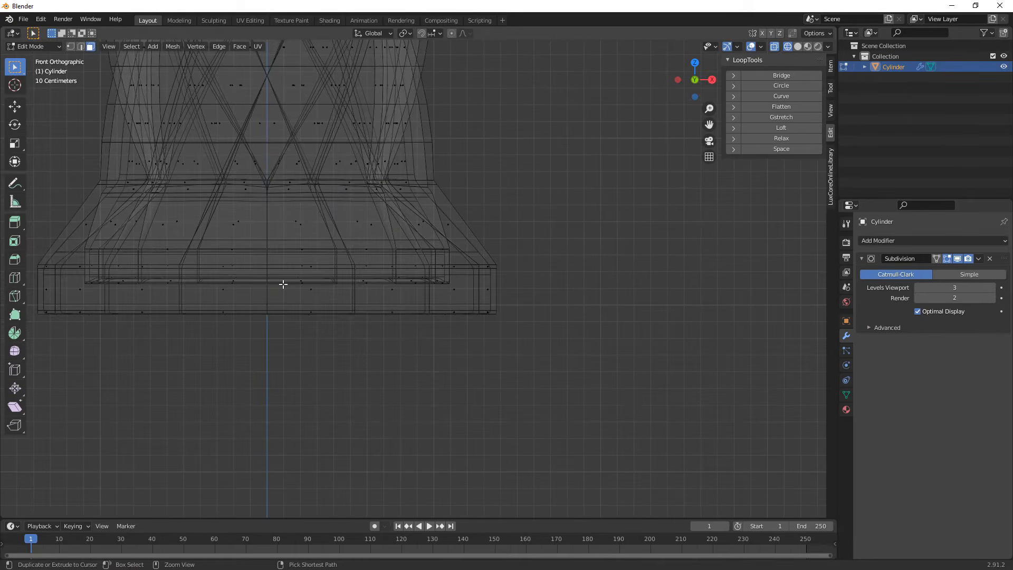
# Grow the selection twelve times from the inner bottom up the inner wall, stopping just below the upper flare.
pyautogui.press('ctrl+KP_Add')
pyautogui.press('ctrl+KP_Add')
pyautogui.press('ctrl+KP_Add')
pyautogui.press('ctrl+KP_Add')
pyautogui.press('ctrl+KP_Add')
pyautogui.press('ctrl+KP_Add')
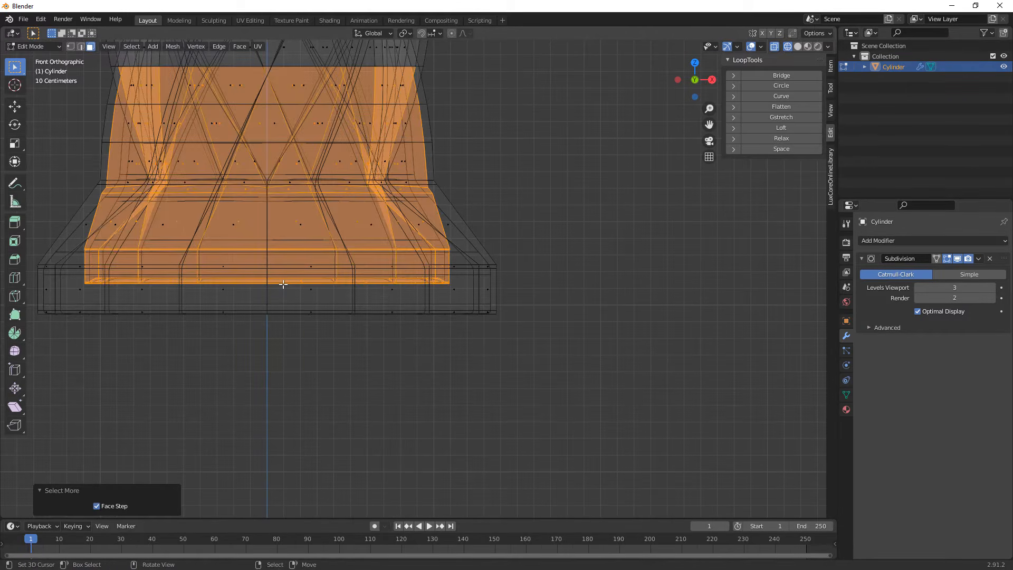
pyautogui.scroll(-5, 284, 287)
pyautogui.scroll(3, 288, 328)
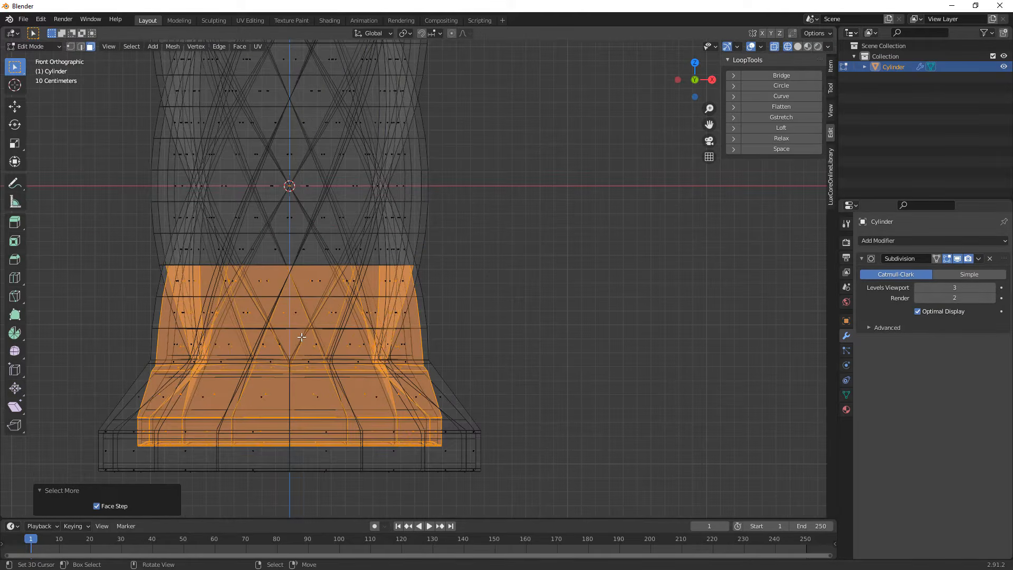
pyautogui.press('ctrl+KP_Add')
pyautogui.press('ctrl+KP_Add')
pyautogui.press('ctrl+KP_Add')
pyautogui.press('ctrl+KP_Add')
pyautogui.press('ctrl+KP_Add')
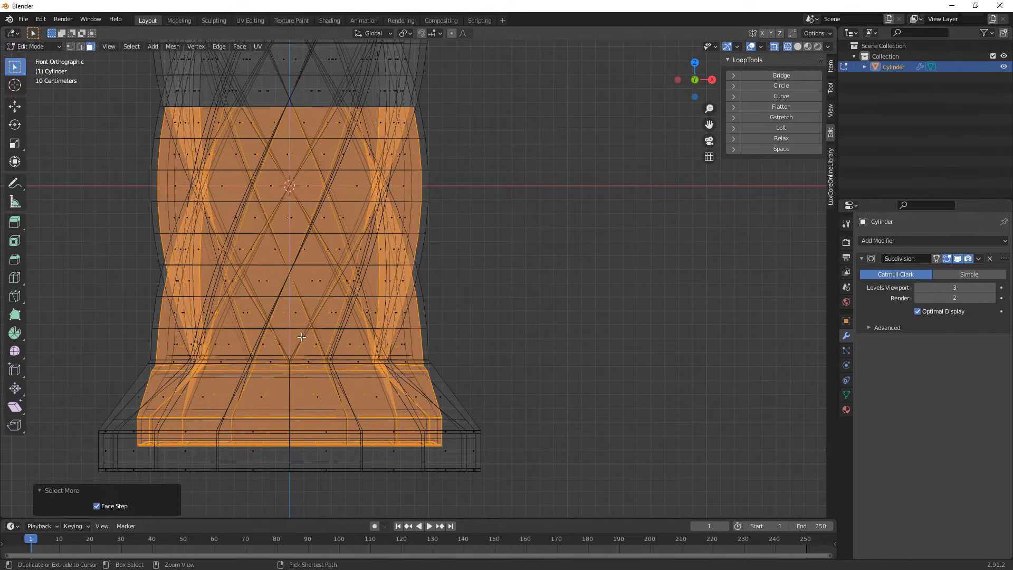
pyautogui.press('ctrl+KP_Add')
pyautogui.scroll(-3, 304, 329)
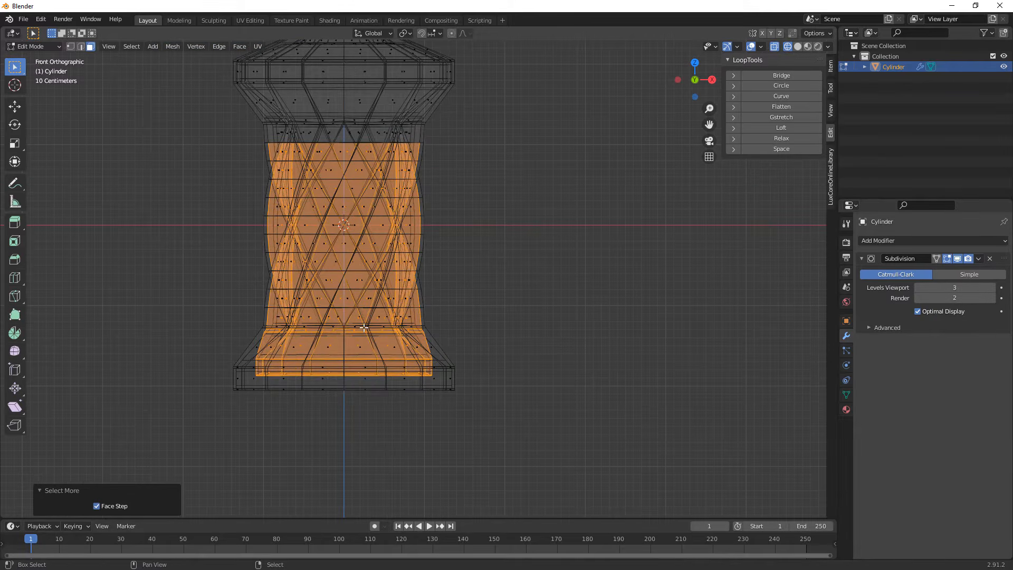
# Duplicate the selected inner wall faces in place, separate the copy into its own object, and return to Object Mode.
pyautogui.hotkey('shift', 'd')
pyautogui.rightClick(413, 305)
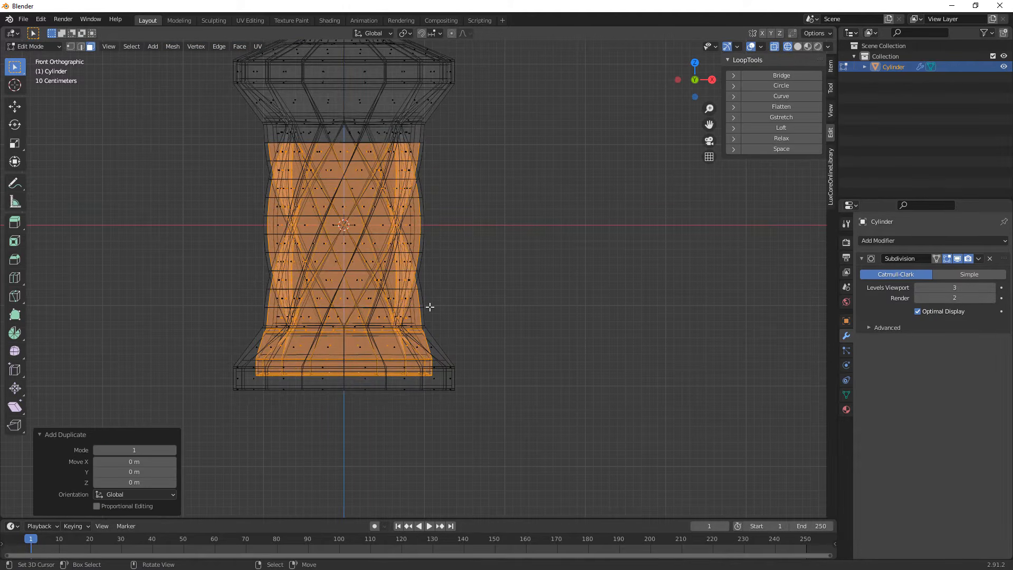
pyautogui.press('p')
pyautogui.click(430, 307)
pyautogui.press('Tab')
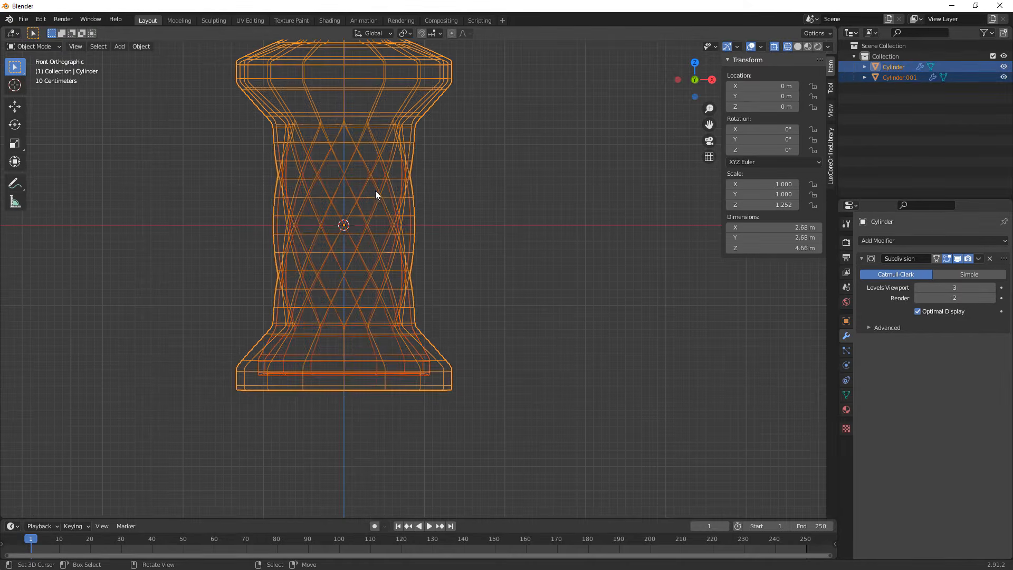
# Hide the original vessel and show the separated inner shell in solid shading.
pyautogui.click(373, 185)
pyautogui.click(420, 194)
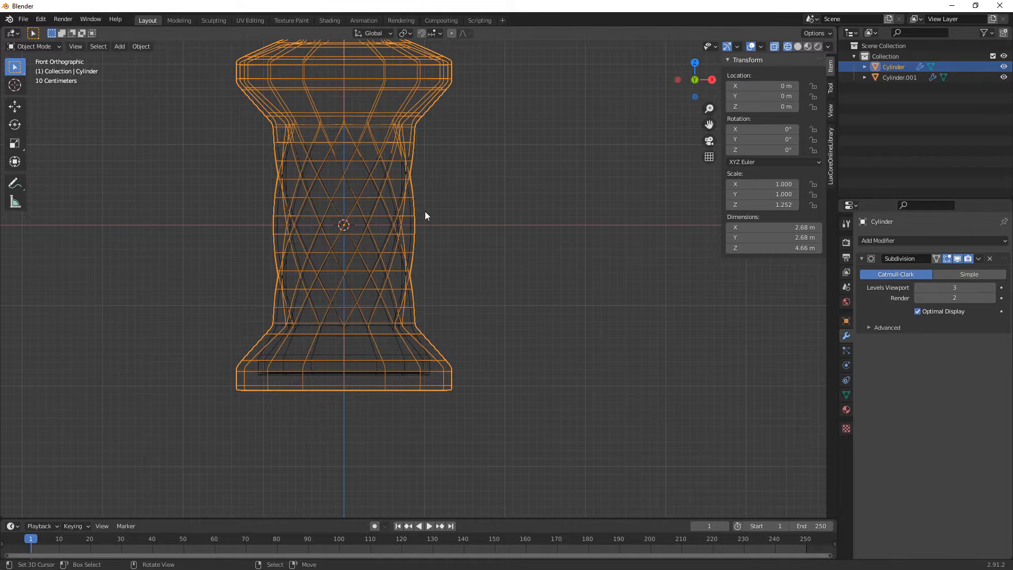
pyautogui.press('h')
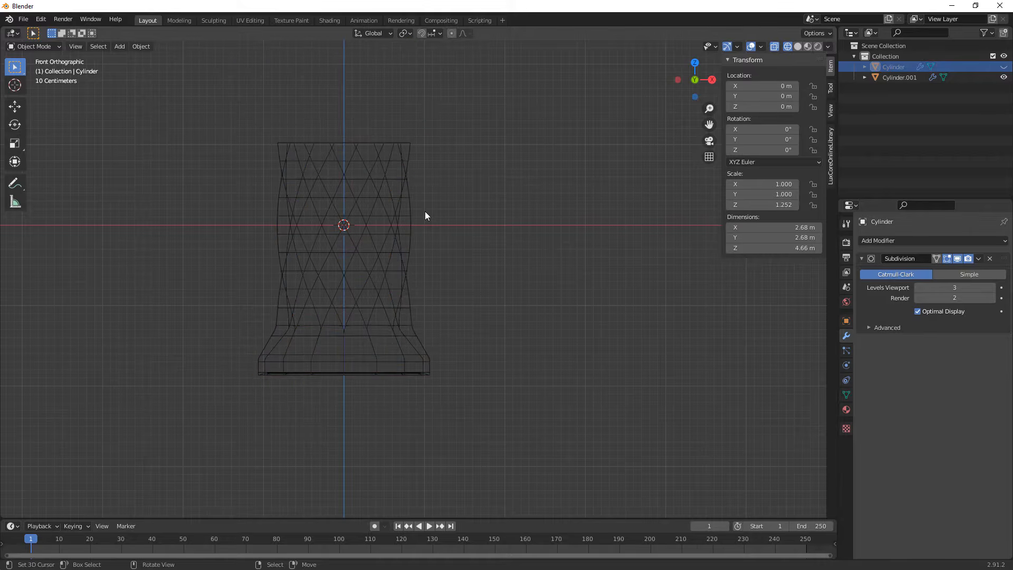
pyautogui.click(798, 47)
pyautogui.moveTo(562, 135)
pyautogui.mouseDown(button='middle')
pyautogui.moveTo(461, 196)
pyautogui.moveTo(500, 202)
pyautogui.mouseUp(button='middle')
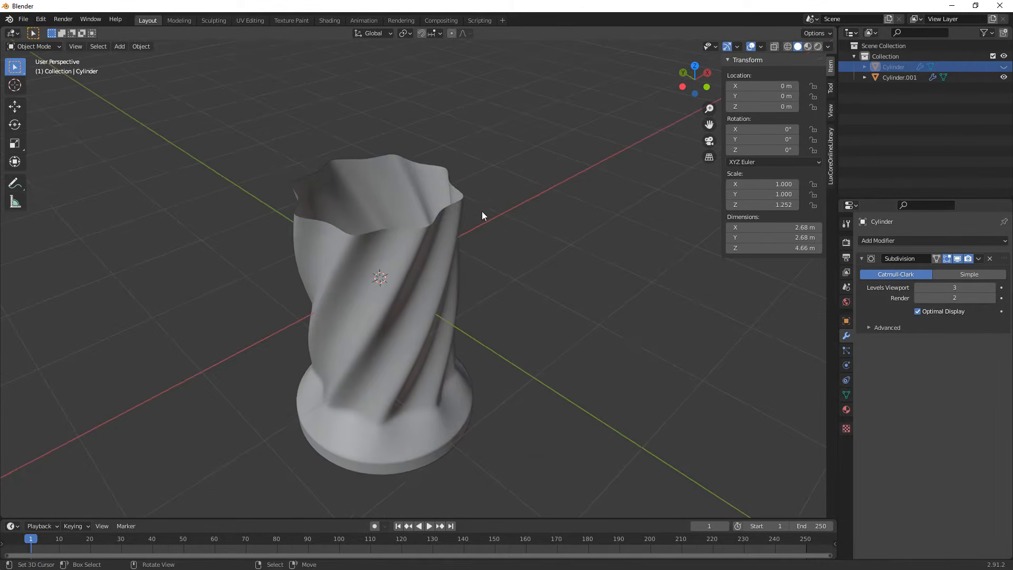
# Select the open edge loop at the top of the separated inner shell and fill it with a face.
pyautogui.click(413, 218)
pyautogui.press('Tab')
pyautogui.moveTo(402, 220); pyautogui.dragTo(385, 214, button='middle')
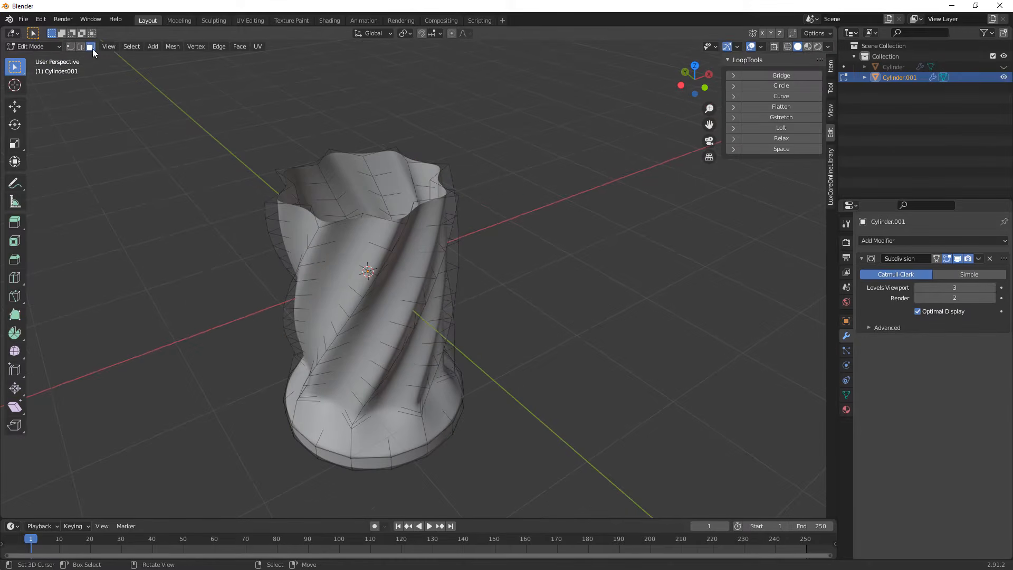
pyautogui.click(81, 46)
pyautogui.keyDown('alt'); pyautogui.click(371, 219); pyautogui.keyUp('alt')
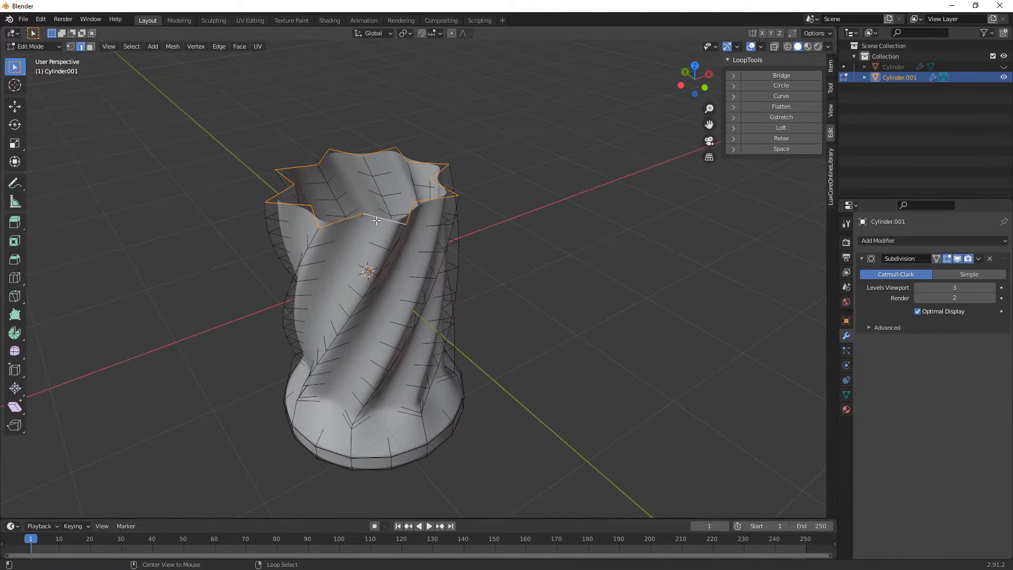
pyautogui.moveTo(437, 220); pyautogui.dragTo(391, 189, button='middle')
pyautogui.press('f')
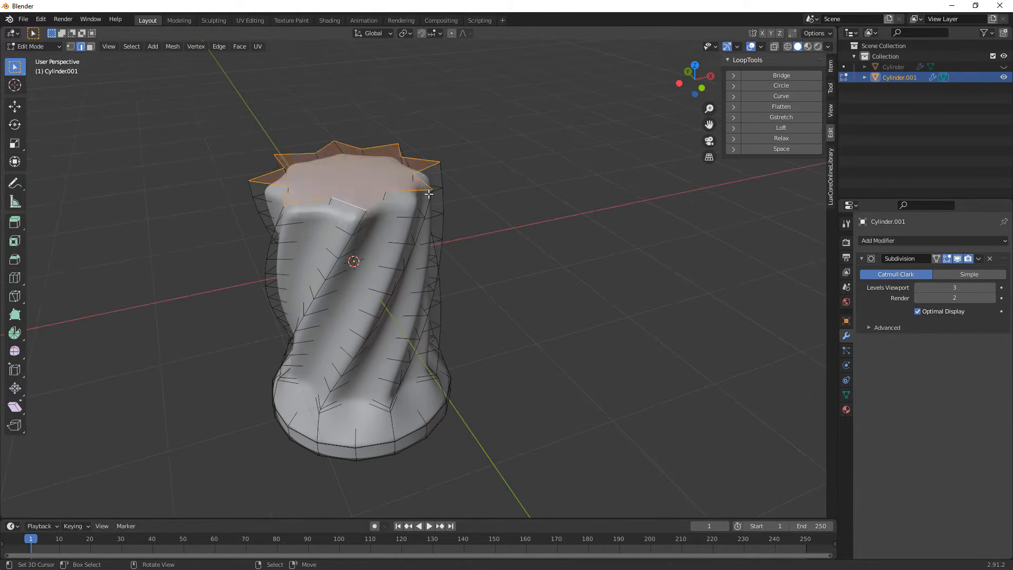
# Inset the new top face twice, by about 0.012 m the first time, to sharpen its rim, and return to Object Mode.
pyautogui.press('i')
pyautogui.click(521, 226)
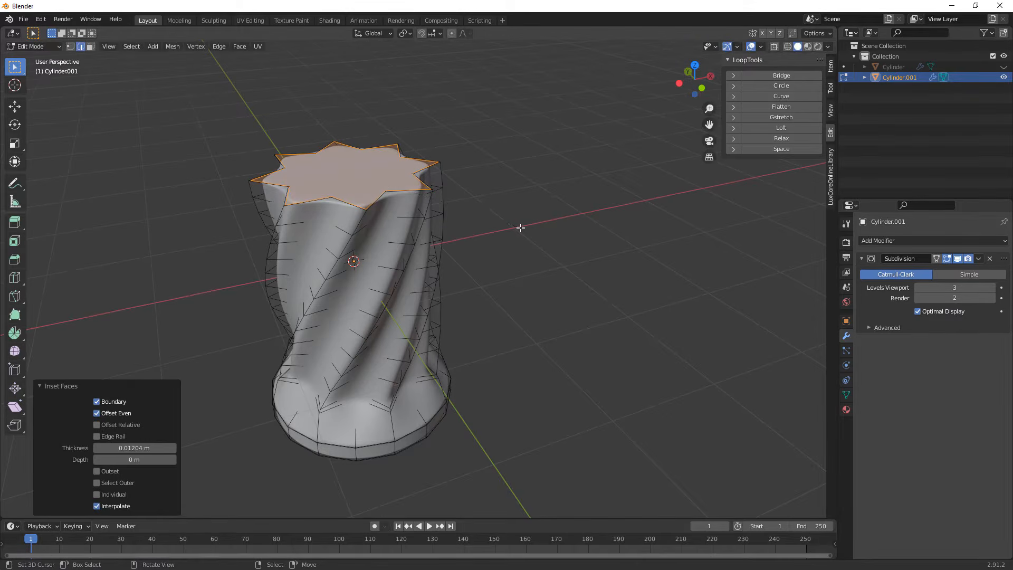
pyautogui.press('i')
pyautogui.click(508, 224)
pyautogui.press('Tab')
# Enable the Face Orientation overlay to check the normals of the capped inner object.
pyautogui.moveTo(359, 221); pyautogui.dragTo(417, 217, button='middle')
pyautogui.click(760, 47)
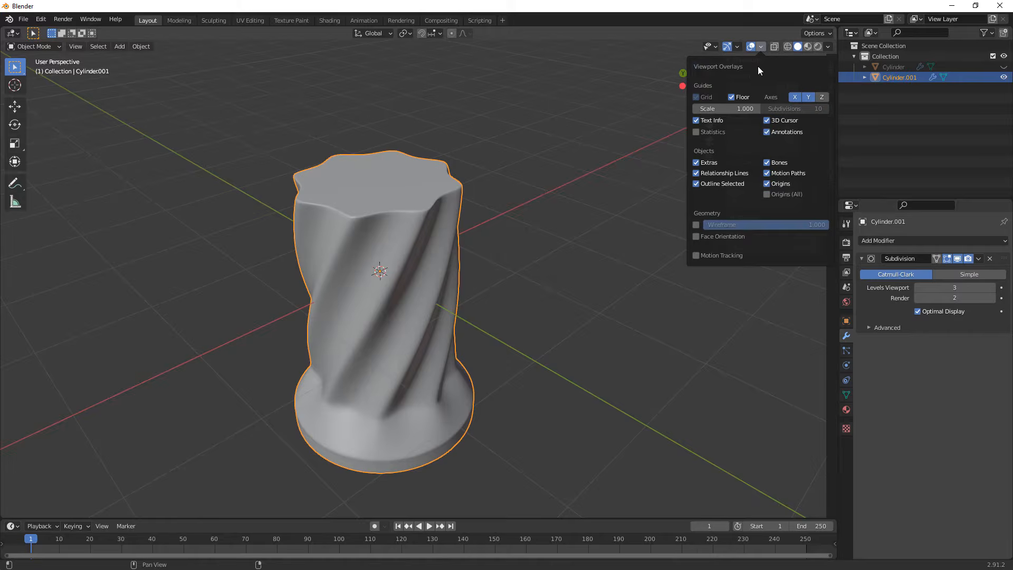
pyautogui.click(702, 235)
pyautogui.moveTo(503, 220); pyautogui.dragTo(532, 183, button='middle')
pyautogui.scroll(1, 546, 191)
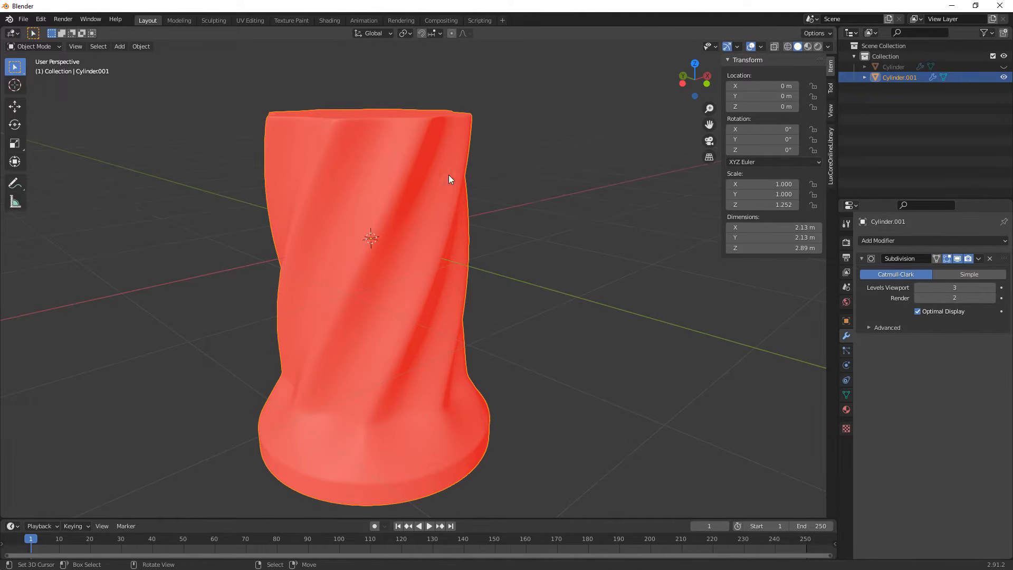
pyautogui.scroll(-1, 438, 201)
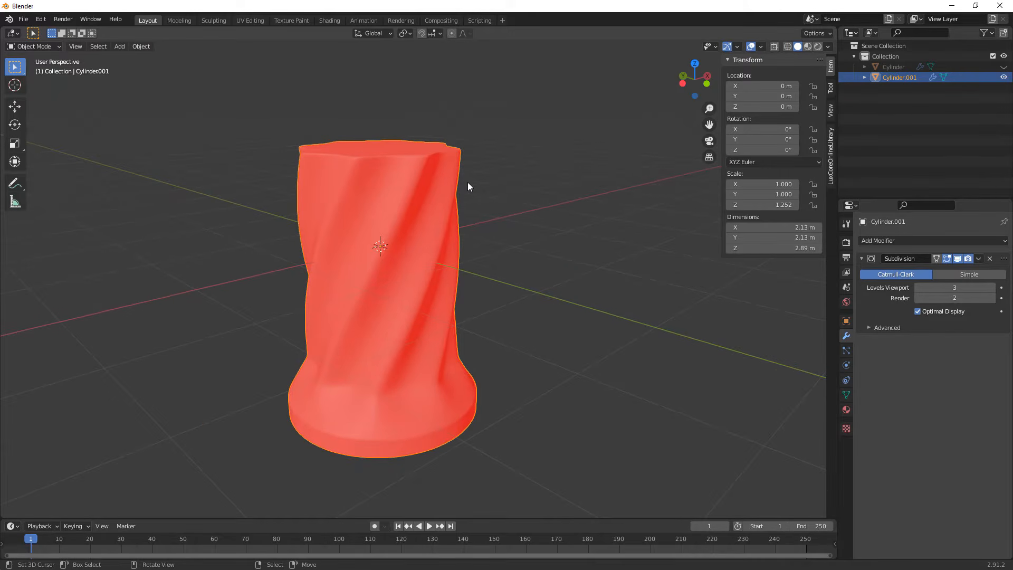
# Select all geometry of the capped inner object and recalculate its normals to the outside.
pyautogui.press('Tab')
pyautogui.press('a')
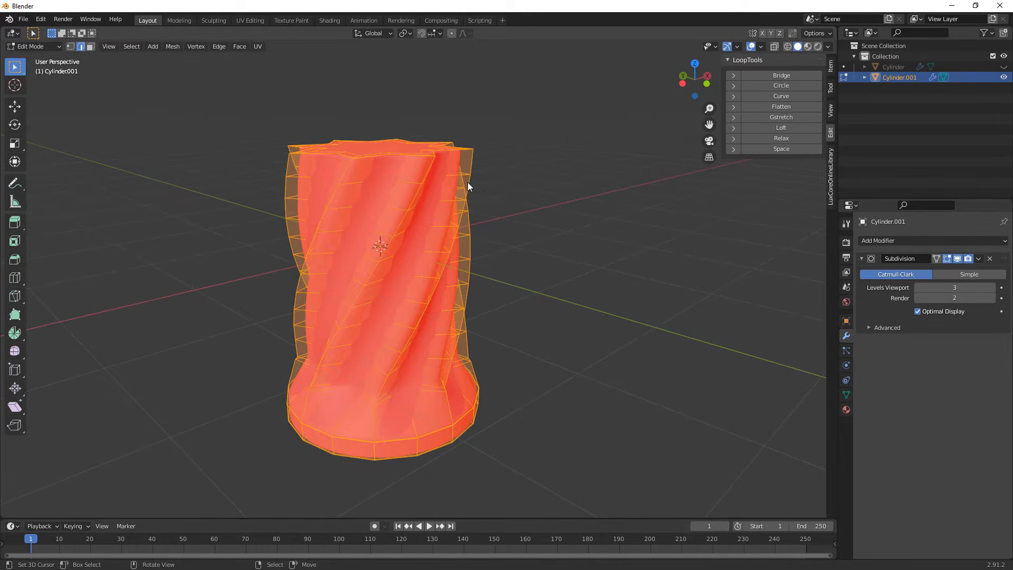
pyautogui.press('shift')
pyautogui.hotkey('shift', 'n')
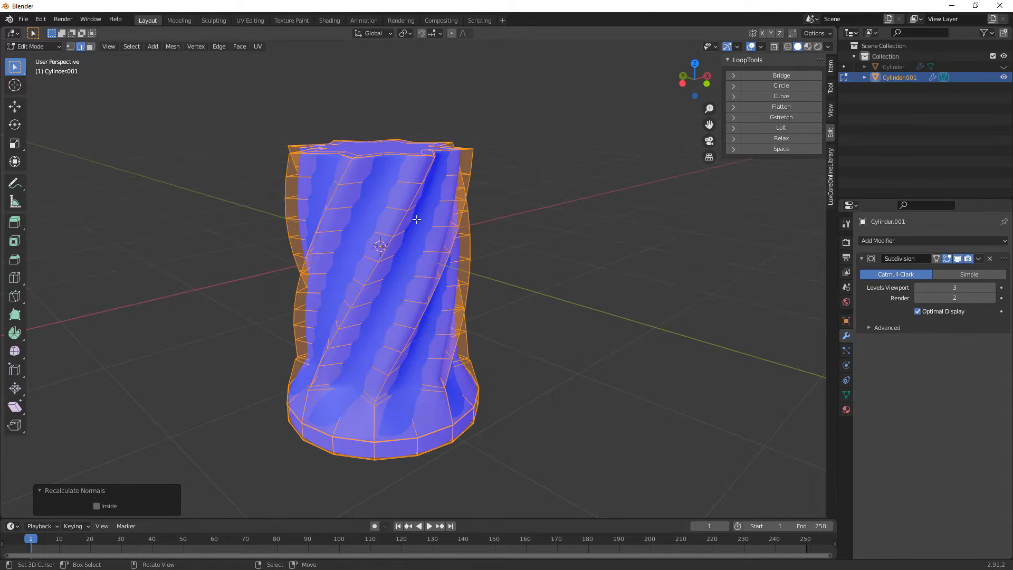
# Examine the face orientation of the inner object's underside, side walls and top cap.
pyautogui.scroll(3, 433, 248)
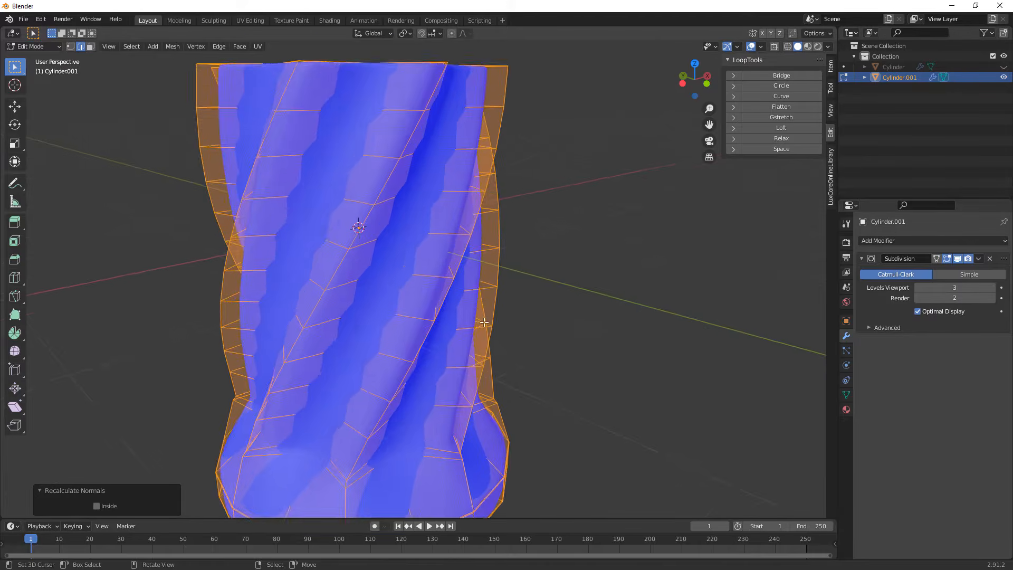
pyautogui.keyDown('shift'); pyautogui.moveTo(484, 325); pyautogui.dragTo(482, 259, button='middle'); pyautogui.keyUp('shift')
pyautogui.moveTo(482, 322); pyautogui.dragTo(476, 276, button='middle')
pyautogui.scroll(1, 534, 408)
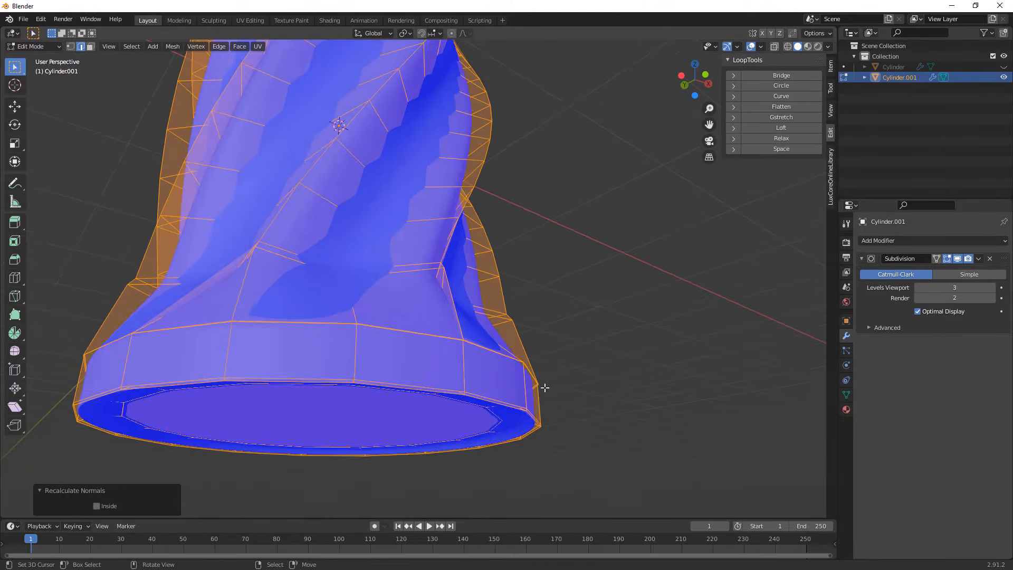
pyautogui.moveTo(554, 429); pyautogui.dragTo(560, 447, button='middle')
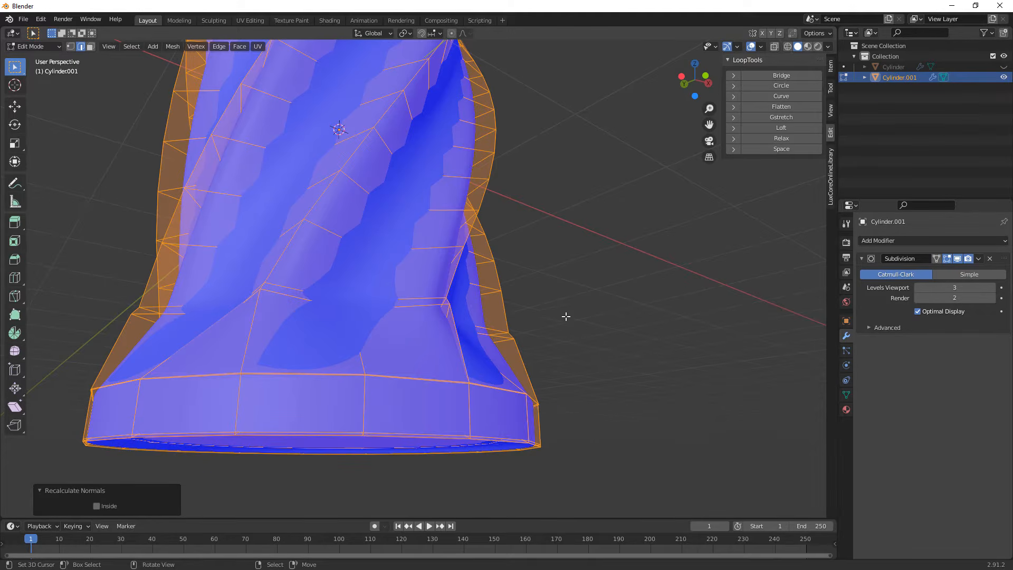
pyautogui.moveTo(553, 238); pyautogui.dragTo(552, 262, button='middle')
pyautogui.scroll(-4, 529, 210)
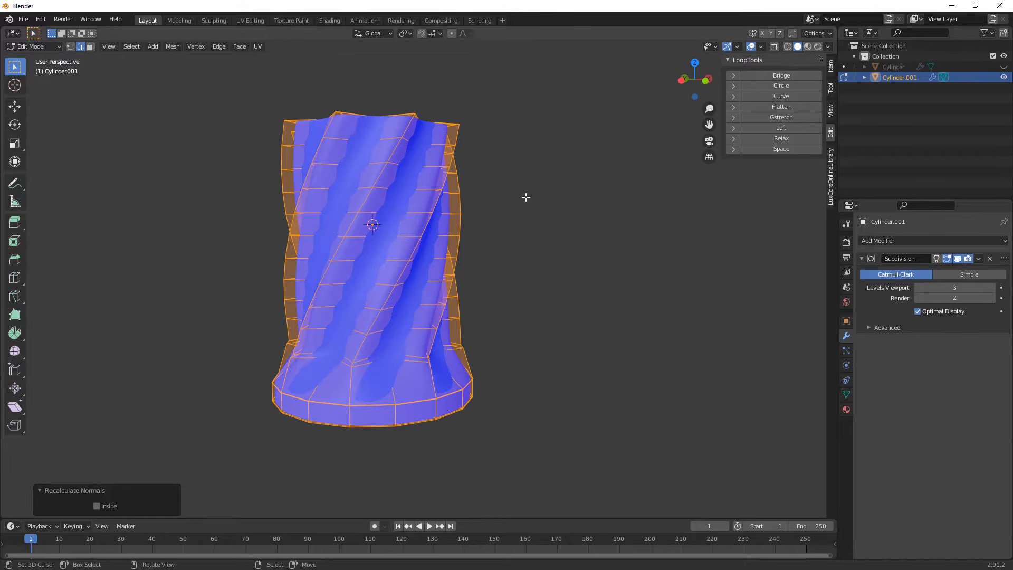
pyautogui.press('Tab')
pyautogui.moveTo(526, 197); pyautogui.dragTo(410, 185, button='middle')
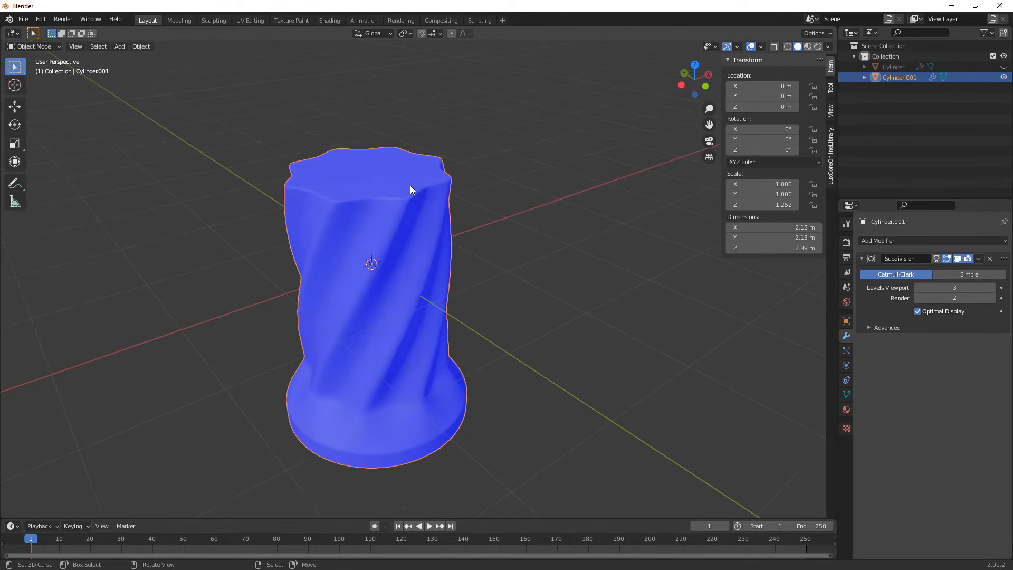
# Recalculate the inner object's normals with the Inside option enabled for comparison, and revert it to outward normals.
pyautogui.press('Tab')
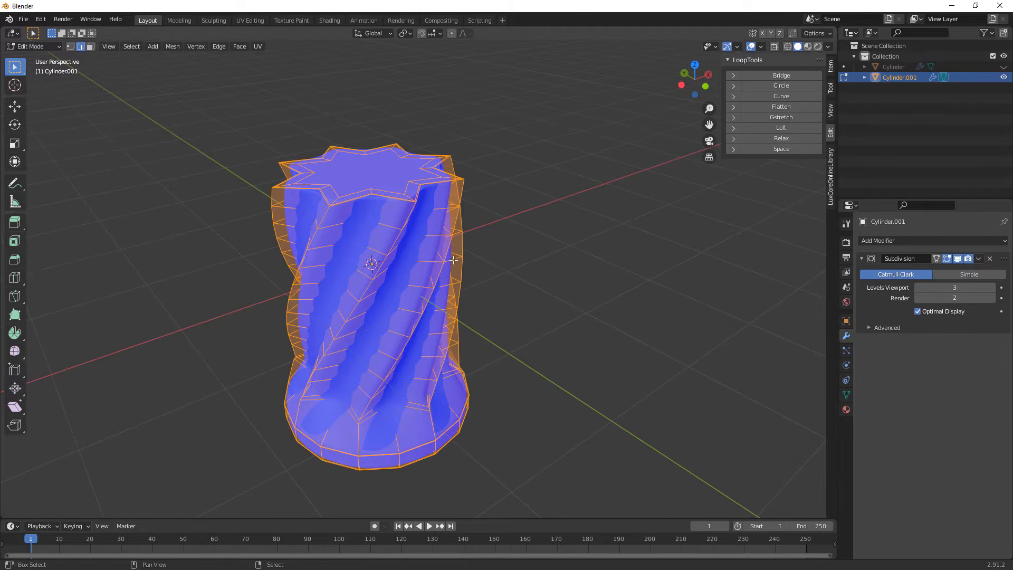
pyautogui.hotkey('shift', 'n')
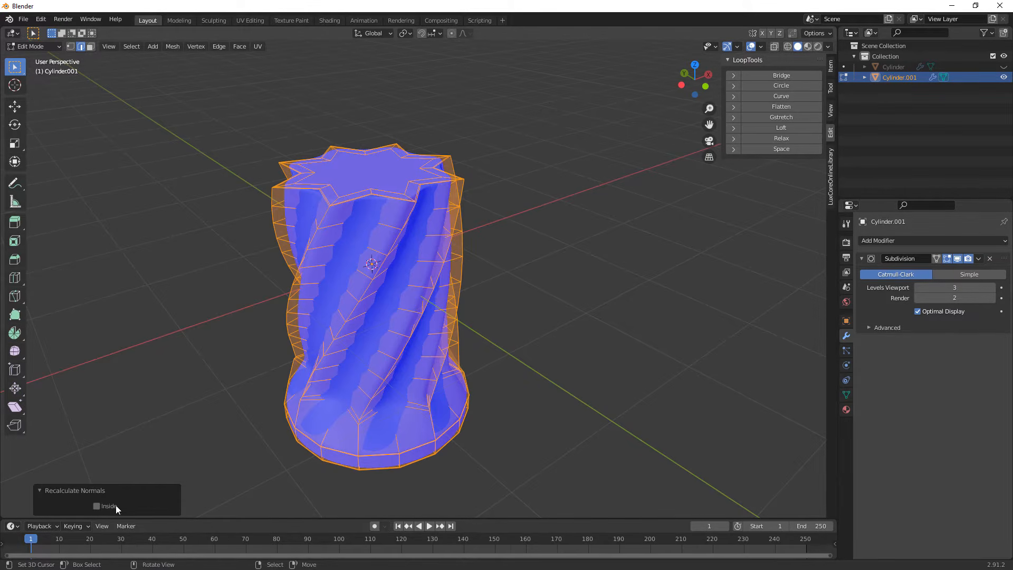
pyautogui.click(96, 506)
pyautogui.moveTo(332, 347); pyautogui.dragTo(269, 411, button='middle')
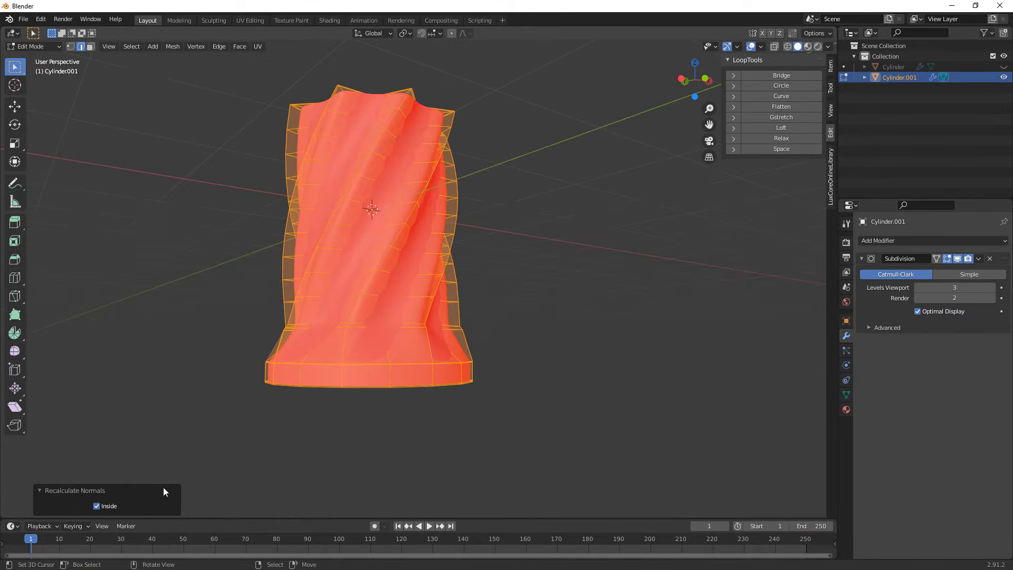
pyautogui.click(96, 505)
pyautogui.moveTo(425, 196); pyautogui.dragTo(439, 215, button='middle')
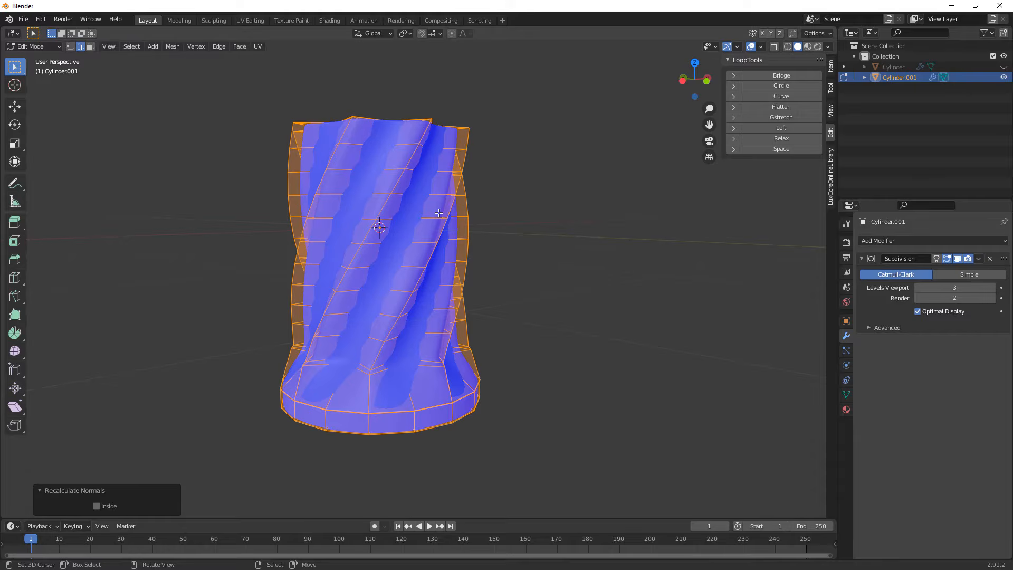
pyautogui.press('Tab')
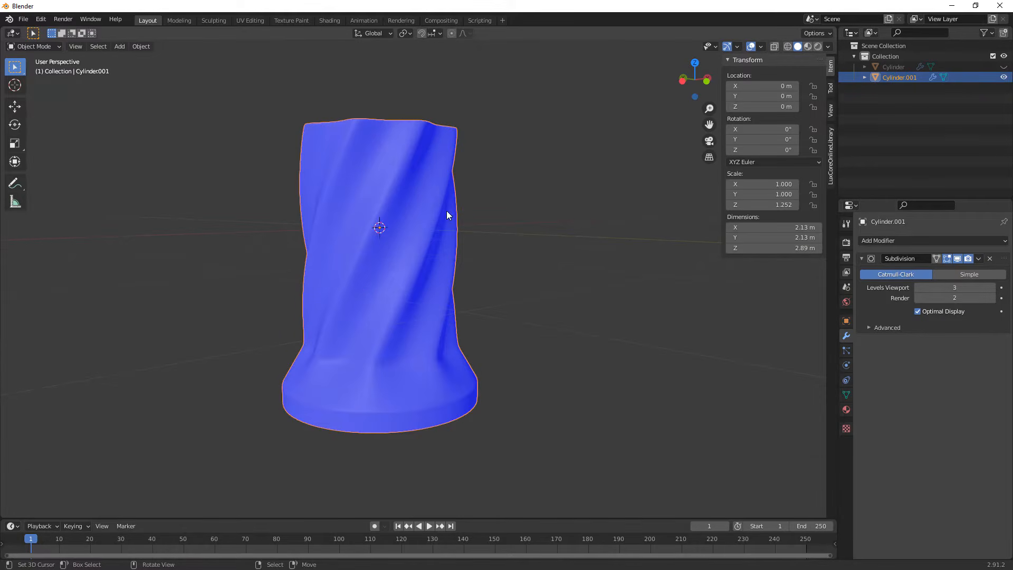
# Unhide the original vessel and scale the inner object uniformly to 1.010 so it slightly overlaps the vessel wall.
pyautogui.hotkey('alt', 'h')
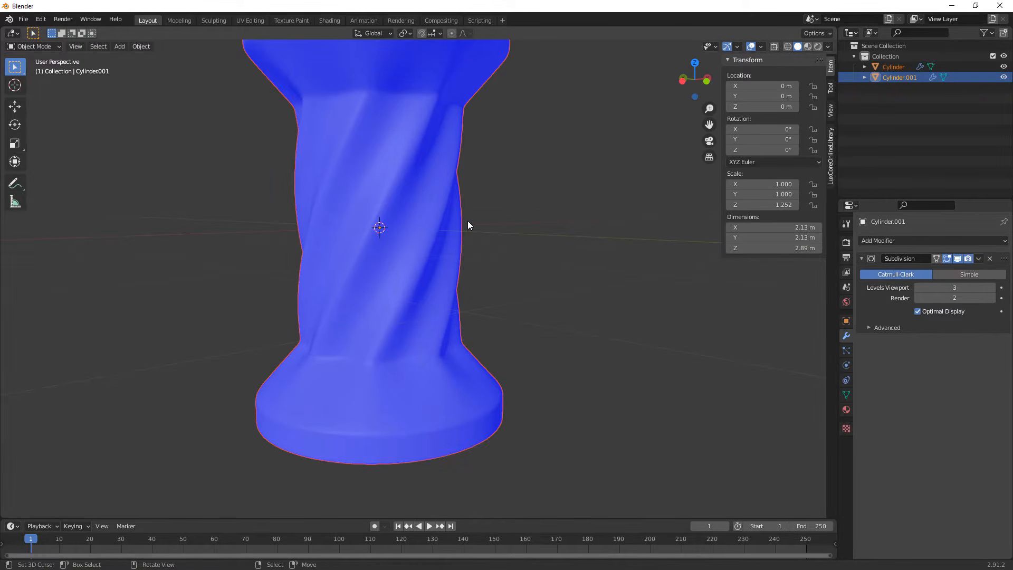
pyautogui.moveTo(505, 211); pyautogui.dragTo(412, 222, button='middle')
pyautogui.rightClick(397, 238)
pyautogui.rightClick(383, 238)
pyautogui.scroll(-1, 413, 216)
pyautogui.press('s')
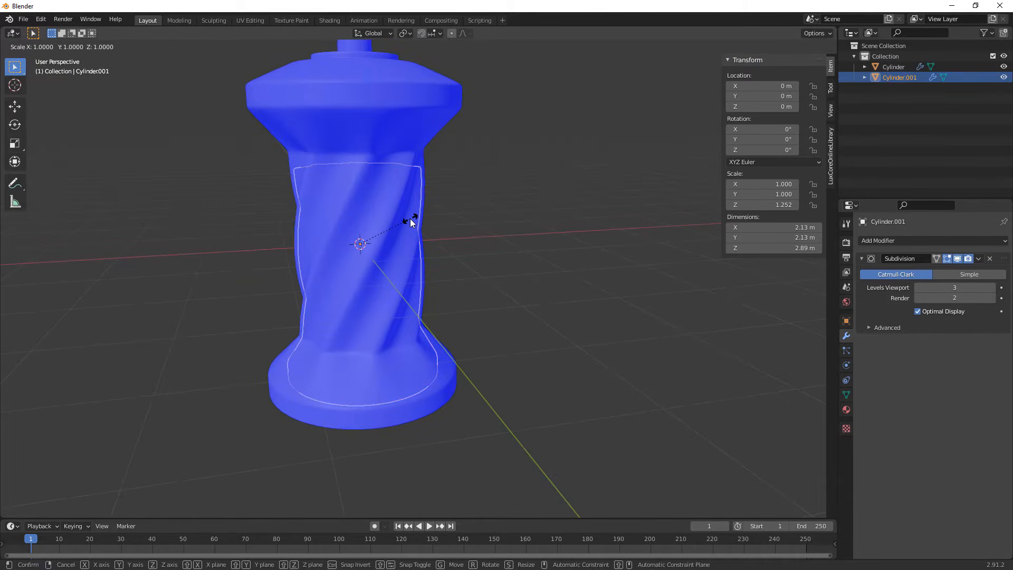
pyautogui.click(412, 222)
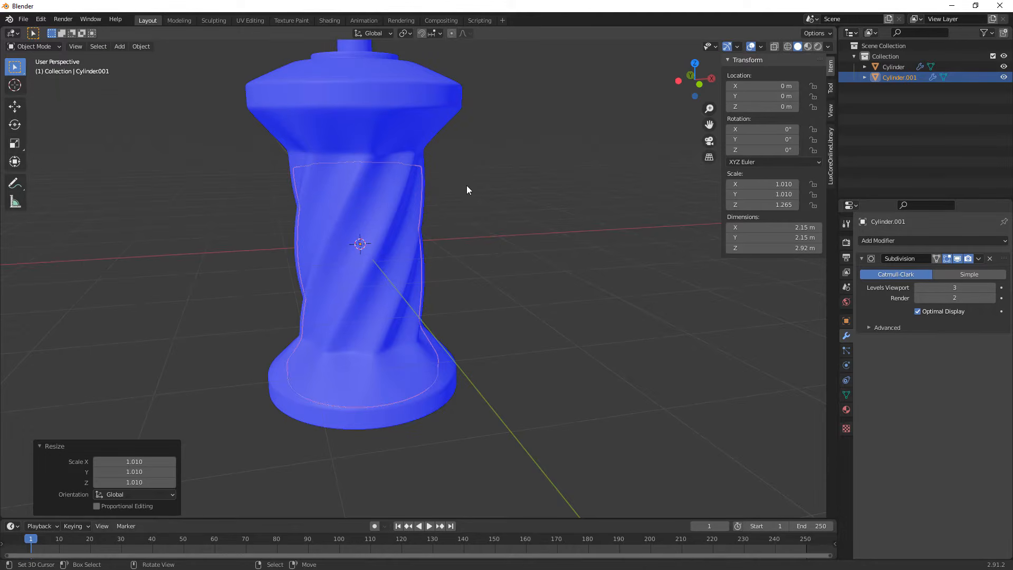
pyautogui.moveTo(417, 176)
pyautogui.mouseDown(button='middle')
pyautogui.moveTo(444, 131)
pyautogui.moveTo(413, 153)
pyautogui.moveTo(438, 164)
pyautogui.moveTo(441, 199)
pyautogui.moveTo(421, 192)
pyautogui.moveTo(417, 168)
pyautogui.mouseUp(button='middle')
# Turn off the Face Orientation overlay in the viewport.
pyautogui.click(761, 47)
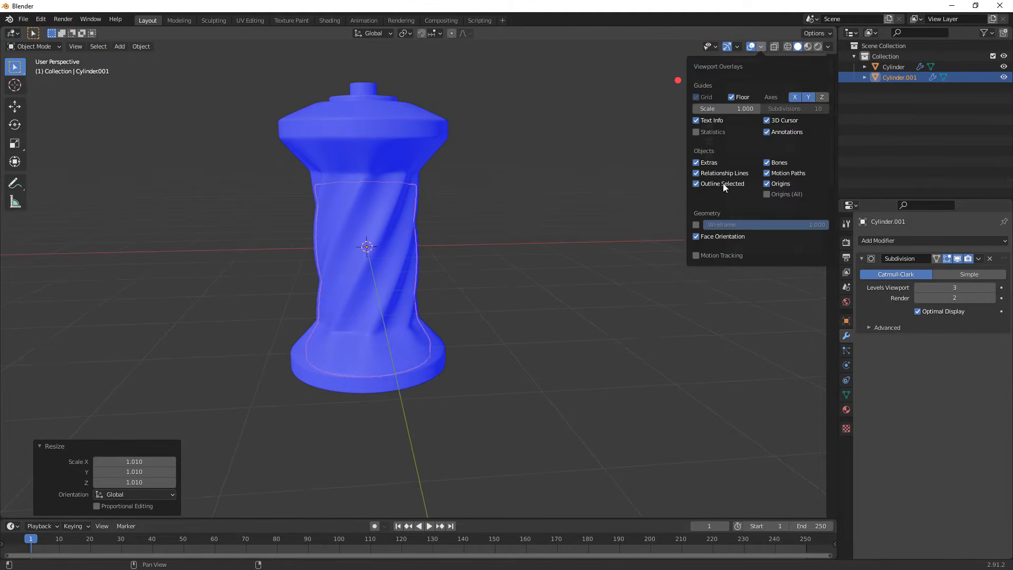
pyautogui.click(697, 237)
pyautogui.press('n')
pyautogui.click(23, 19)
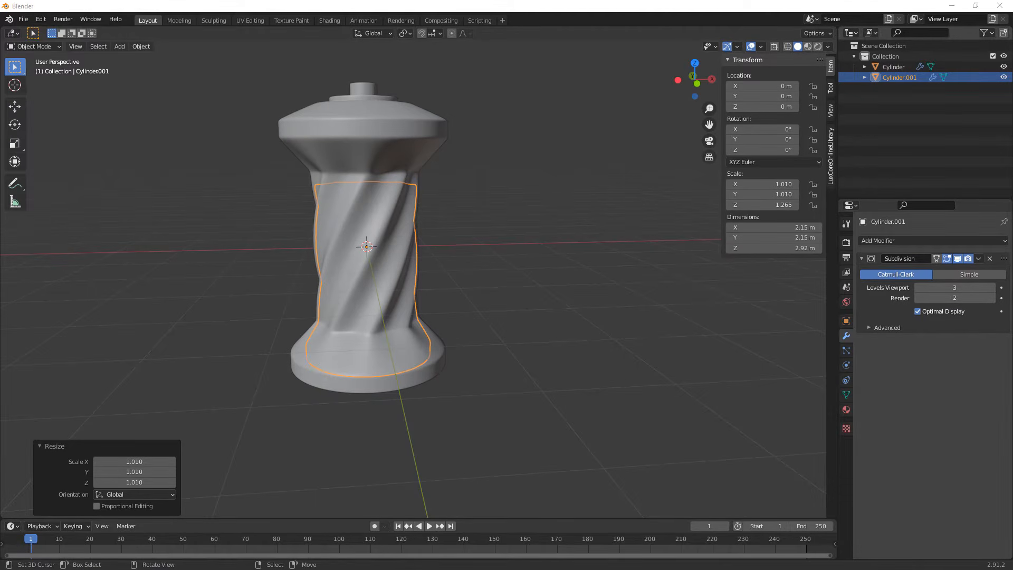
# Save the scene to the Desktop over the existing file Perfume tutorial.blend.
pyautogui.moveTo(663, 112); pyautogui.dragTo(596, 113)
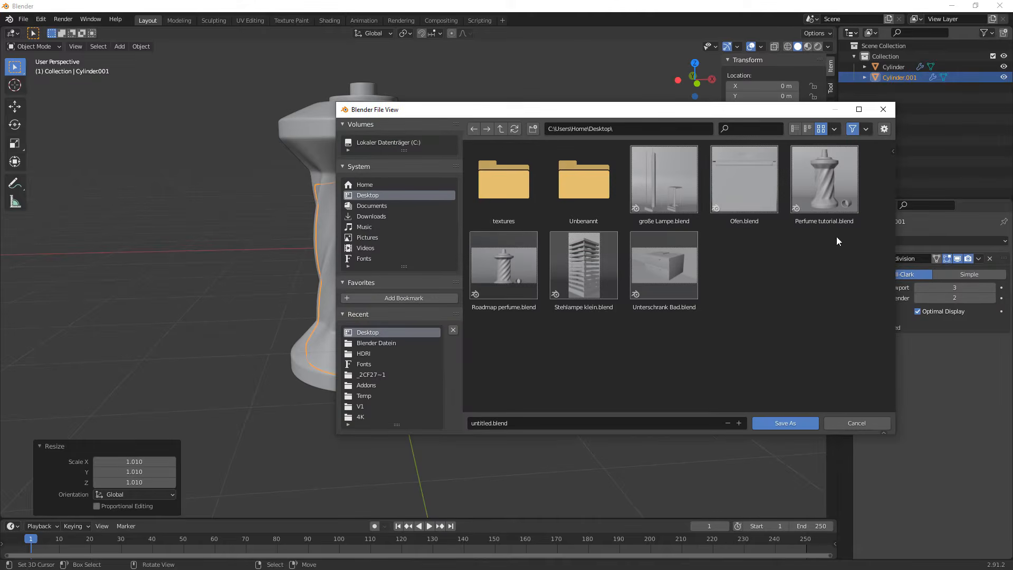
pyautogui.doubleClick(822, 181)
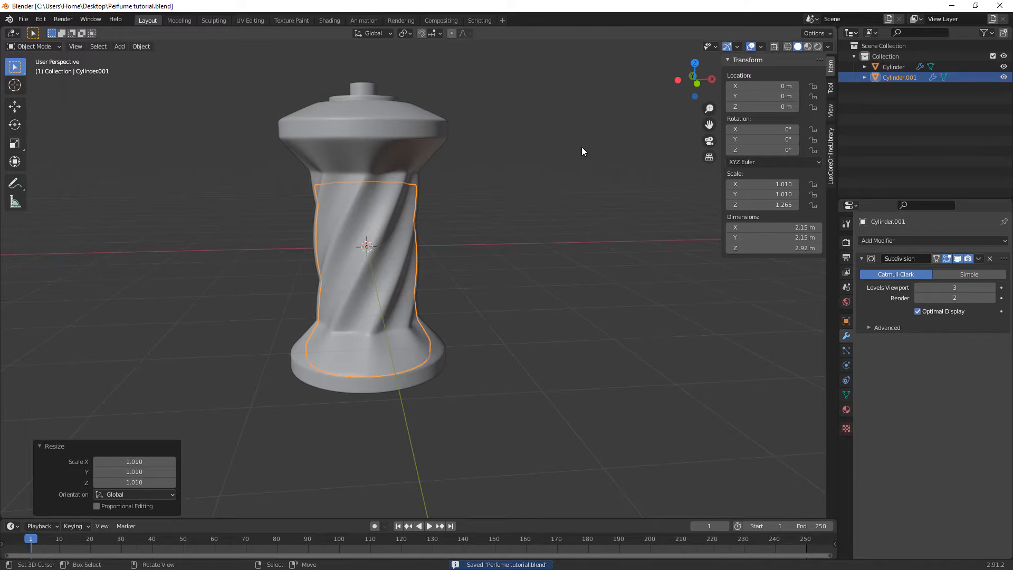
pyautogui.scroll(-1, 572, 145)
pyautogui.scroll(-1, 486, 131)
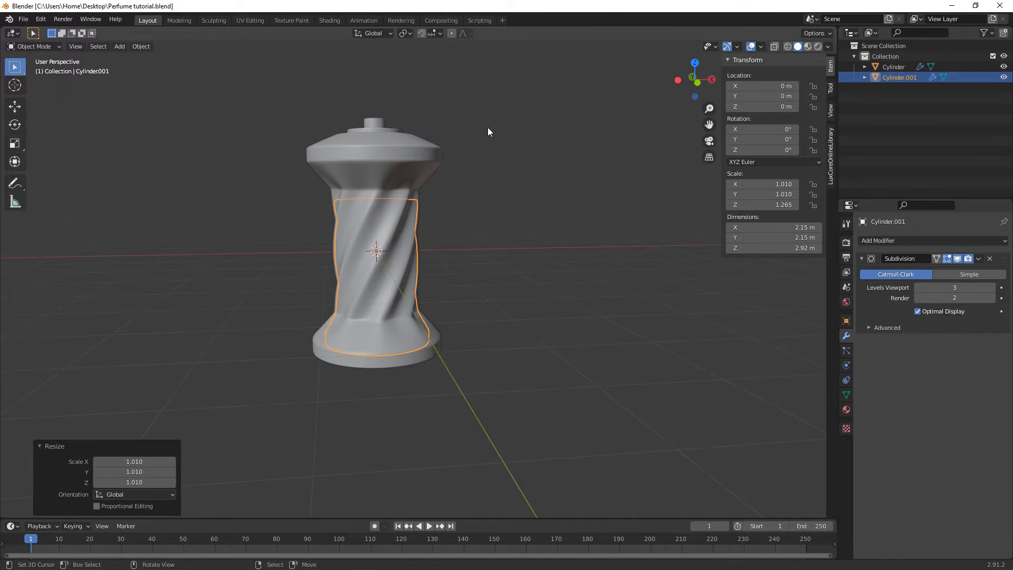
pyautogui.moveTo(467, 120); pyautogui.dragTo(456, 128, button='middle')
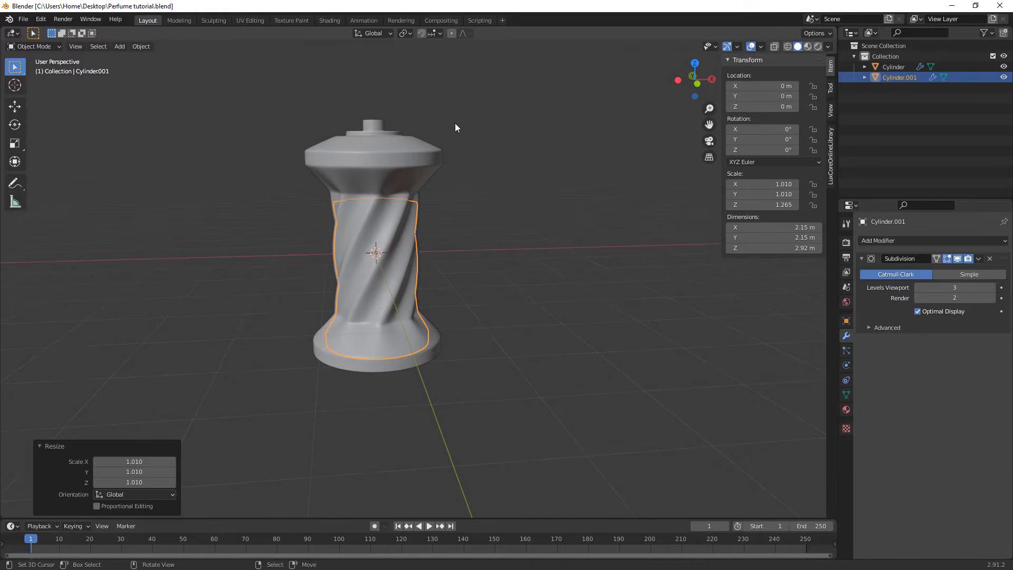
# Duplicate the edge loop at the base of the vessel's neck and separate it into its own object.
pyautogui.scroll(5, 499, 228)
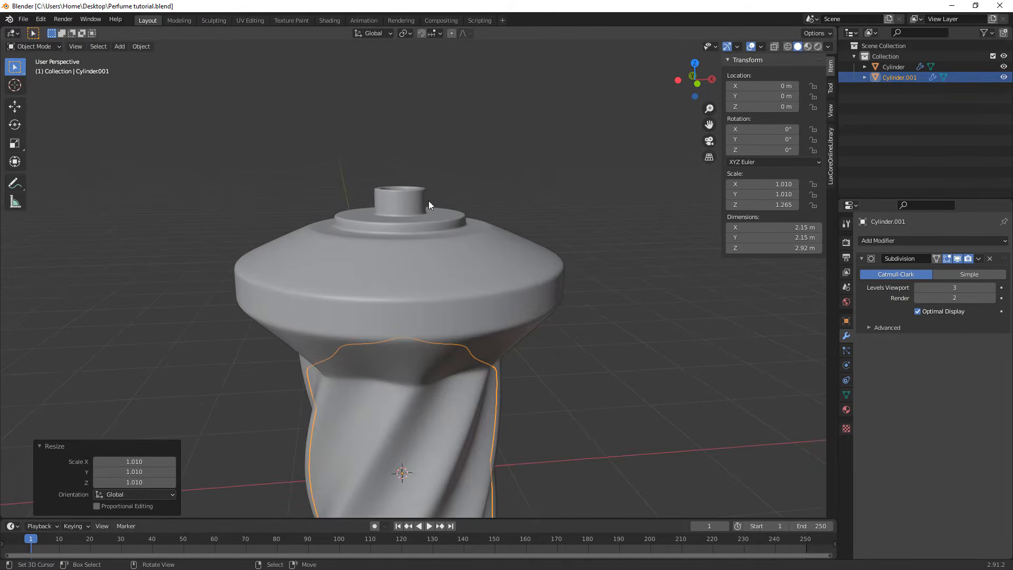
pyautogui.click(429, 200)
pyautogui.press('Tab')
pyautogui.scroll(5, 428, 200)
pyautogui.moveTo(428, 161); pyautogui.dragTo(428, 233, button='middle')
pyautogui.keyDown('alt'); pyautogui.click(340, 272); pyautogui.keyUp('alt')
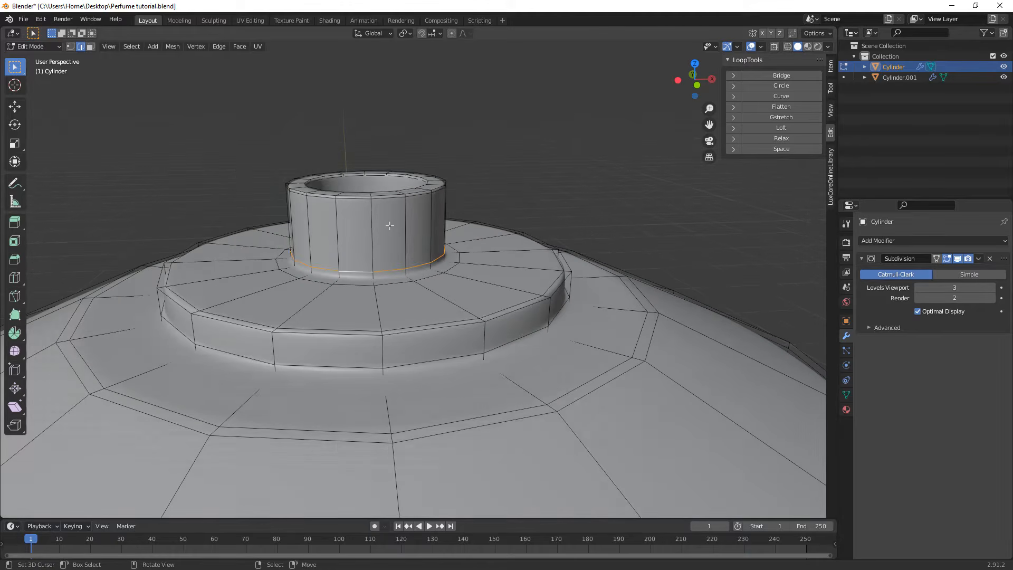
pyautogui.keyDown('shift'); pyautogui.moveTo(367, 249); pyautogui.dragTo(401, 247, button='middle'); pyautogui.keyUp('shift')
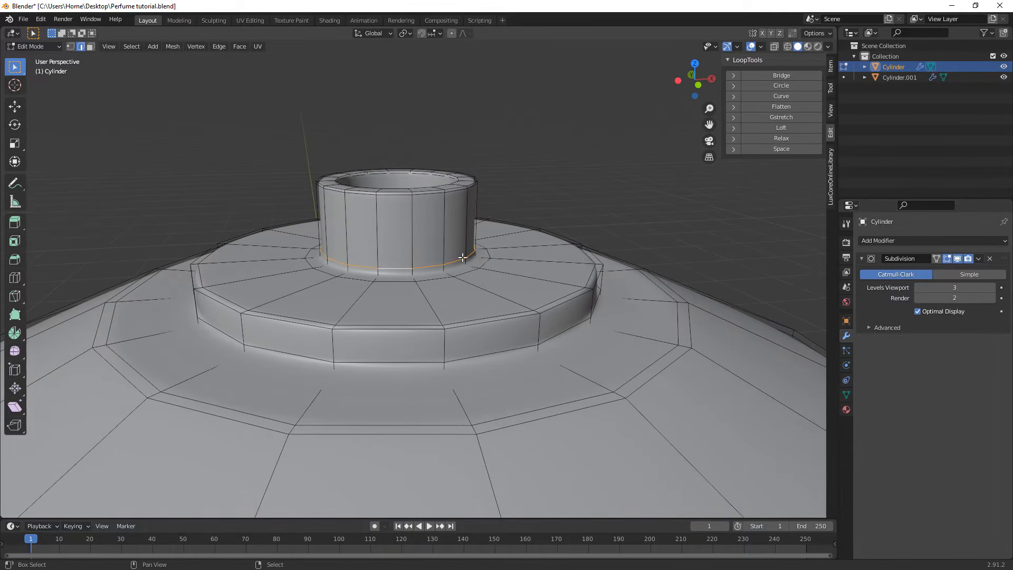
pyautogui.press('g')
pyautogui.press('p')
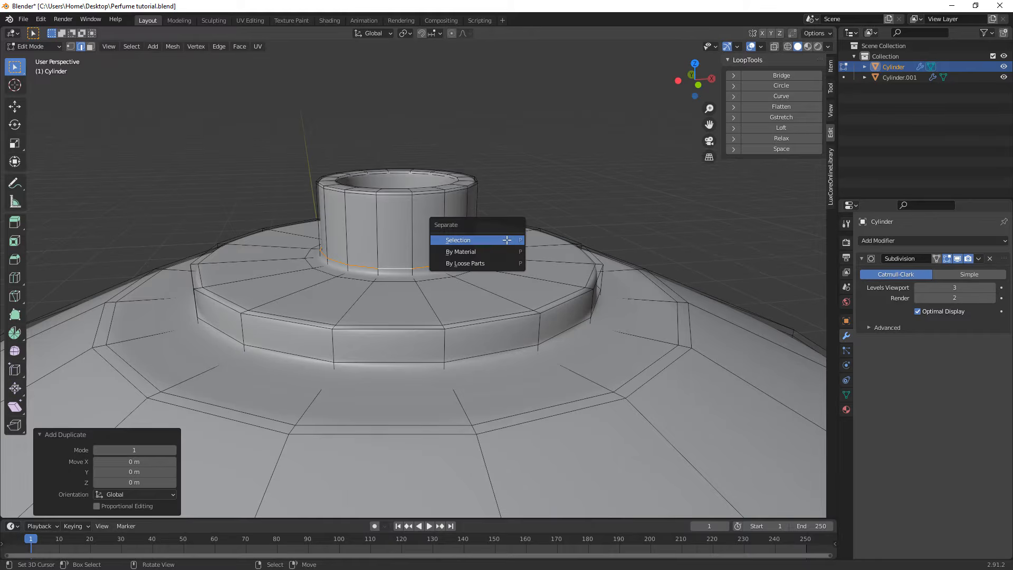
pyautogui.click(506, 239)
pyautogui.press('Tab')
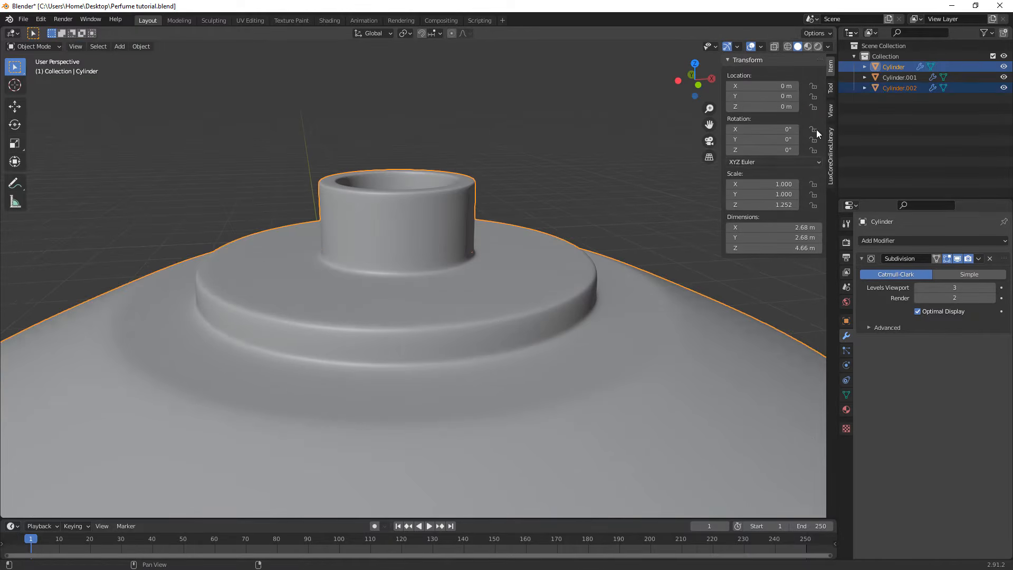
# Extrude the separated loop outward at scale 1.193, then extrude the ring upward about 0.287 m to form a collar around the neck.
pyautogui.click(918, 88)
pyautogui.press('Tab')
pyautogui.press('a')
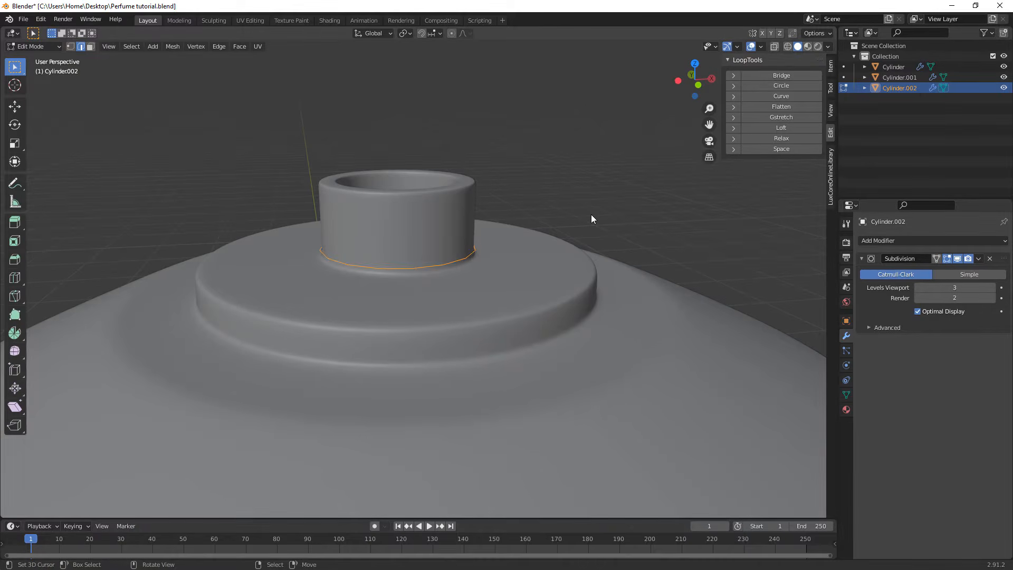
pyautogui.press('s')
pyautogui.click(619, 214)
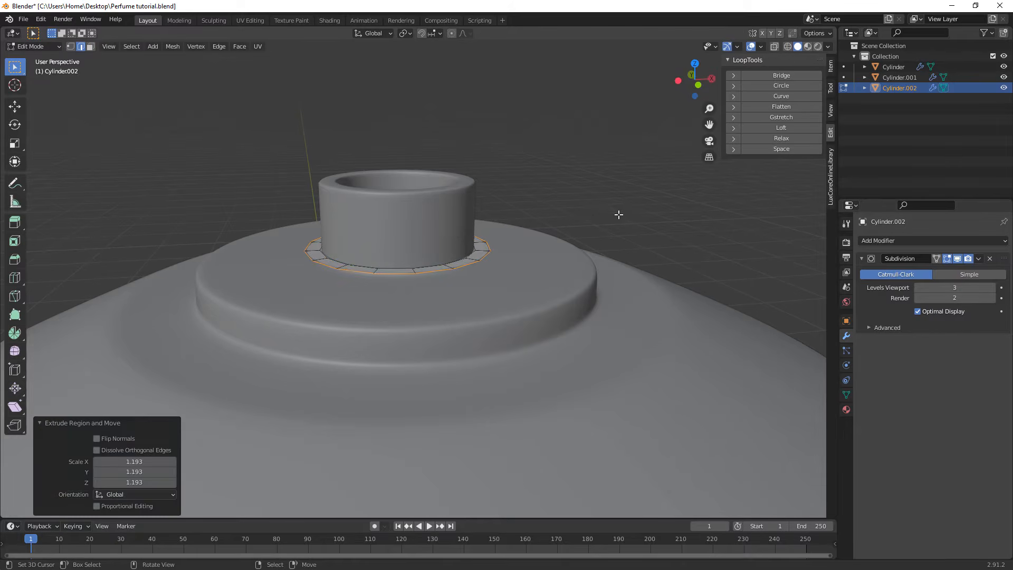
pyautogui.press('e')
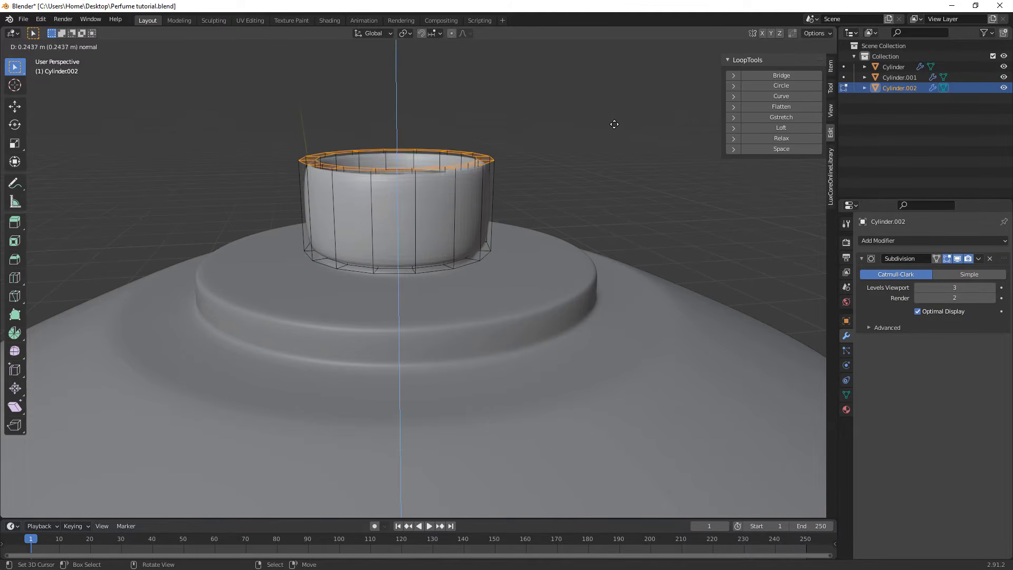
pyautogui.click(616, 115)
# Add a loop cut around the collar's outer wall and bevel it into two supporting edge loops.
pyautogui.moveTo(457, 173); pyautogui.dragTo(432, 282, button='middle')
pyautogui.hotkey('ctrl', 'r')
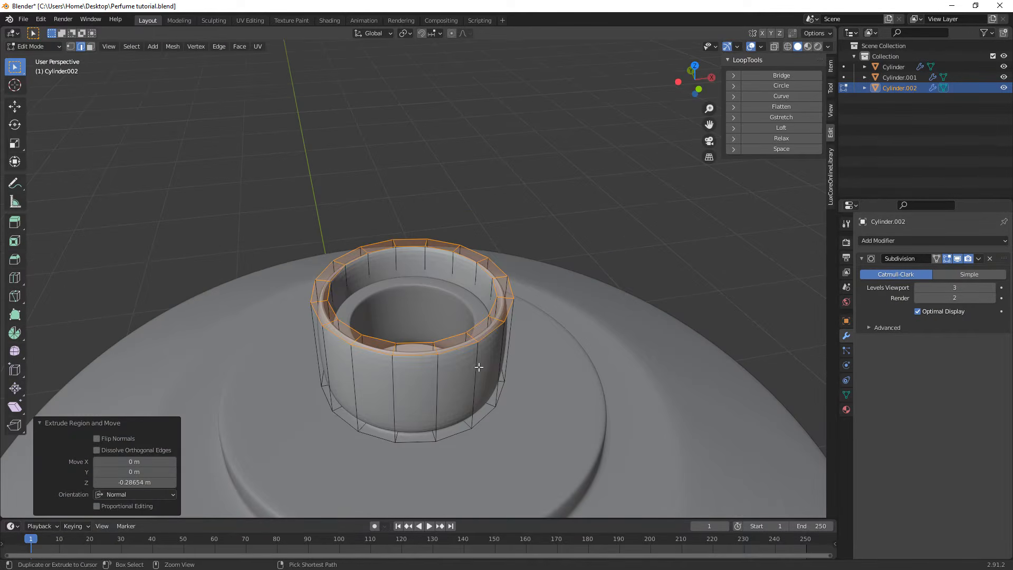
pyautogui.click(475, 370)
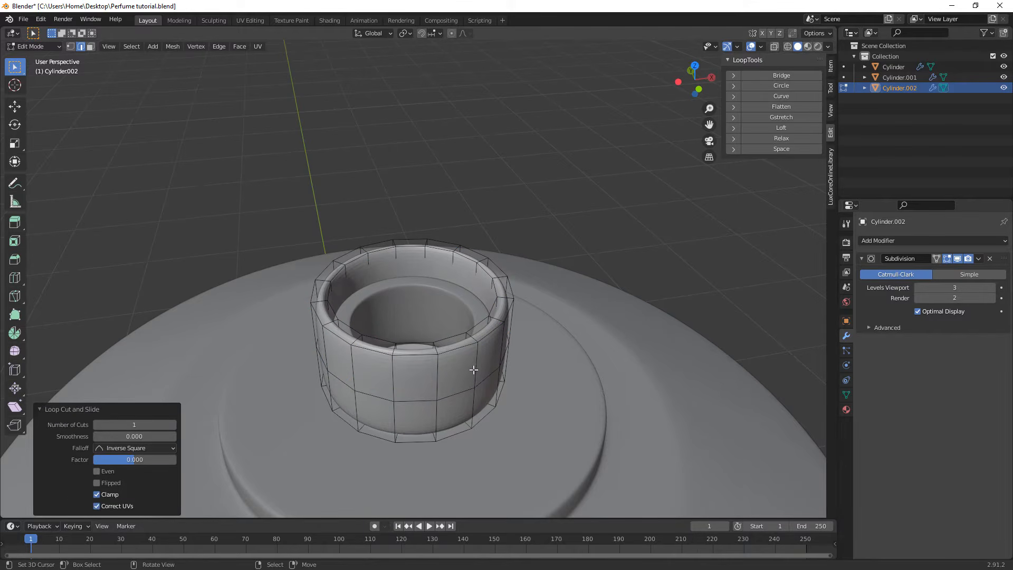
pyautogui.keyDown('alt'); pyautogui.click(462, 389); pyautogui.keyUp('alt')
pyautogui.hotkey('ctrl', 'b')
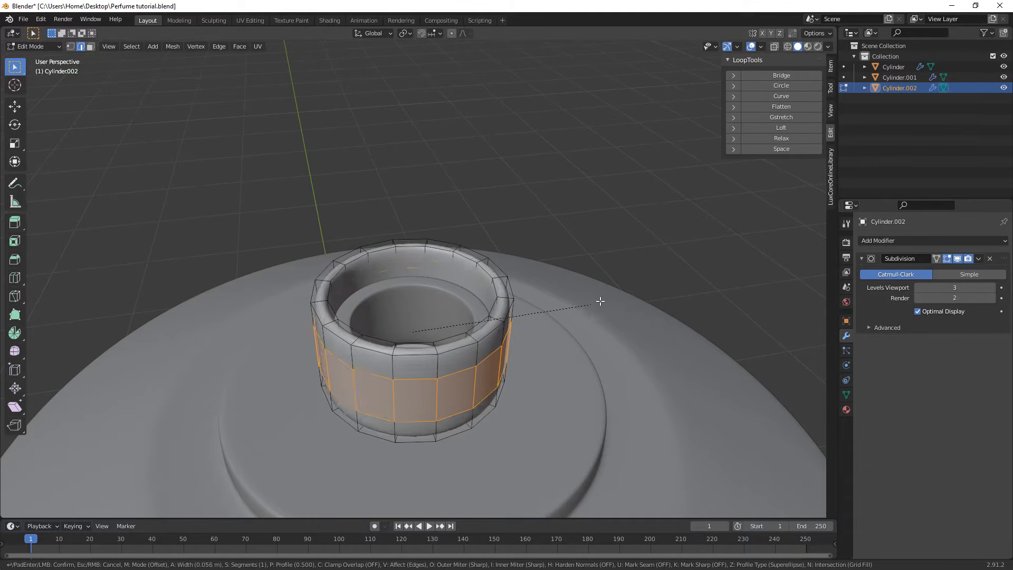
pyautogui.click(608, 297)
pyautogui.press('Tab')
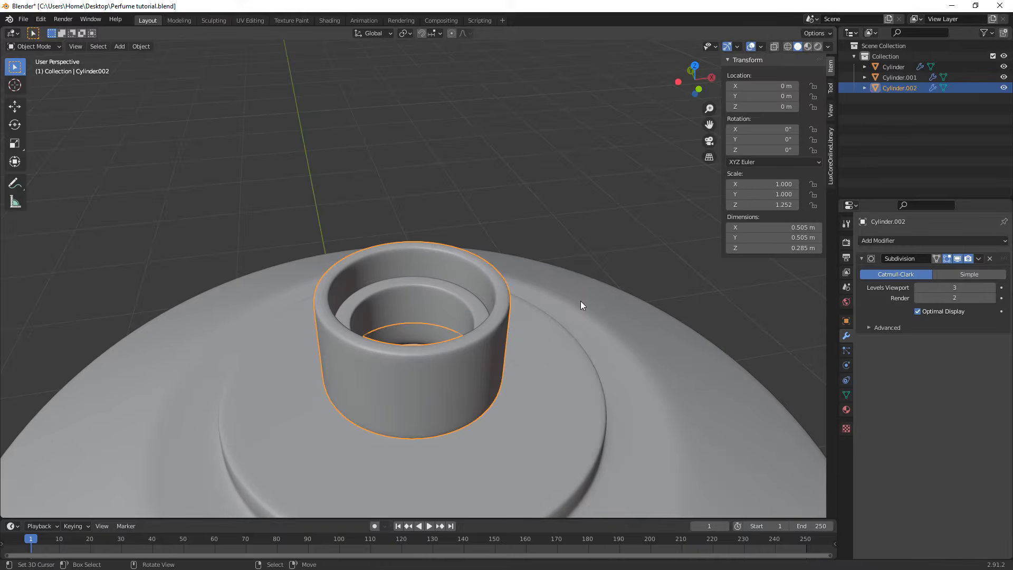
pyautogui.rightClick(581, 301)
pyautogui.click(579, 302)
# Snap the 3D cursor to the centre of the whole collar mesh.
pyautogui.scroll(-7, 572, 306)
pyautogui.moveTo(571, 306); pyautogui.dragTo(496, 277, button='middle')
pyautogui.scroll(3, 561, 268)
pyautogui.press('Tab')
pyautogui.press('a')
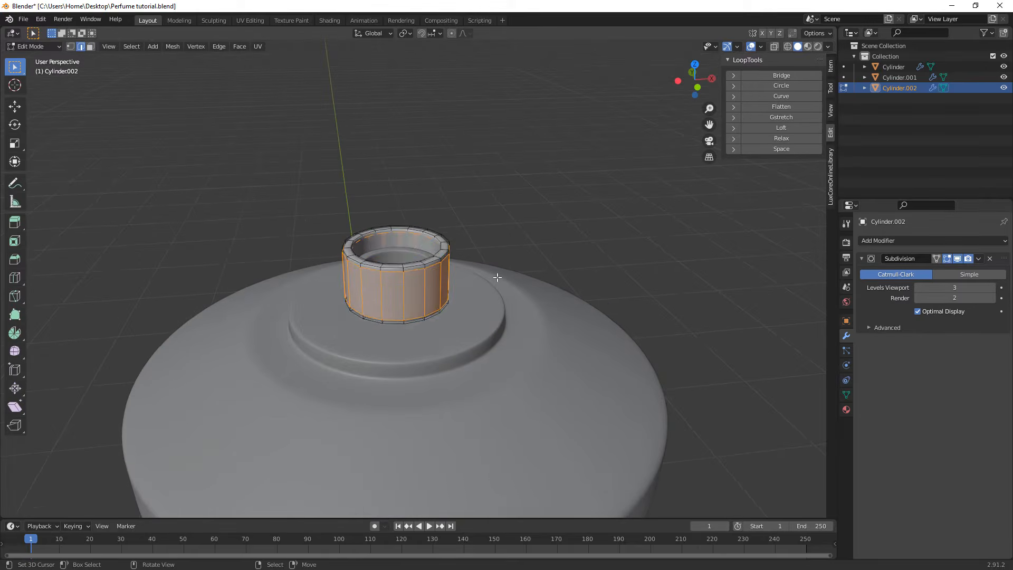
pyautogui.hotkey('shift', 's')
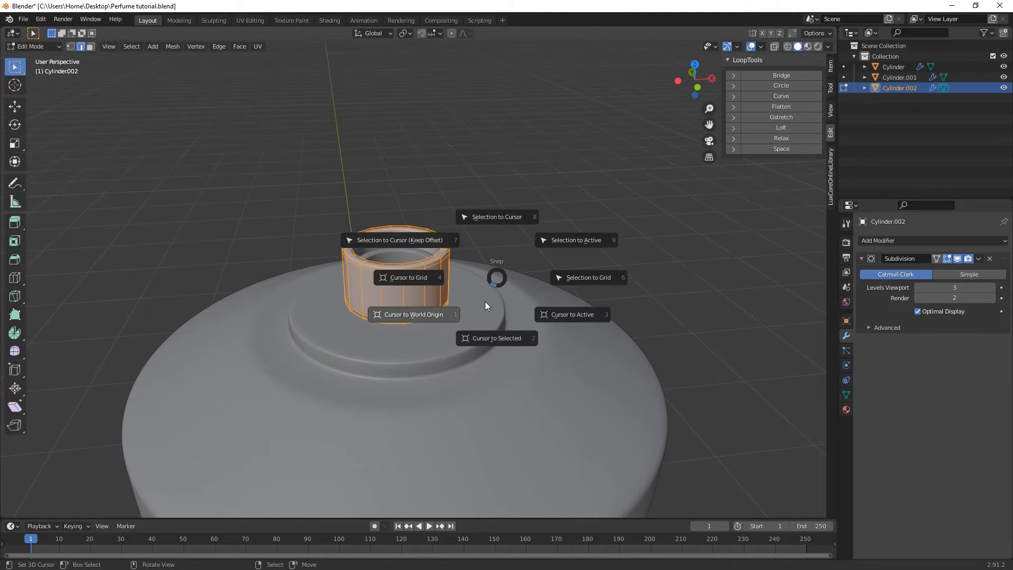
pyautogui.click(514, 338)
pyautogui.press('Tab')
# Add a mesh cylinder with 32 vertices at the 3D cursor.
pyautogui.hotkey('shift', 'a')
pyautogui.moveTo(464, 282)
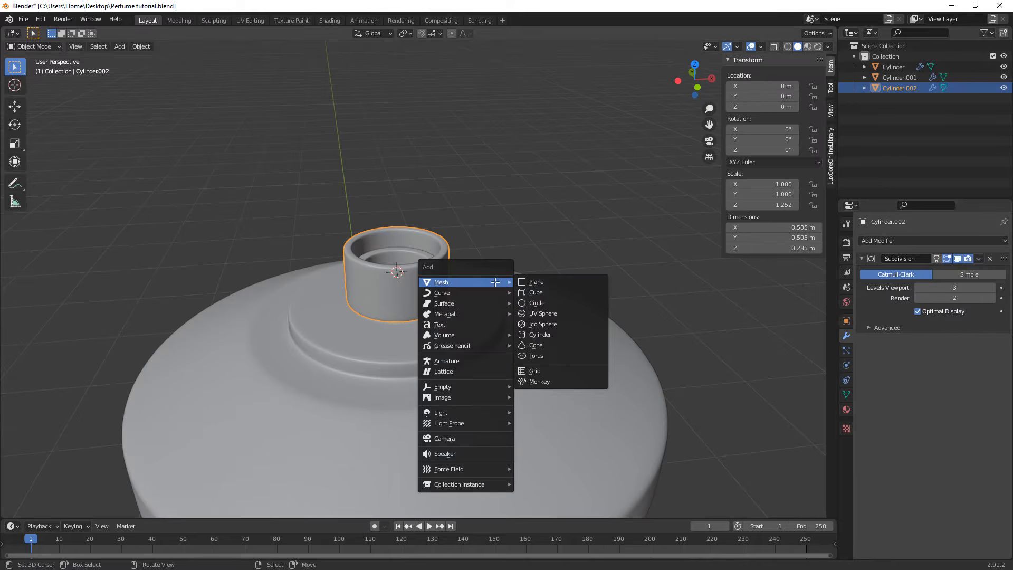
pyautogui.click(548, 335)
pyautogui.doubleClick(144, 381)
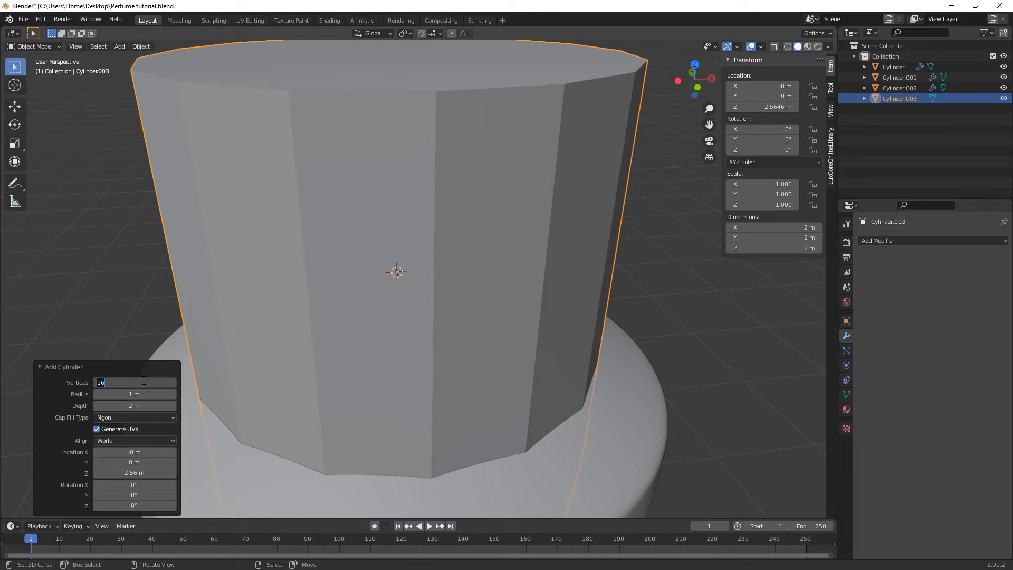
pyautogui.write('32')
pyautogui.press('Return')
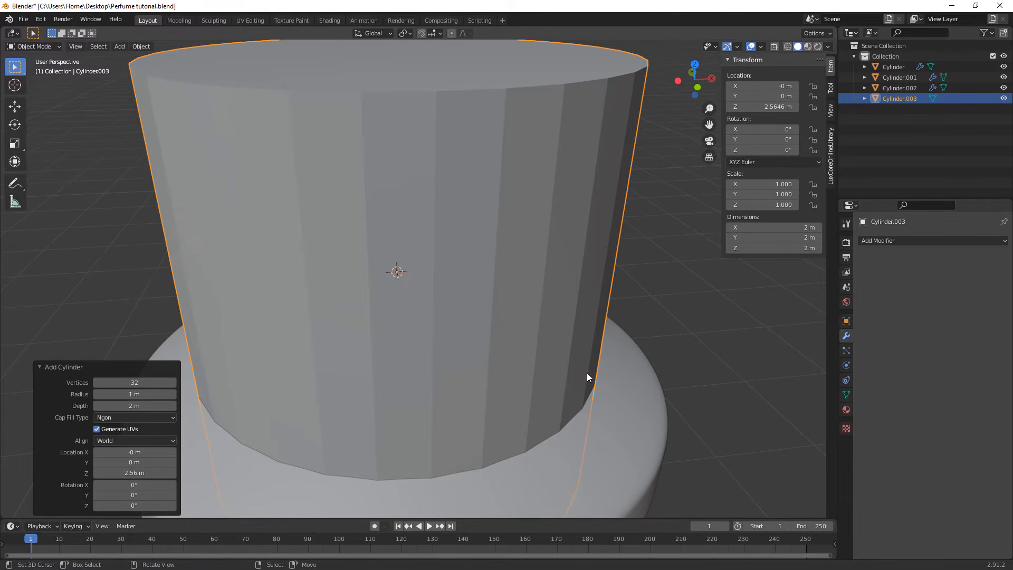
# Scale the new cylinder uniformly to about 0.234 in front view so it nearly matches the collar's width.
pyautogui.press('KP_1')
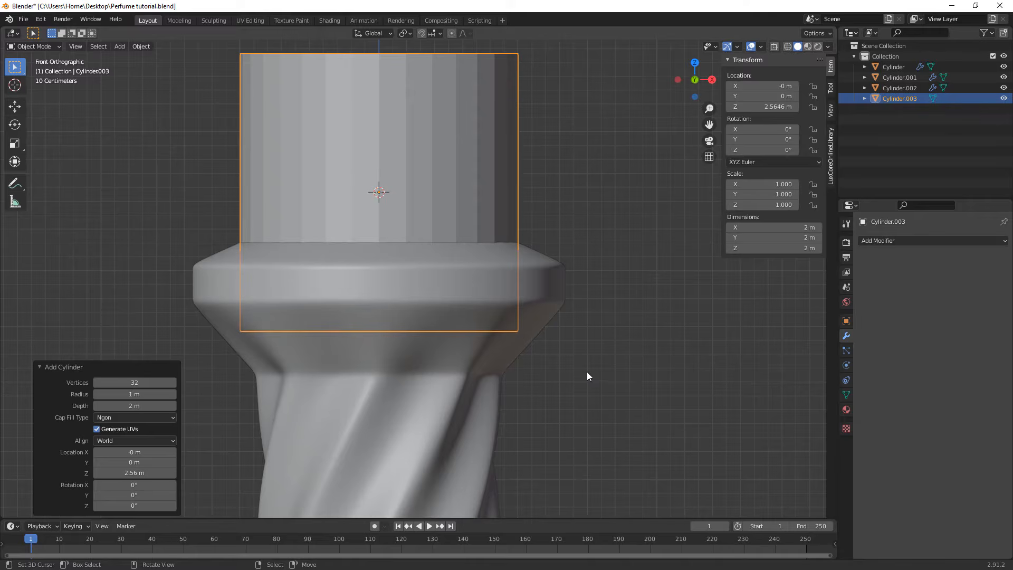
pyautogui.keyDown('shift'); pyautogui.moveTo(578, 210); pyautogui.dragTo(607, 303, button='middle'); pyautogui.keyUp('shift')
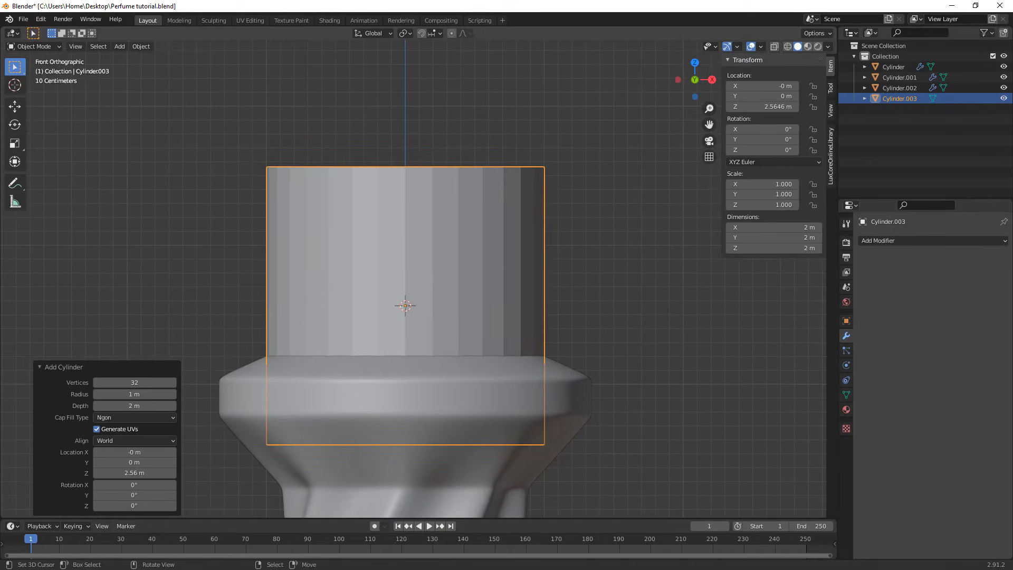
pyautogui.press('s')
pyautogui.click(465, 324)
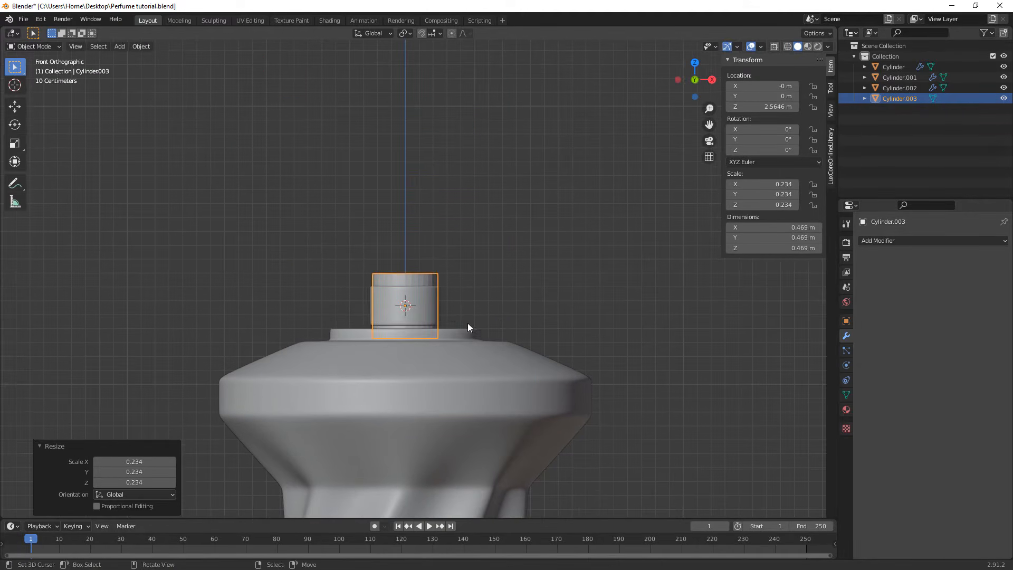
# Stretch the cylinder by about 1.158 along Z and raise it about 0.154 m above the collar's base.
pyautogui.keyDown('shift'); pyautogui.moveTo(487, 342); pyautogui.dragTo(498, 388, button='middle'); pyautogui.keyUp('shift')
pyautogui.scroll(3, 499, 391)
pyautogui.press('s')
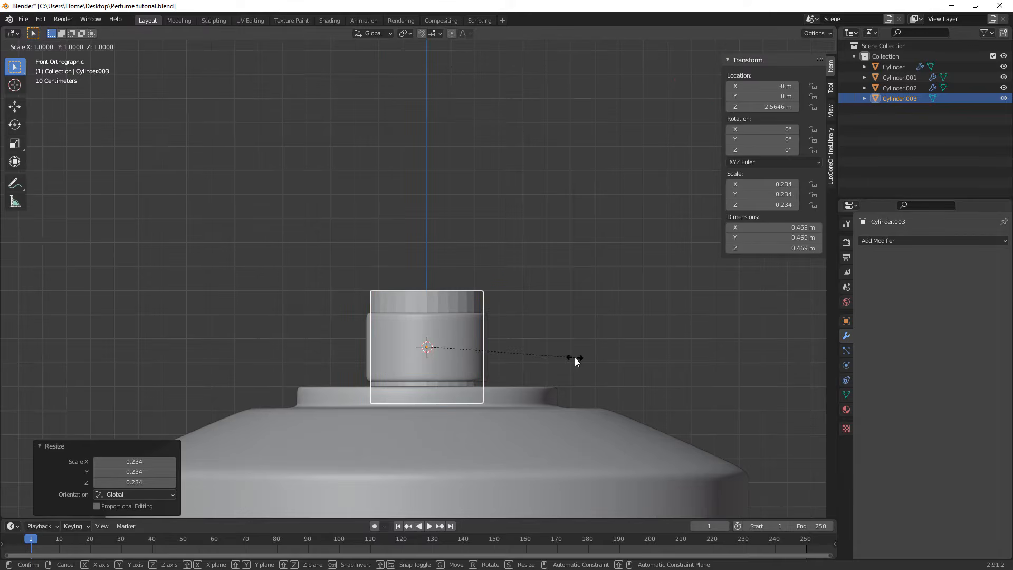
pyautogui.press('z')
pyautogui.click(598, 353)
pyautogui.press('g')
pyautogui.press('z')
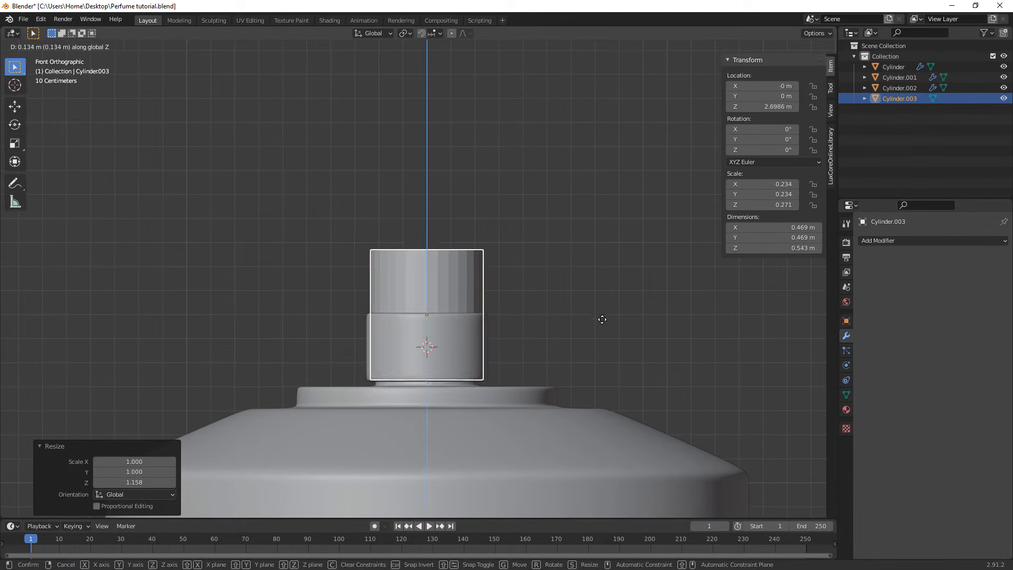
pyautogui.click(603, 315)
# Scale the cylinder uniformly from top view to about 0.424 m in diameter so it fits the collar's inner rim.
pyautogui.press('KP_7')
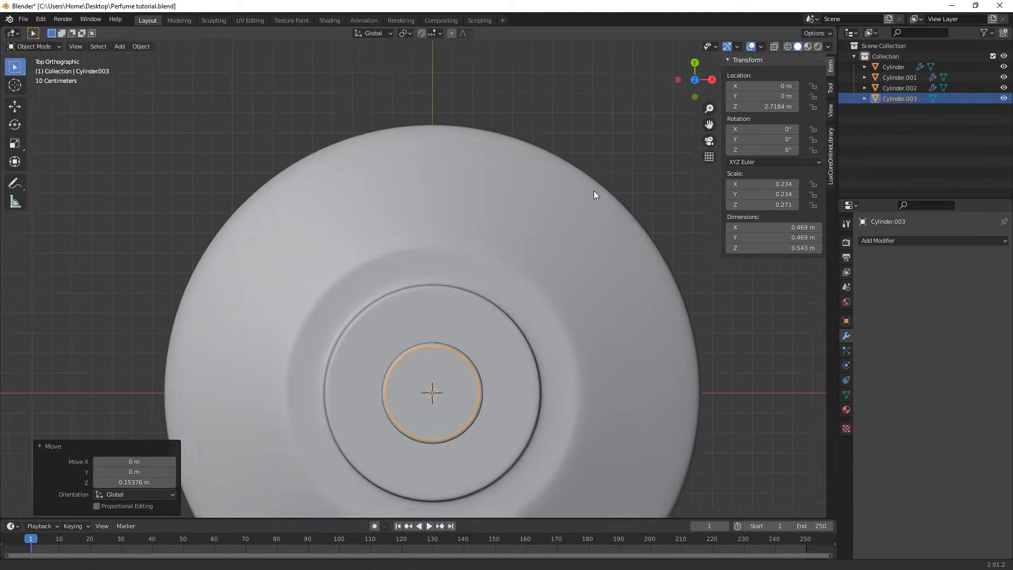
pyautogui.scroll(4, 653, 330)
pyautogui.keyDown('shift'); pyautogui.moveTo(654, 330); pyautogui.dragTo(537, 194, button='middle'); pyautogui.keyUp('shift')
pyautogui.scroll(4, 537, 194)
pyautogui.press('s')
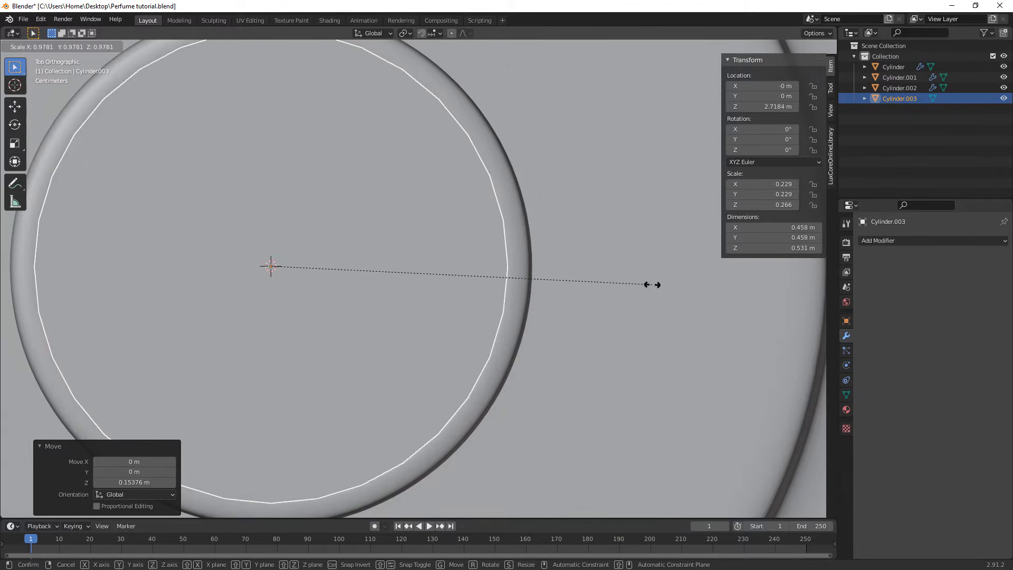
pyautogui.click(620, 271)
pyautogui.scroll(-2, 577, 289)
pyautogui.scroll(5, 590, 299)
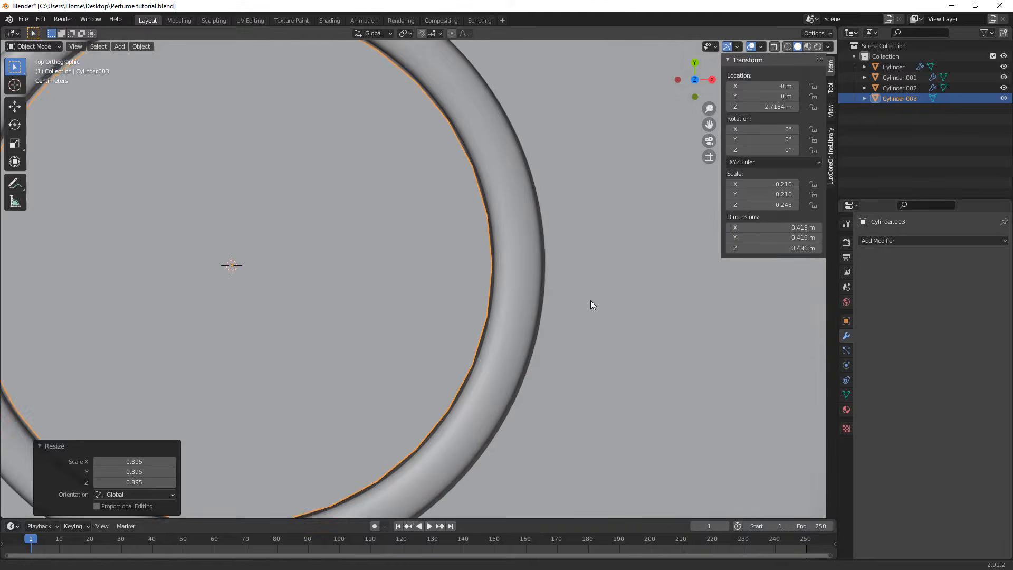
pyautogui.scroll(4, 546, 293)
pyautogui.press('s')
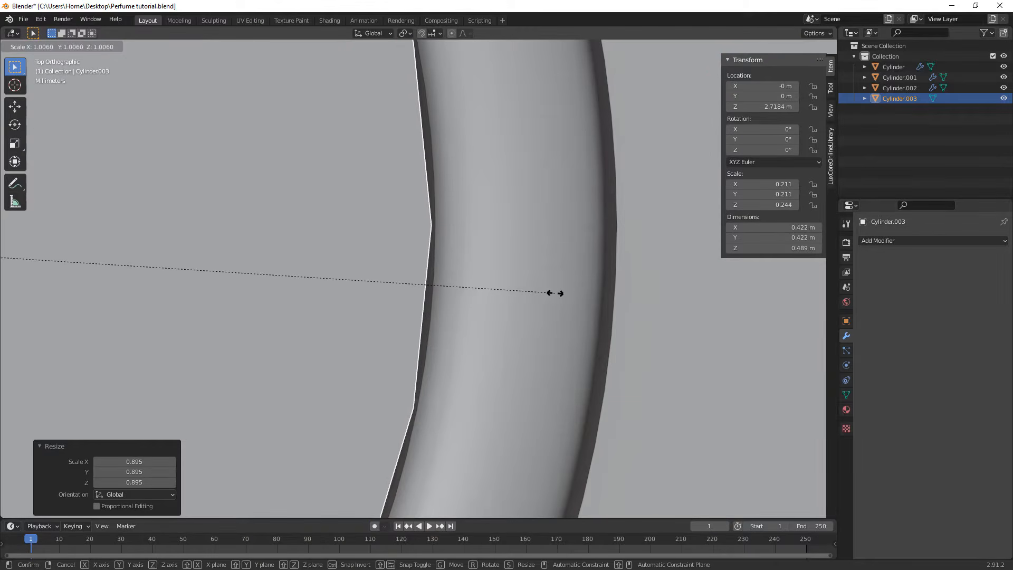
pyautogui.click(554, 296)
# Move the cylinder up about 0.08 m along Z so it rises further out of the collar.
pyautogui.scroll(-5, 471, 300)
pyautogui.moveTo(471, 299); pyautogui.dragTo(484, 225, button='middle')
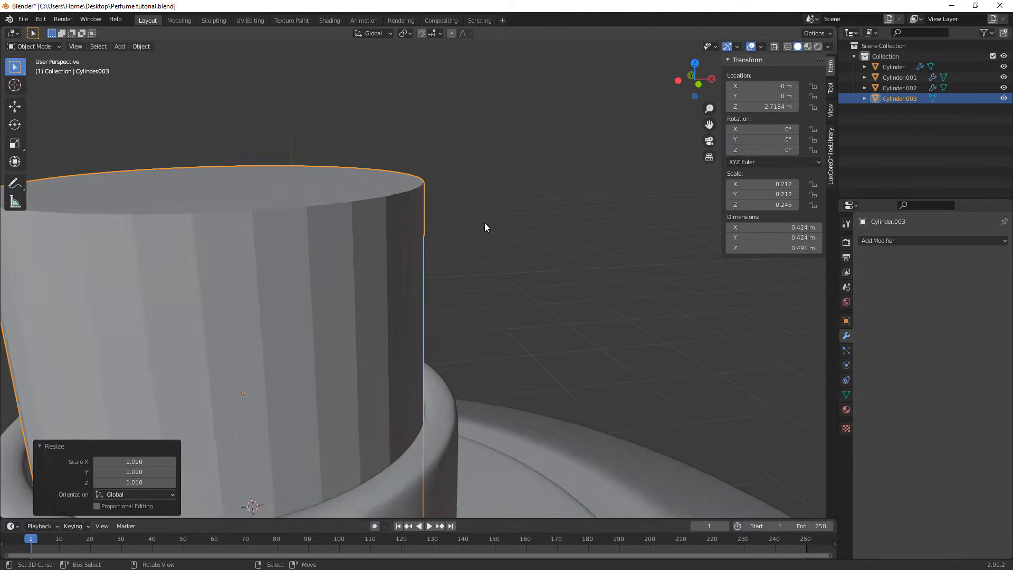
pyautogui.scroll(-2, 515, 290)
pyautogui.moveTo(517, 288); pyautogui.dragTo(516, 283, button='middle')
pyautogui.press('g')
pyautogui.press('z')
pyautogui.click(522, 263)
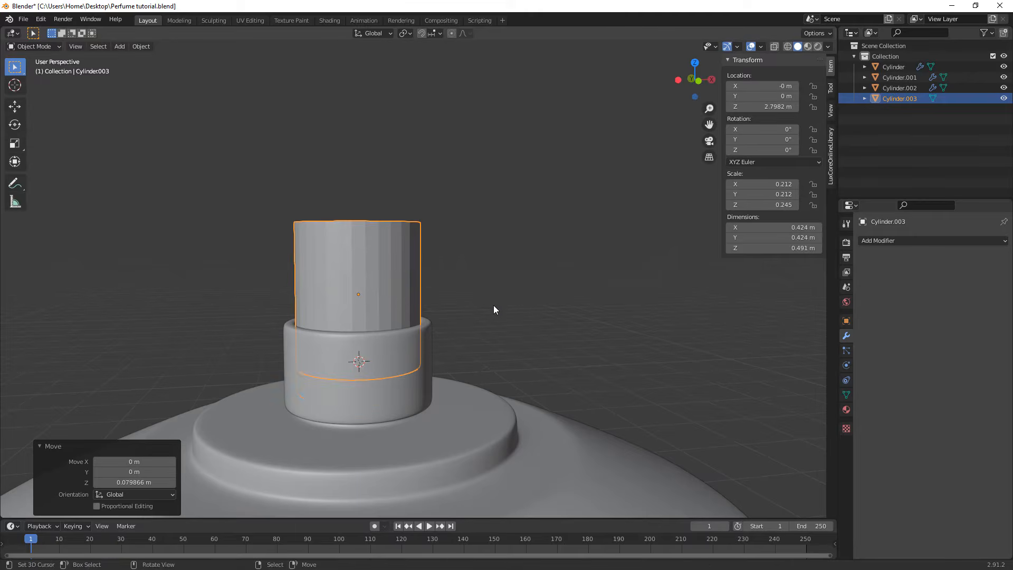
# Delete the bottom face of the cylinder inside the collar.
pyautogui.press('Tab')
pyautogui.moveTo(430, 357); pyautogui.dragTo(488, 271, button='middle')
pyautogui.click(359, 258)
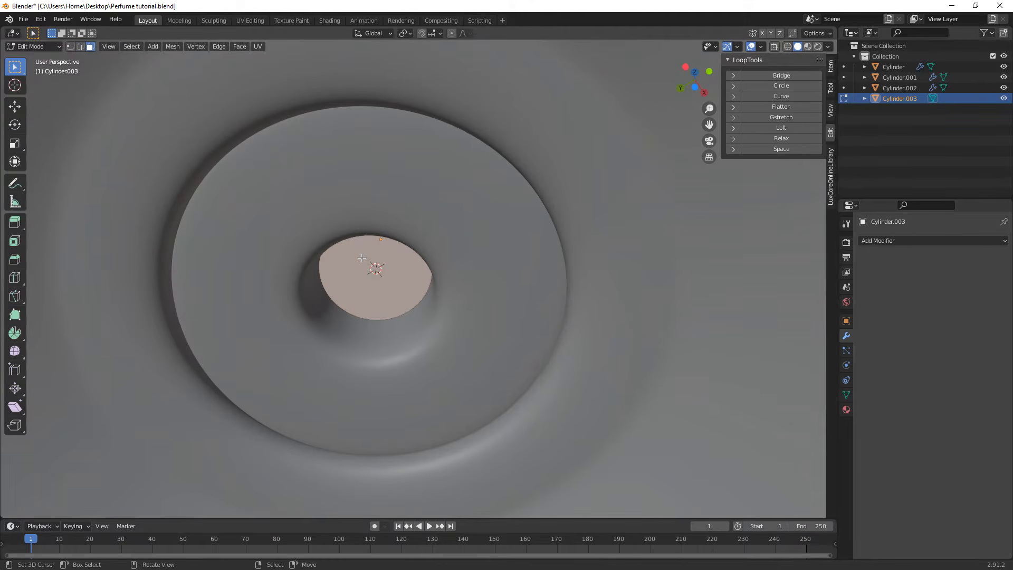
pyautogui.press('x')
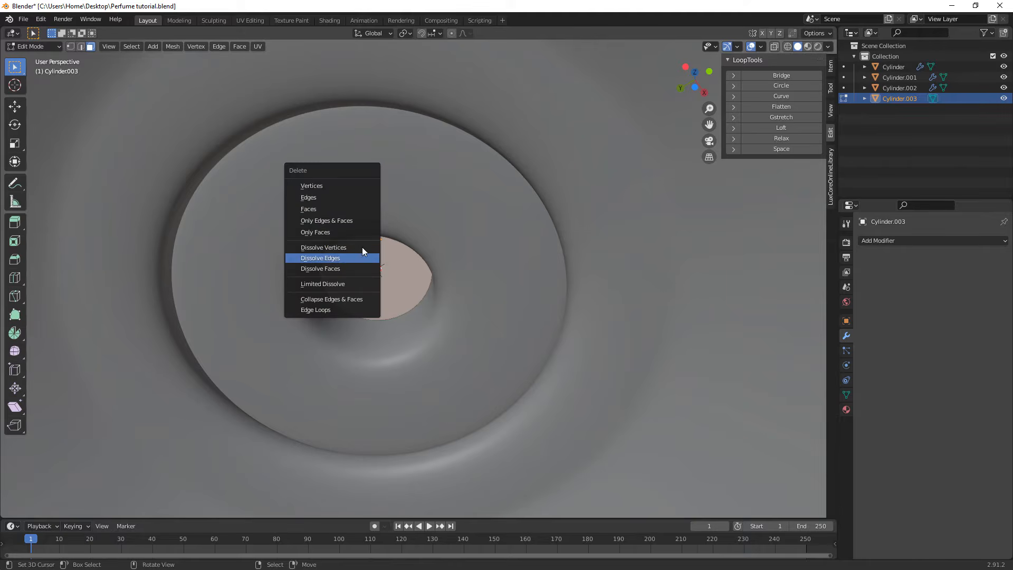
pyautogui.click(358, 210)
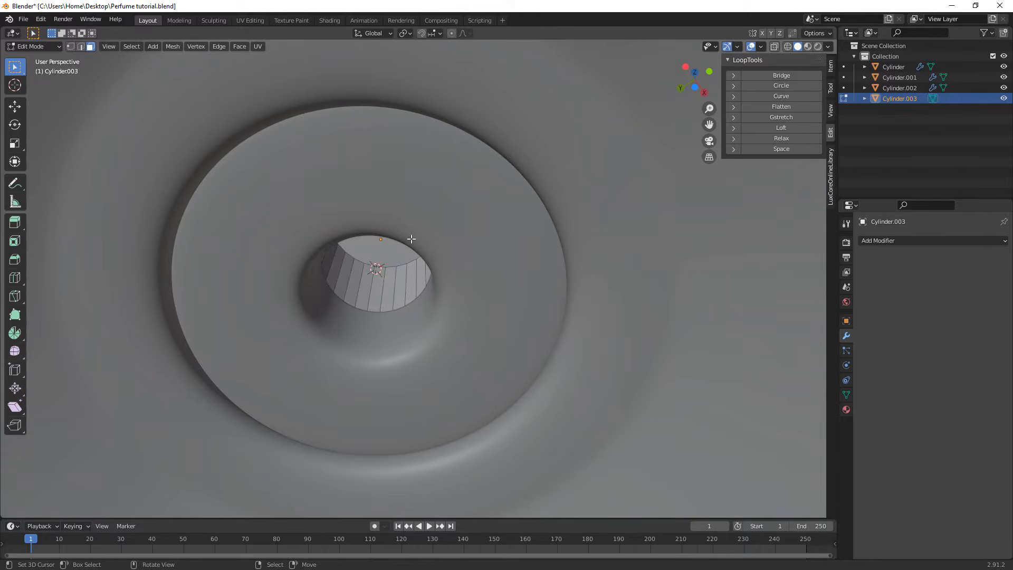
# Snap the 3D cursor to the vertical edge at the middle of the cylinder's front side.
pyautogui.moveTo(358, 210); pyautogui.dragTo(446, 310, button='middle')
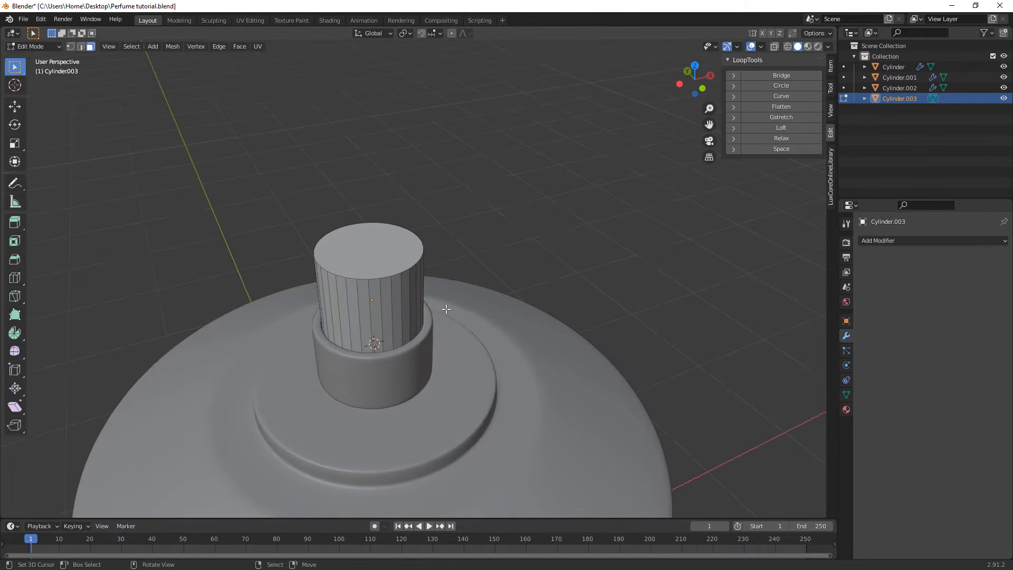
pyautogui.press('Tab')
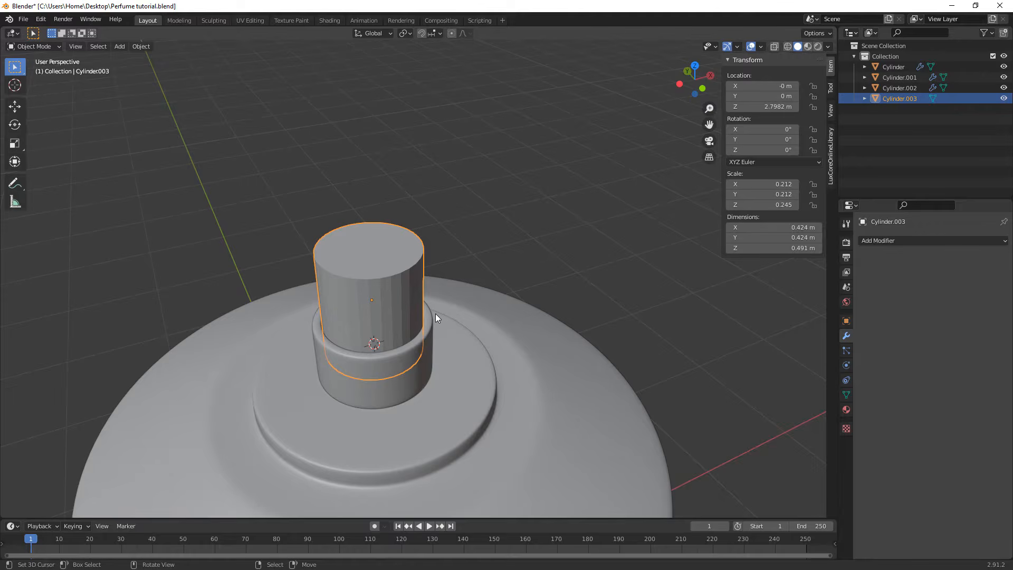
pyautogui.press('KP_1')
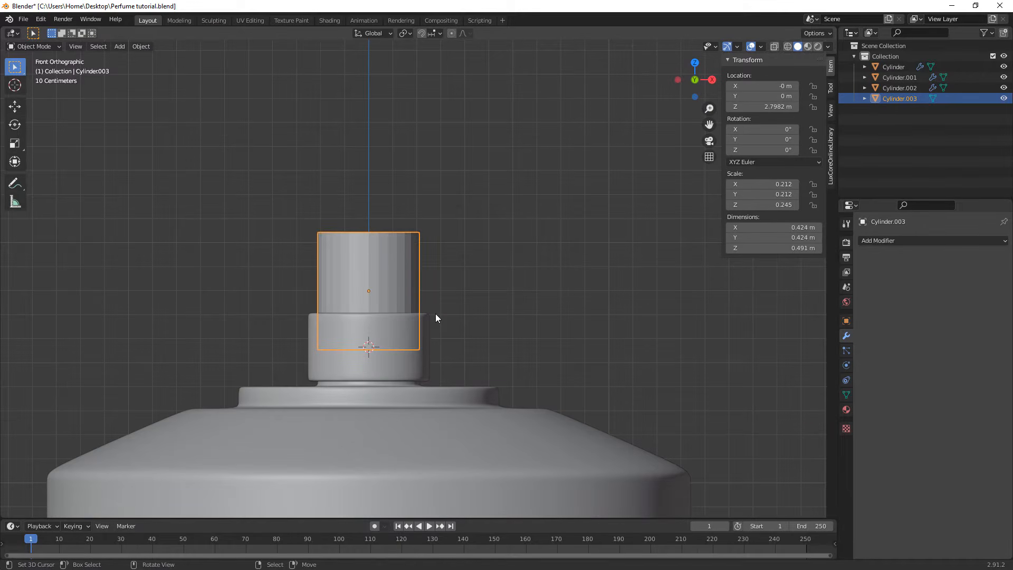
pyautogui.scroll(2, 442, 331)
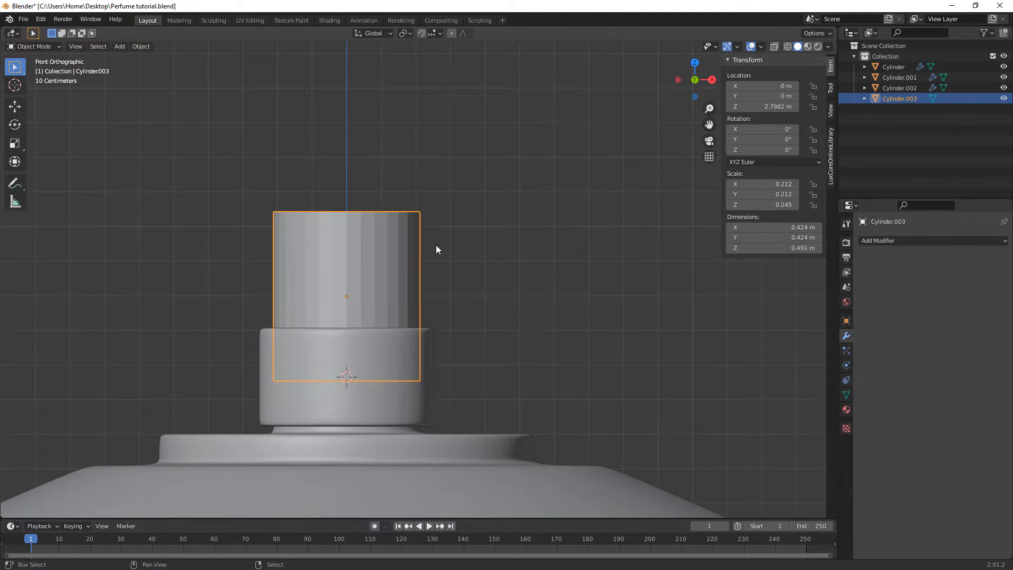
pyautogui.hotkey('shift', 'a')
pyautogui.moveTo(436, 248)
pyautogui.press('Escape')
pyautogui.press('Tab')
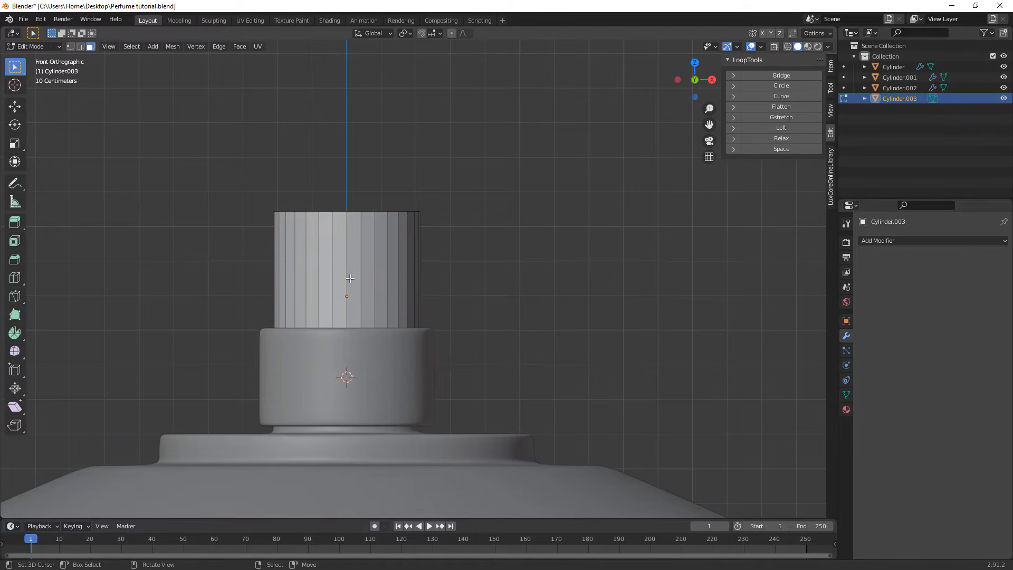
pyautogui.click(80, 47)
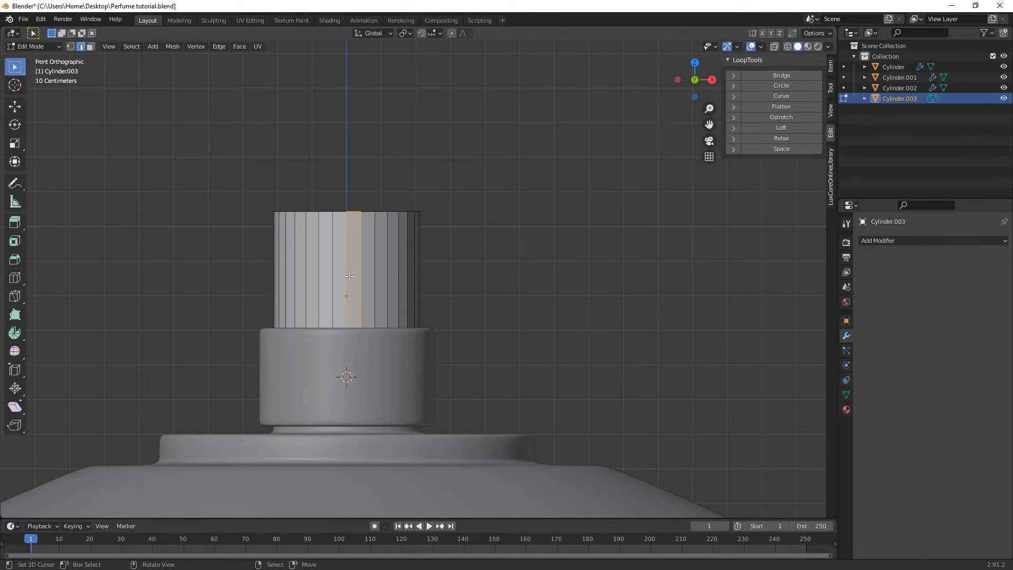
pyautogui.click(349, 276)
pyautogui.hotkey('shift', 's')
pyautogui.click(344, 324)
# Add a circle mesh with 6 vertices at the 3D cursor.
pyautogui.press('Tab')
pyautogui.hotkey('shift', 'a')
pyautogui.moveTo(348, 274)
pyautogui.click(435, 296)
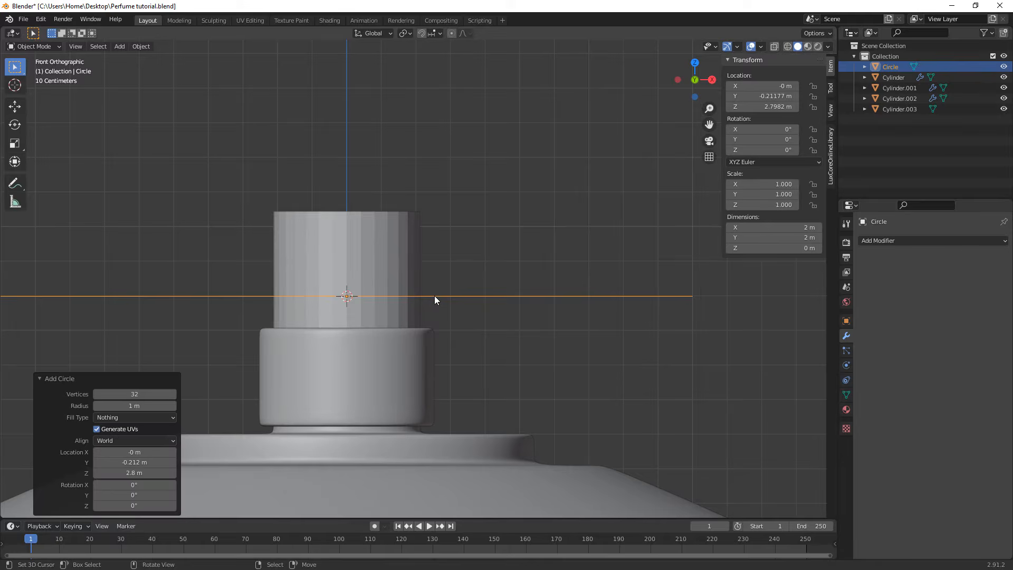
pyautogui.click(120, 397)
pyautogui.press('Return')
# Rotate the hexagon 90° about the X axis and scale it uniformly to about 0.075.
pyautogui.write('rx')
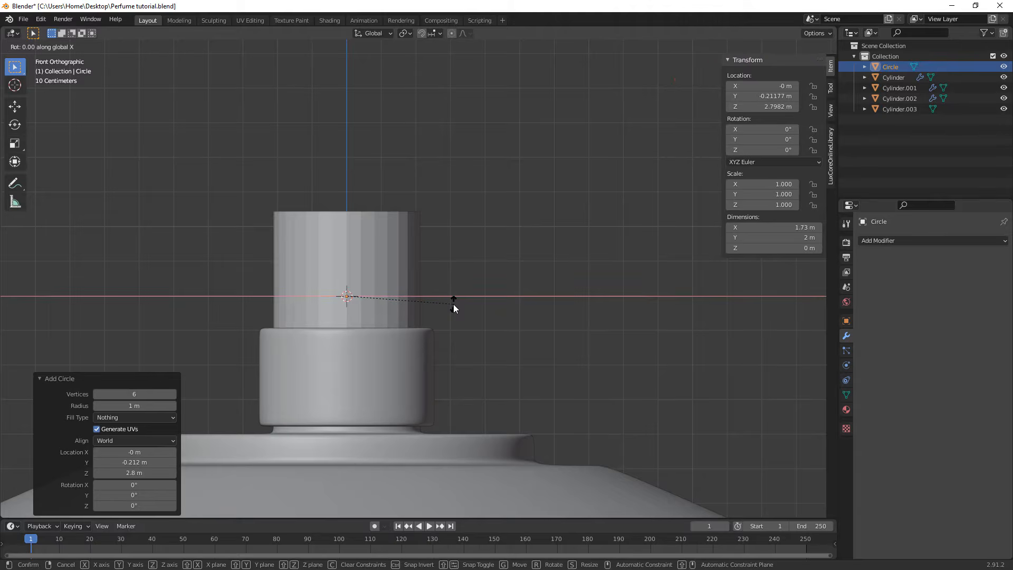
pyautogui.write('90')
pyautogui.press('Return')
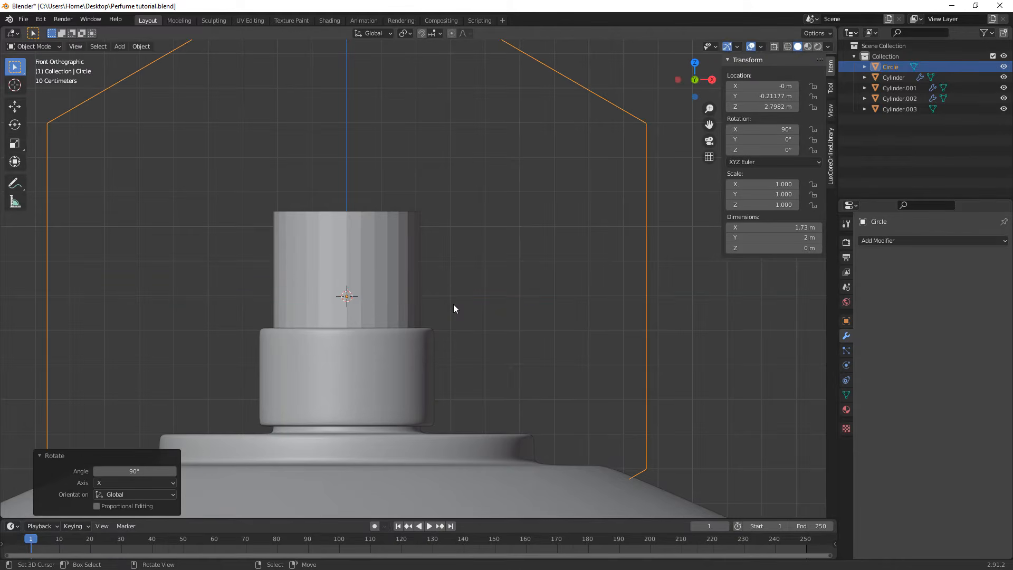
pyautogui.press('s')
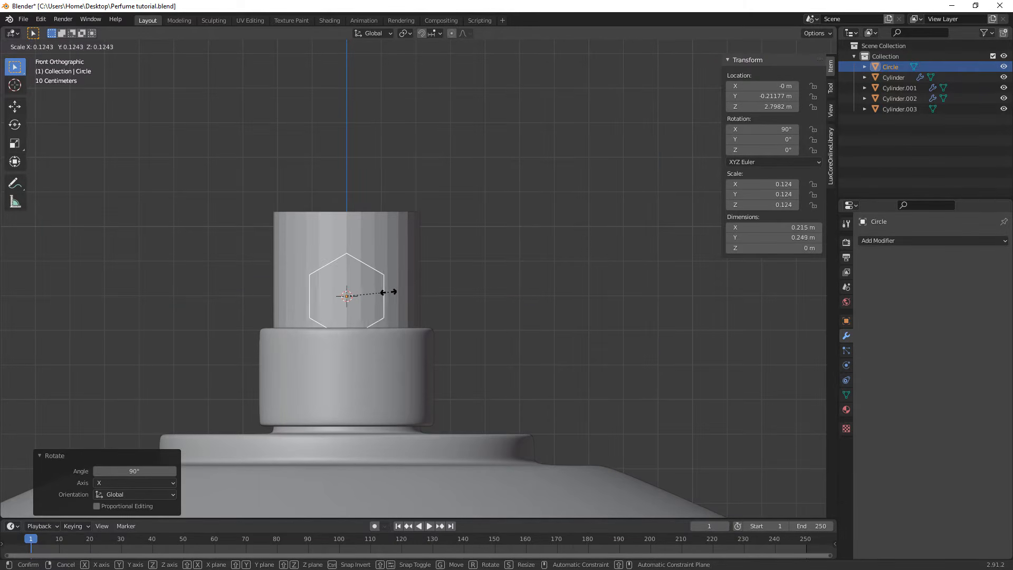
pyautogui.click(368, 293)
# Move the hexagon up about 0.08 m along Z and about 0.017 m along negative Y, clear of the cylinder wall.
pyautogui.moveTo(473, 291); pyautogui.dragTo(385, 312, button='middle')
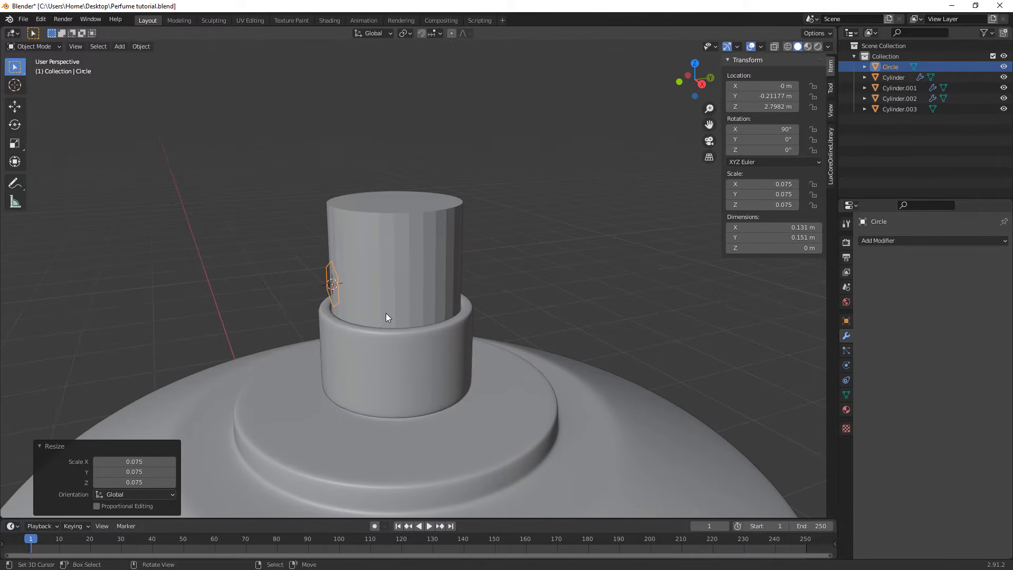
pyautogui.press('g')
pyautogui.press('z')
pyautogui.click(428, 290)
pyautogui.press('g')
pyautogui.press('y')
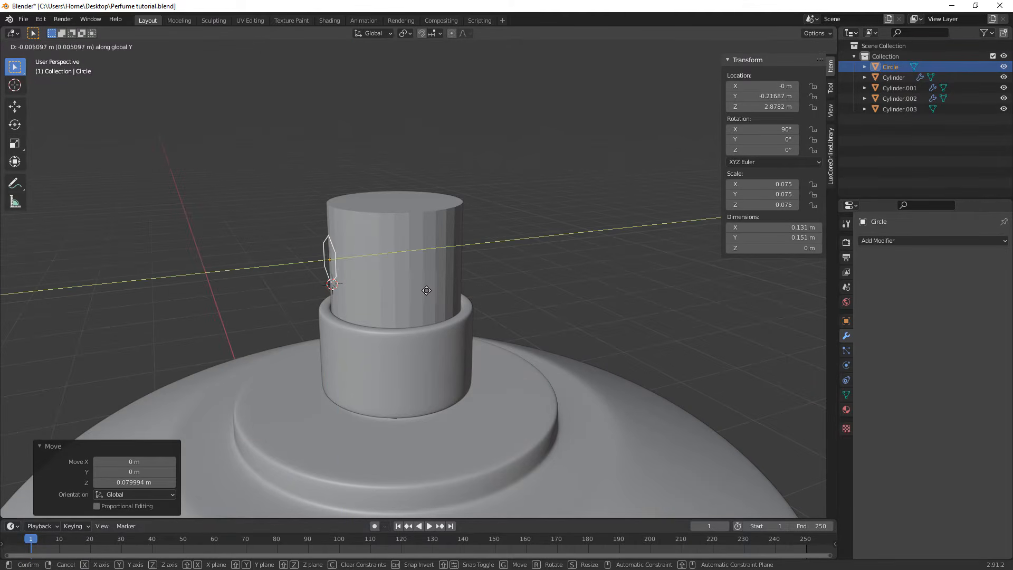
pyautogui.click(426, 290)
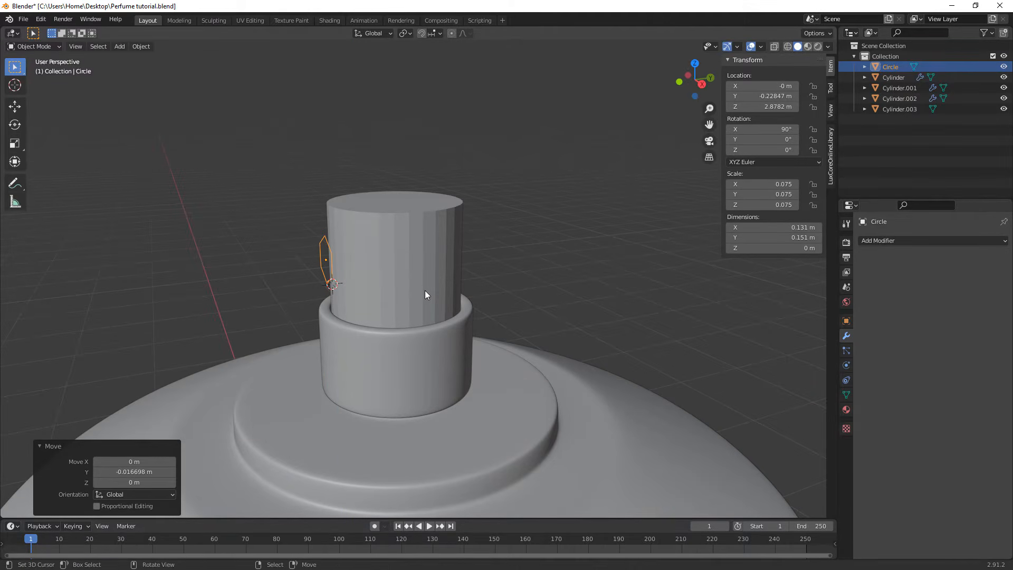
# Scale the hexagon to about 0.083 m wide in front view so its vertical sides line up with the cylinder's facet edges.
pyautogui.press('KP_1')
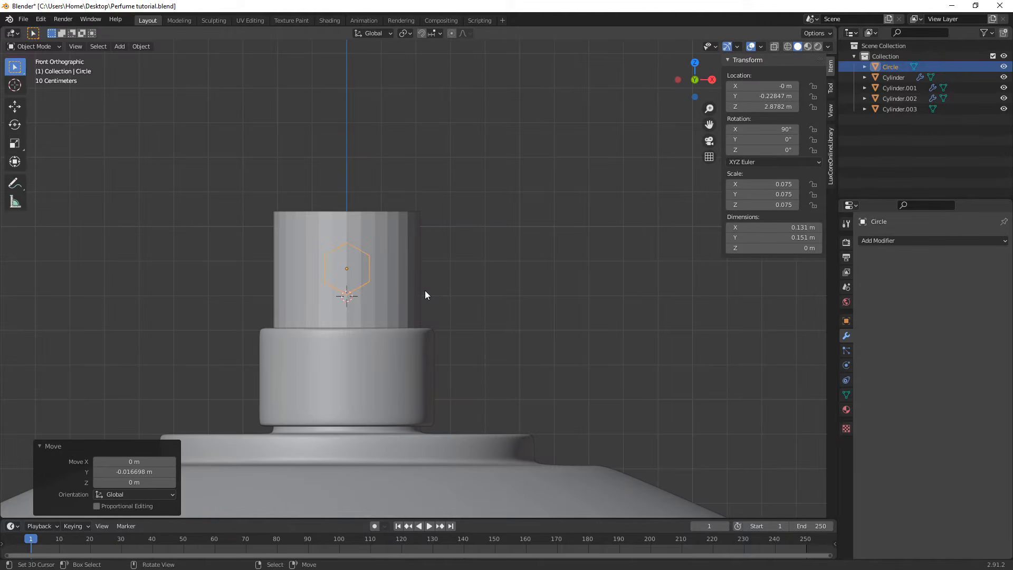
pyautogui.scroll(6, 427, 290)
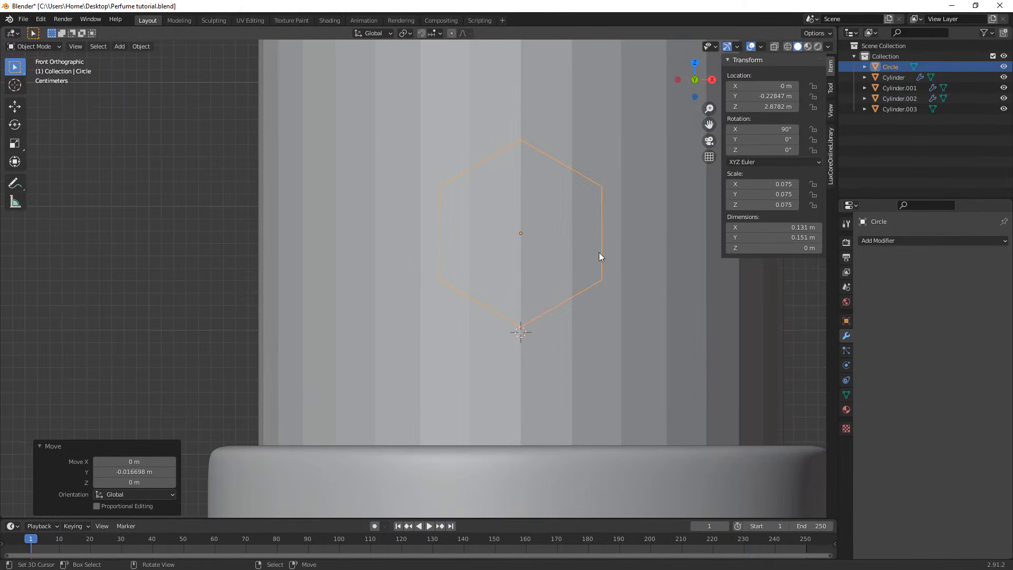
pyautogui.keyDown('shift'); pyautogui.moveTo(599, 254); pyautogui.dragTo(496, 316, button='middle'); pyautogui.keyUp('shift')
pyautogui.scroll(5, 479, 324)
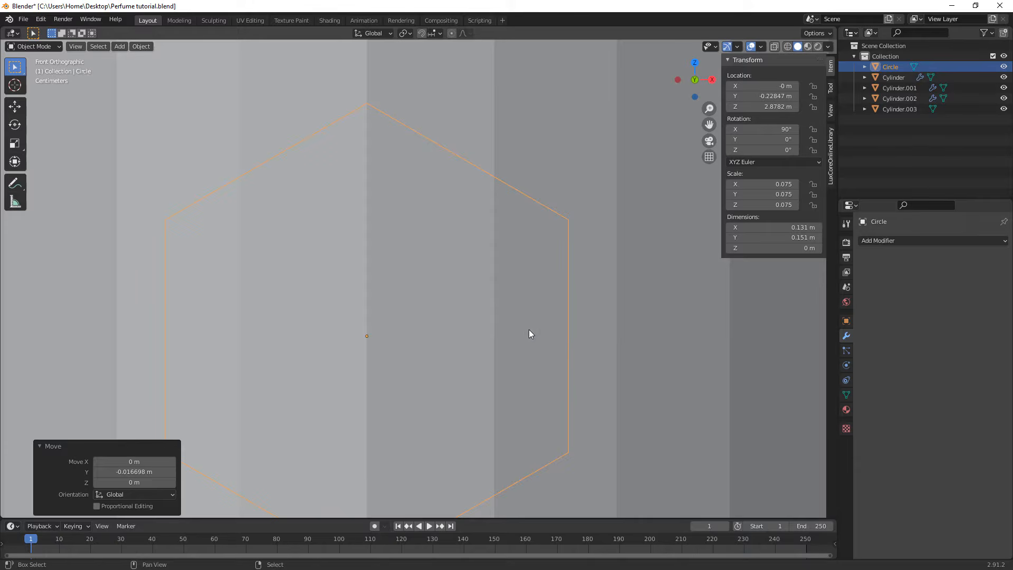
pyautogui.press('s')
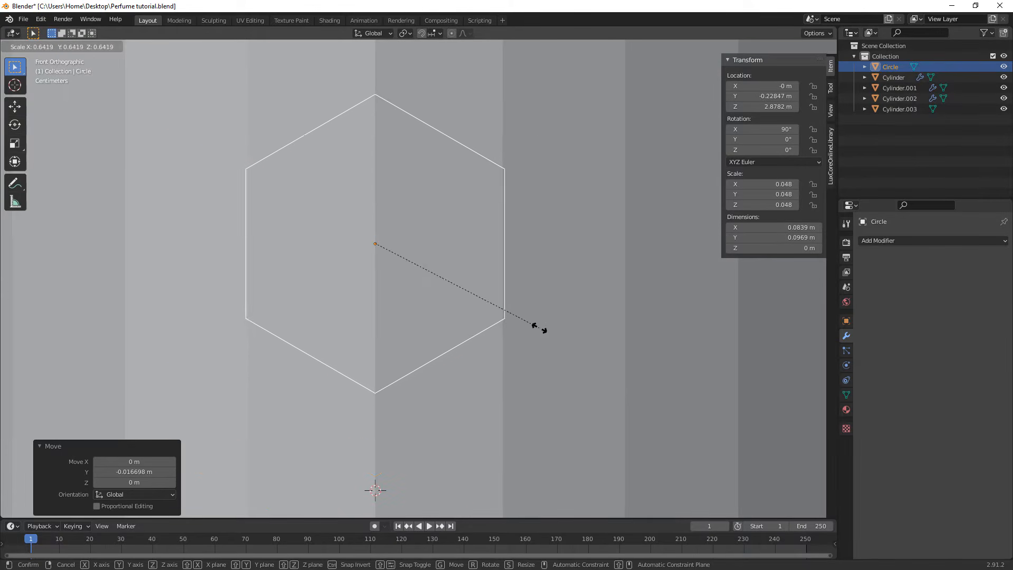
pyautogui.click(561, 330)
pyautogui.press('s')
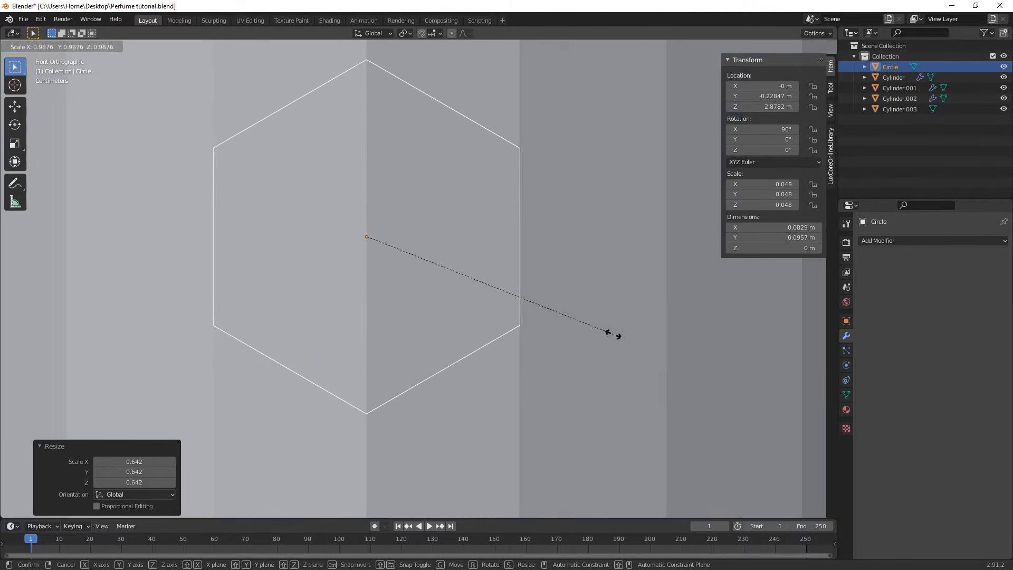
pyautogui.click(608, 335)
# Lower the hexagon along Z to a height of about 2.8455 m on the cylinder's front.
pyautogui.scroll(-2, 605, 334)
pyautogui.scroll(-2, 605, 334)
pyautogui.press('g')
pyautogui.press('z')
pyautogui.click(585, 398)
pyautogui.scroll(-4, 584, 397)
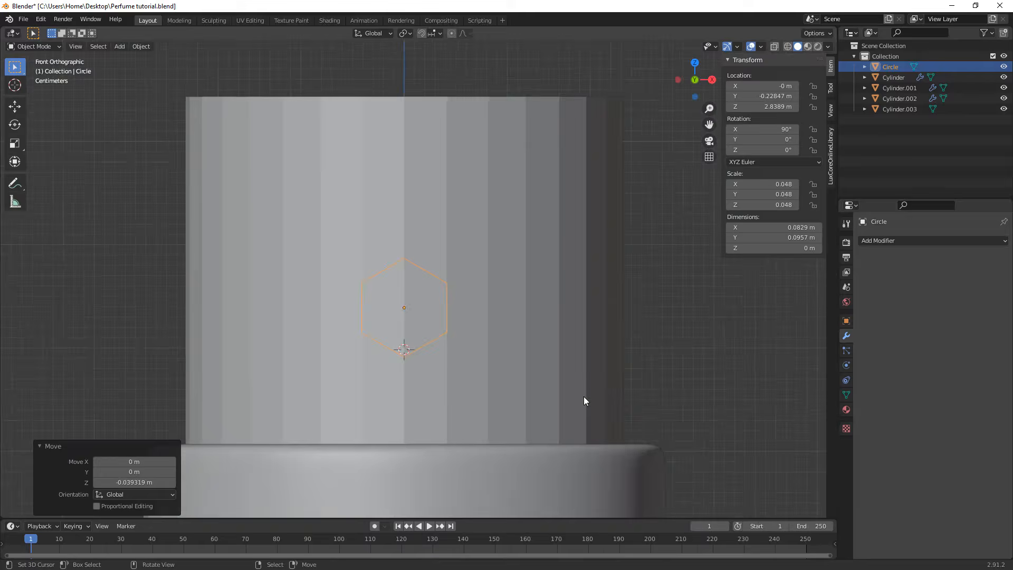
pyautogui.scroll(2, 576, 393)
pyautogui.scroll(4, 575, 393)
pyautogui.press('g')
pyautogui.press('z')
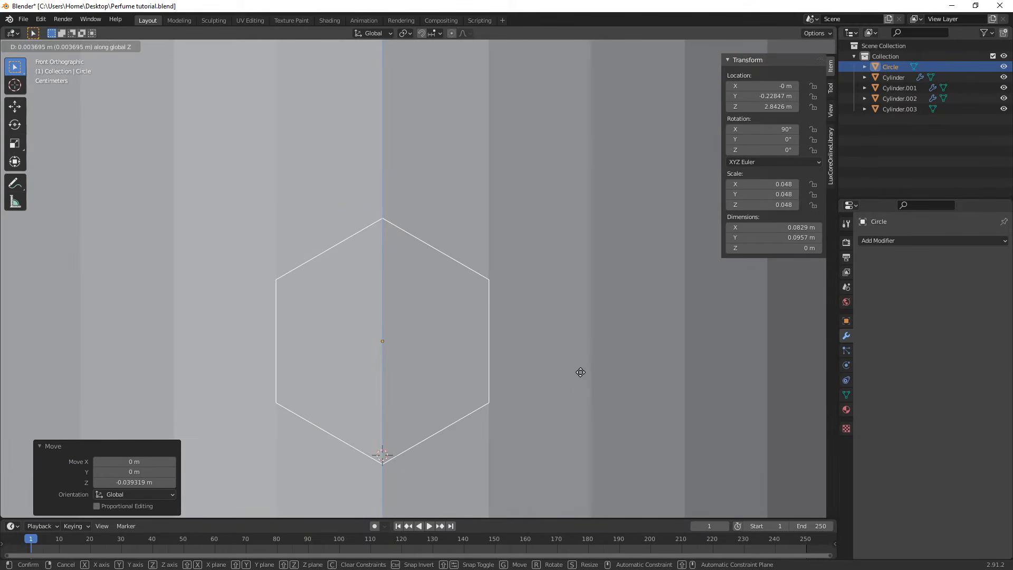
pyautogui.click(580, 367)
# Fine-tune the hexagon's scale by about 0.997 so its vertical sides match the cylinder's facet edges exactly.
pyautogui.scroll(8, 581, 367)
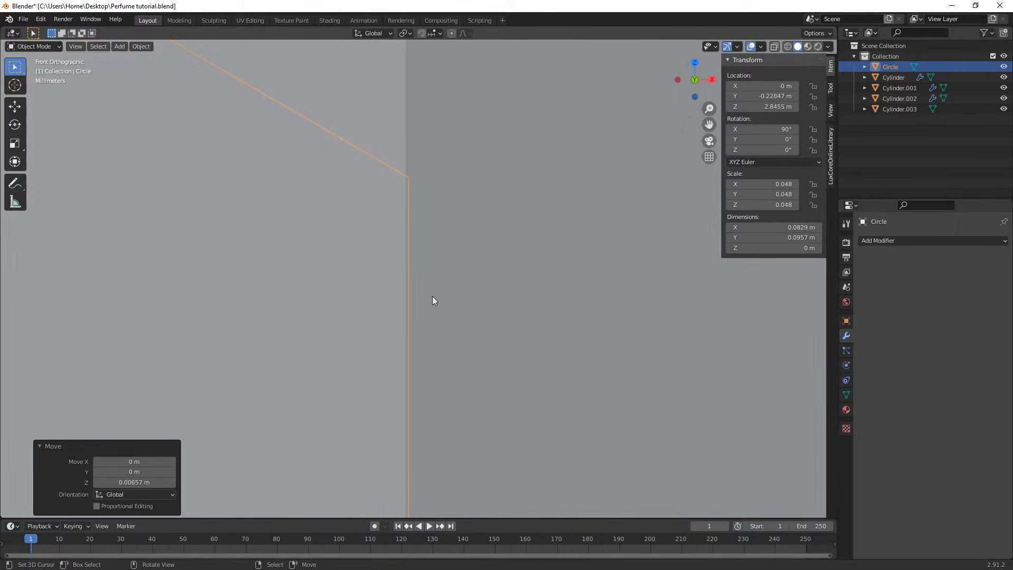
pyautogui.press('s')
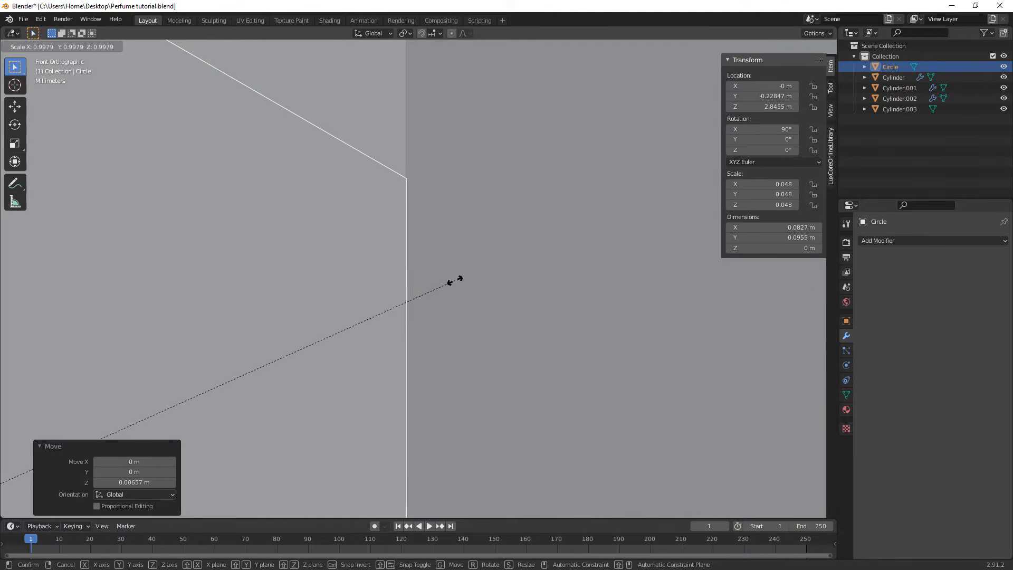
pyautogui.click(445, 280)
pyautogui.scroll(-8, 393, 241)
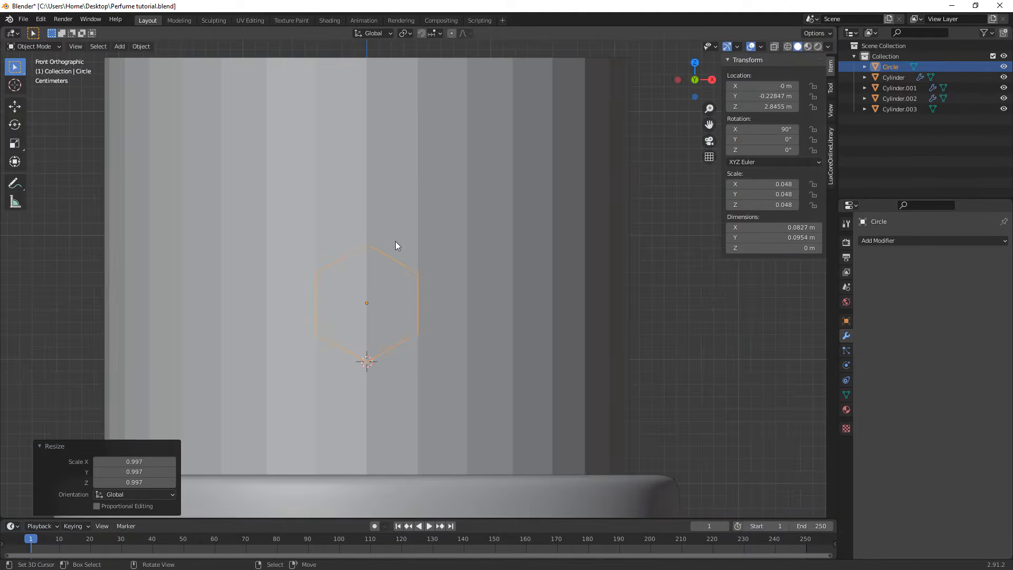
# Try to cut the hexagon outline into the cylinder's front faces with Knife Project.
pyautogui.press('Tab')
pyautogui.click(289, 287)
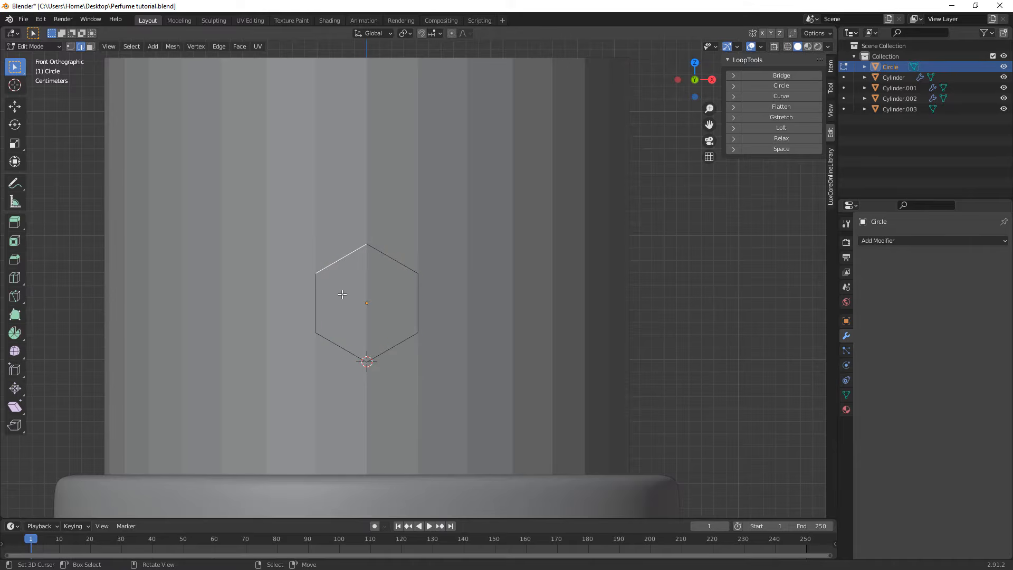
pyautogui.press('Tab')
pyautogui.keyDown('shift'); pyautogui.click(454, 205); pyautogui.keyUp('shift')
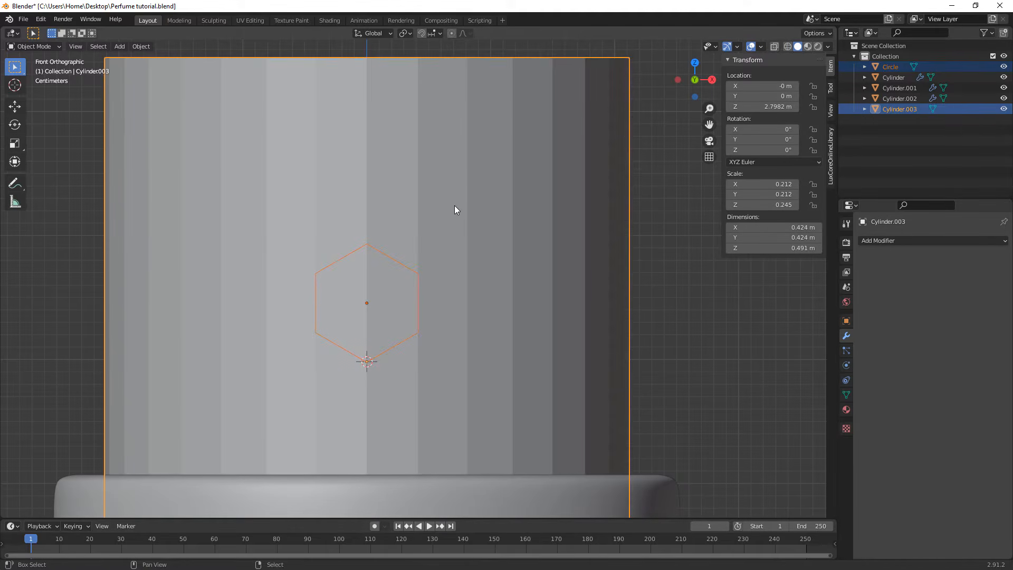
pyautogui.rightClick(399, 264)
pyautogui.keyDown('shift'); pyautogui.rightClick(476, 234); pyautogui.keyUp('shift')
pyautogui.press('Tab')
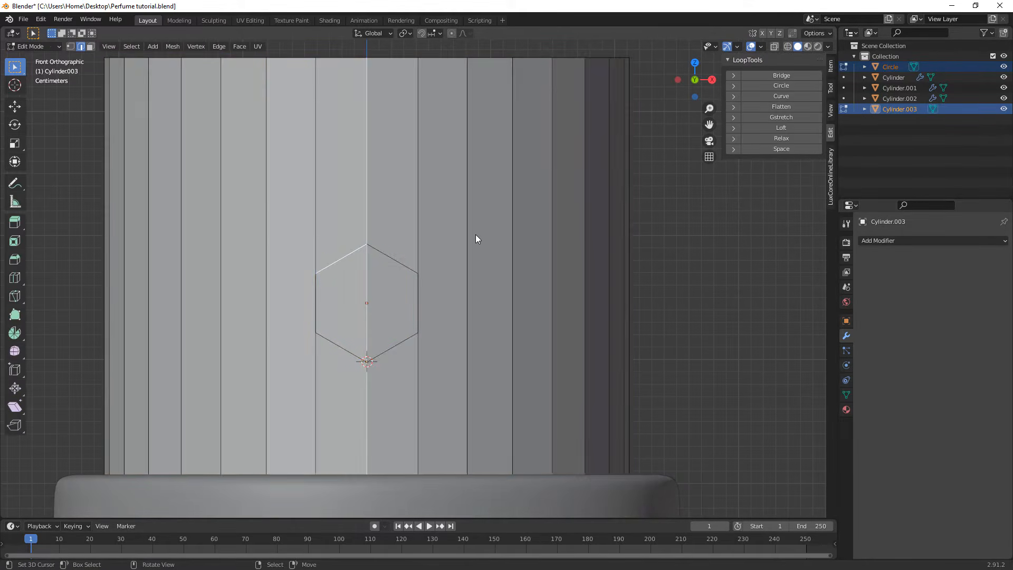
pyautogui.press('a')
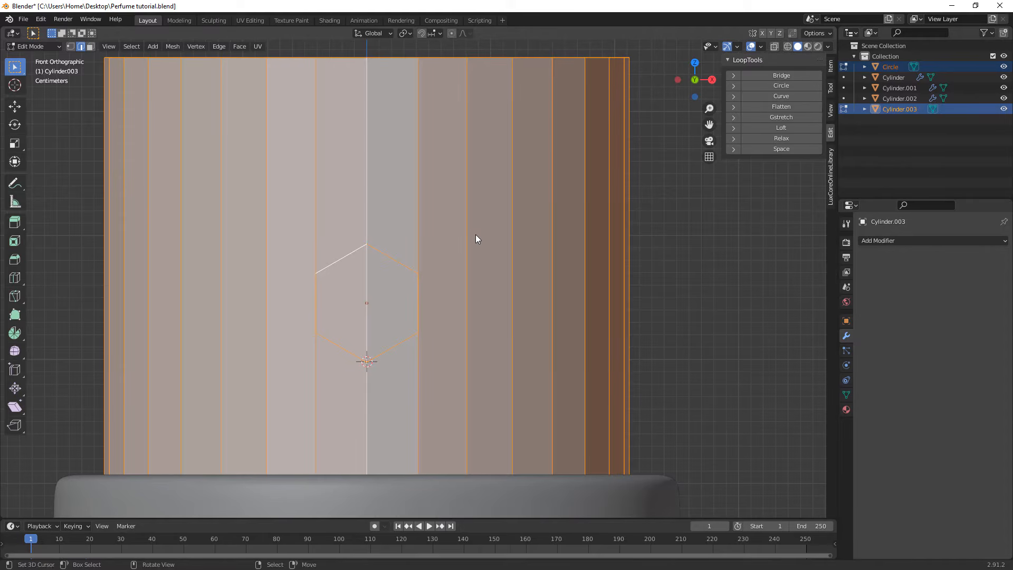
pyautogui.press('F3')
pyautogui.write('kni')
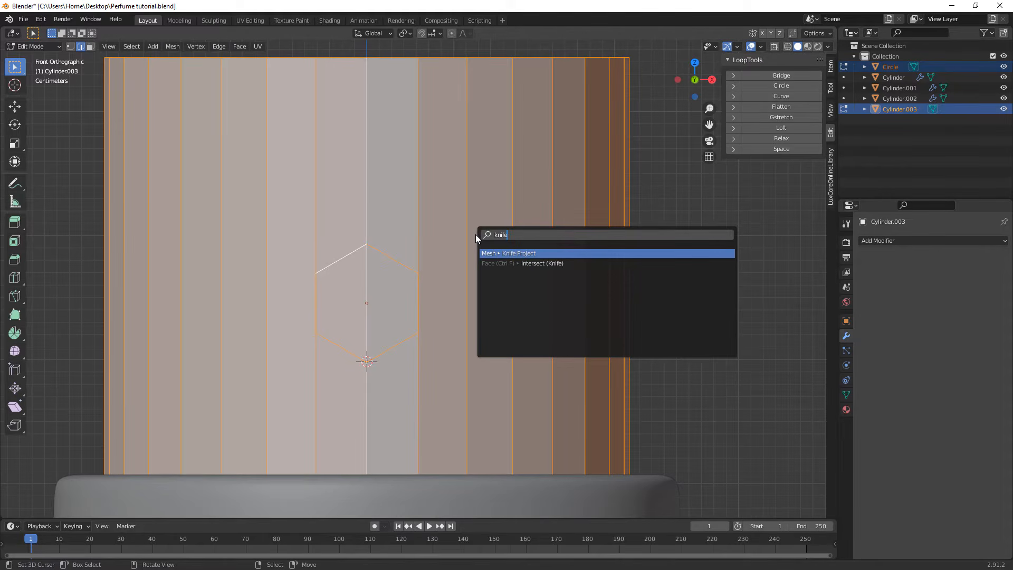
pyautogui.write('fe')
pyautogui.press('Return')
pyautogui.moveTo(462, 234); pyautogui.dragTo(656, 291, button='middle')
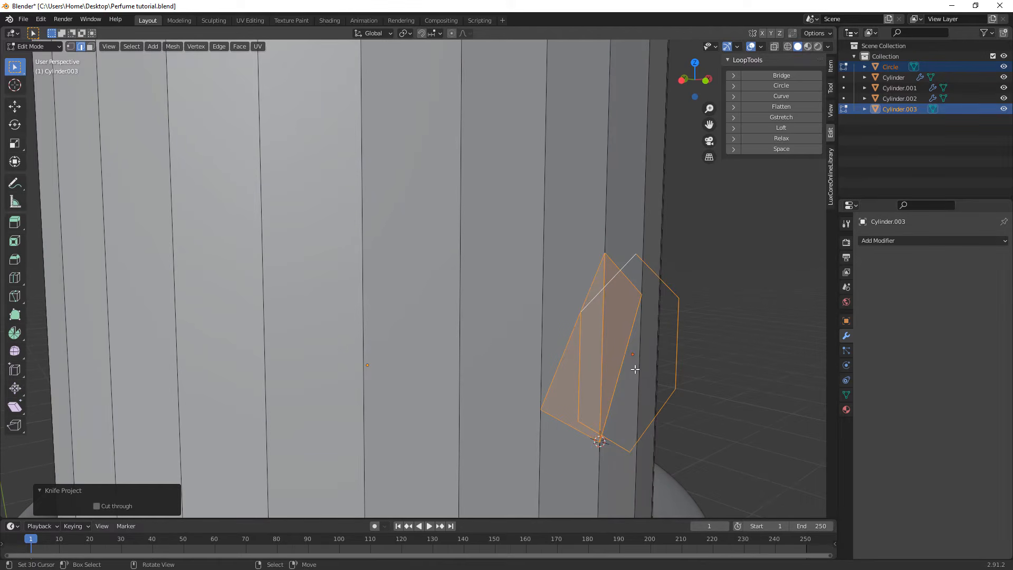
pyautogui.moveTo(622, 259); pyautogui.dragTo(461, 261, button='middle')
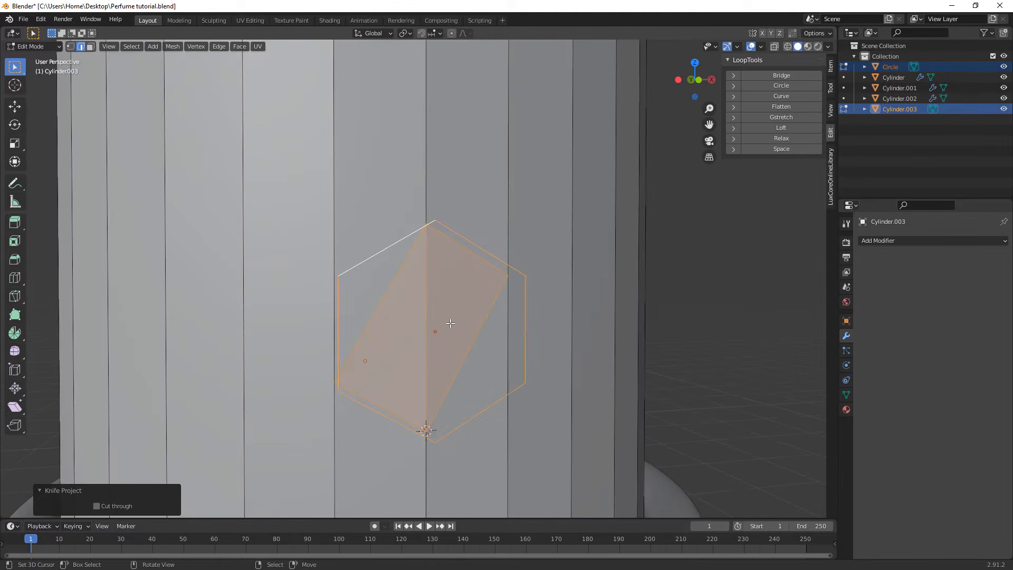
# Undo the knife projection on the cylinder and return to Object Mode.
pyautogui.hotkey('ctrl', 'z')
pyautogui.hotkey('ctrl', 'z')
pyautogui.press('Tab')
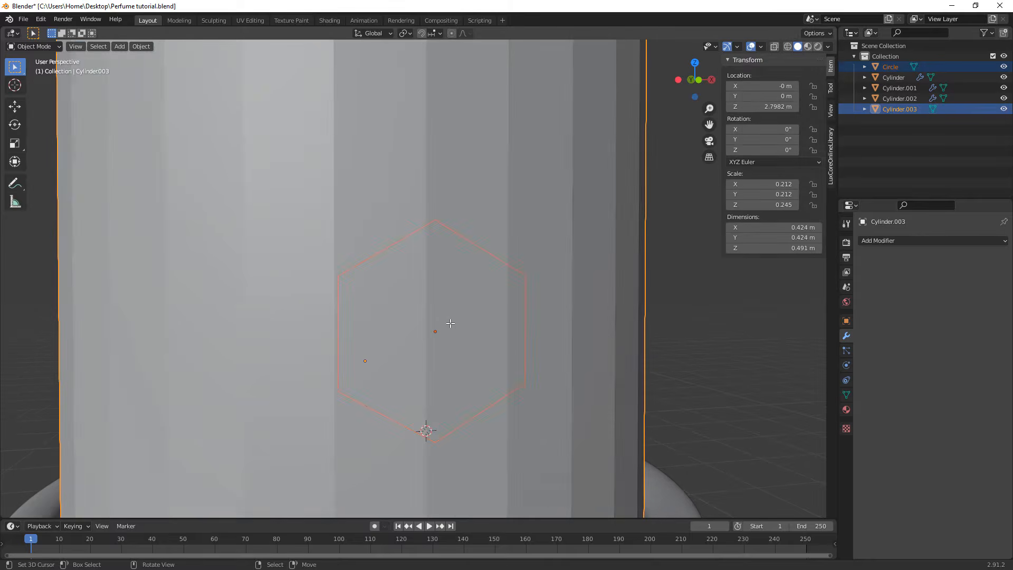
# Delete the two vertical edges of the hexagon, keeping its upper and lower V-shaped edge pairs.
pyautogui.press('KP_1')
pyautogui.scroll(4, 409, 284)
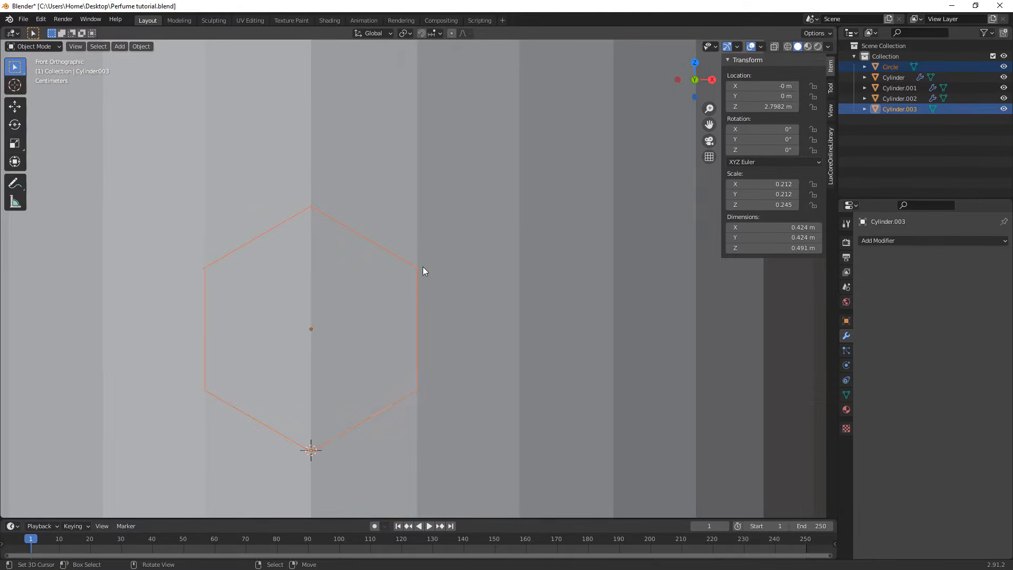
pyautogui.click(416, 268)
pyautogui.press('Tab')
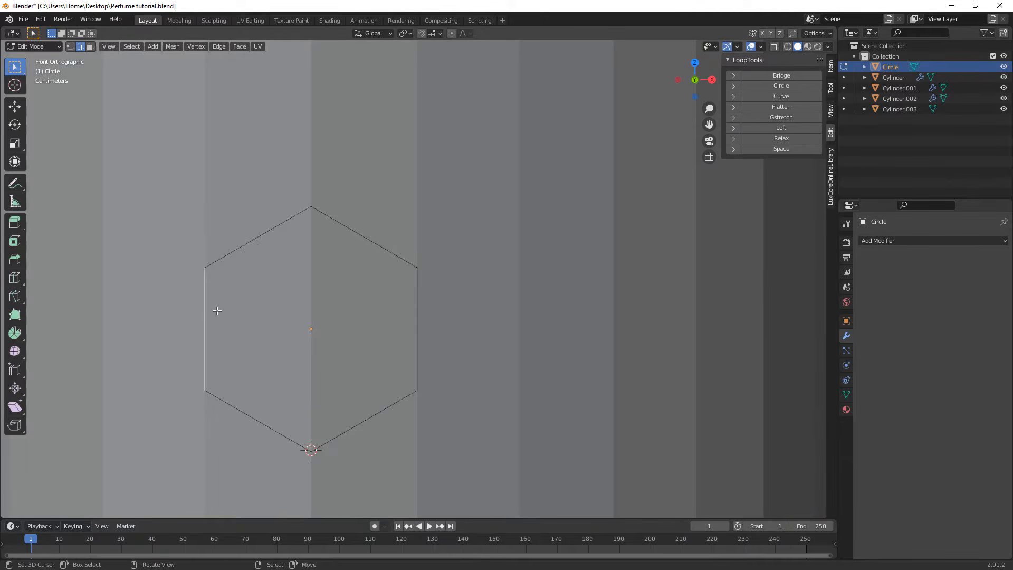
pyautogui.keyDown('shift'); pyautogui.click(432, 311); pyautogui.keyUp('shift')
pyautogui.scroll(1, 401, 301)
pyautogui.scroll(-2, 400, 301)
pyautogui.press('x')
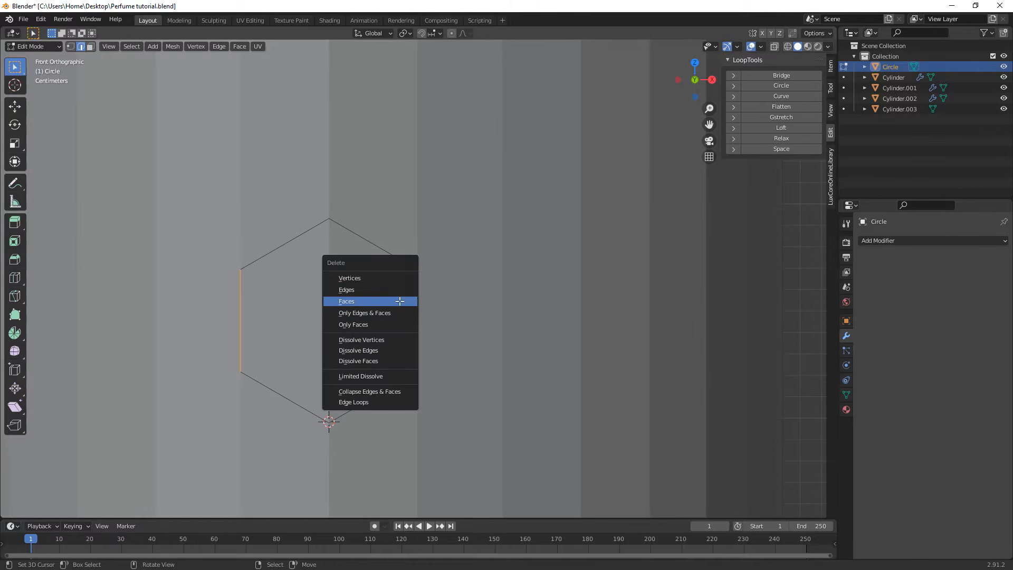
pyautogui.click(401, 294)
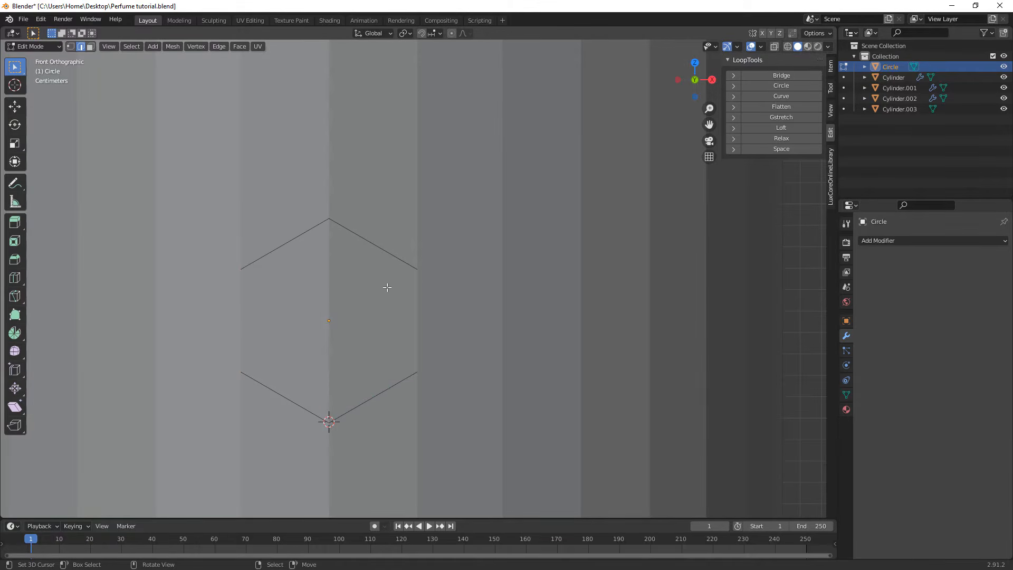
# Cut the hexagon's remaining V-shaped edges into the cylinder's whole mesh with Knife Project.
pyautogui.press('Tab')
pyautogui.keyDown('shift'); pyautogui.click(457, 278); pyautogui.keyUp('shift')
pyautogui.press('Tab')
pyautogui.scroll(-3, 457, 279)
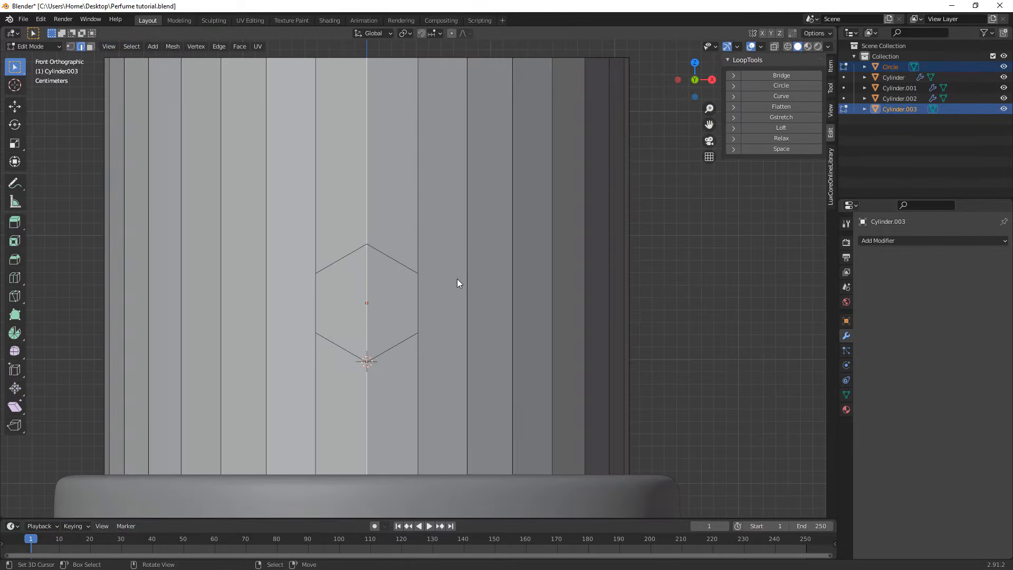
pyautogui.press('a')
pyautogui.press('F3')
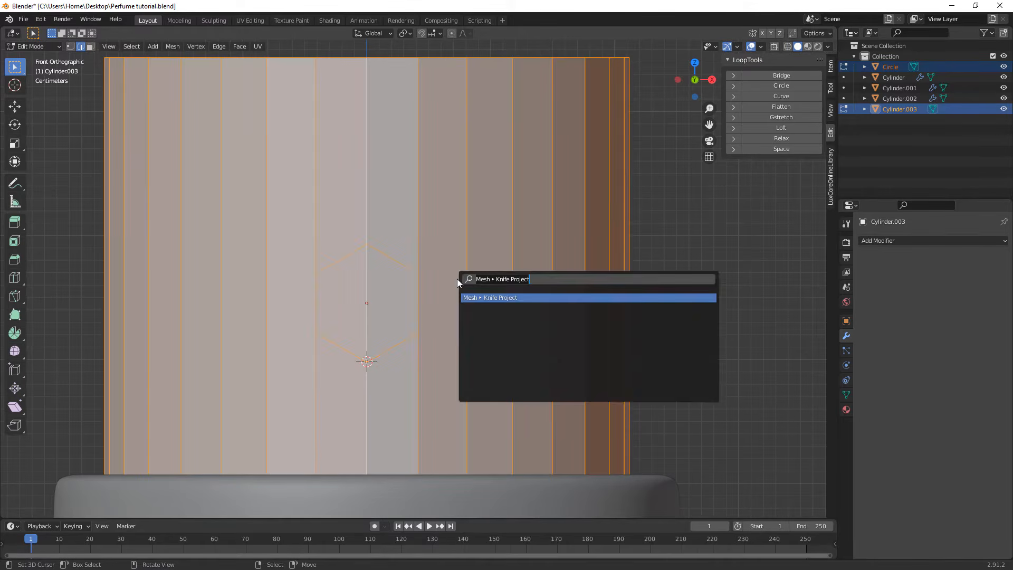
pyautogui.press('Return')
pyautogui.press('Tab')
# Delete the leftover hexagon object and open the cylinder's mesh for editing in vertex selection mode.
pyautogui.click(400, 262)
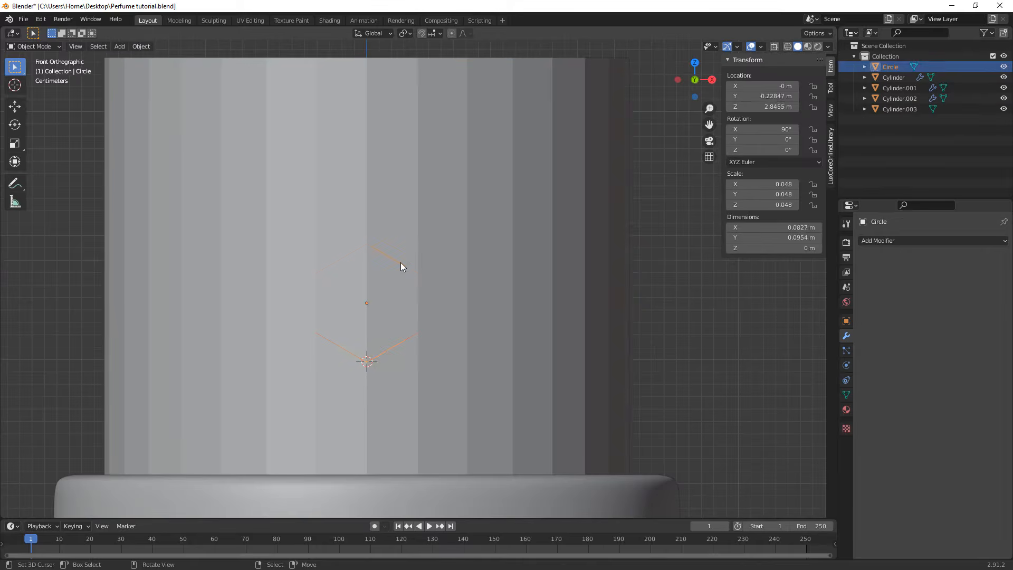
pyautogui.press('Delete')
pyautogui.click(401, 261)
pyautogui.press('Tab')
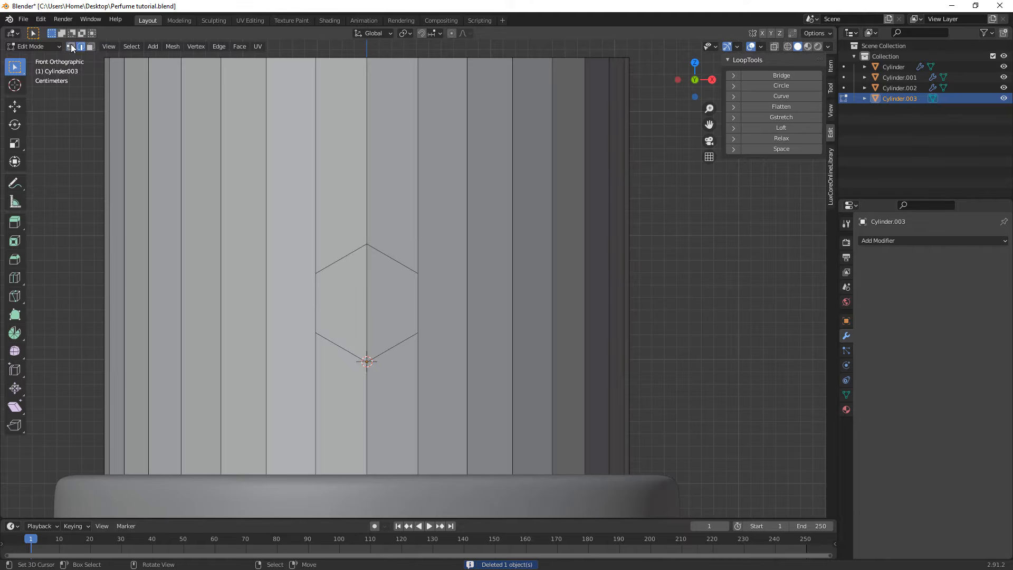
pyautogui.click(71, 47)
# Check that the projected hexagon's two right-hand side corners are connected to the mesh by test-moving each vertex and cancelling.
pyautogui.rightClick(418, 273)
pyautogui.press('g')
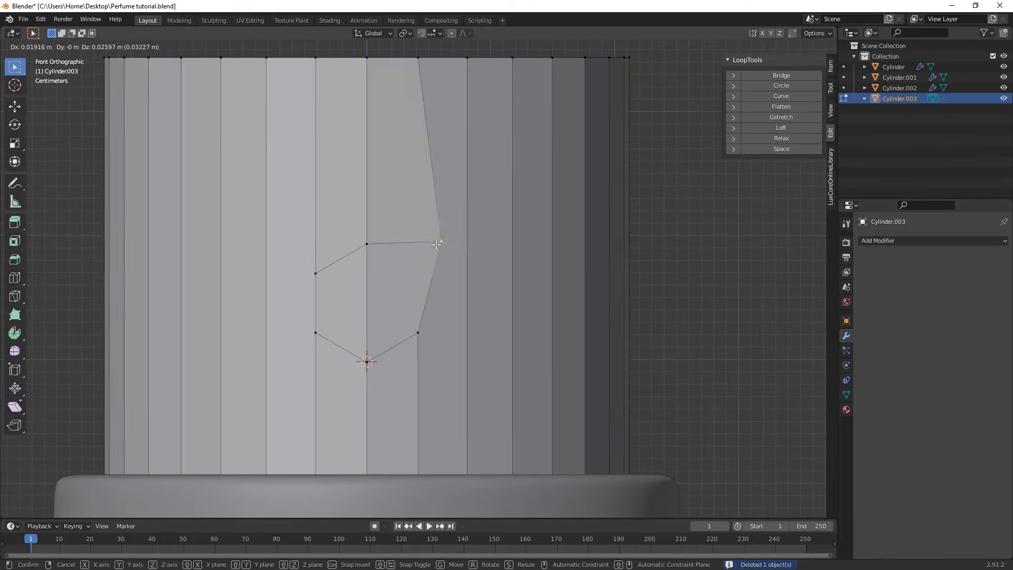
pyautogui.rightClick(444, 243)
pyautogui.rightClick(419, 335)
pyautogui.press('g')
pyautogui.rightClick(446, 344)
pyautogui.scroll(-1, 473, 296)
pyautogui.scroll(1, 480, 310)
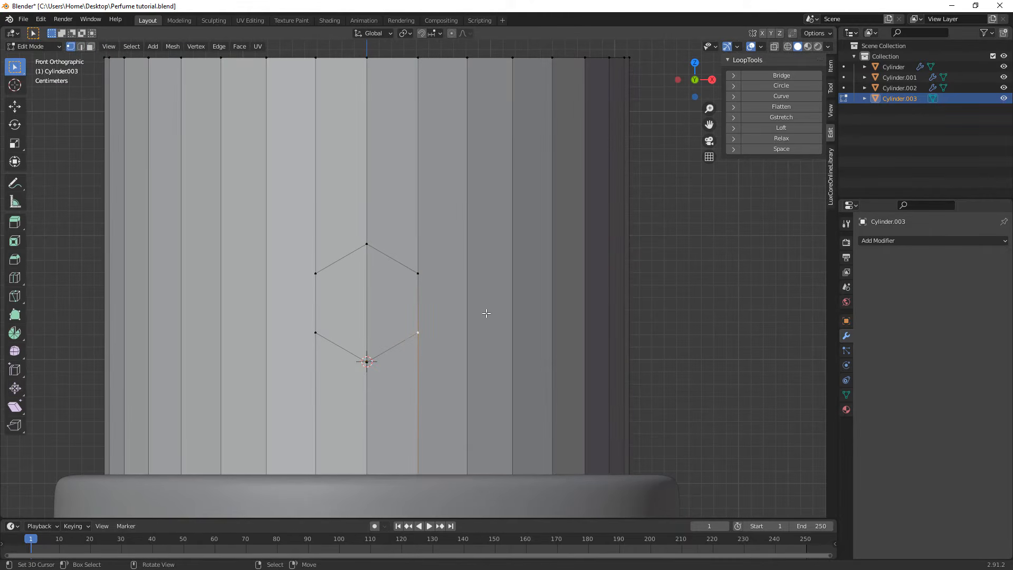
# Enable vertex snapping and cut an edge loop around the cylinder aligned with the hexagon's lower side corners.
pyautogui.click(432, 36)
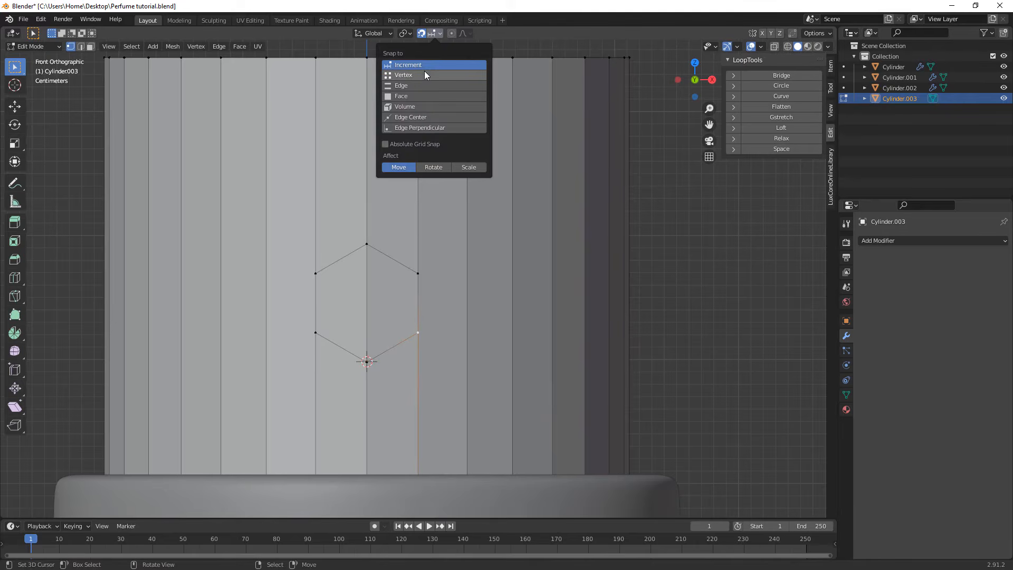
pyautogui.click(423, 74)
pyautogui.hotkey('ctrl', 'r')
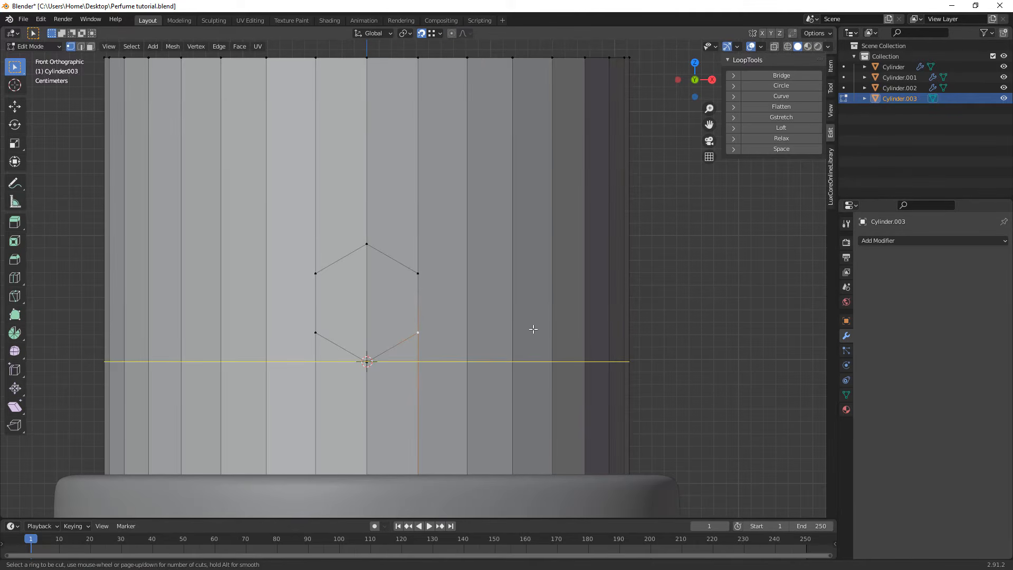
pyautogui.click(533, 329)
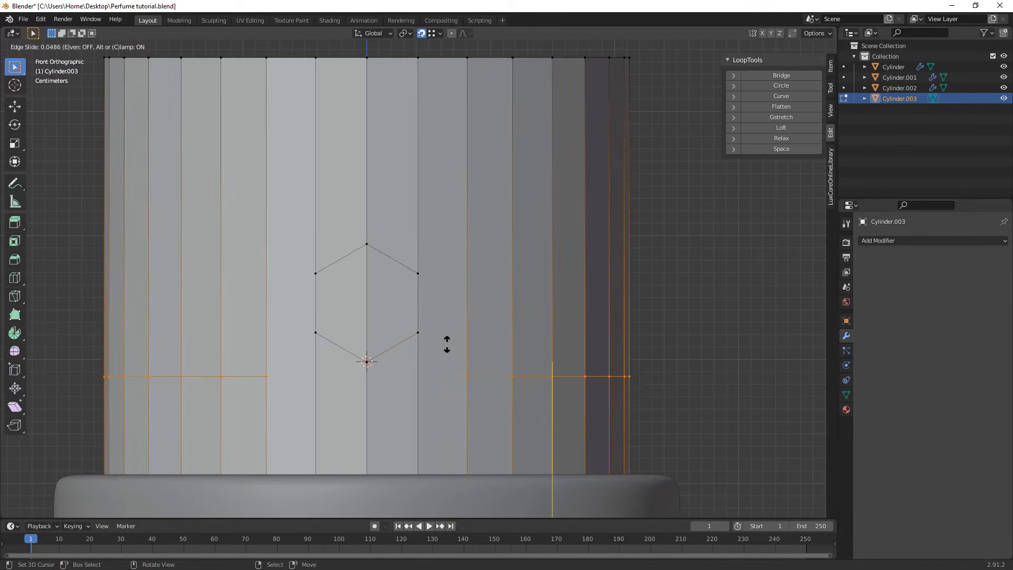
pyautogui.click(419, 330)
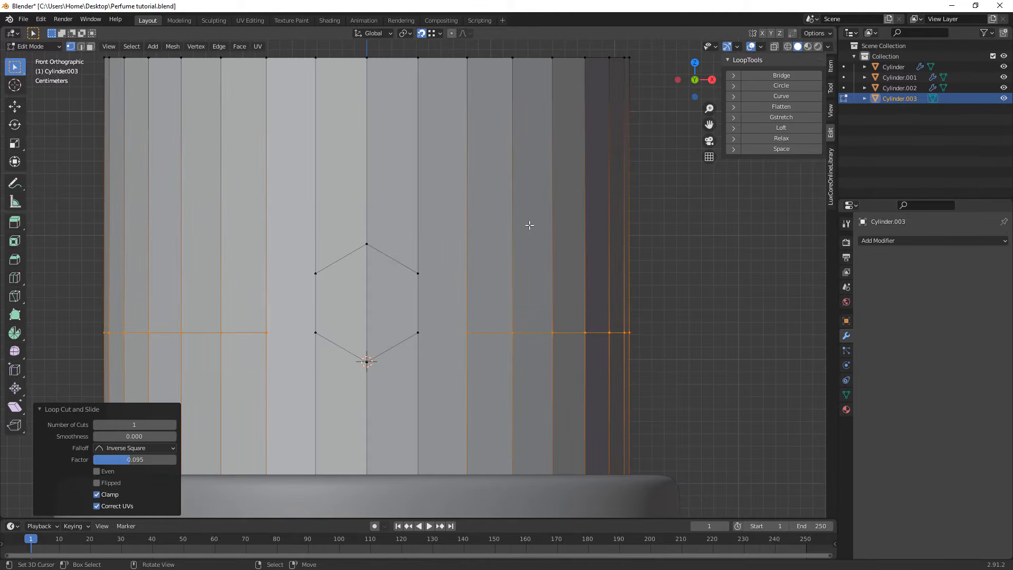
# Cut a second edge loop around the cylinder, snapped level with the hexagon's upper side corners.
pyautogui.hotkey('ctrl', 'r')
pyautogui.click(496, 243)
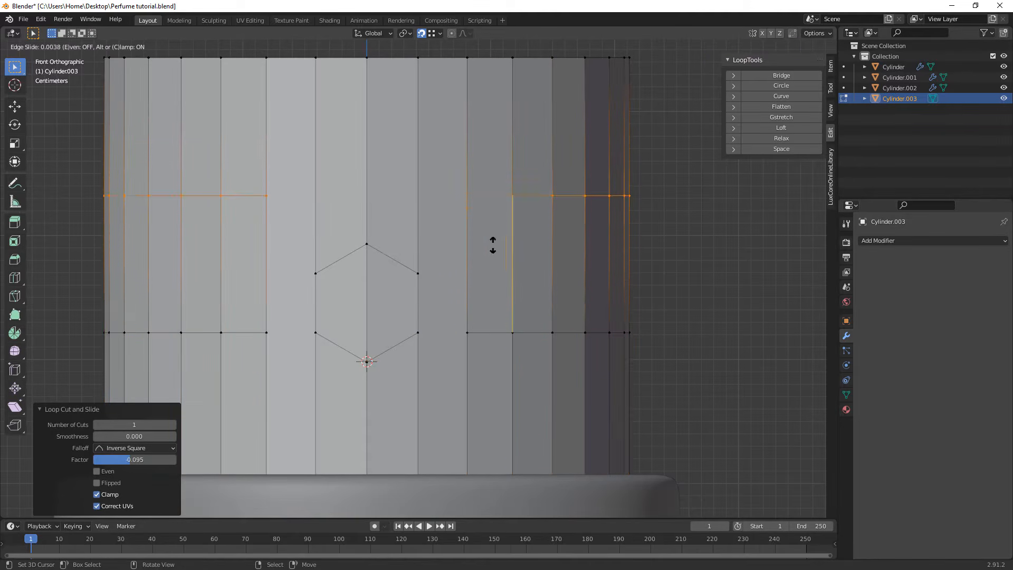
pyautogui.click(420, 275)
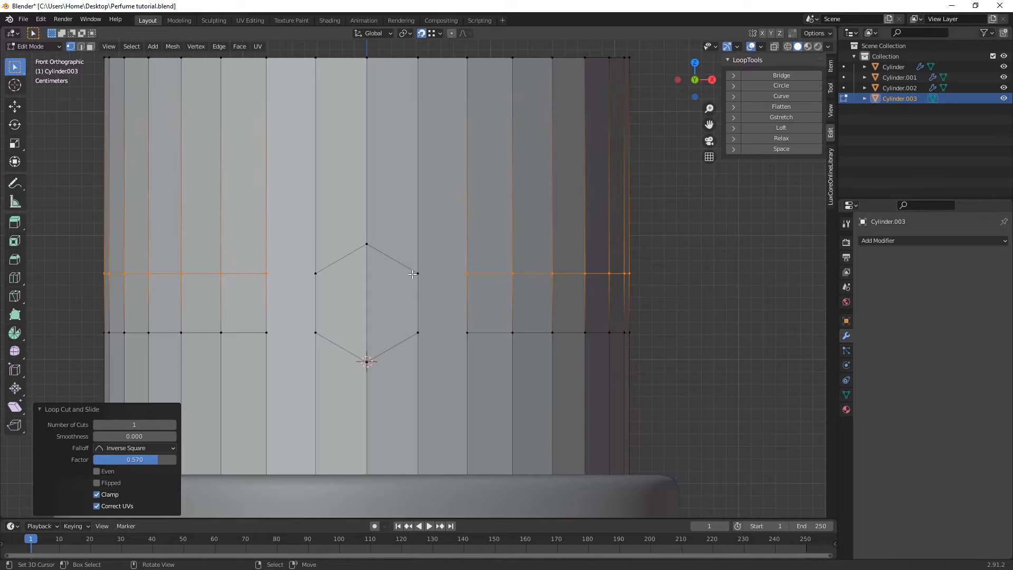
# Connect the open ends of both edge loops to the hexagon's side corners with new edges on each side.
pyautogui.click(417, 274)
pyautogui.keyDown('shift'); pyautogui.click(467, 273); pyautogui.keyUp('shift')
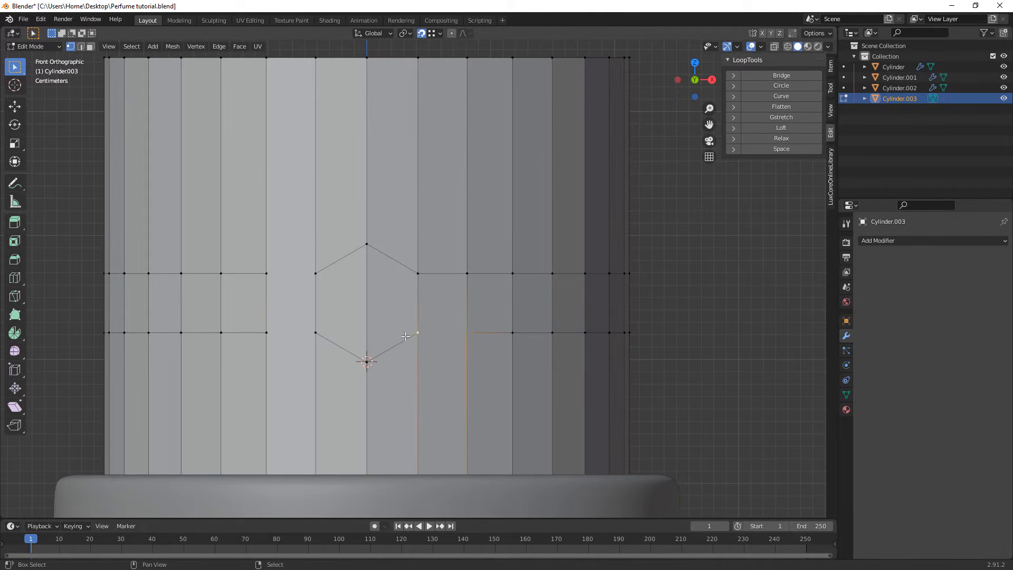
pyautogui.keyDown('shift'); pyautogui.click(262, 331); pyautogui.keyUp('shift')
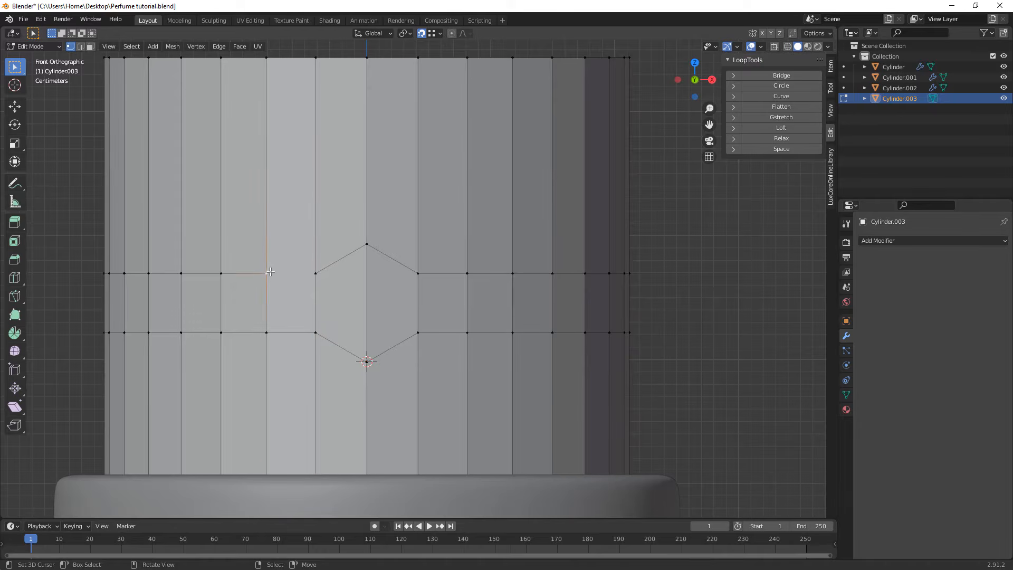
# Add an edge loop above the hexagon and slide it toward the hexagon's upper edge by a factor of 0.9.
pyautogui.scroll(-1, 350, 234)
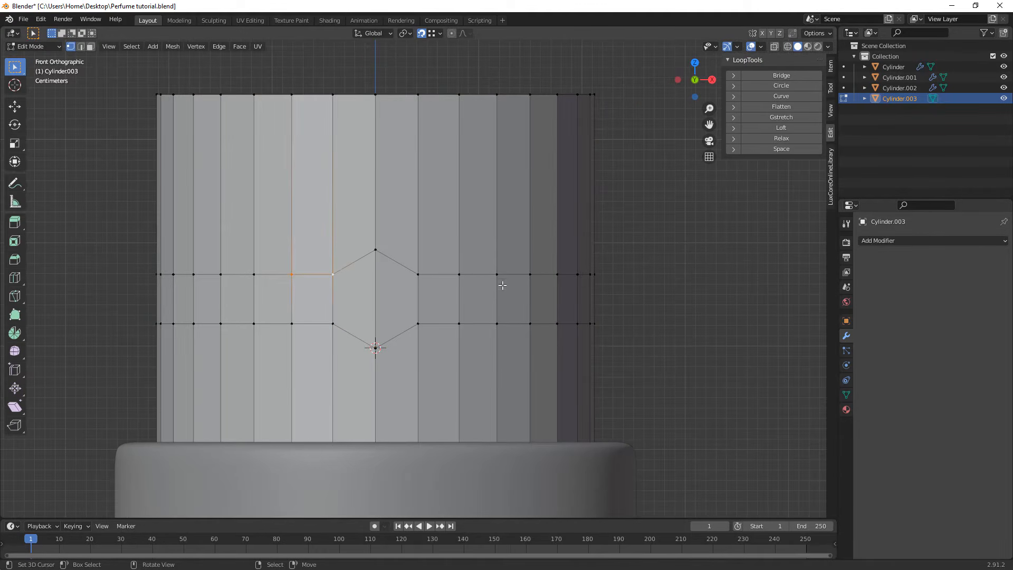
pyautogui.hotkey('ctrl', 'r')
pyautogui.click(527, 210)
pyautogui.rightClick(560, 234)
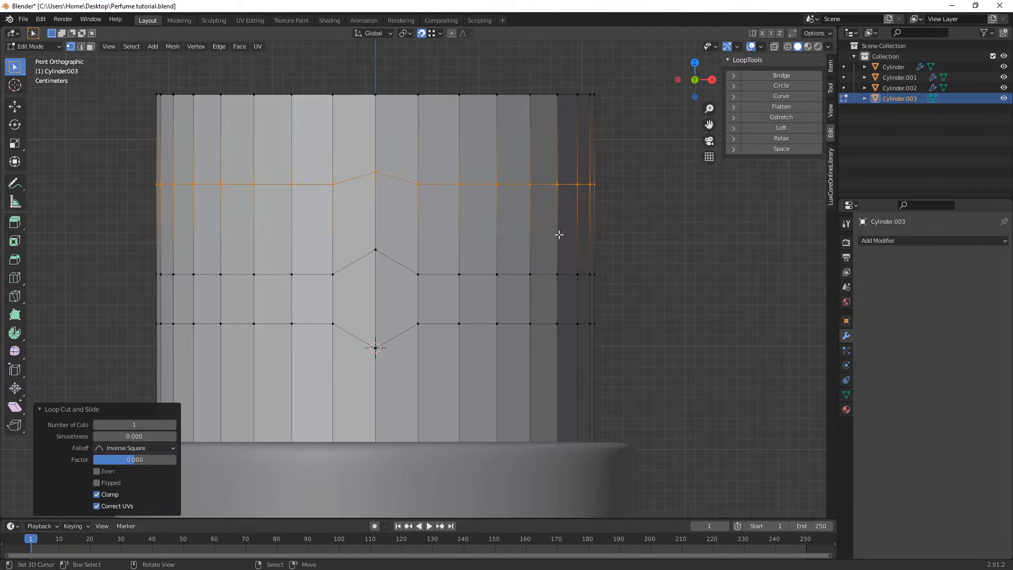
pyautogui.press('g')
pyautogui.press('g')
pyautogui.write('0.9')
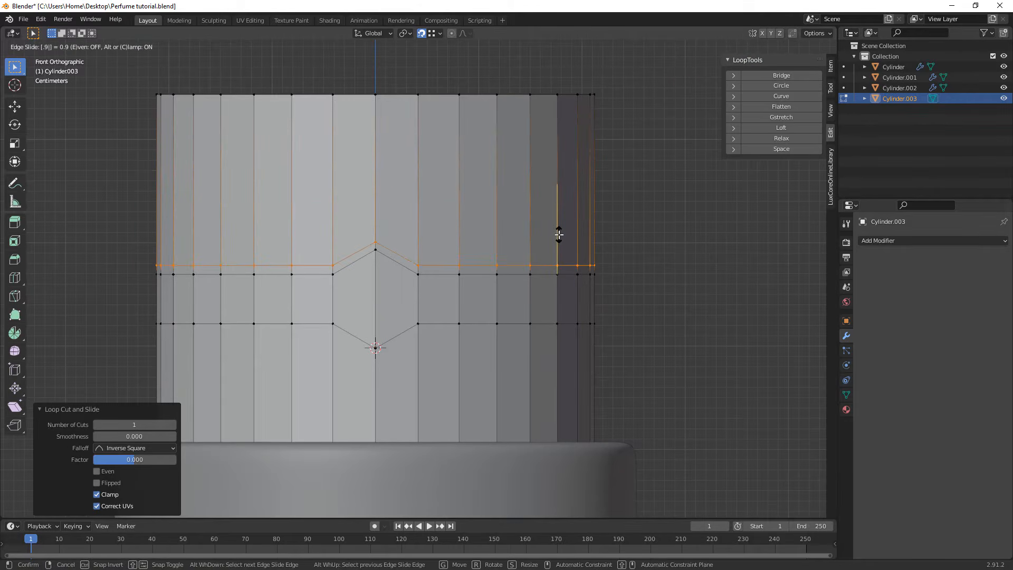
pyautogui.press('Return')
# Add an edge loop below the hexagon and slide it toward the hexagon's lower edge by a factor of -0.9.
pyautogui.hotkey('ctrl', 'r')
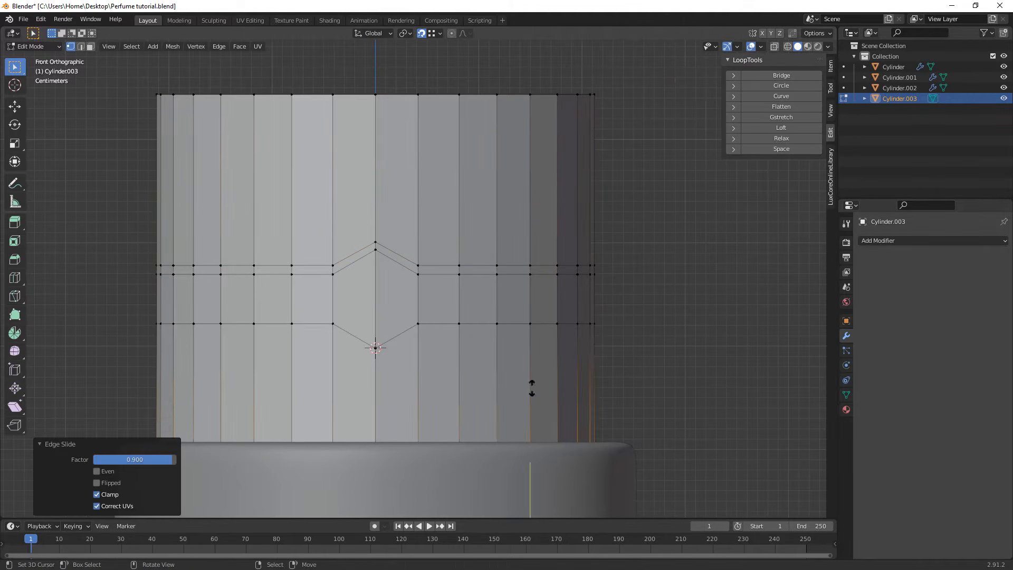
pyautogui.click(531, 388)
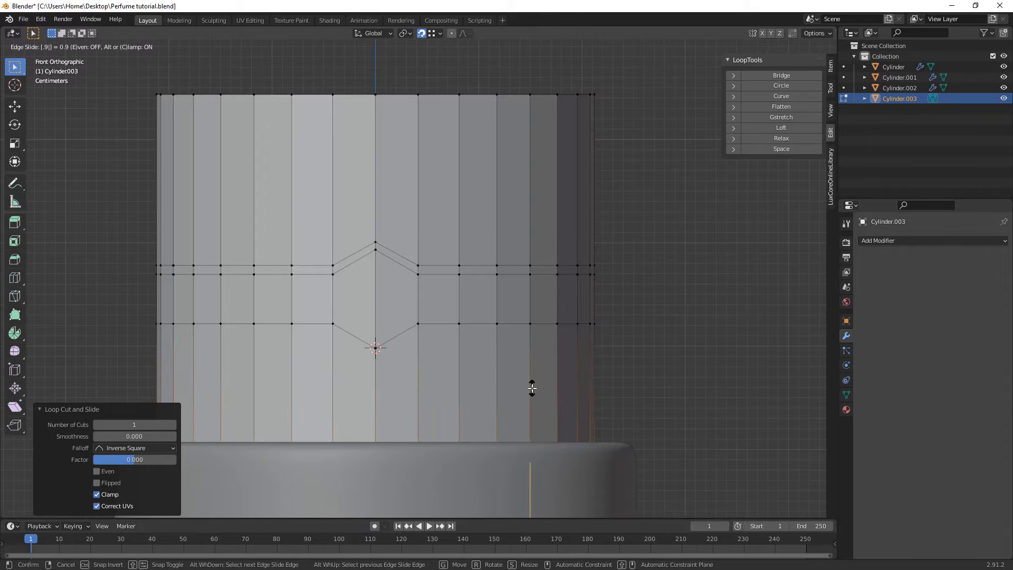
pyautogui.write('.9')
pyautogui.press('Return')
# Slide the lower supporting edge loop closer to the hexagon by a factor of about -0.303.
pyautogui.scroll(5, 530, 385)
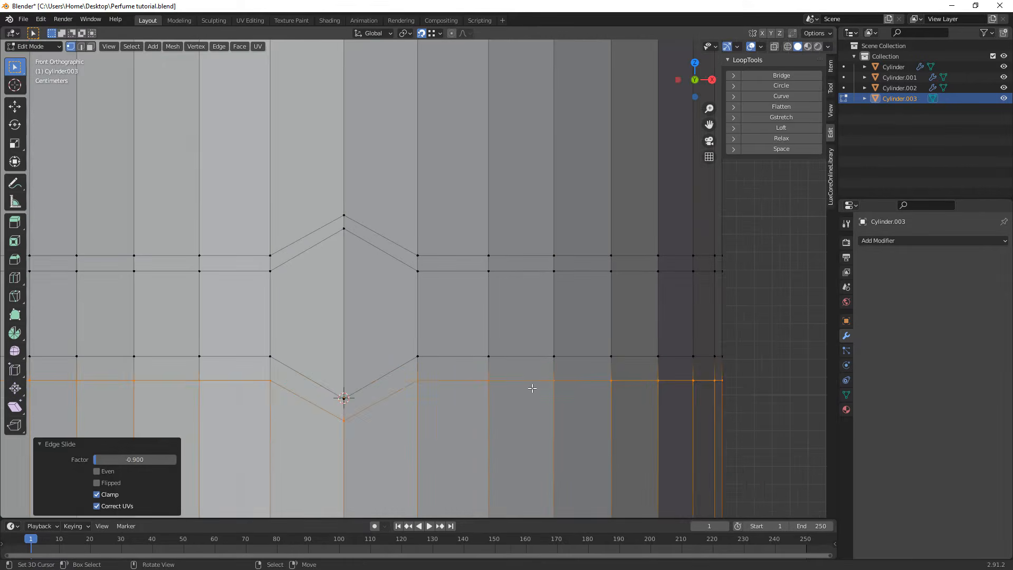
pyautogui.keyDown('shift'); pyautogui.moveTo(514, 384); pyautogui.dragTo(563, 349, button='middle'); pyautogui.keyUp('shift')
pyautogui.press('g')
pyautogui.press('g')
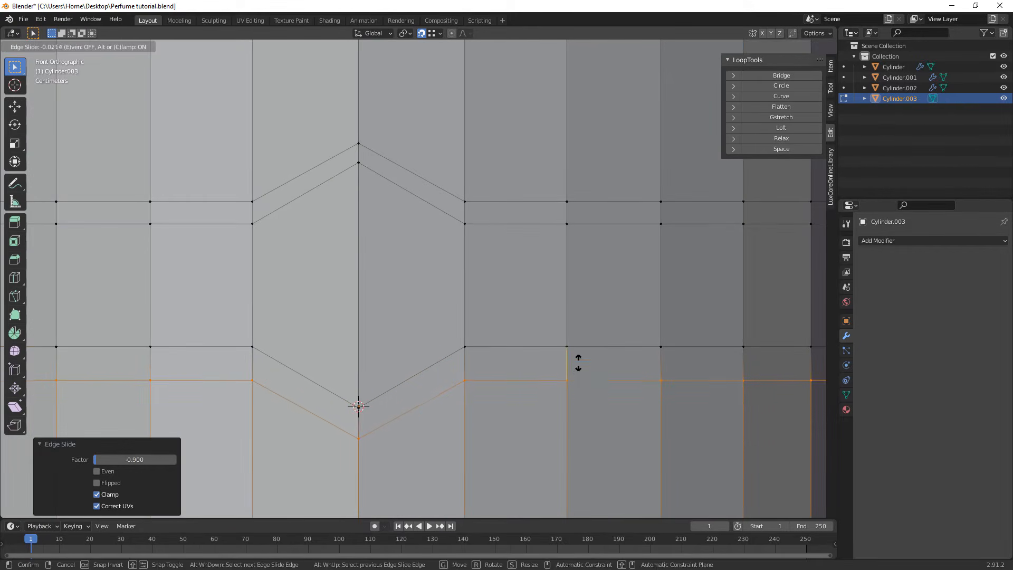
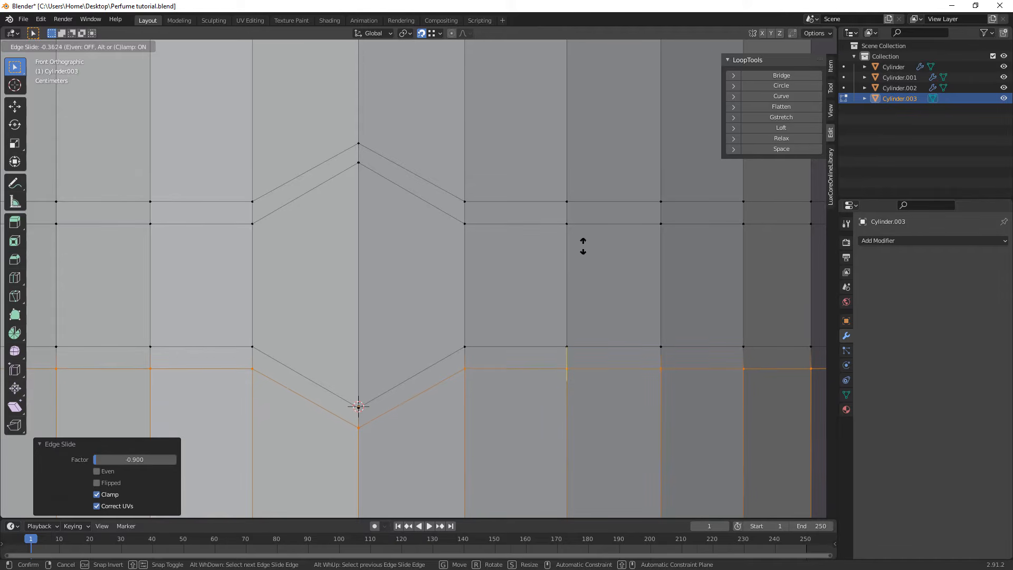
pyautogui.click(586, 270)
# Extrude the two hexagon faces about 0.022 m into the cylinder to form the nozzle recess.
pyautogui.scroll(-3, 574, 295)
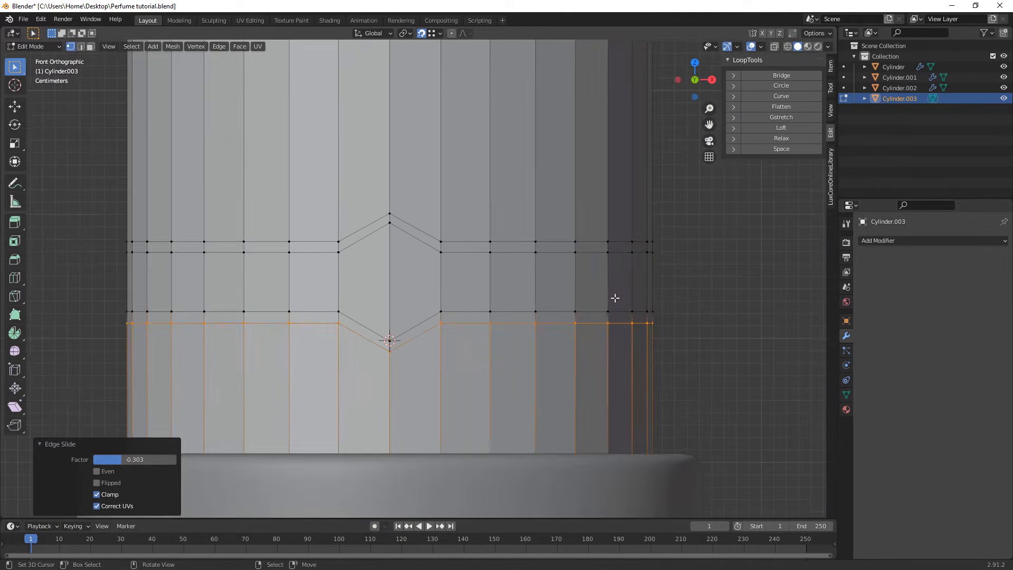
pyautogui.scroll(-4, 615, 298)
pyautogui.scroll(3, 465, 255)
pyautogui.press('3')
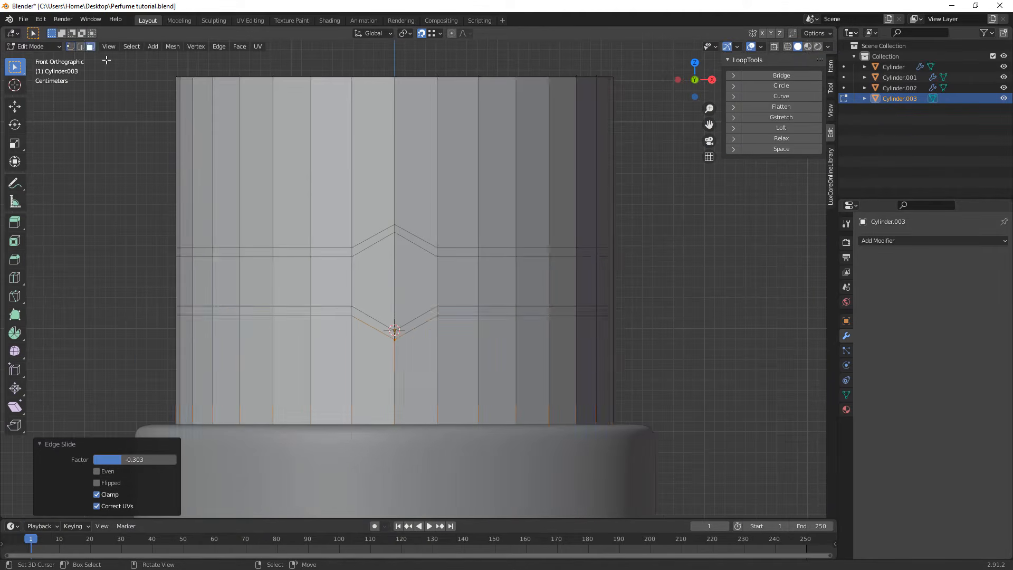
pyautogui.moveTo(266, 139); pyautogui.dragTo(463, 133, button='middle')
pyautogui.click(557, 348)
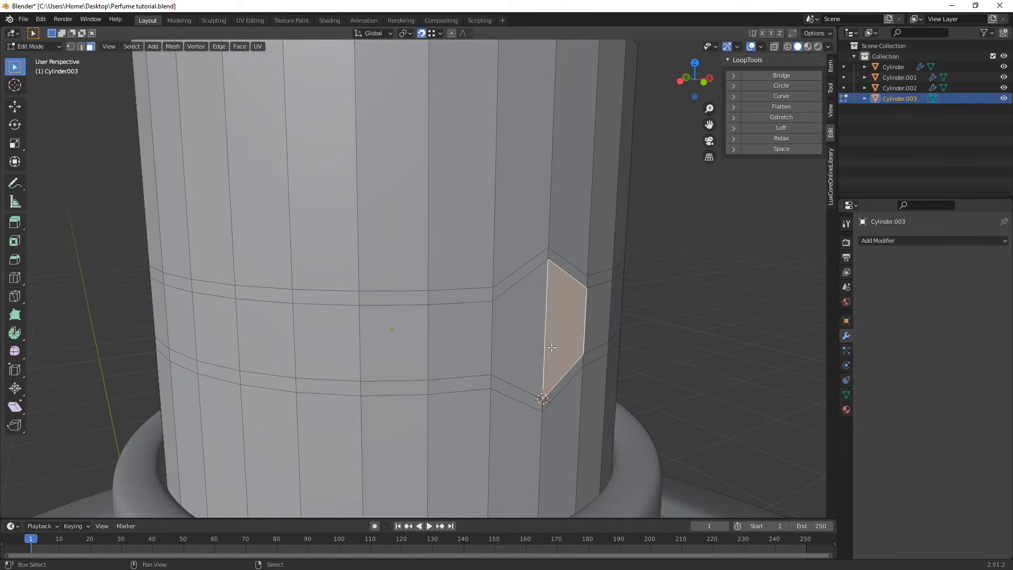
pyautogui.keyDown('shift'); pyautogui.click(515, 338); pyautogui.keyUp('shift')
pyautogui.press('e')
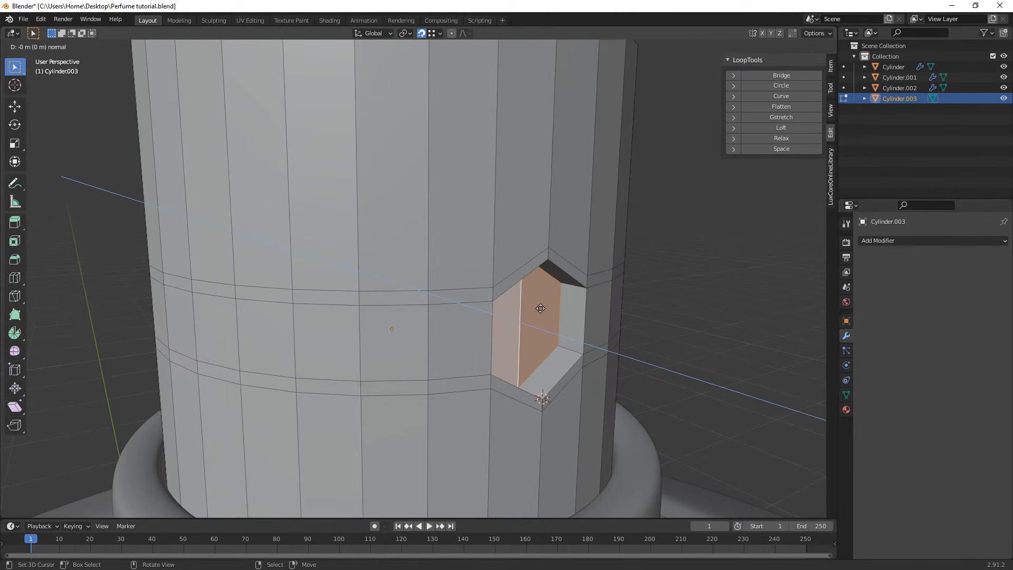
pyautogui.click(543, 311)
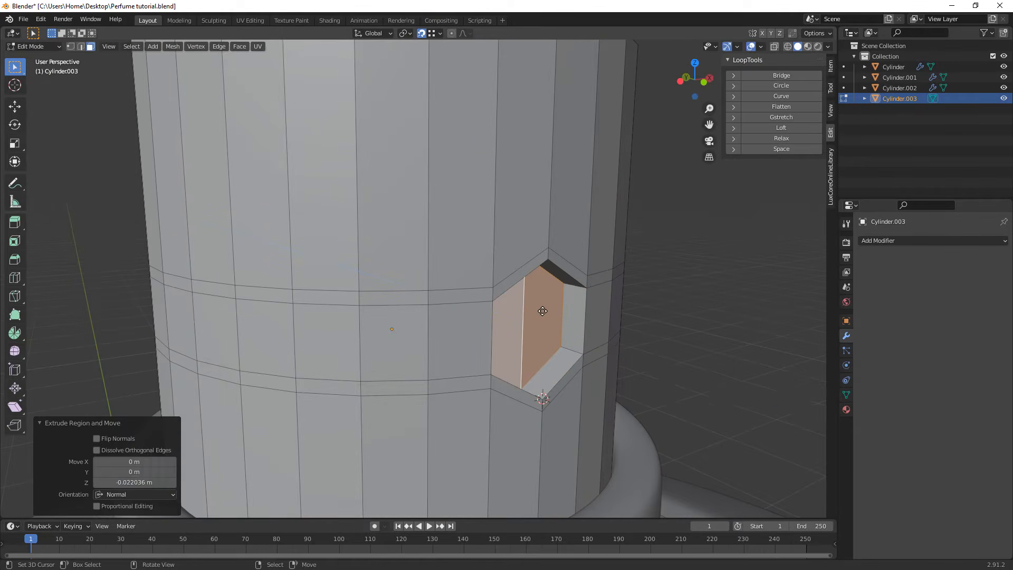
# Shift the recessed hexagon faces about 0.0019 m along the Y axis.
pyautogui.press('g')
pyautogui.press('x')
pyautogui.press('y')
pyautogui.click(564, 338)
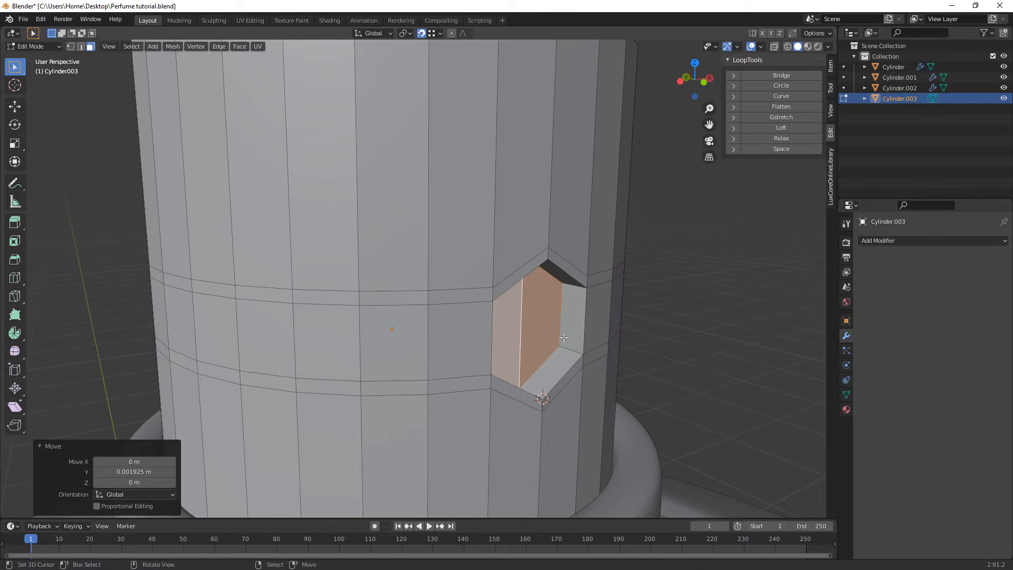
# Add an edge loop around the recess's side walls and bevel it into supporting loops near the front and back edges.
pyautogui.moveTo(569, 336); pyautogui.dragTo(551, 341, button='middle')
pyautogui.hotkey('ctrl', 'r')
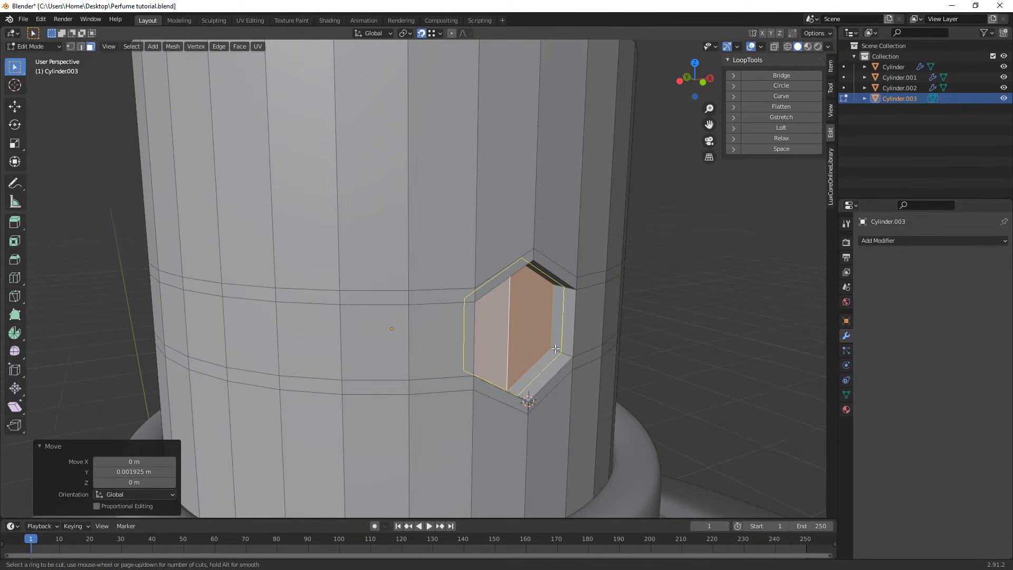
pyautogui.click(551, 341)
pyautogui.rightClick(550, 341)
pyautogui.hotkey('ctrl', 'b')
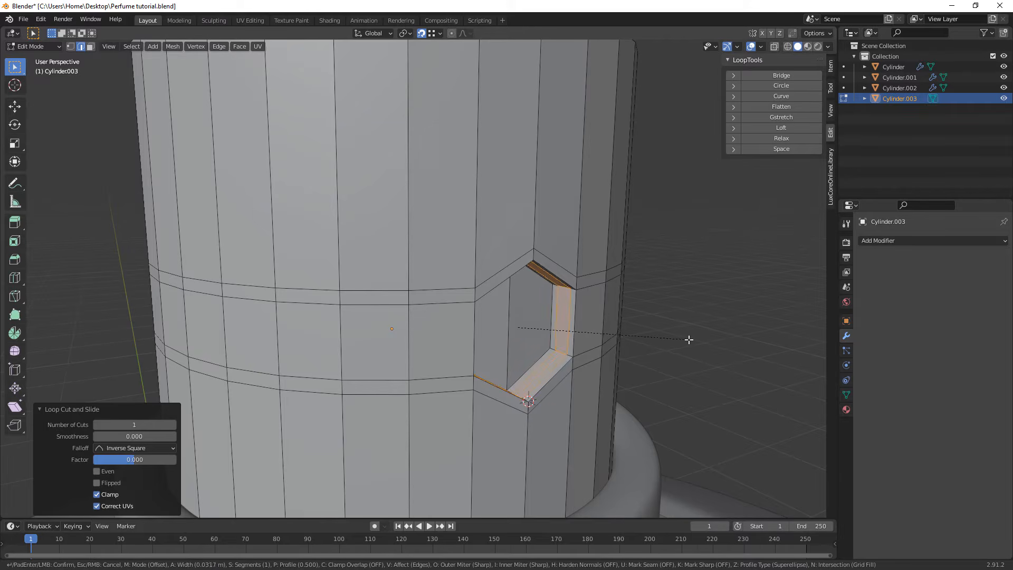
pyautogui.click(529, 327)
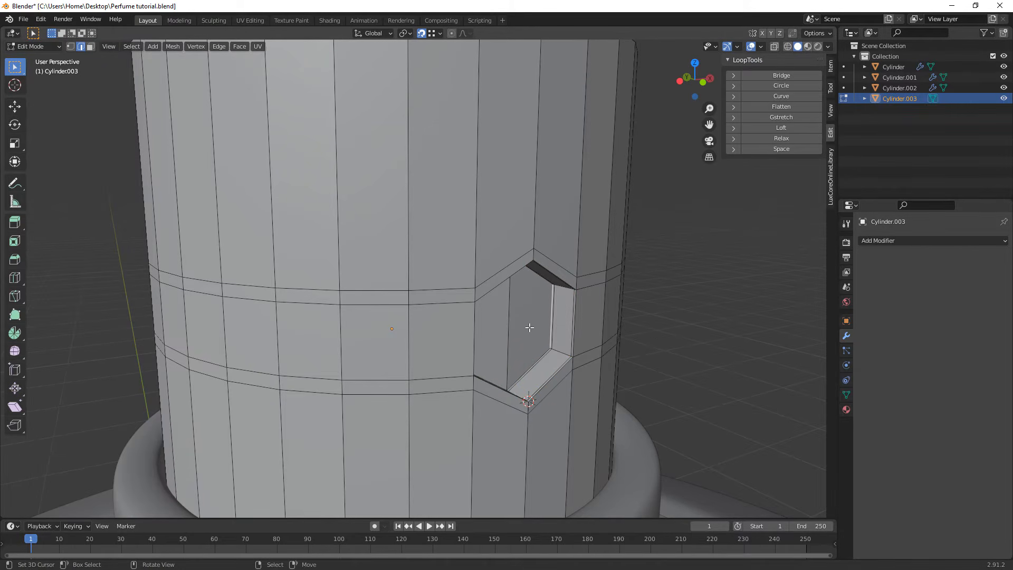
# Inset the two back faces of the hexagonal recess with a thickness of about 0.0203 m.
pyautogui.click(91, 47)
pyautogui.rightClick(515, 345)
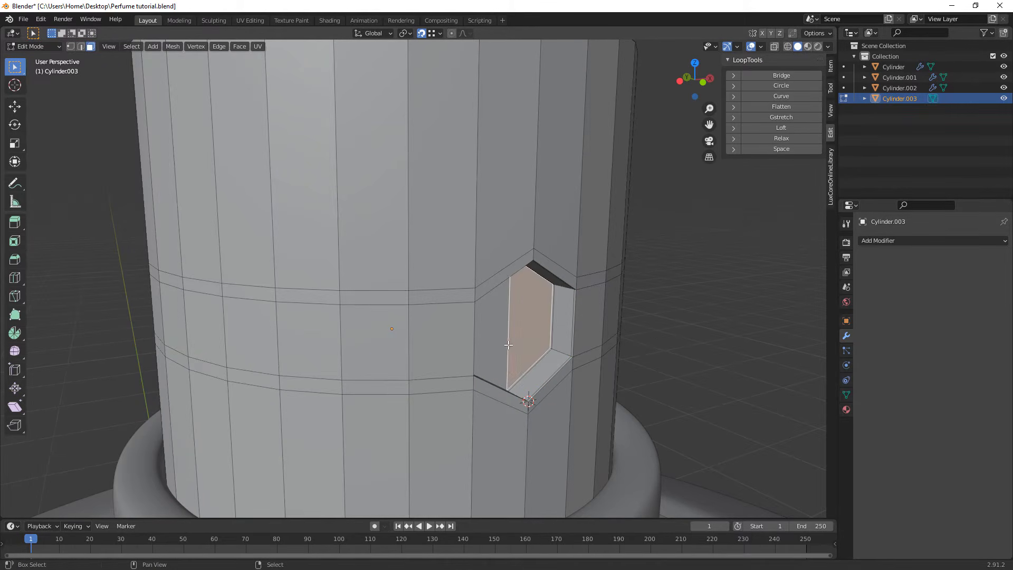
pyautogui.keyDown('shift'); pyautogui.rightClick(496, 343); pyautogui.keyUp('shift')
pyautogui.moveTo(646, 366); pyautogui.dragTo(638, 369, button='middle')
pyautogui.press('i')
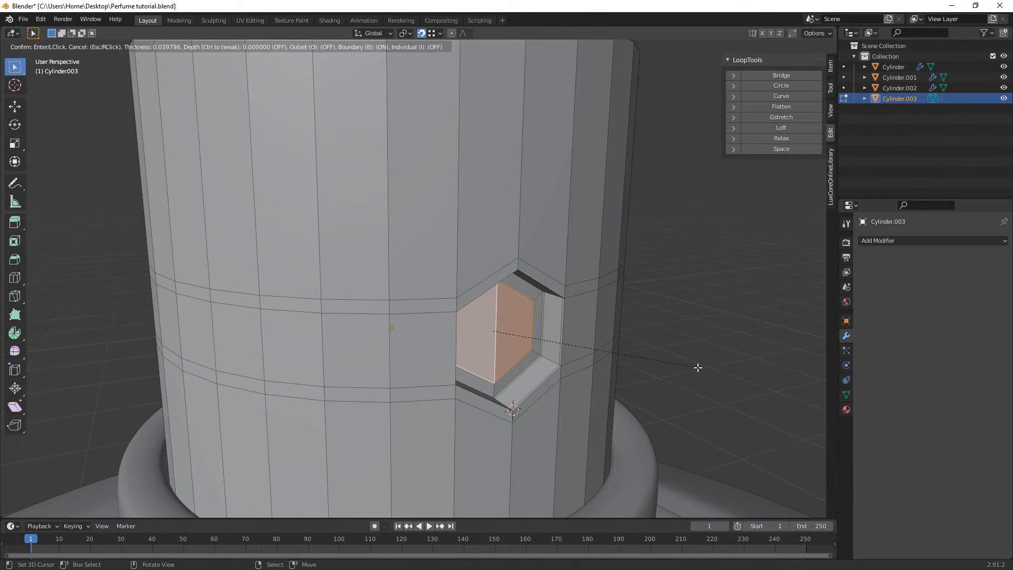
pyautogui.click(705, 368)
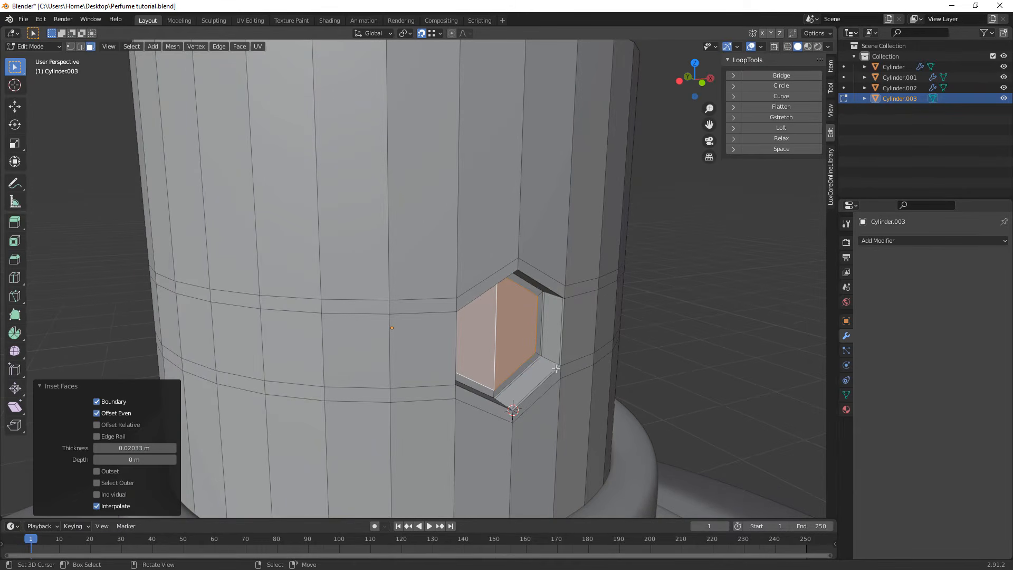
# Extrude the inset back faces of the hexagonal recess about 0.0235 m outward along their normals.
pyautogui.press('e')
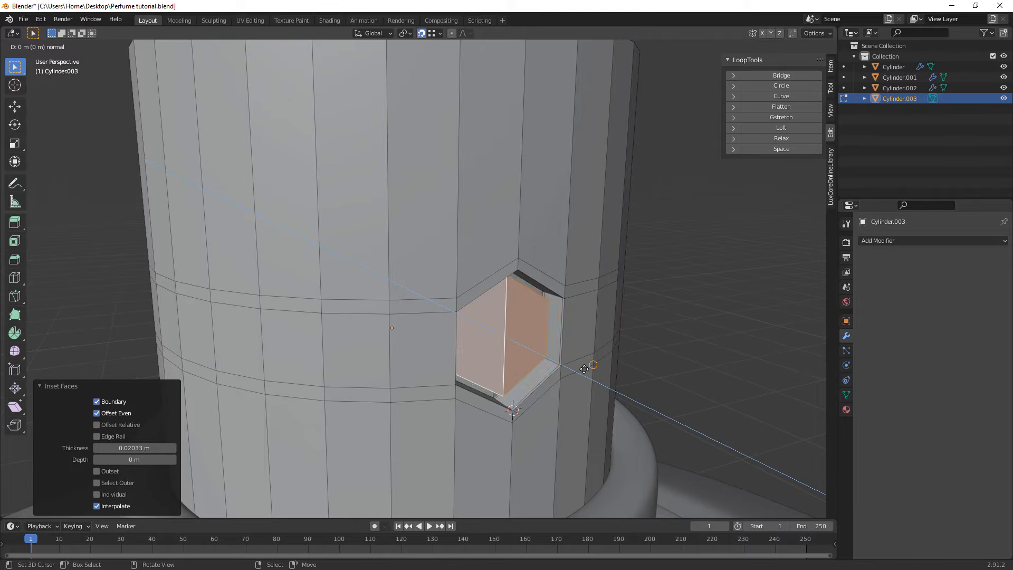
pyautogui.click(562, 369)
pyautogui.moveTo(562, 369); pyautogui.dragTo(602, 337, button='middle')
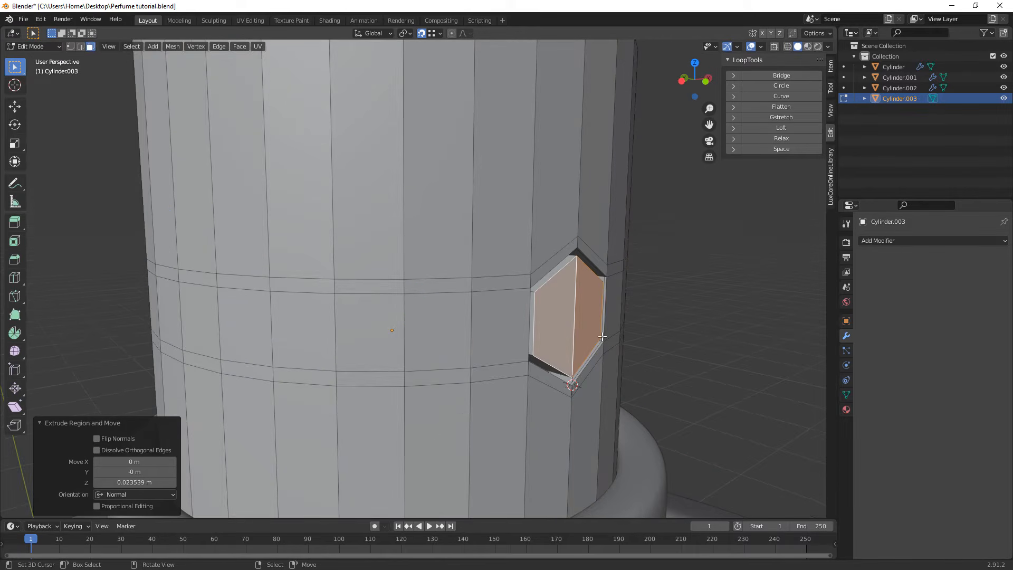
pyautogui.moveTo(600, 298); pyautogui.dragTo(632, 378, button='middle')
pyautogui.moveTo(606, 293); pyautogui.dragTo(589, 346, button='middle')
pyautogui.scroll(1, 603, 290)
# Turn snapping off and change the snap target to Increment.
pyautogui.click(421, 34)
pyautogui.click(434, 34)
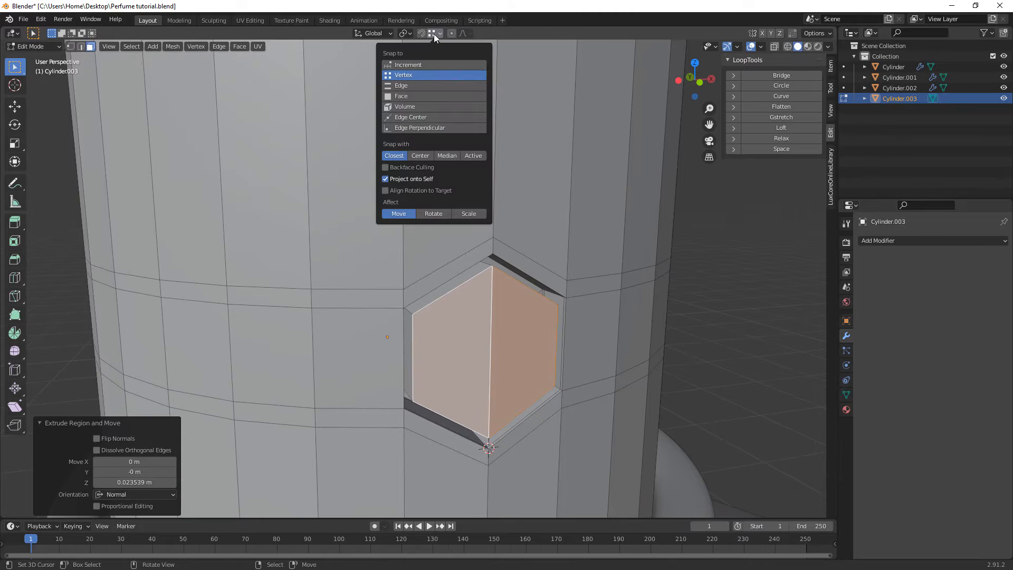
pyautogui.click(439, 65)
# Inset the raised hexagon faces twice, first by about 0.0065 m and again by about 0.0818 m.
pyautogui.moveTo(496, 358); pyautogui.dragTo(565, 309, button='middle')
pyautogui.press('i')
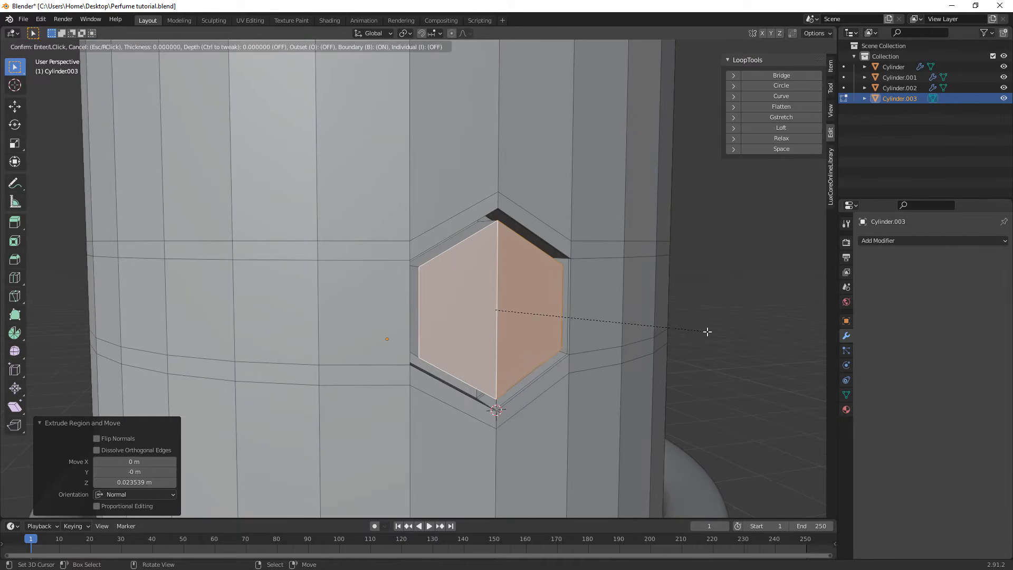
pyautogui.click(706, 332)
pyautogui.press('i')
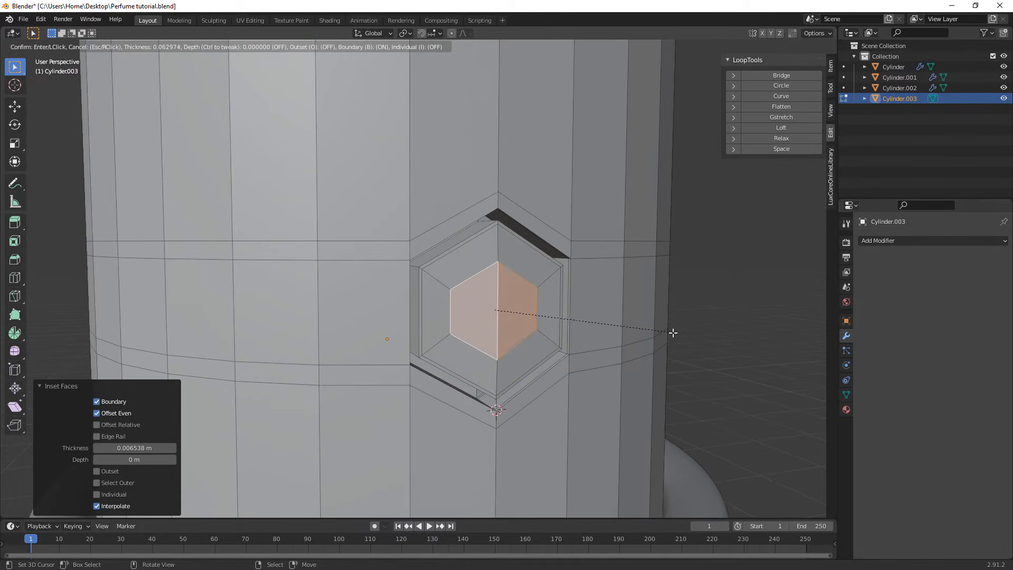
pyautogui.click(665, 334)
# Extrude the small central hexagon faces inward to form the inner nozzle hole.
pyautogui.moveTo(665, 335); pyautogui.dragTo(653, 374, button='middle')
pyautogui.press('e')
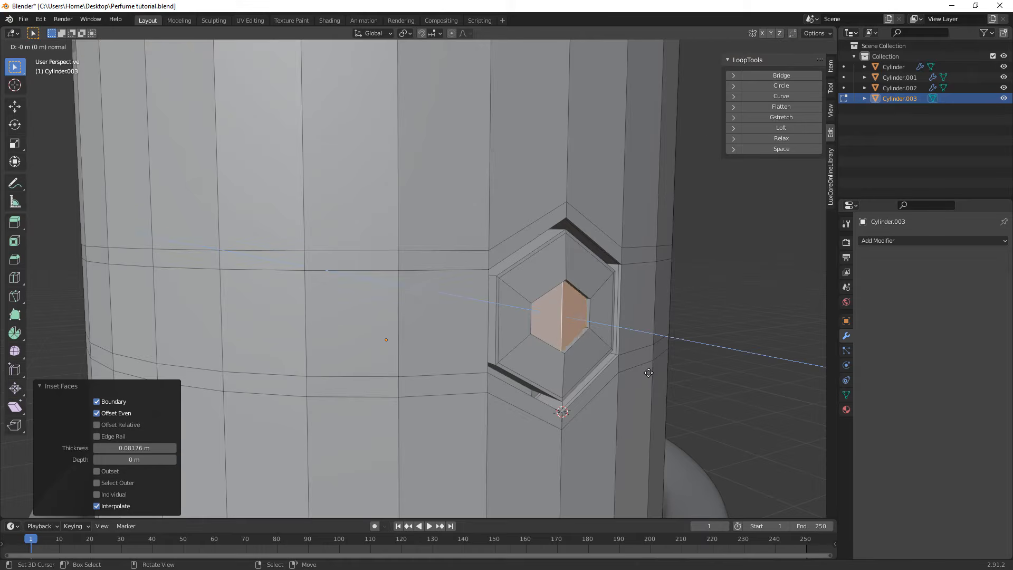
pyautogui.click(623, 354)
# Add an edge loop around the inner hole's side walls, bevel it about 0.0185 m wide and scale the result along Y.
pyautogui.hotkey('ctrl', 'r')
pyautogui.click(581, 328)
pyautogui.rightClick(581, 328)
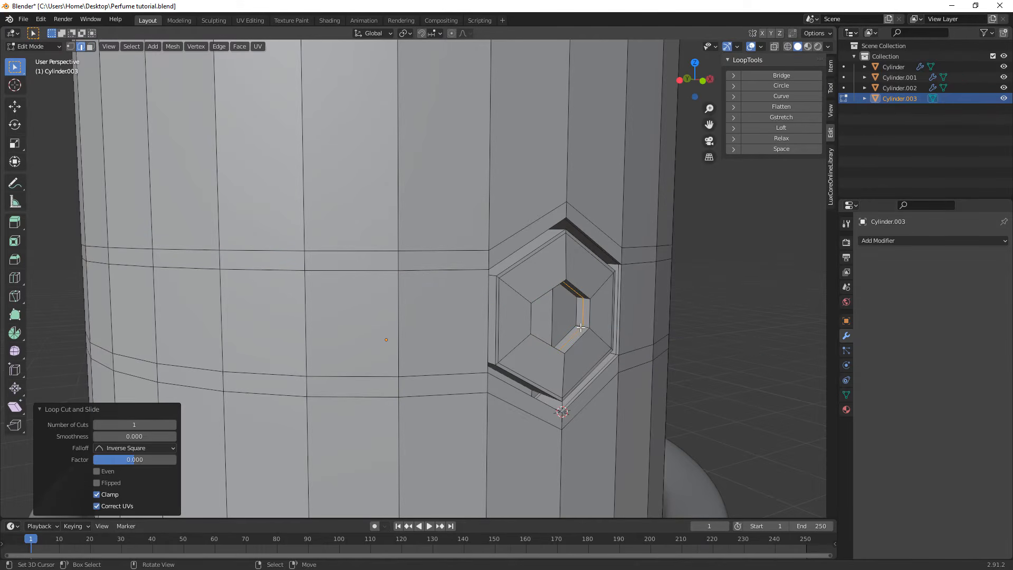
pyautogui.hotkey('ctrl', 'b')
pyautogui.click(638, 336)
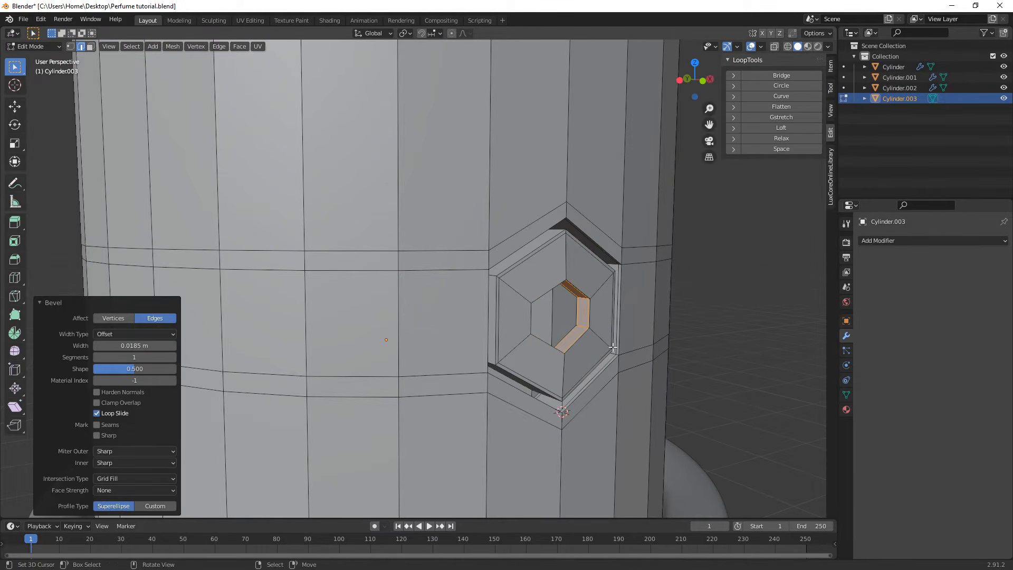
pyautogui.press('s')
pyautogui.press('y')
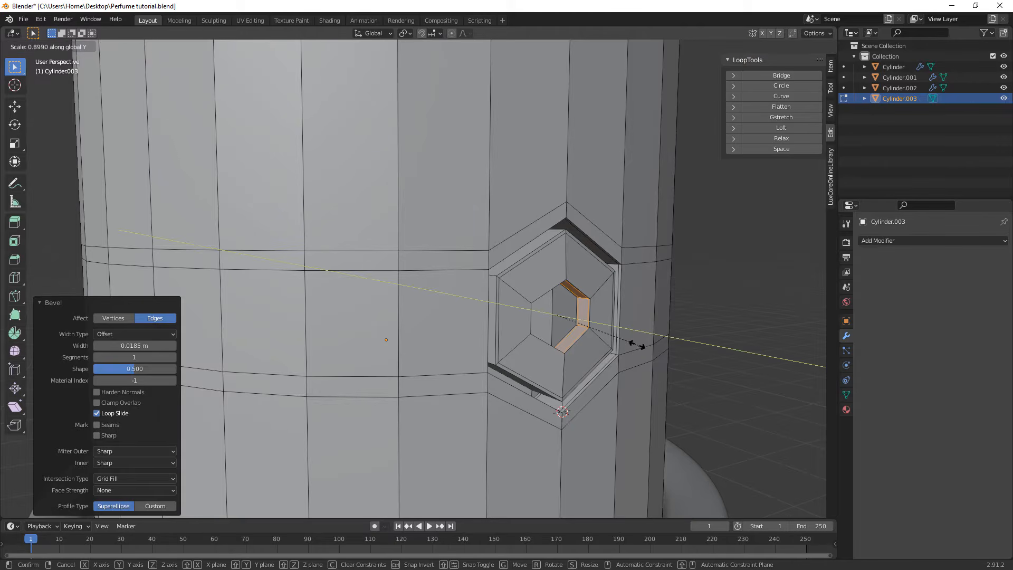
# Scale the selected inner faces of the hexagonal nozzle hole to about 0.9 along the Y axis.
pyautogui.click(629, 341)
pyautogui.hotkey('ctrl', 'r')
pyautogui.click(600, 349)
pyautogui.rightClick(600, 348)
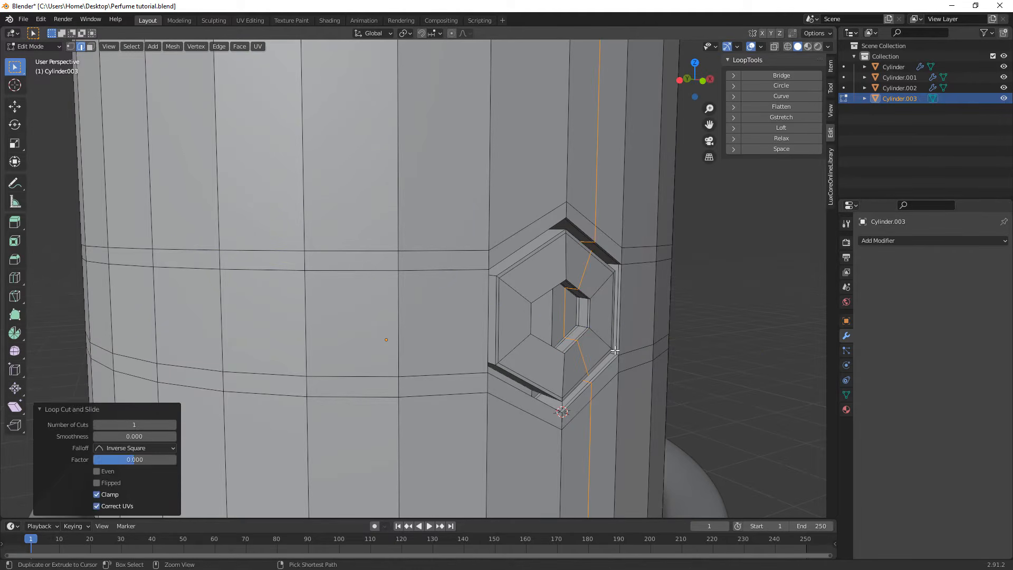
pyautogui.hotkey('ctrl', 'z')
# Add a loop cut around the nozzle's inner hexagon, slid close to the hole's edge, and return to Object Mode.
pyautogui.hotkey('ctrl', 'r')
pyautogui.click(605, 341)
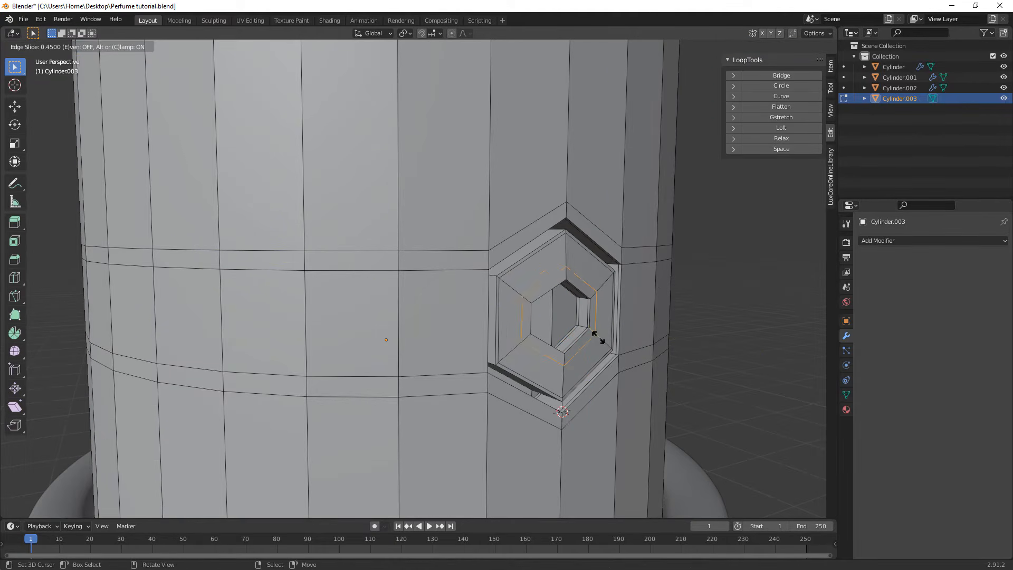
pyautogui.click(596, 335)
pyautogui.press('Tab')
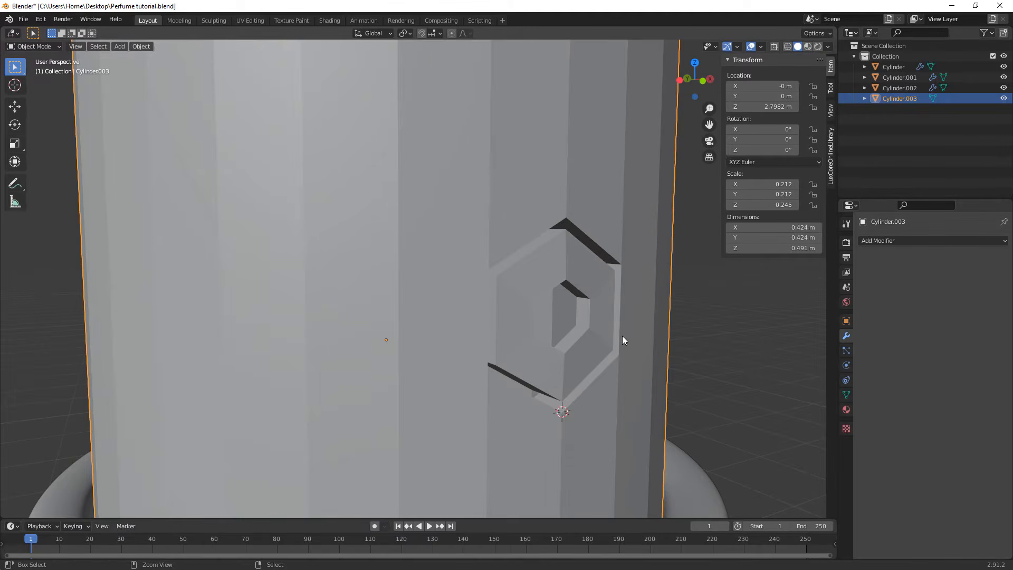
# Add a level 2 Subdivision modifier to the spray head and shade it smooth.
pyautogui.press('KP_Decimal')
pyautogui.moveTo(613, 333); pyautogui.dragTo(581, 347, button='middle')
pyautogui.hotkey('ctrl', '2')
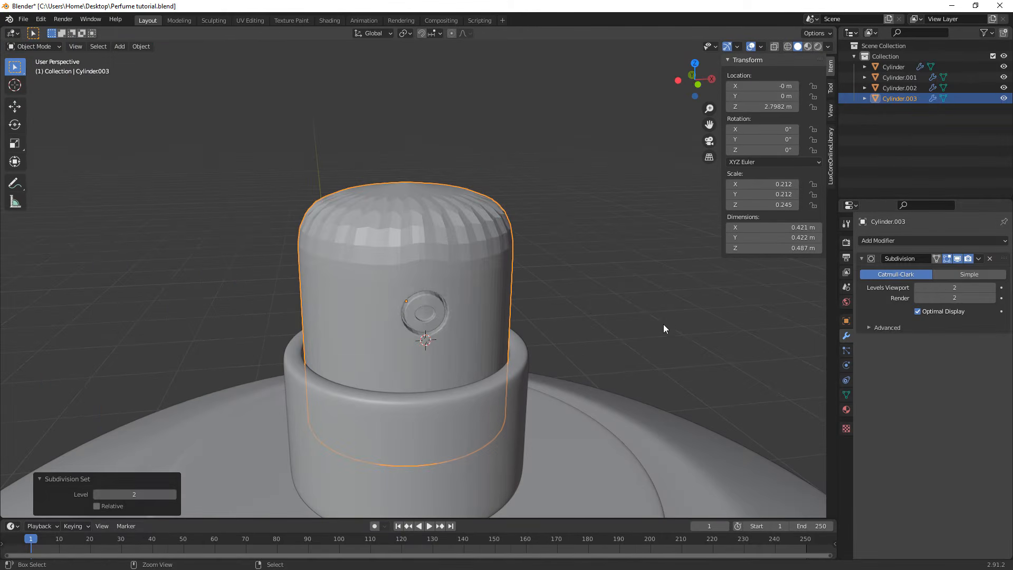
pyautogui.moveTo(453, 302); pyautogui.dragTo(492, 252, button='middle')
pyautogui.rightClick(517, 292)
pyautogui.click(513, 290)
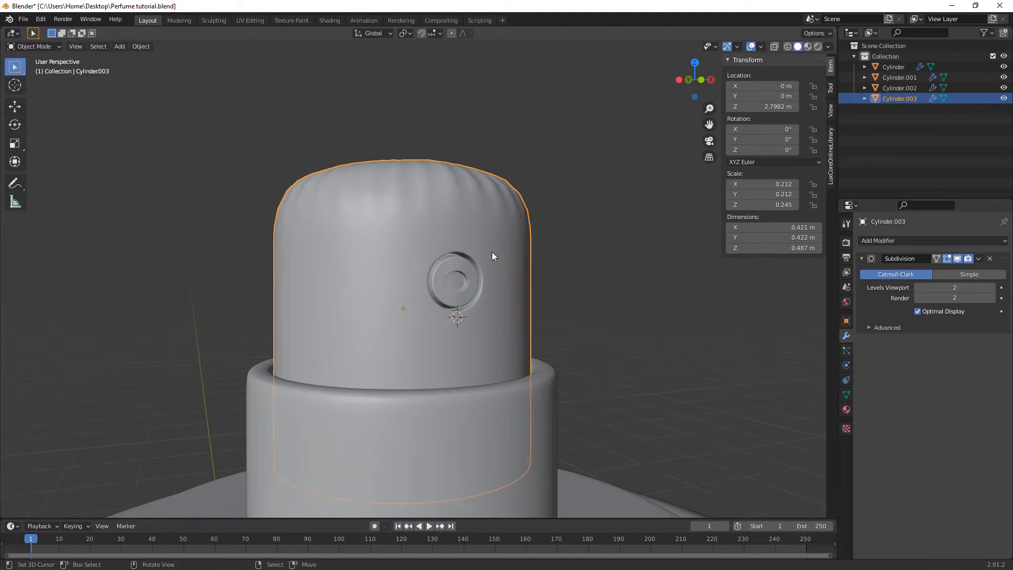
# Add a centred horizontal loop cut between the nozzle and the spray head's top, and flatten it by scaling Z to 0.
pyautogui.moveTo(465, 160); pyautogui.dragTo(486, 270, button='middle')
pyautogui.press('Tab')
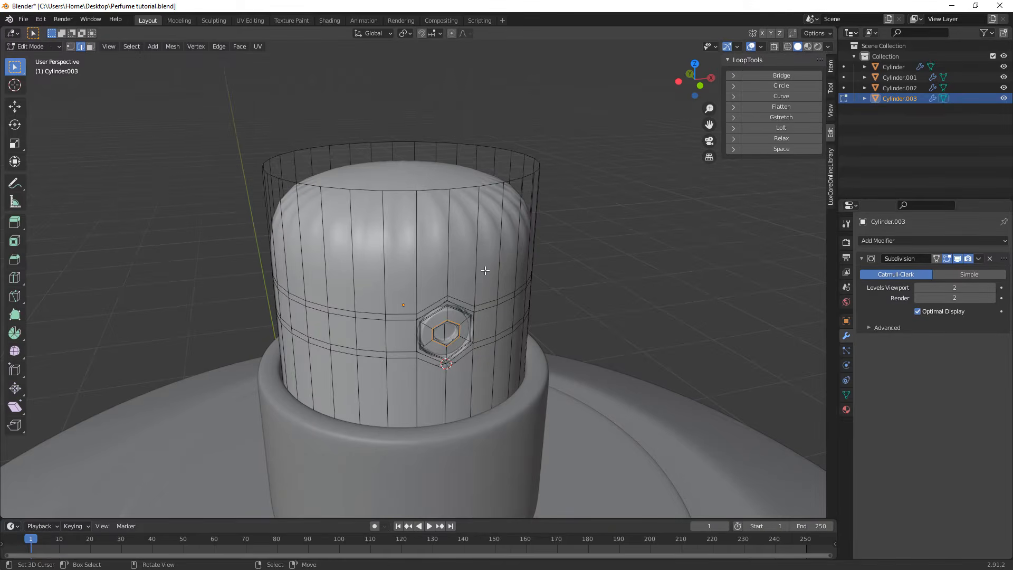
pyautogui.hotkey('ctrl', 'r')
pyautogui.click(503, 231)
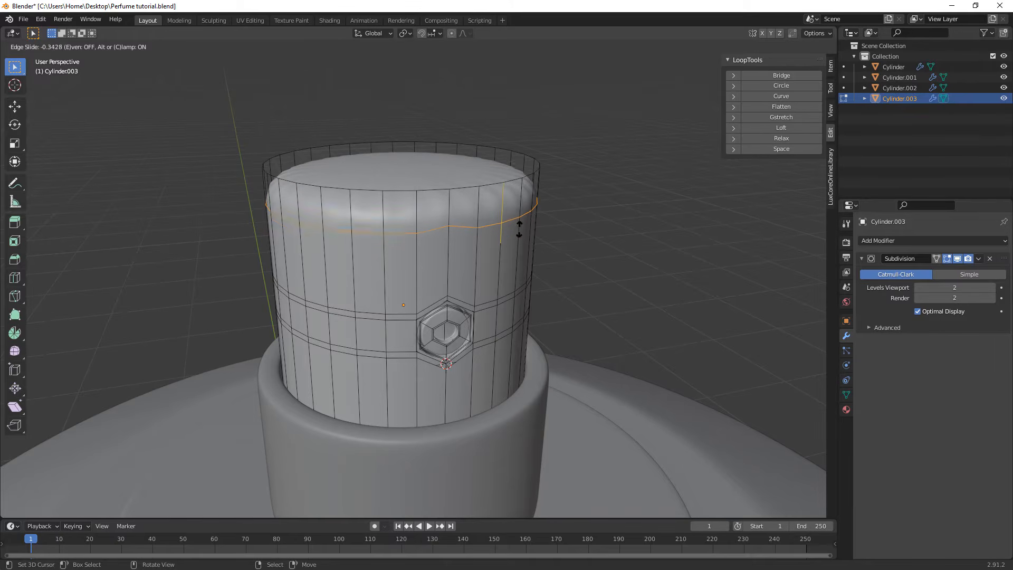
pyautogui.rightClick(524, 224)
pyautogui.press('s')
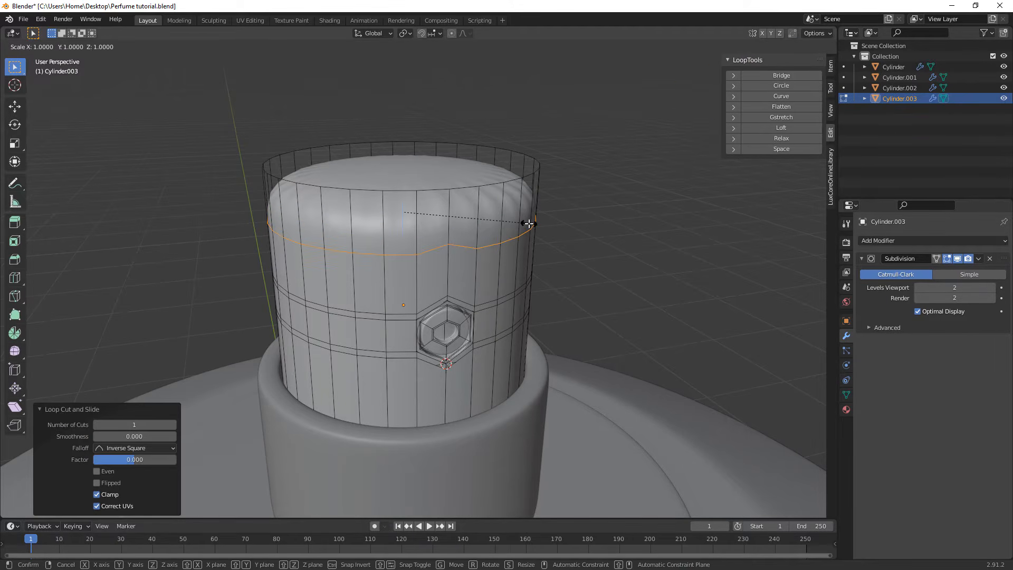
pyautogui.press('z')
pyautogui.press('Return')
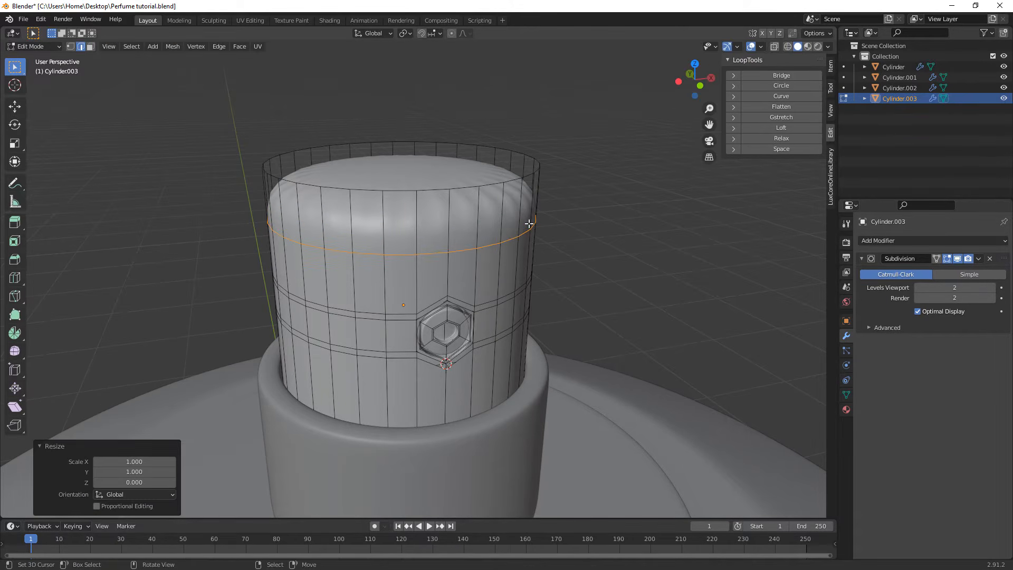
# Move the flattened loop up about 0.077 m along Z, close to the spray head's top rim.
pyautogui.press('g')
pyautogui.press('z')
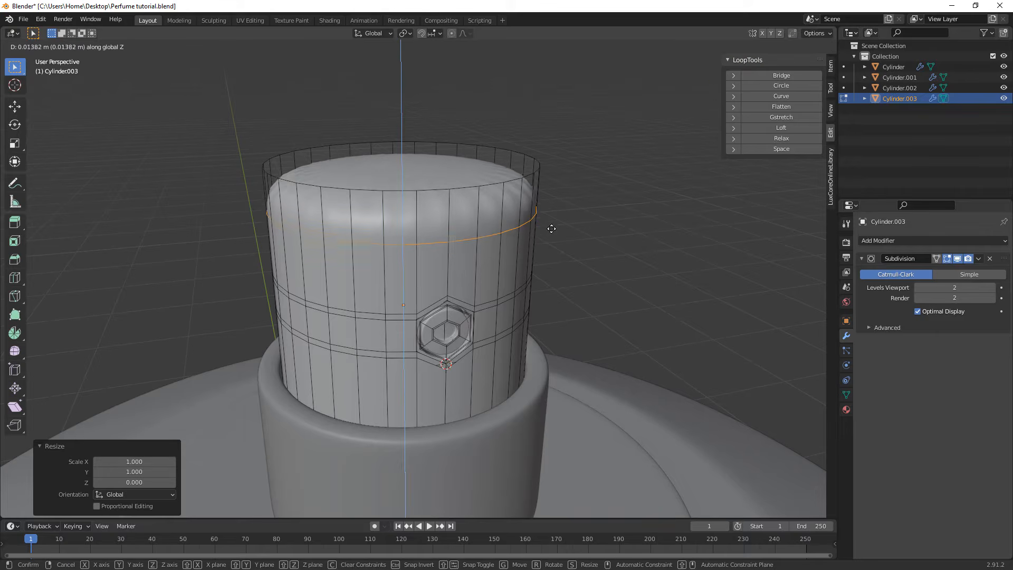
pyautogui.click(562, 197)
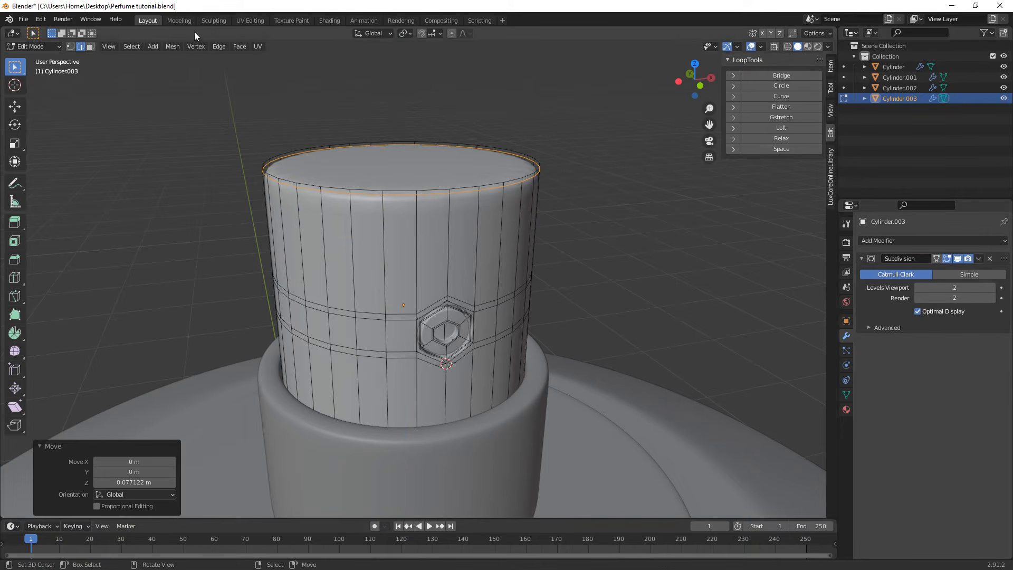
# Inset the spray head's top face twice, by about 0.043 m and 0.077 m, and check the shape in Object Mode.
pyautogui.press('f')
pyautogui.press('i')
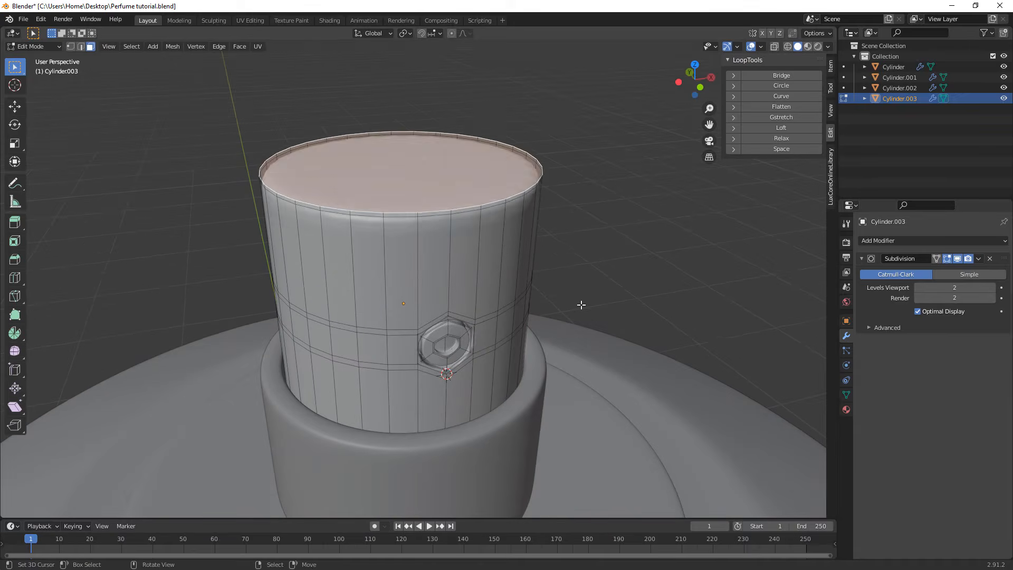
pyautogui.click(575, 298)
pyautogui.press('i')
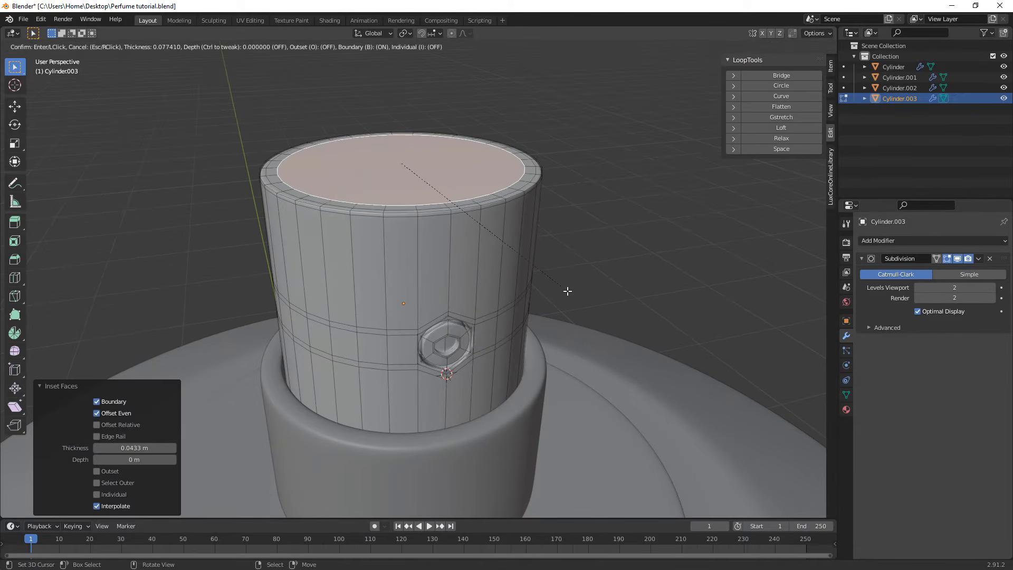
pyautogui.click(568, 291)
pyautogui.press('Tab')
pyautogui.scroll(-6, 477, 271)
pyautogui.moveTo(477, 273); pyautogui.dragTo(443, 267, button='middle')
pyautogui.scroll(4, 471, 262)
# Expand the top face selection to the surrounding faces, lower it about 0.035 m along Z, and save the file.
pyautogui.press('Tab')
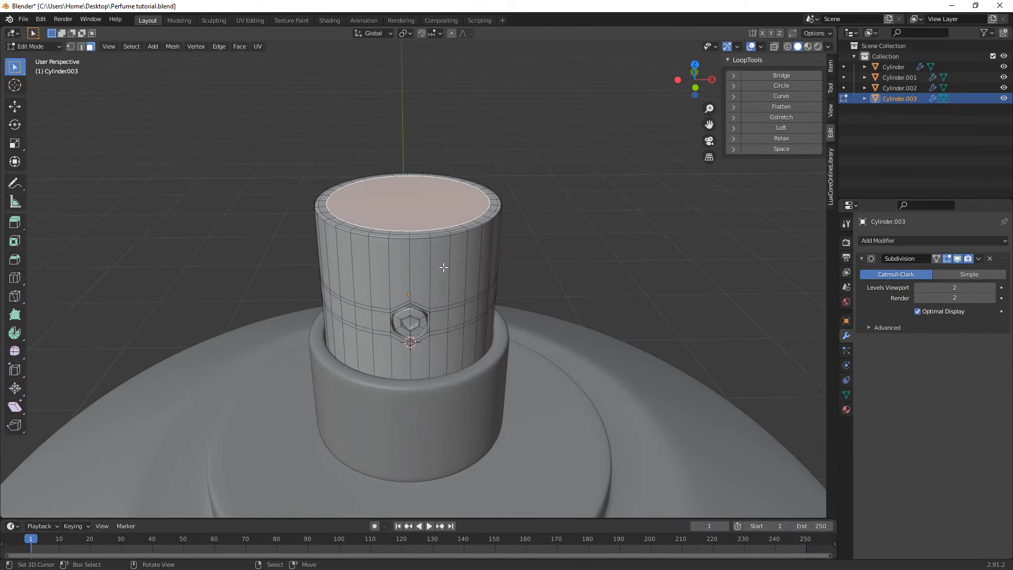
pyautogui.press('ctrl+KP_Add')
pyautogui.press('g')
pyautogui.press('z')
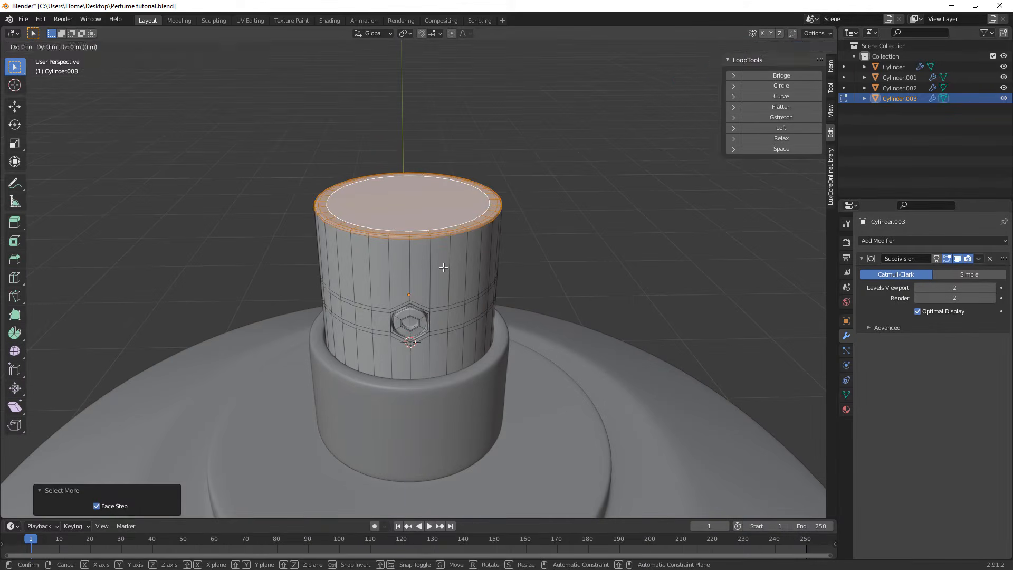
pyautogui.click(446, 278)
pyautogui.press('KP_1')
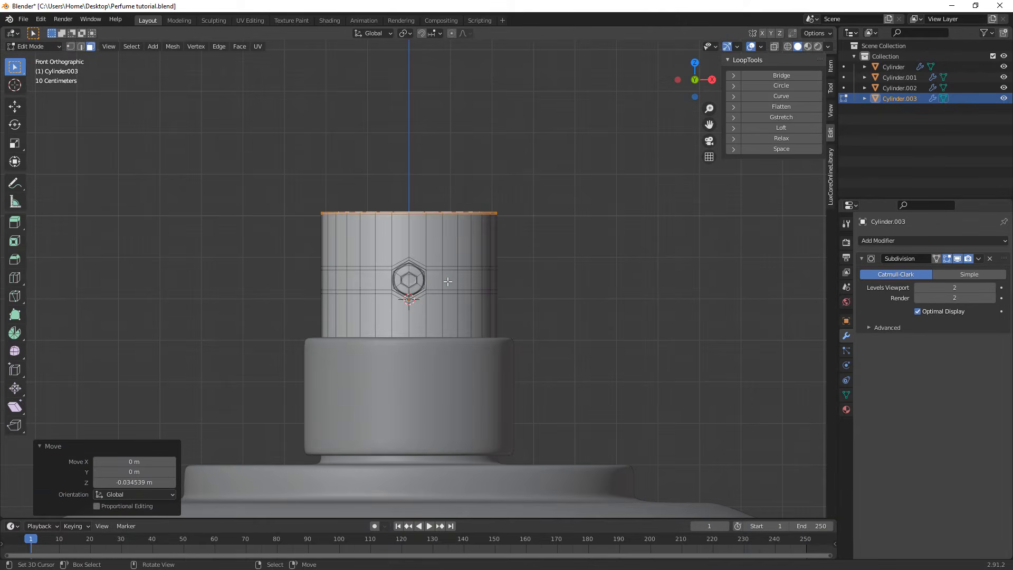
pyautogui.press('Tab')
pyautogui.scroll(-2, 447, 281)
pyautogui.moveTo(470, 299)
pyautogui.mouseDown(button='middle')
pyautogui.moveTo(496, 318)
pyautogui.moveTo(591, 322)
pyautogui.moveTo(472, 287)
pyautogui.mouseUp(button='middle')
pyautogui.scroll(-3, 499, 289)
pyautogui.scroll(4, 472, 287)
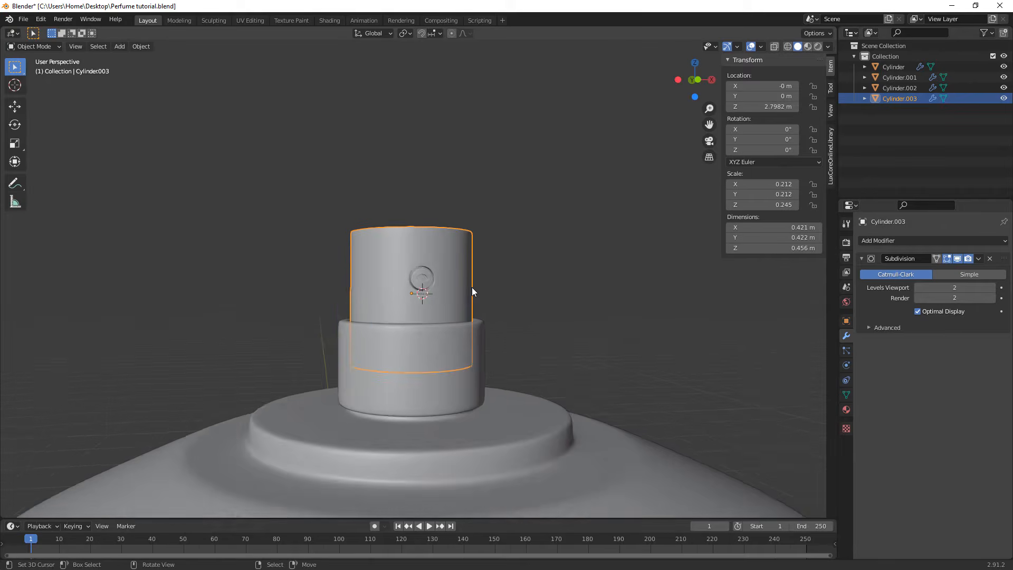
pyautogui.scroll(2, 491, 290)
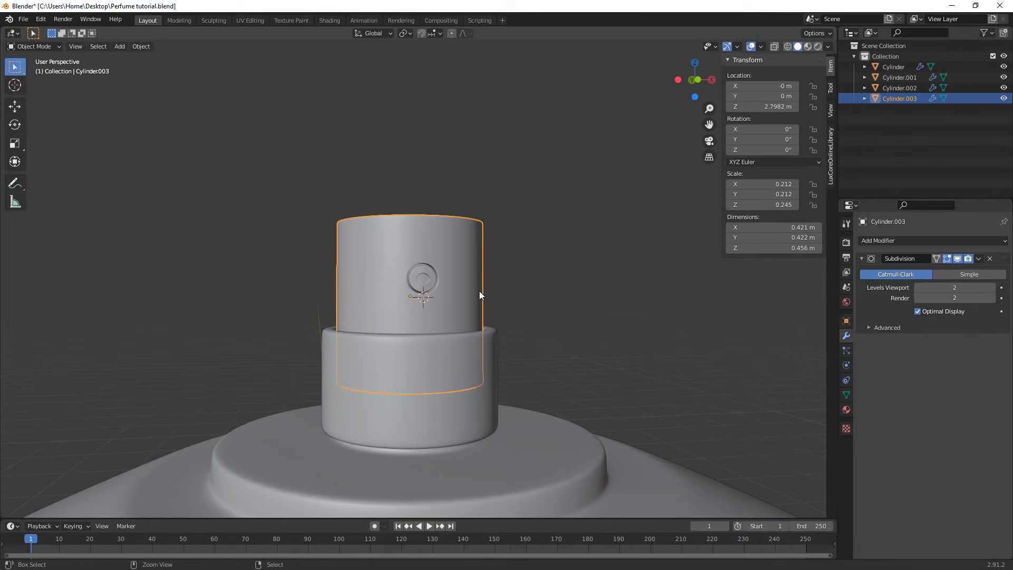
pyautogui.hotkey('ctrl', 's')
# Duplicate the collar's lower horizontal edge loop in place and separate the selection into its own object.
pyautogui.click(457, 362)
pyautogui.press('Tab')
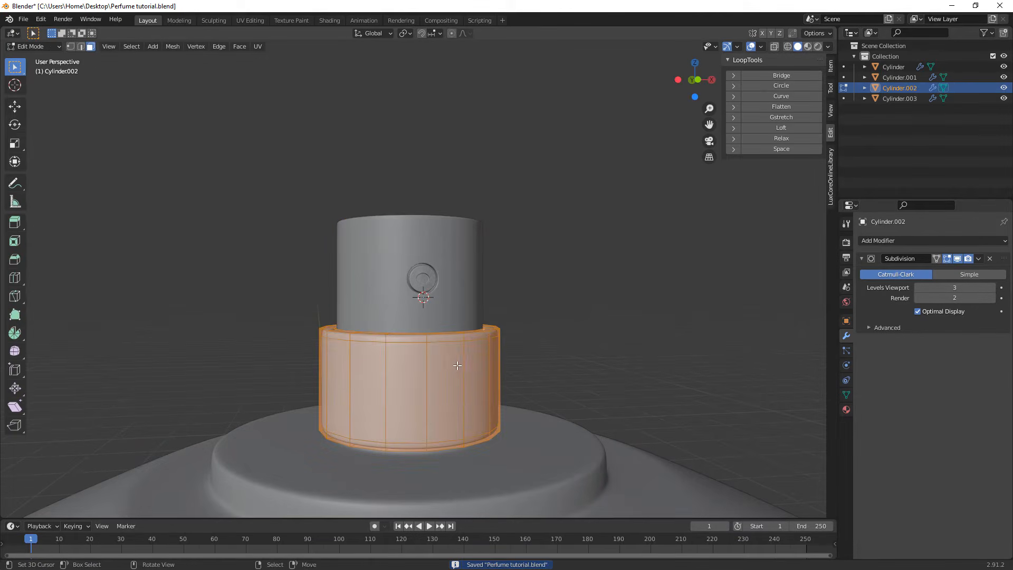
pyautogui.scroll(-1, 454, 369)
pyautogui.click(414, 410)
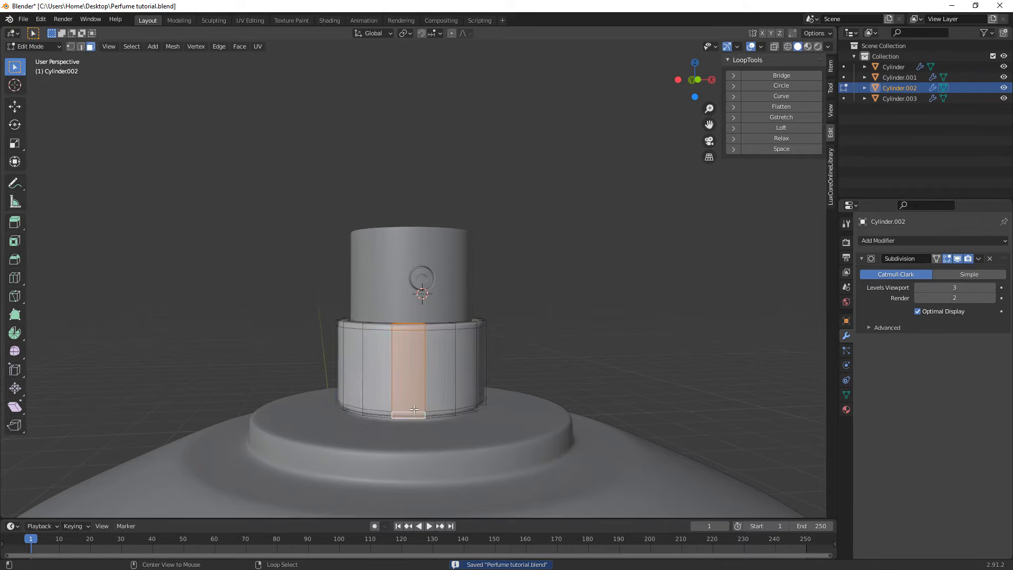
pyautogui.click(82, 47)
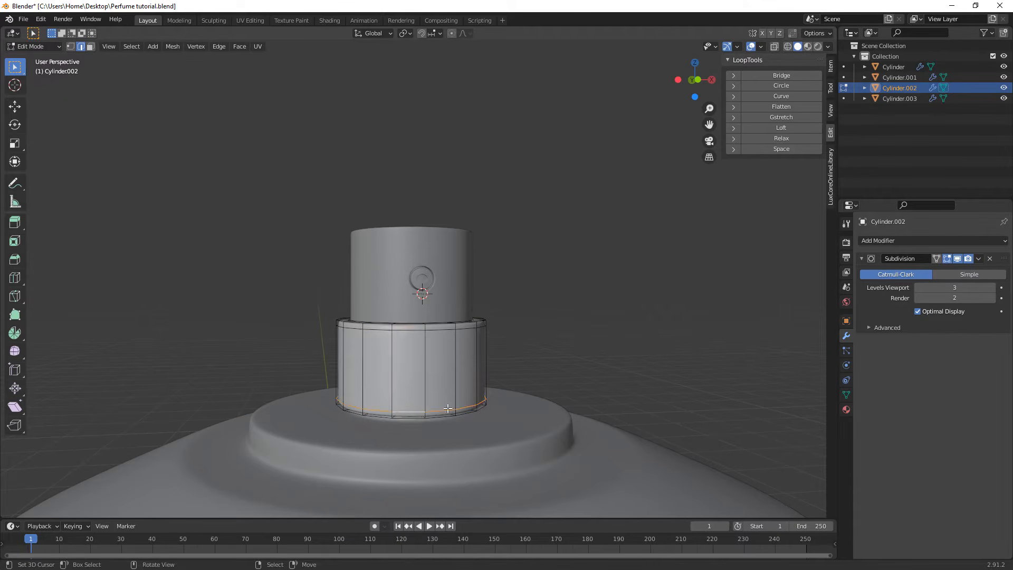
pyautogui.hotkey('shift', 'd')
pyautogui.rightClick(498, 384)
pyautogui.press('p')
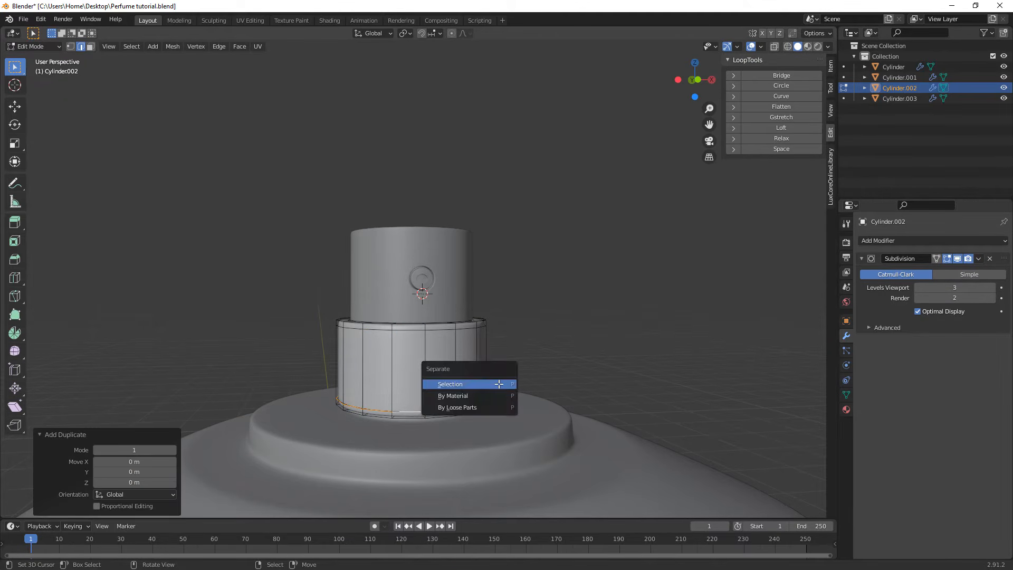
pyautogui.click(499, 384)
pyautogui.press('Tab')
# Extrude the separated ring upward along Z to just above the spray head and fill its open top.
pyautogui.click(445, 407)
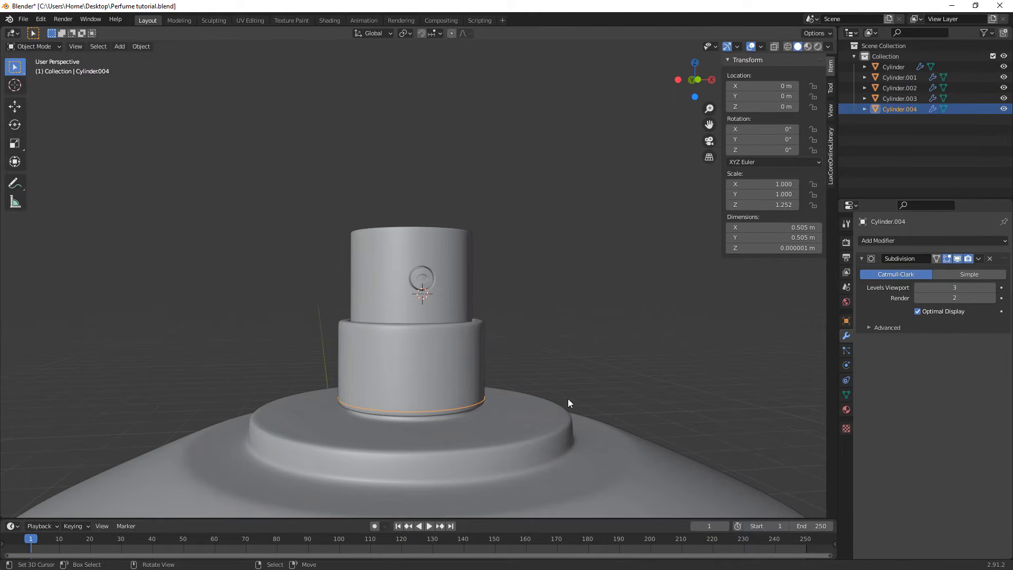
pyautogui.press('Tab')
pyautogui.moveTo(543, 399); pyautogui.dragTo(534, 409, button='middle')
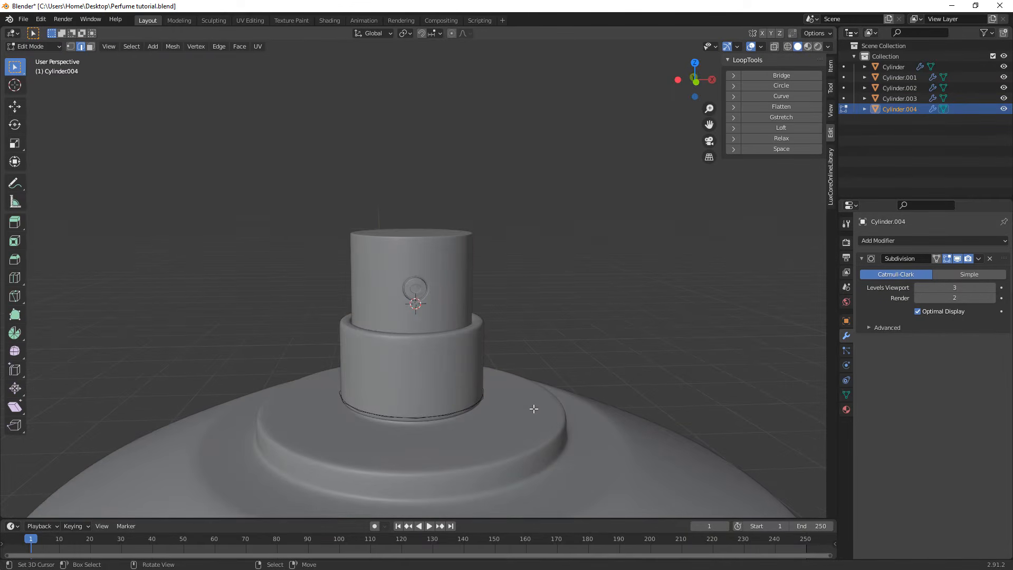
pyautogui.press('e')
pyautogui.press('z')
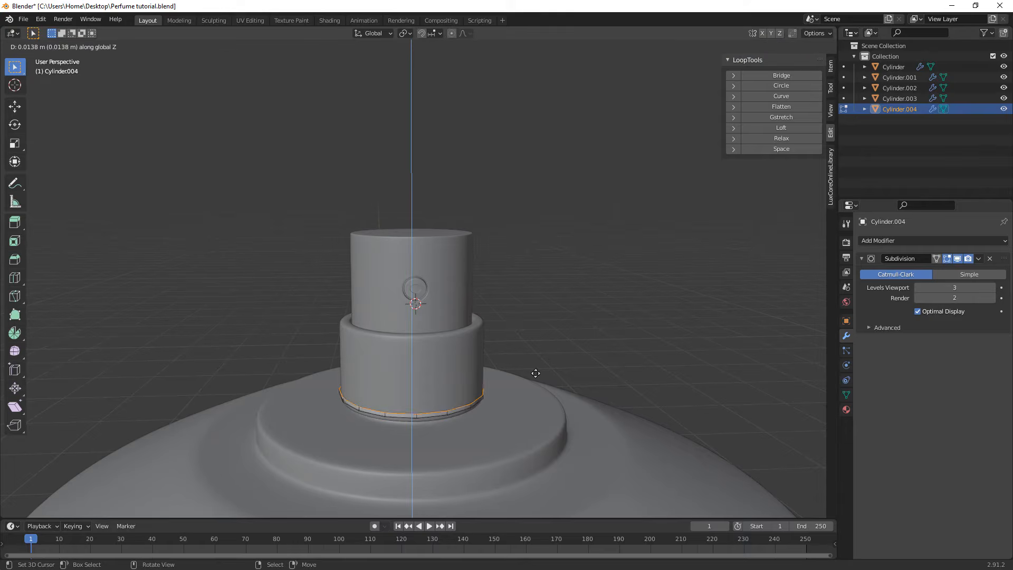
pyautogui.click(554, 249)
pyautogui.hotkey('alt', 'z')
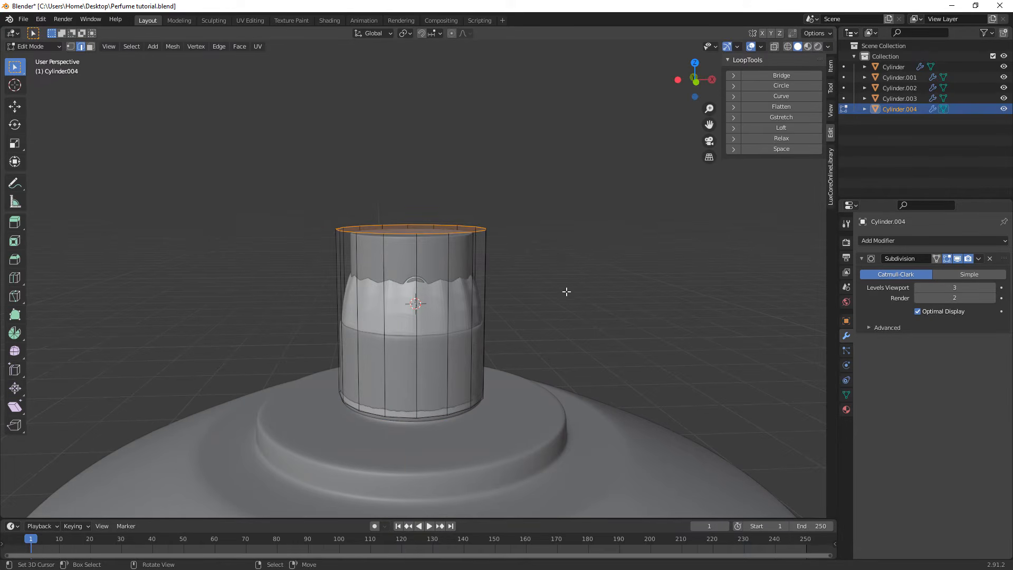
# Add a horizontal loop cut to the outer cap and slide it up close to the top rim.
pyautogui.moveTo(451, 260); pyautogui.dragTo(456, 277, button='middle')
pyautogui.hotkey('ctrl', 'r')
pyautogui.click(492, 316)
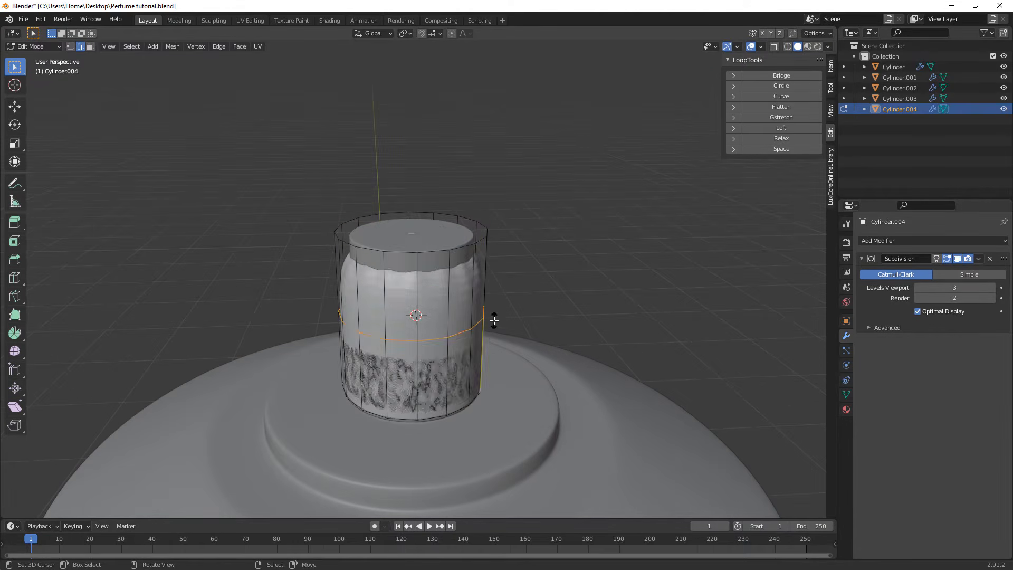
pyautogui.click(501, 244)
# Inset the outer cap's top face twice, by about 0.014 m and 0.017 m, and return to Object Mode.
pyautogui.press('3')
pyautogui.click(410, 220)
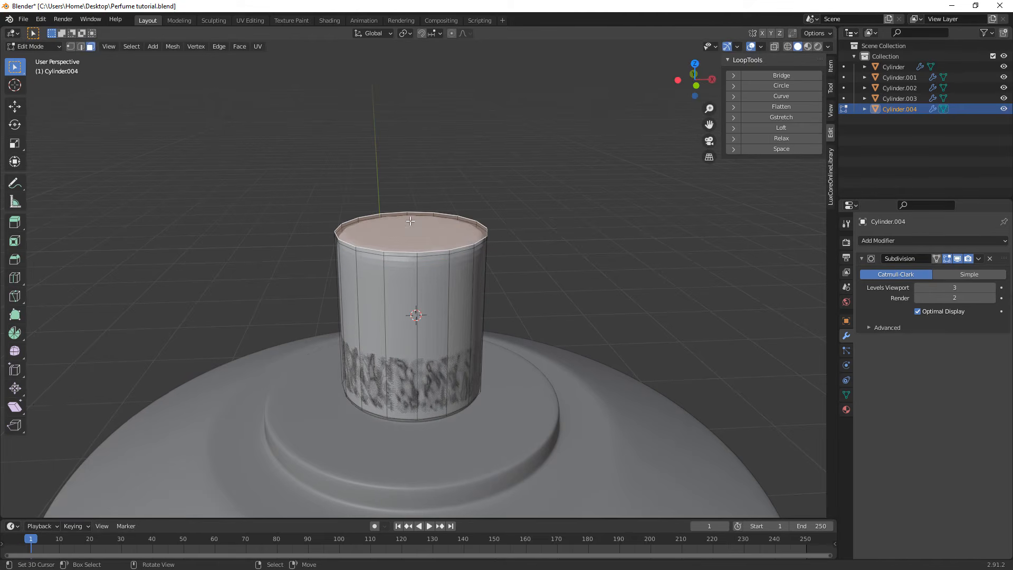
pyautogui.press('i')
pyautogui.click(570, 306)
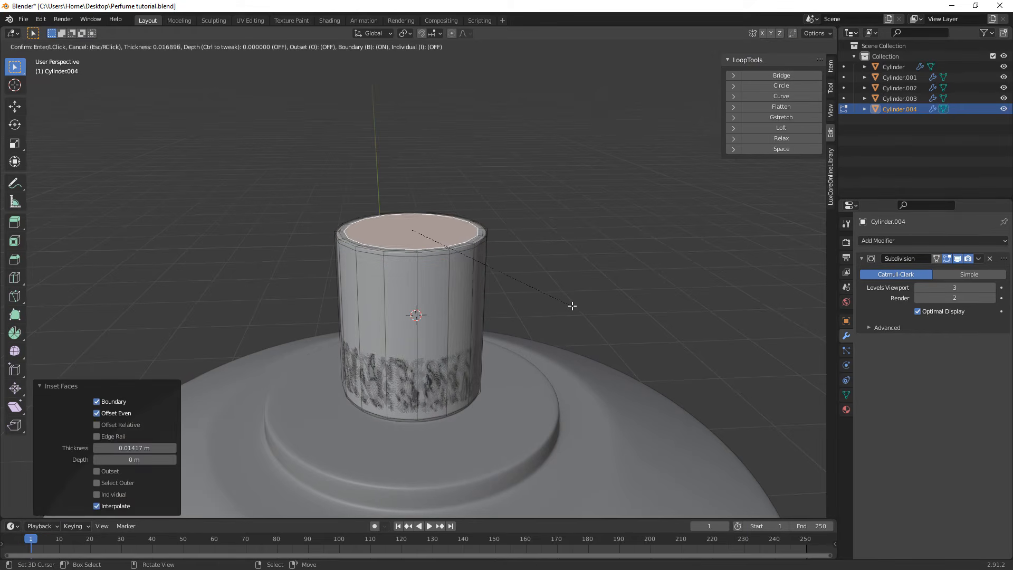
pyautogui.press('Tab')
pyautogui.moveTo(555, 305); pyautogui.dragTo(589, 287, button='middle')
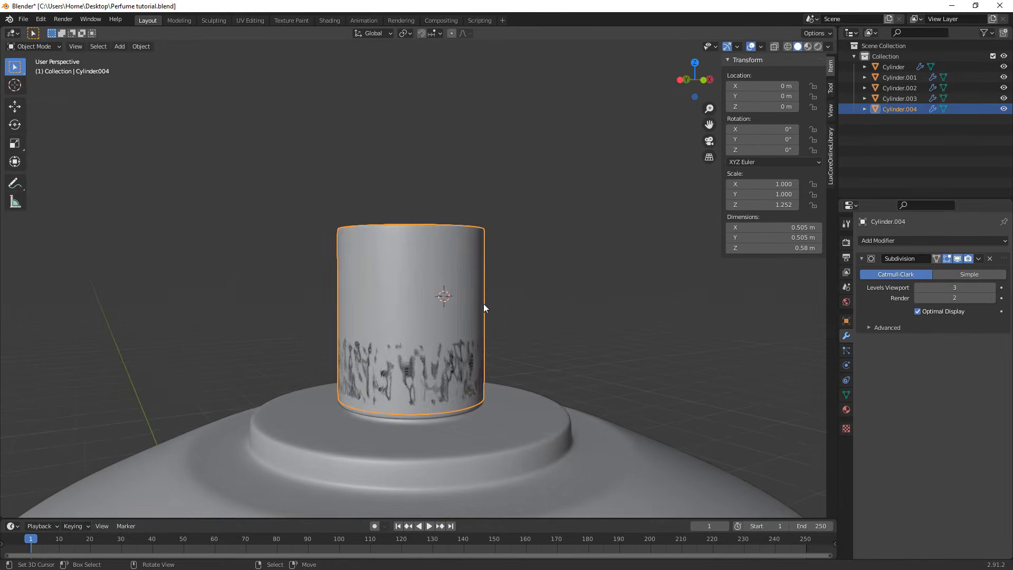
# Add a Solidify modifier to the outer cap with offset 1 and thickness 0.014 m.
pyautogui.scroll(1, 477, 316)
pyautogui.click(926, 241)
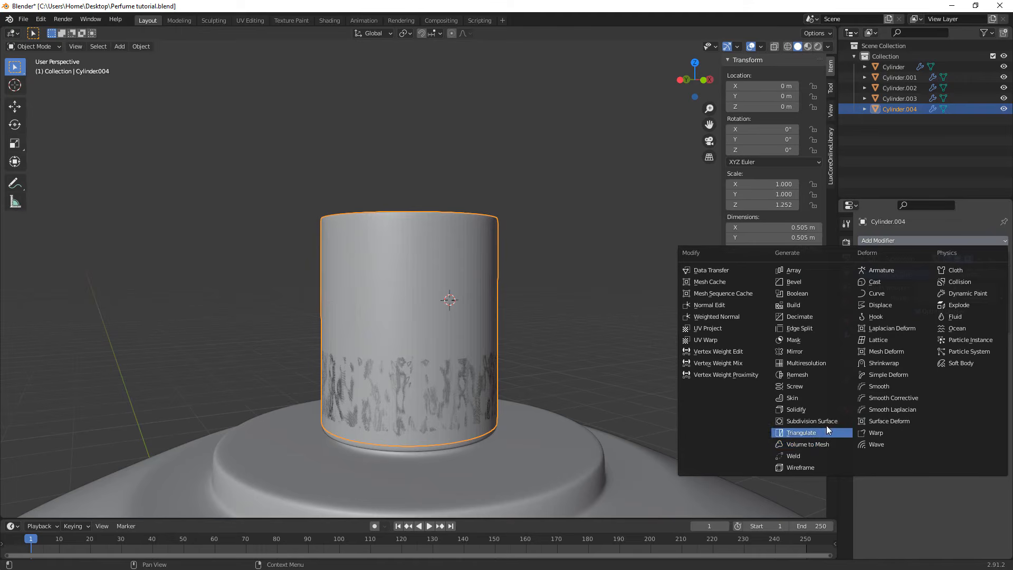
pyautogui.click(825, 411)
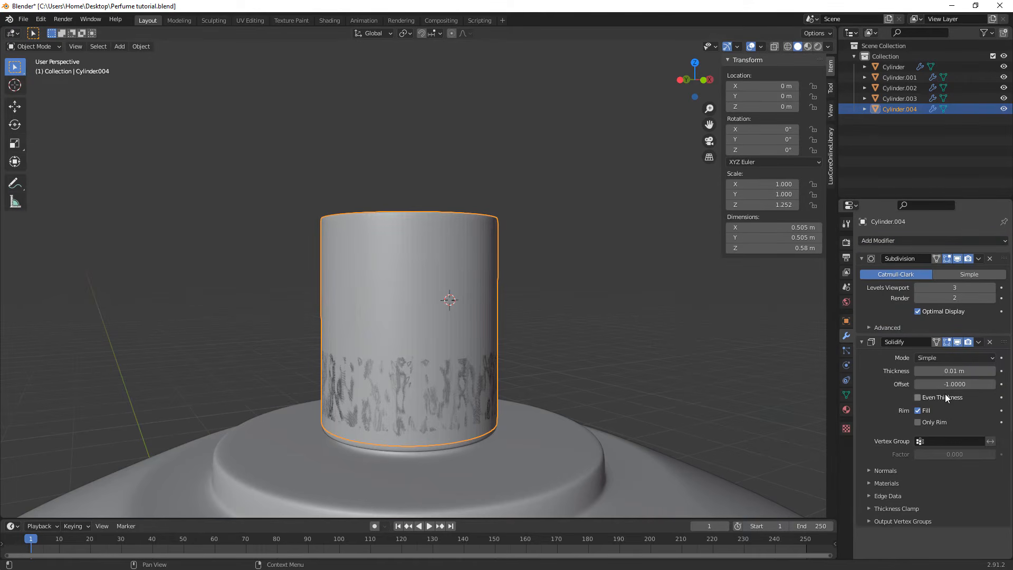
pyautogui.moveTo(948, 382); pyautogui.dragTo(996, 382)
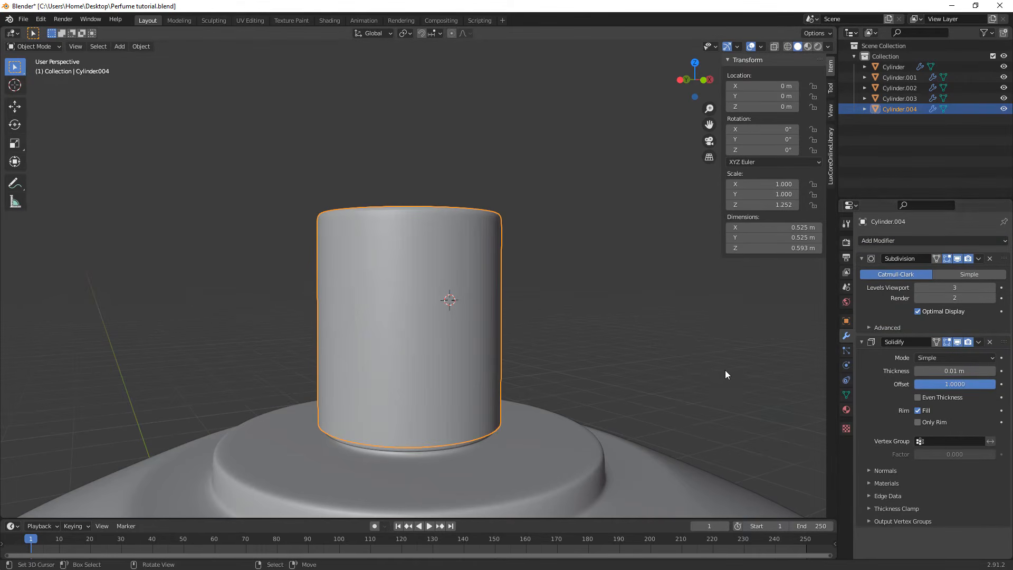
pyautogui.moveTo(725, 369); pyautogui.dragTo(681, 349, button='middle')
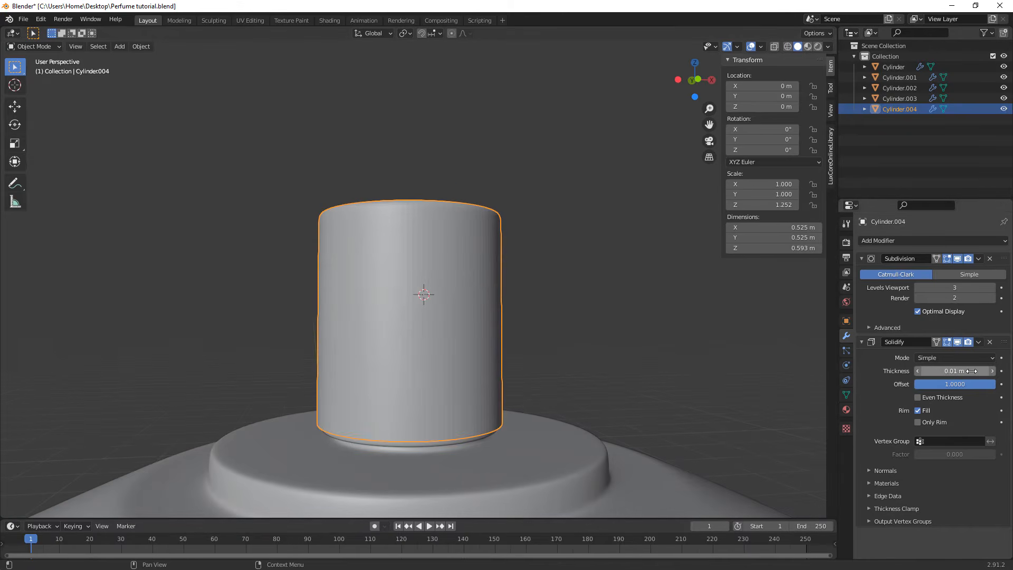
pyautogui.moveTo(956, 371); pyautogui.dragTo(976, 371)
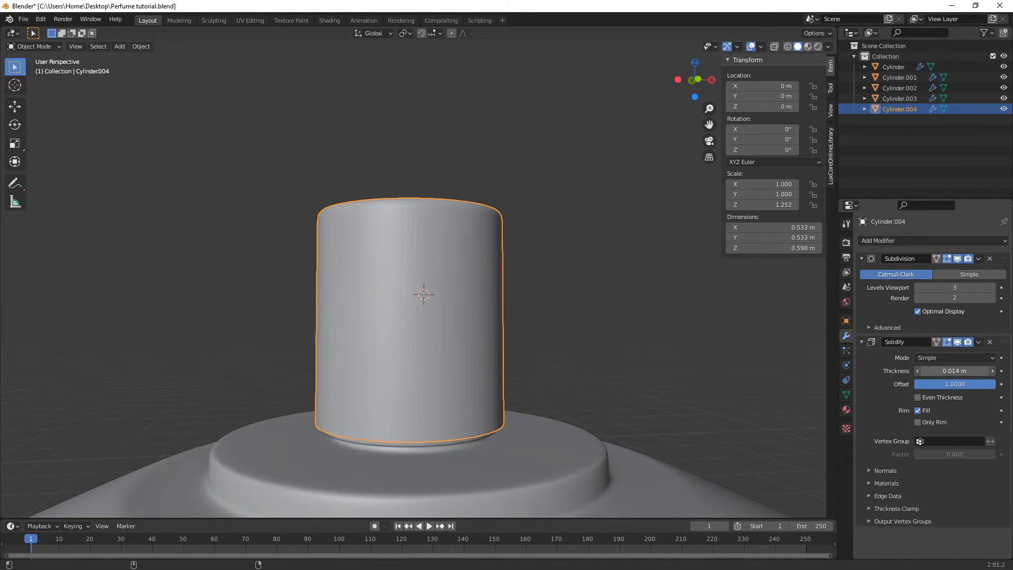
# Set the outer cap's origin to its center of mass (volume).
pyautogui.press('Tab')
pyautogui.press('Tab')
pyautogui.scroll(-8, 538, 346)
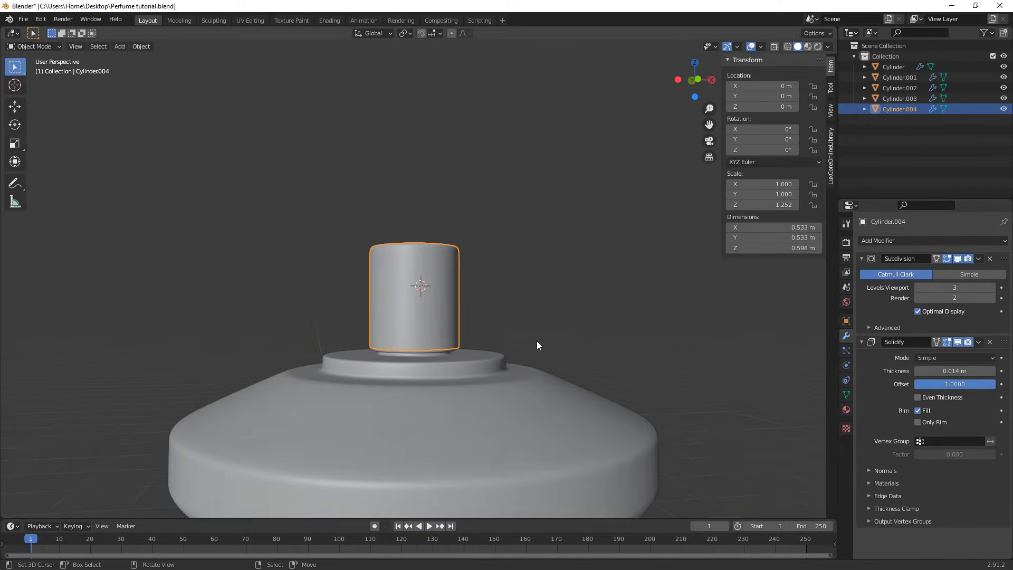
pyautogui.moveTo(536, 342)
pyautogui.mouseDown(button='middle')
pyautogui.moveTo(417, 387)
pyautogui.moveTo(559, 348)
pyautogui.moveTo(522, 332)
pyautogui.moveTo(532, 344)
pyautogui.mouseUp(button='middle')
pyautogui.press('F3')
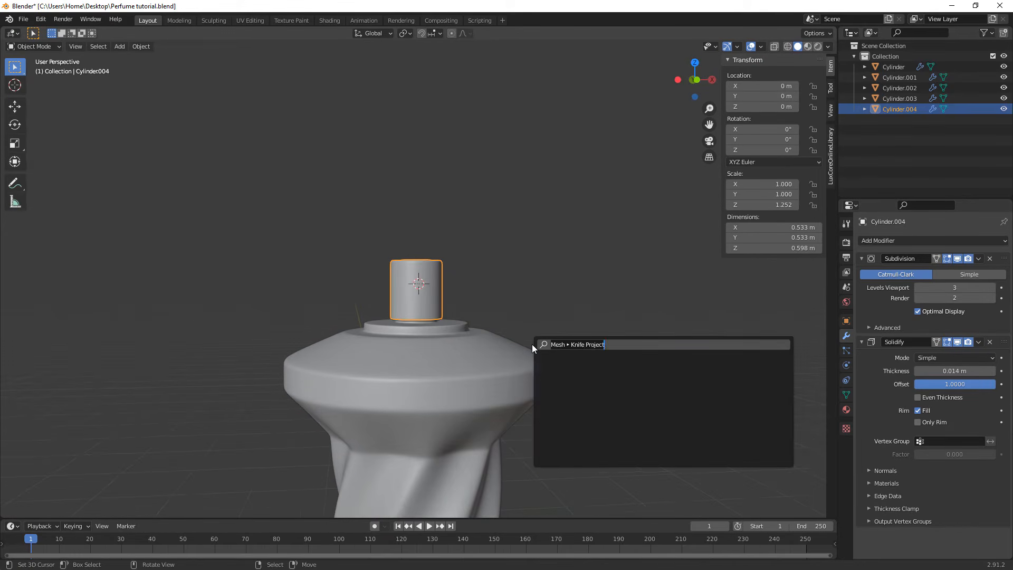
pyautogui.write('set origi')
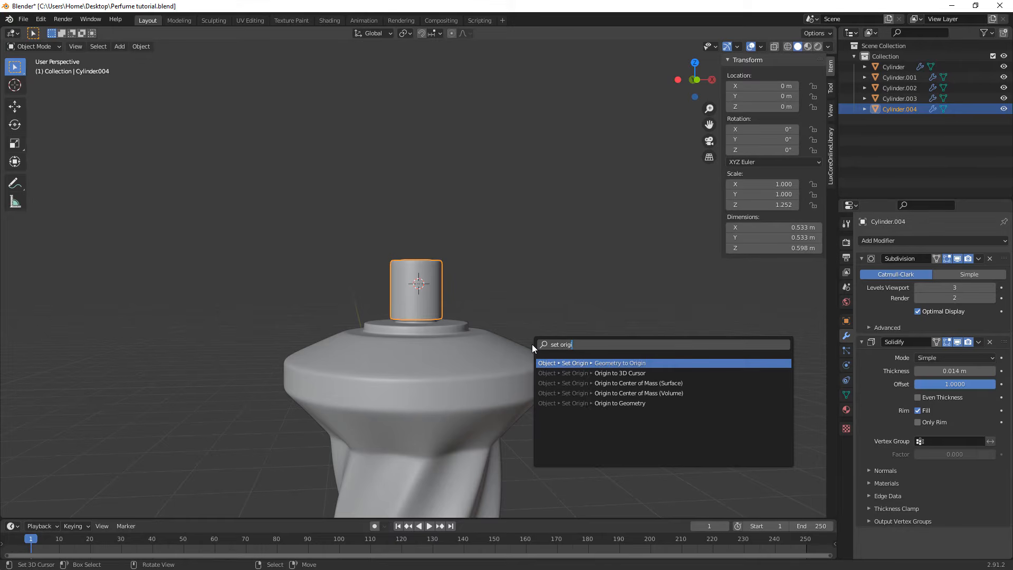
pyautogui.press('Down')
pyautogui.press('Down')
pyautogui.press('Down')
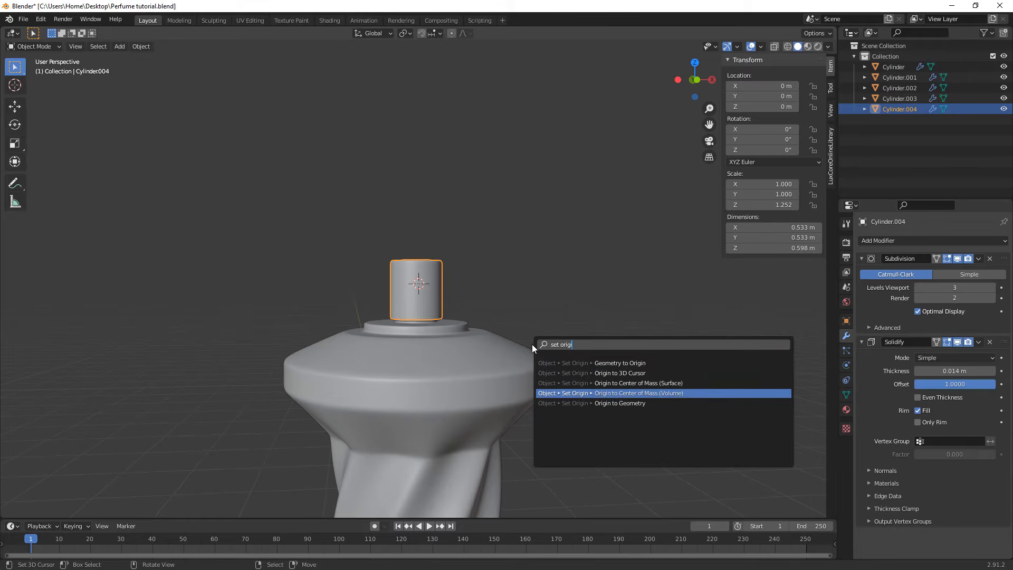
pyautogui.press('Return')
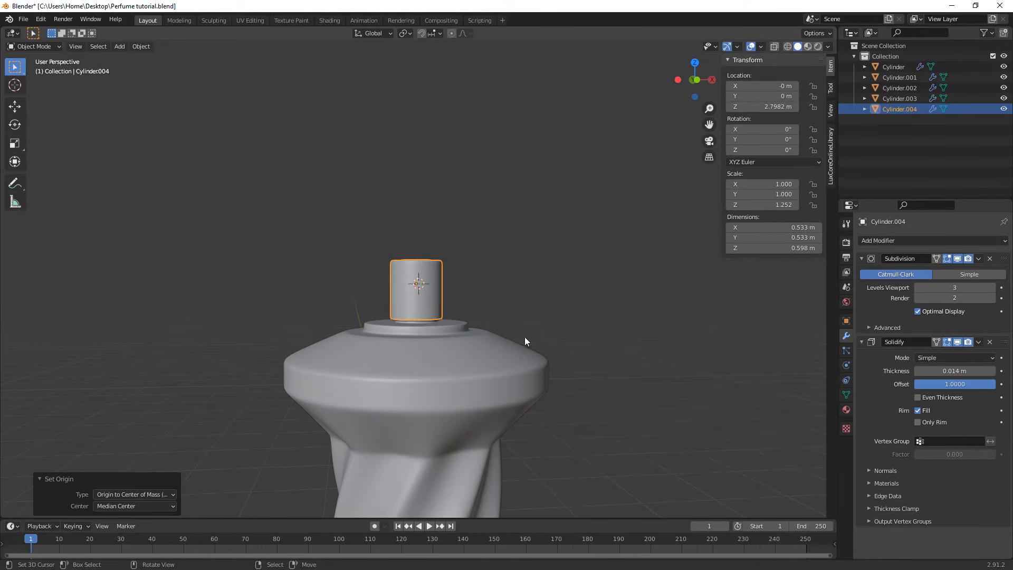
# Move the outer cap about 1.76 m along X, off the spray head and beside the bottle.
pyautogui.scroll(-2, 536, 357)
pyautogui.press('g')
pyautogui.press('x')
pyautogui.click(651, 356)
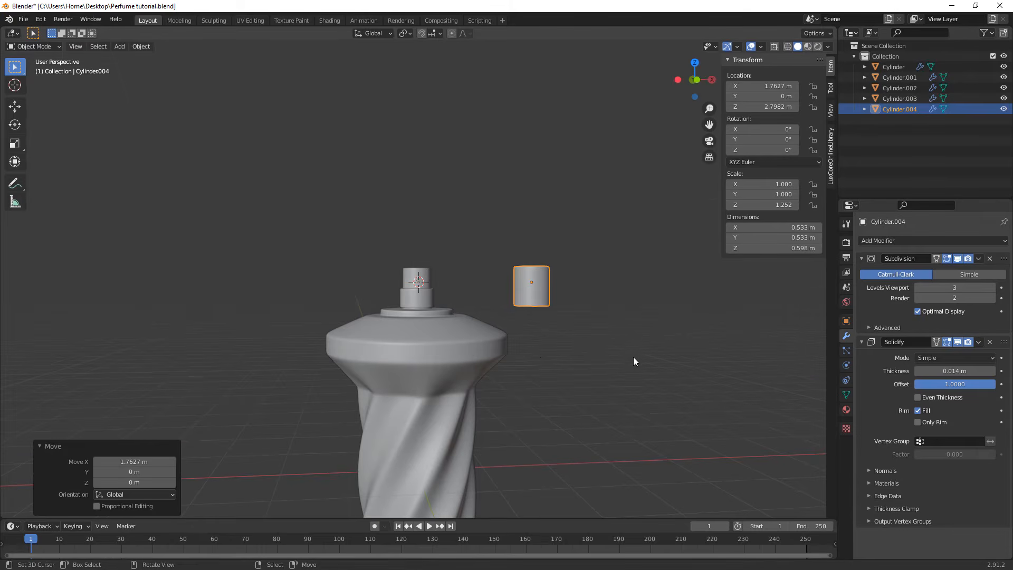
# Increase the outer cap's Solidify thickness to 0.02 m.
pyautogui.moveTo(633, 357); pyautogui.dragTo(500, 414, button='middle')
pyautogui.scroll(2, 499, 262)
pyautogui.scroll(3, 473, 381)
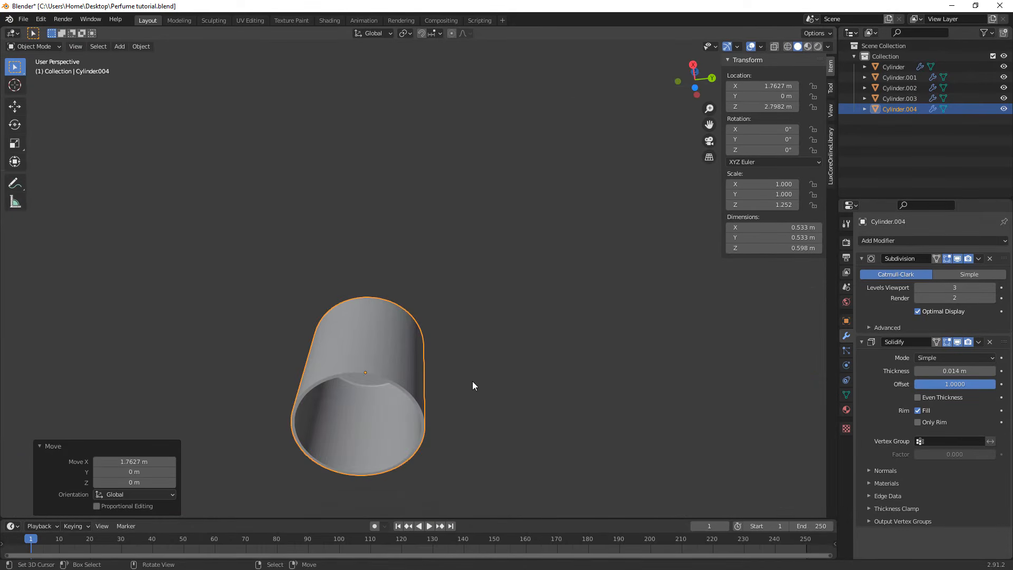
pyautogui.scroll(3, 473, 381)
pyautogui.moveTo(473, 380); pyautogui.dragTo(496, 365, button='middle')
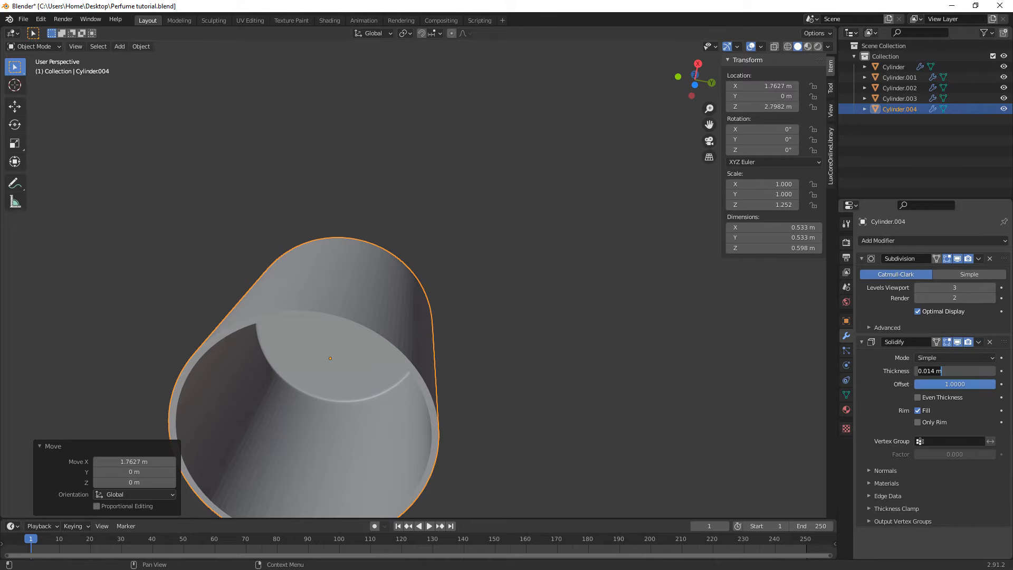
pyautogui.press('Return')
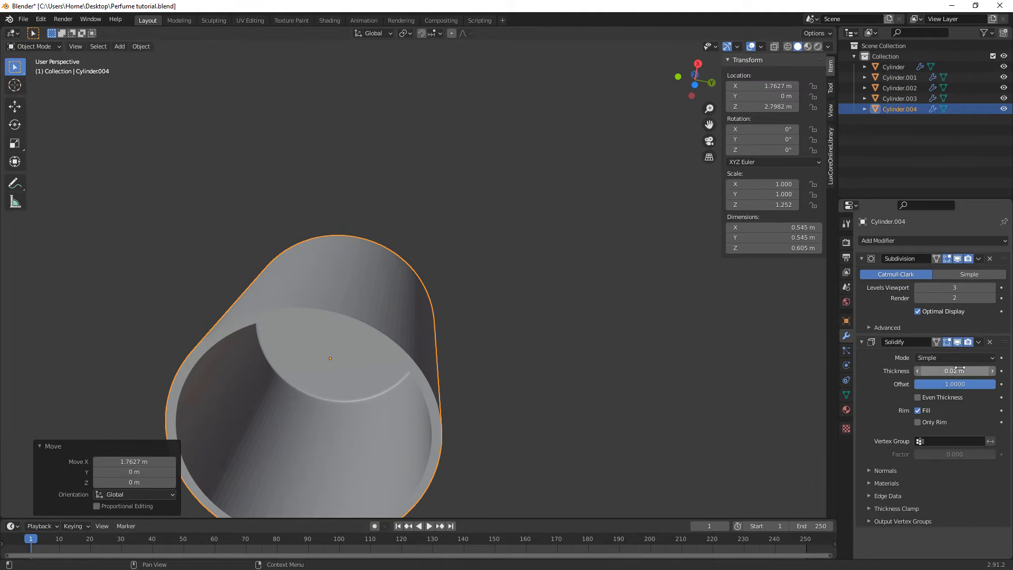
pyautogui.moveTo(506, 364); pyautogui.dragTo(629, 367, button='middle')
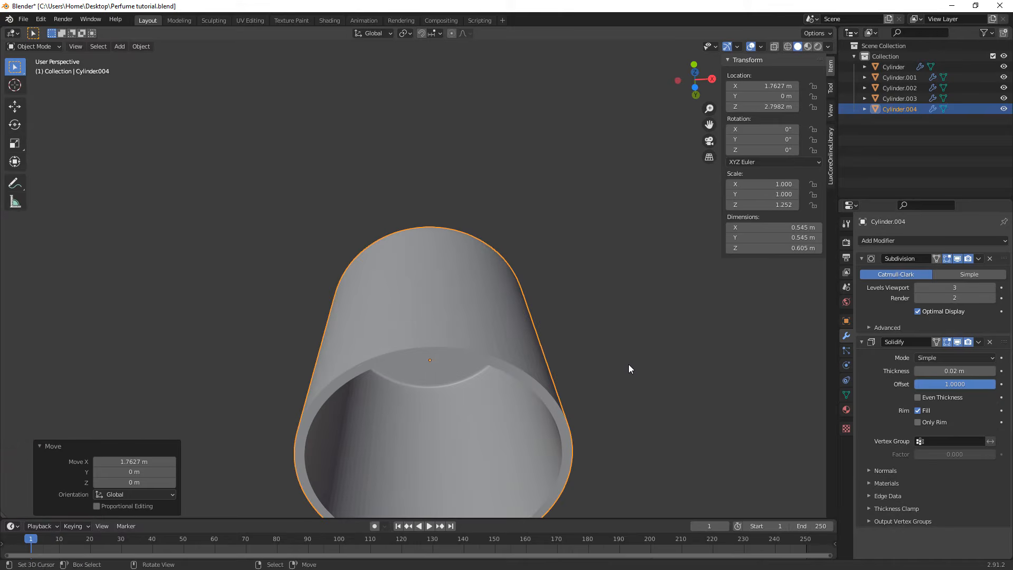
# Reorder the outer cap's modifiers so that Solidify comes before Subdivision.
pyautogui.moveTo(1008, 257); pyautogui.dragTo(1006, 453)
pyautogui.scroll(-3, 539, 310)
pyautogui.moveTo(541, 307); pyautogui.dragTo(502, 304, button='middle')
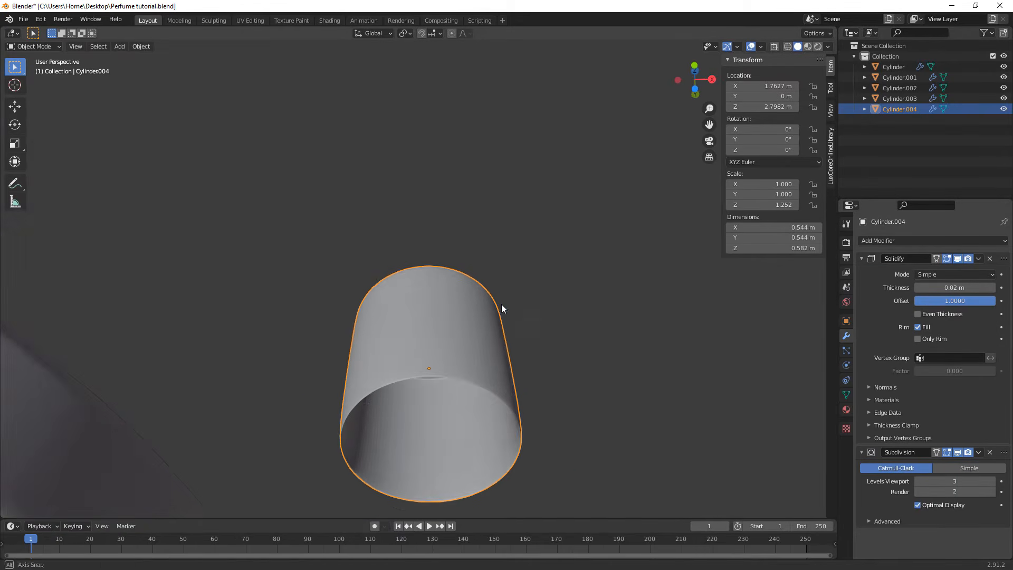
# Add a horizontal loop cut close to the outer cap's open rim and shade the cap smooth.
pyautogui.press('Tab')
pyautogui.hotkey('ctrl', 'r')
pyautogui.click(476, 369)
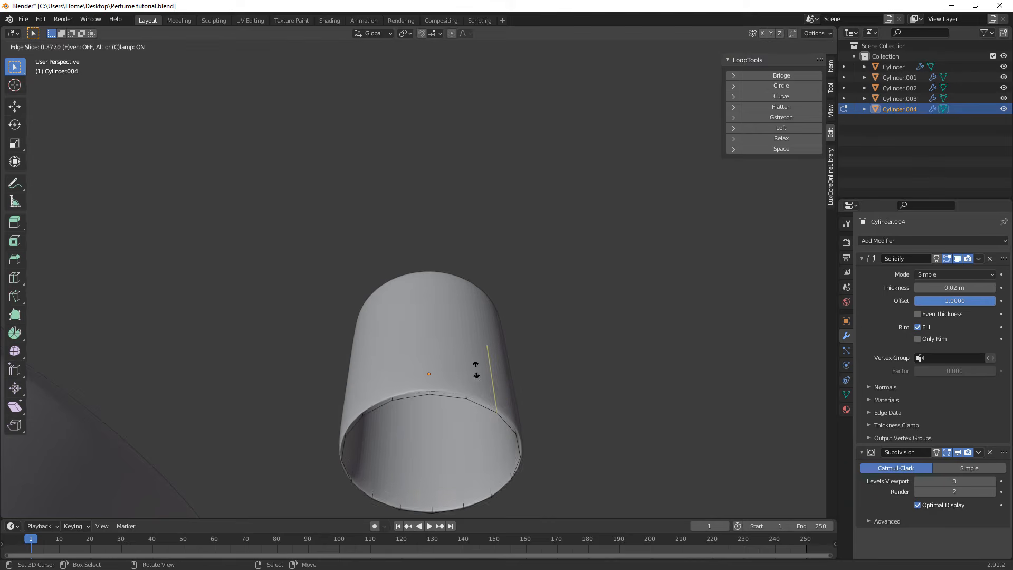
pyautogui.click(477, 404)
pyautogui.press('Tab')
pyautogui.rightClick(478, 400)
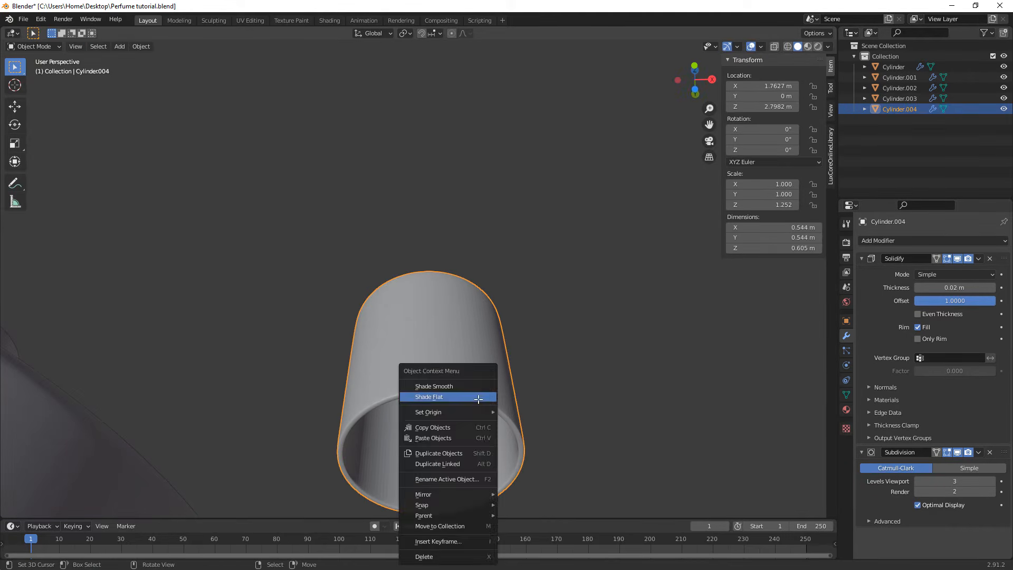
pyautogui.click(479, 390)
# Snap the 3D cursor to the center of the bottle's bottom face and return to Object Mode.
pyautogui.scroll(-4, 492, 346)
pyautogui.moveTo(493, 345); pyautogui.dragTo(502, 381, button='middle')
pyautogui.scroll(-4, 480, 396)
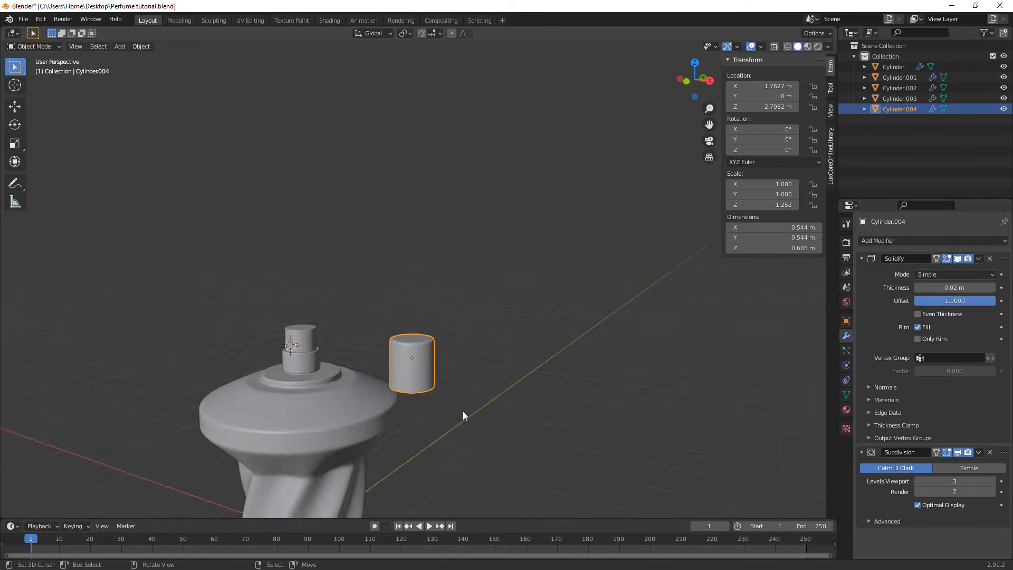
pyautogui.moveTo(394, 454); pyautogui.dragTo(568, 299, button='middle')
pyautogui.click(431, 343)
pyautogui.press('Tab')
pyautogui.scroll(2, 419, 433)
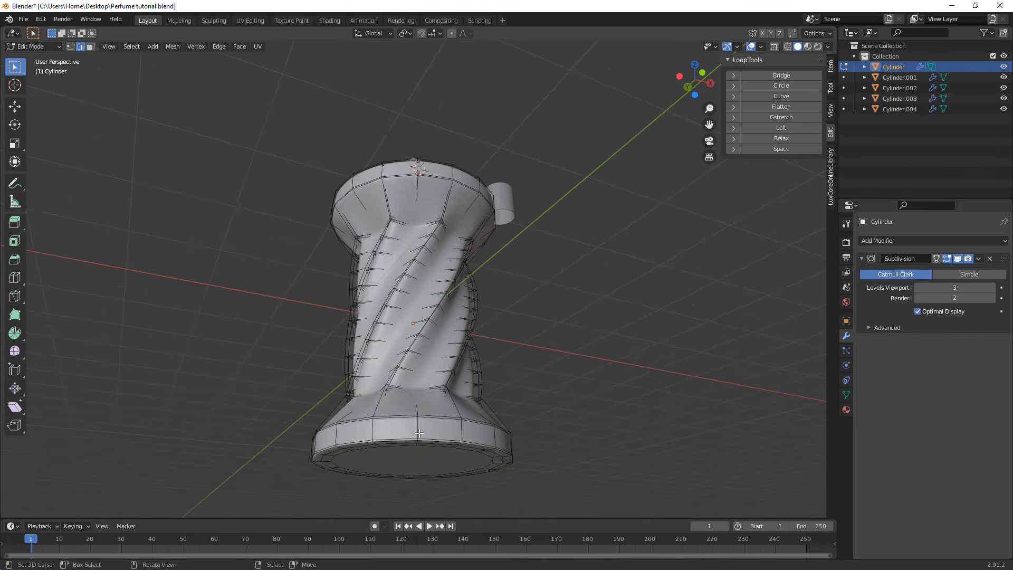
pyautogui.click(92, 48)
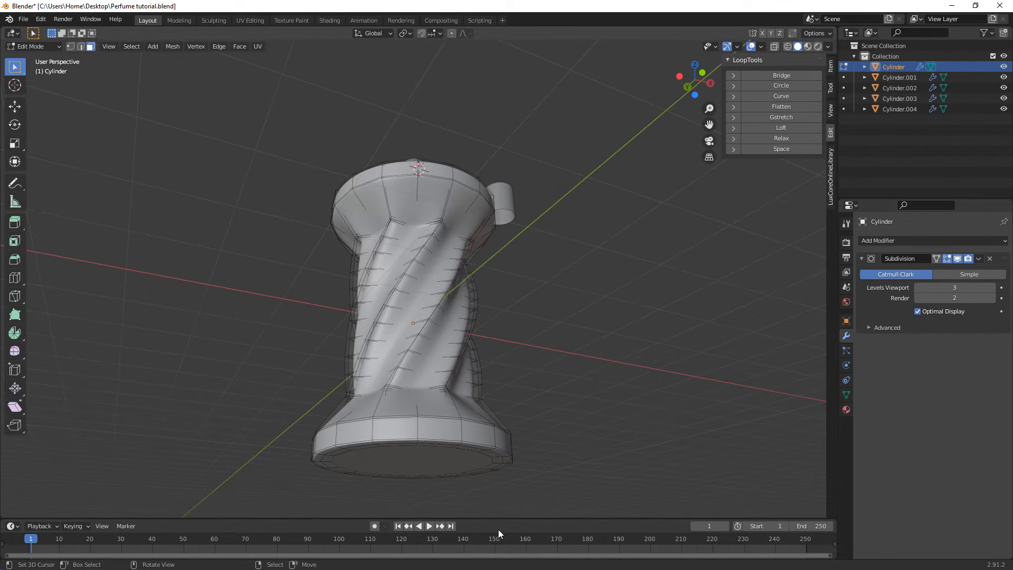
pyautogui.click(427, 459)
pyautogui.hotkey('ctrl', 'Tab')
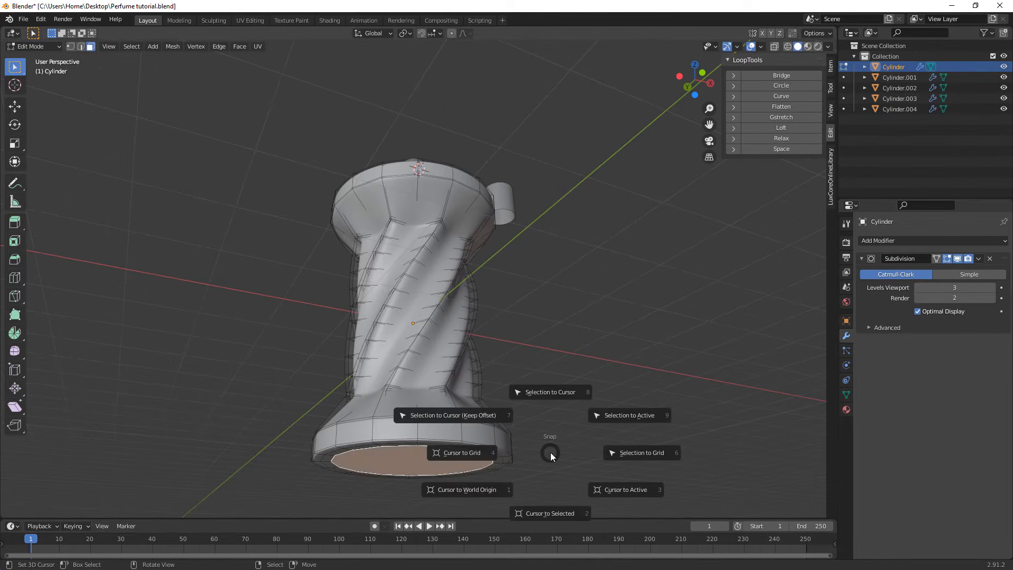
pyautogui.click(546, 497)
pyautogui.moveTo(546, 491); pyautogui.dragTo(538, 476, button='middle')
# Add a plane at the 3D cursor under the bottle and scale it up by about 3.76.
pyautogui.hotkey('shift', 'a')
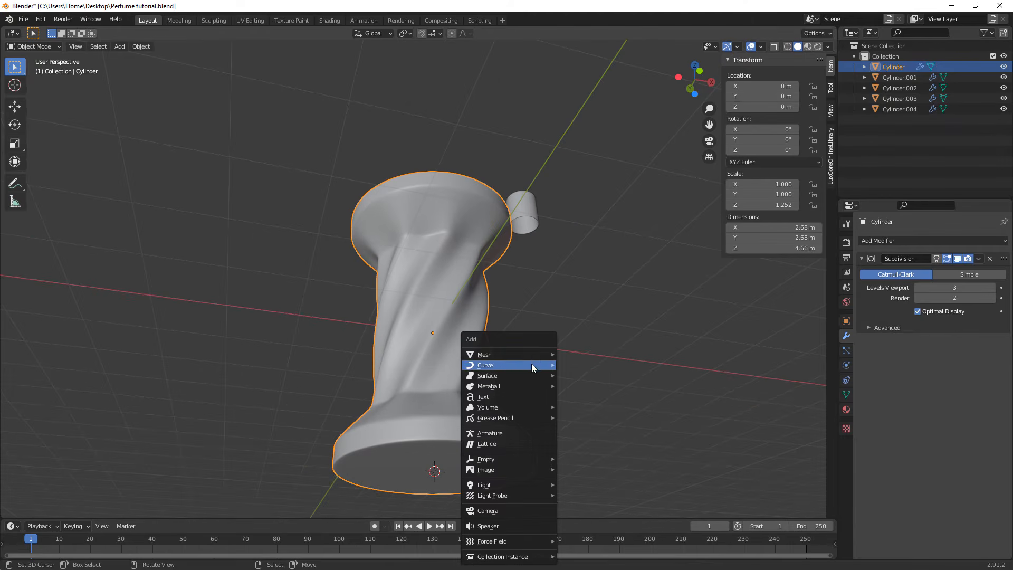
pyautogui.moveTo(534, 353)
pyautogui.click(595, 353)
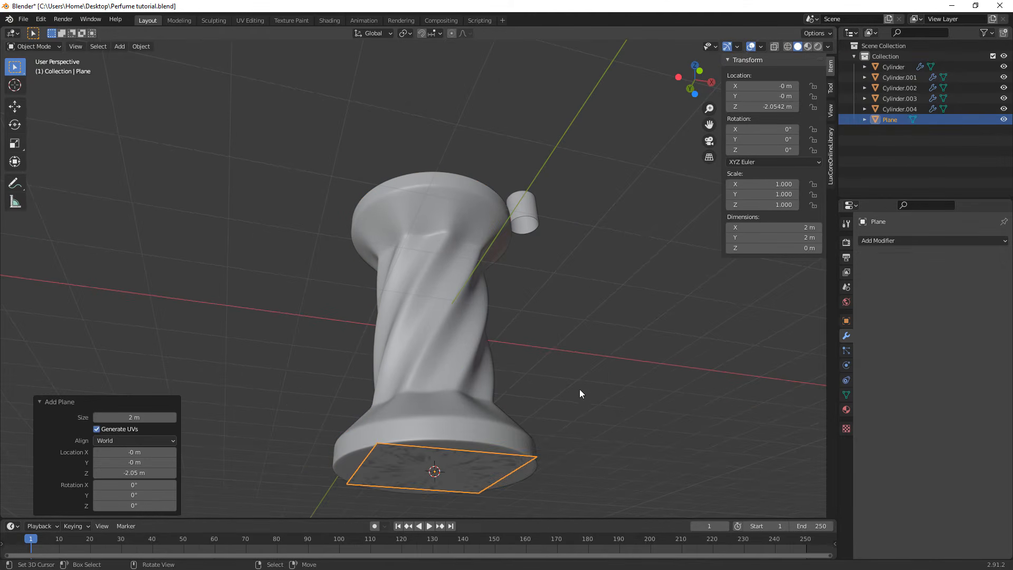
pyautogui.press('s')
pyautogui.click(364, 377)
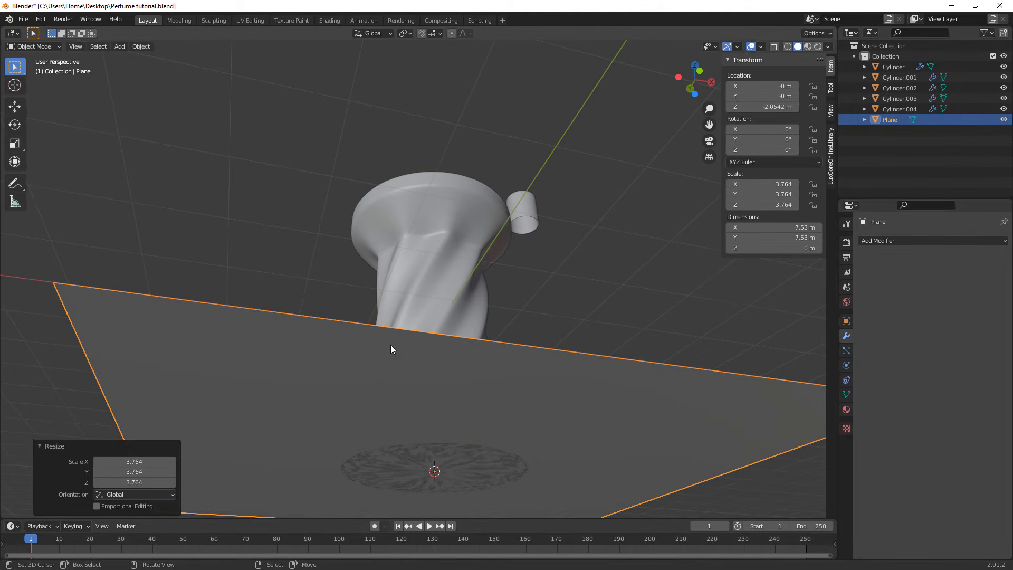
# Rotate the outer cap -90° around the X axis to lay it on its side.
pyautogui.moveTo(391, 345); pyautogui.dragTo(479, 370, button='middle')
pyautogui.click(523, 160)
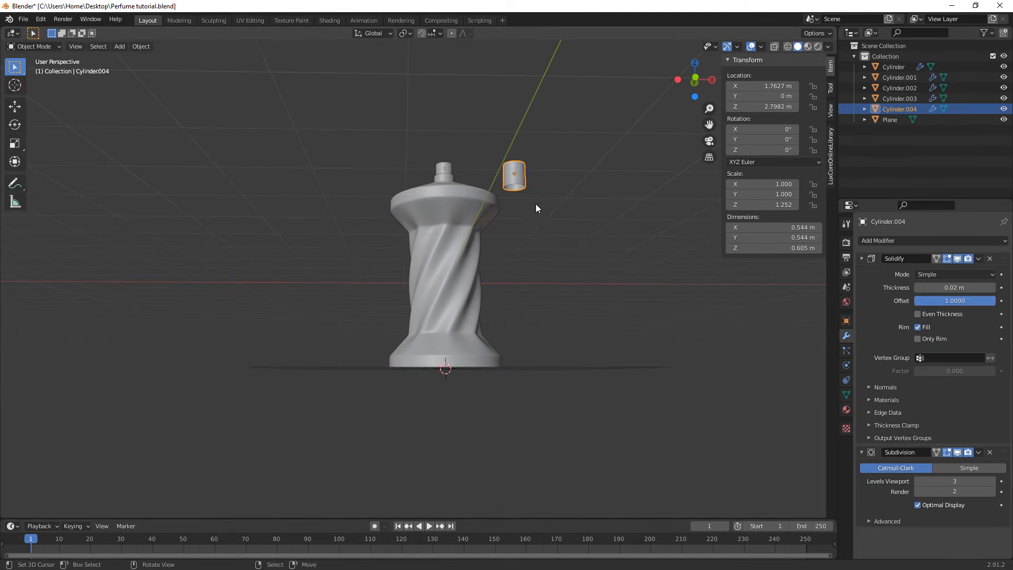
pyautogui.moveTo(536, 205); pyautogui.dragTo(493, 253, button='middle')
pyautogui.write('rx')
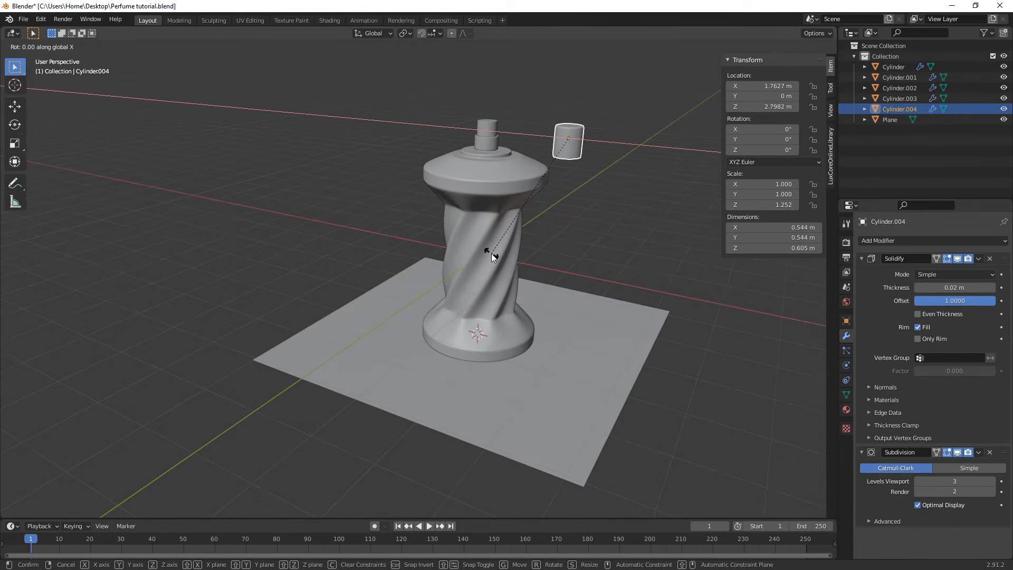
pyautogui.write('90')
pyautogui.write('-')
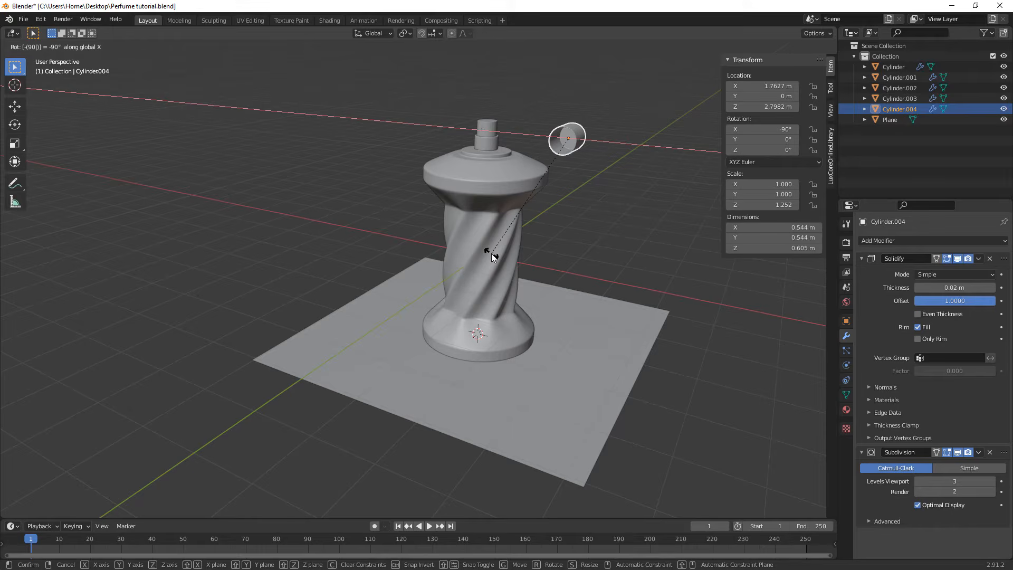
pyautogui.press('Return')
# Lower the outer cap about 4.19 m along Z, down beside the bottle's base.
pyautogui.press('g')
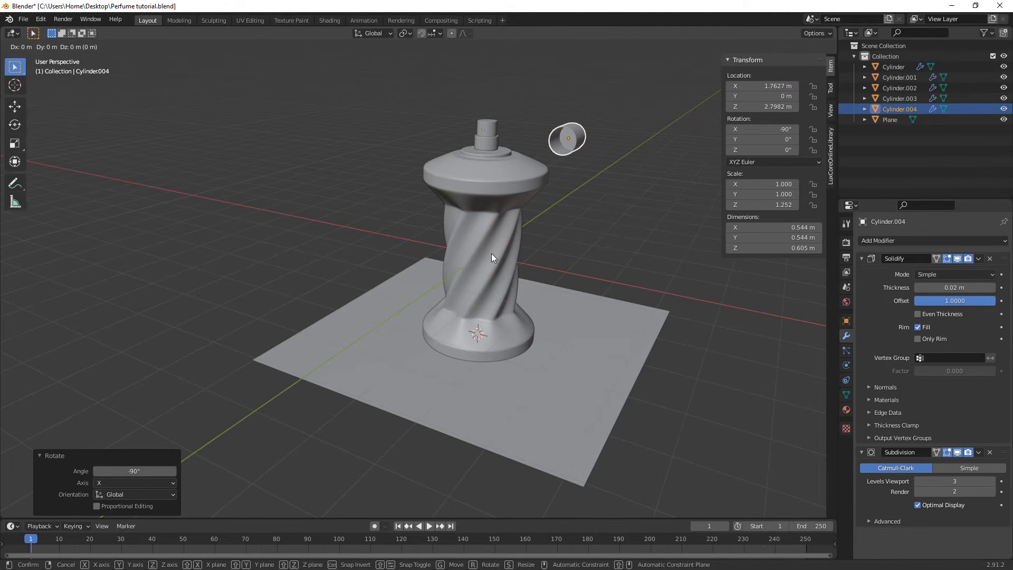
pyautogui.press('z')
pyautogui.click(486, 442)
pyautogui.moveTo(486, 442); pyautogui.dragTo(494, 382, button='middle')
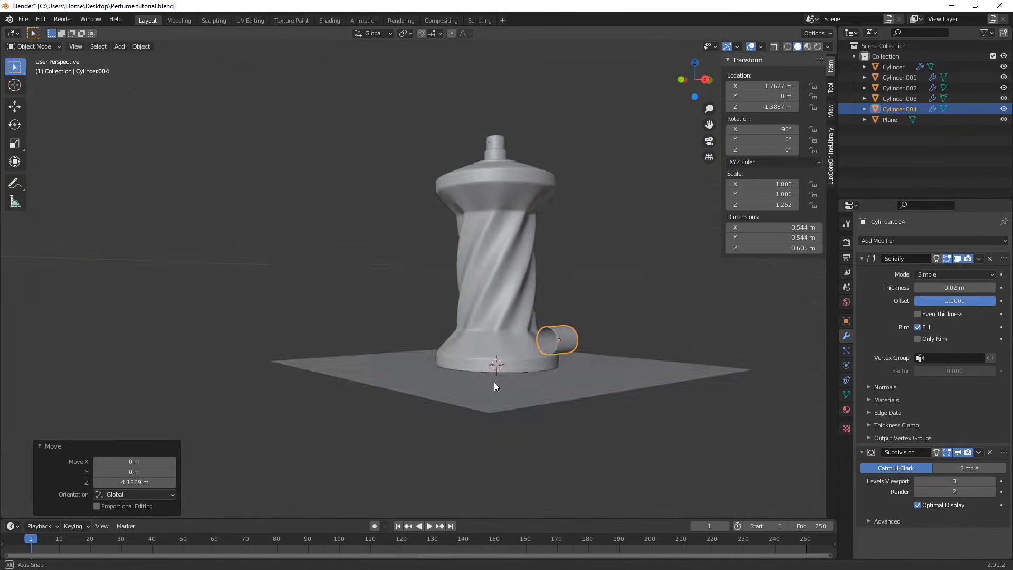
# Lower the outer cap about 0.39 m further along Z so it rests on the plane.
pyautogui.press('KP_Decimal')
pyautogui.press('g')
pyautogui.press('z')
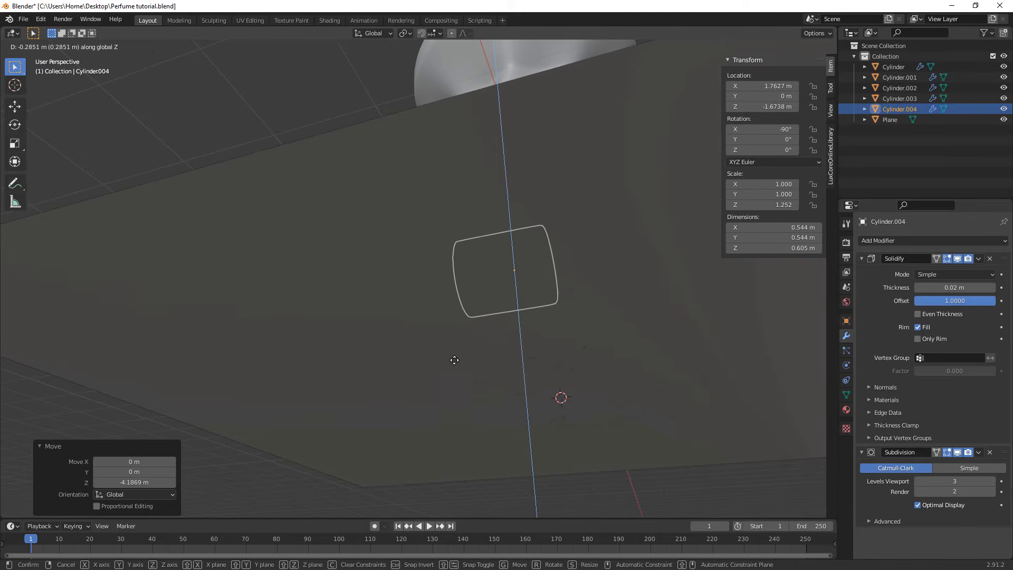
pyautogui.click(452, 369)
pyautogui.moveTo(453, 369); pyautogui.dragTo(546, 358, button='middle')
pyautogui.press('g')
pyautogui.press('z')
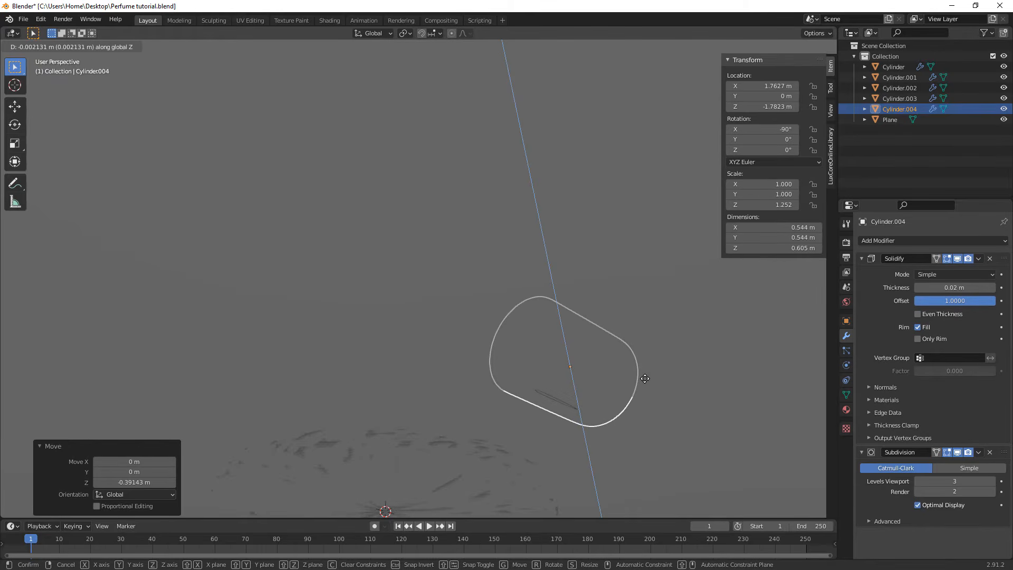
pyautogui.click(645, 378)
# Rotate the outer cap about -28.3° around Z and move it about 0.38 m along X away from the bottle.
pyautogui.moveTo(417, 369); pyautogui.dragTo(577, 436, button='middle')
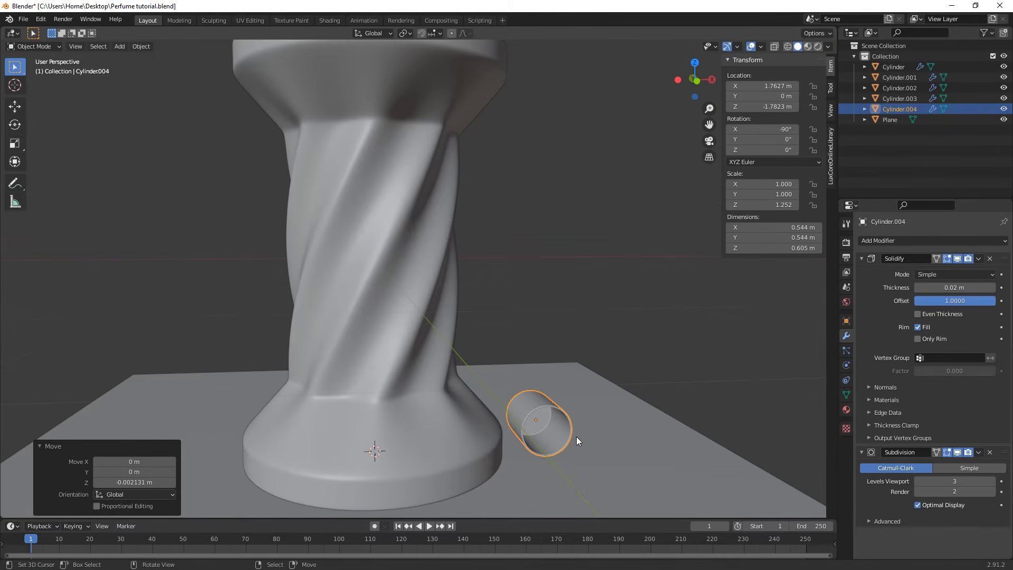
pyautogui.press('r')
pyautogui.press('z')
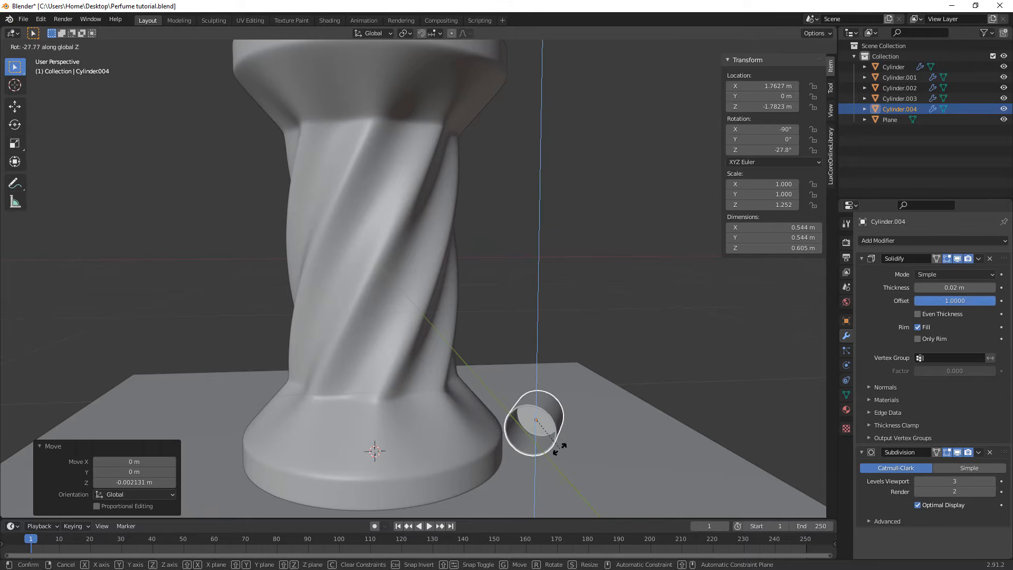
pyautogui.click(559, 448)
pyautogui.press('g')
pyautogui.press('x')
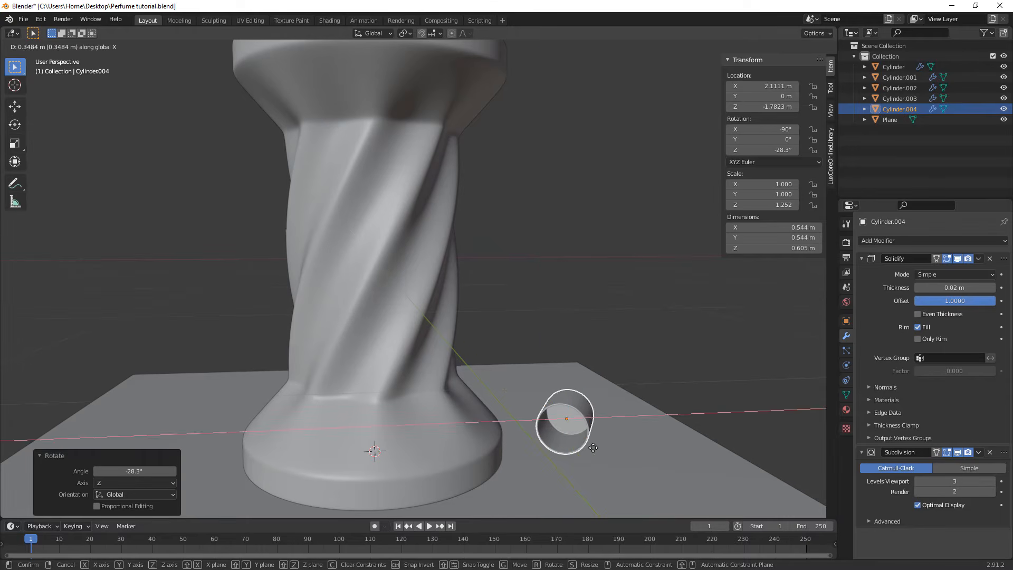
pyautogui.click(598, 447)
# Rotate the spray head 15° around the Z axis.
pyautogui.scroll(-6, 467, 385)
pyautogui.moveTo(441, 284); pyautogui.dragTo(430, 296, button='middle')
pyautogui.keyDown('shift'); pyautogui.moveTo(435, 285); pyautogui.dragTo(433, 417, button='middle'); pyautogui.keyUp('shift')
pyautogui.scroll(5, 430, 348)
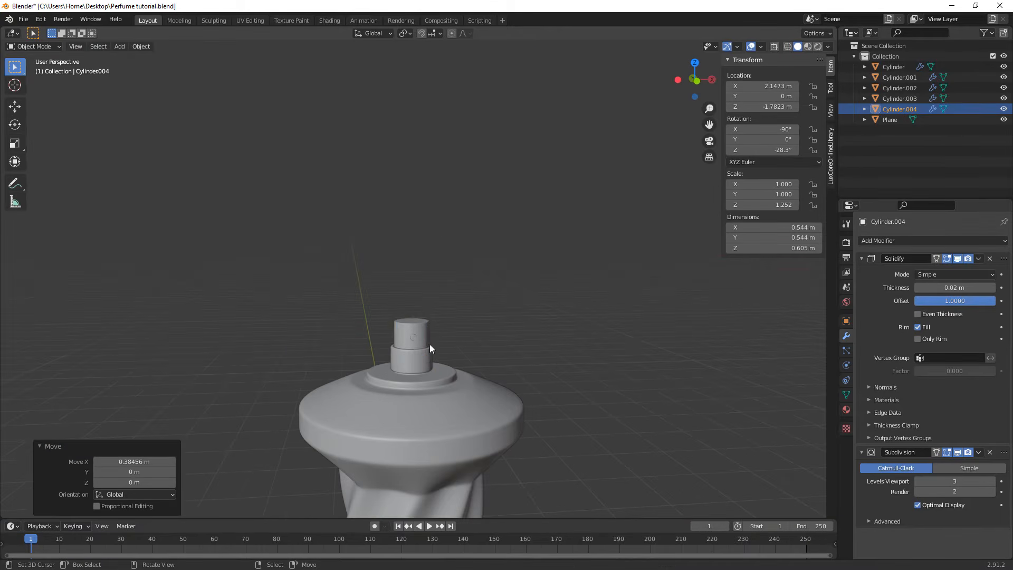
pyautogui.click(416, 349)
pyautogui.press('r')
pyautogui.press('z')
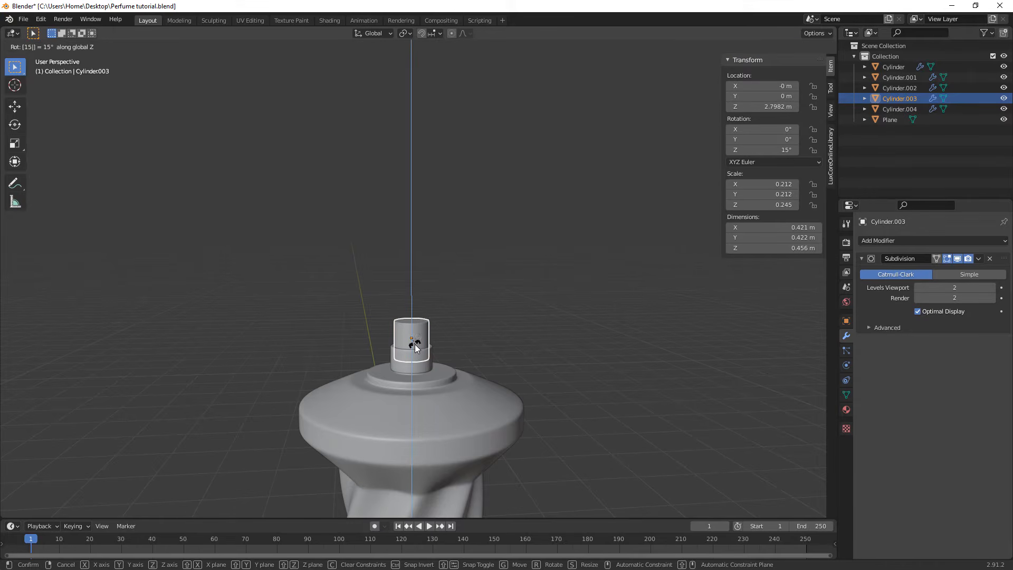
pyautogui.press('Return')
pyautogui.scroll(-3, 430, 312)
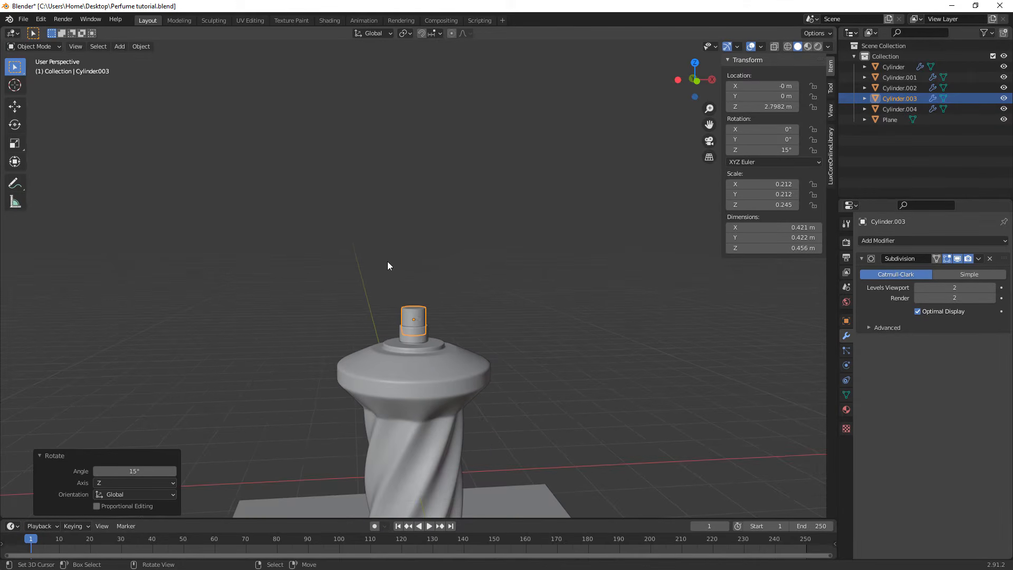
# Scale the plane up into a much larger floor around the bottle and cap.
pyautogui.moveTo(463, 363); pyautogui.dragTo(440, 371, button='middle')
pyautogui.scroll(-6, 442, 373)
pyautogui.rightClick(481, 404)
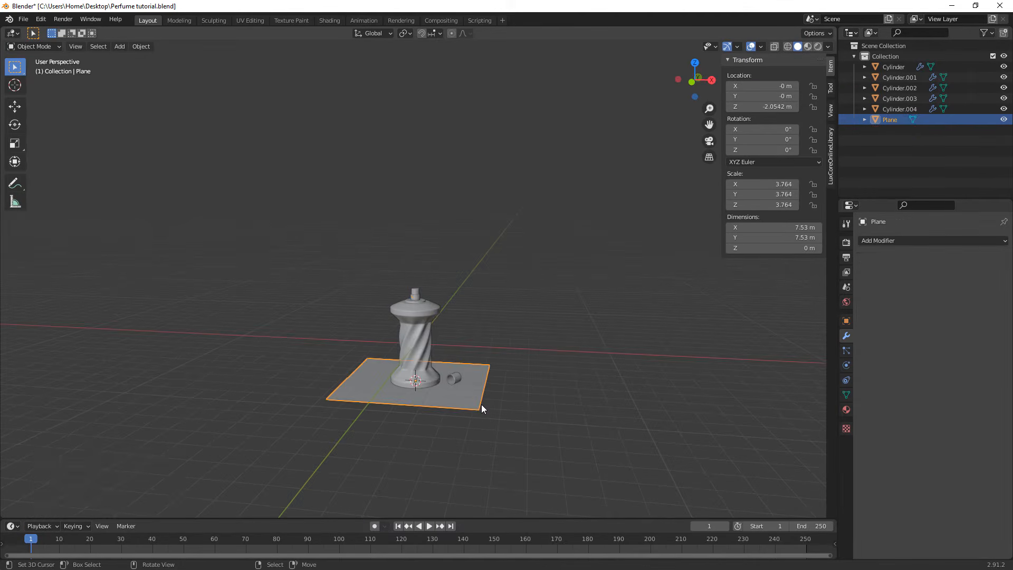
pyautogui.press('s')
pyautogui.click(710, 432)
# Extrude the floor plane's back edge straight up along Z to form a wall behind the bottle.
pyautogui.moveTo(711, 431); pyautogui.dragTo(591, 375, button='middle')
pyautogui.press('Tab')
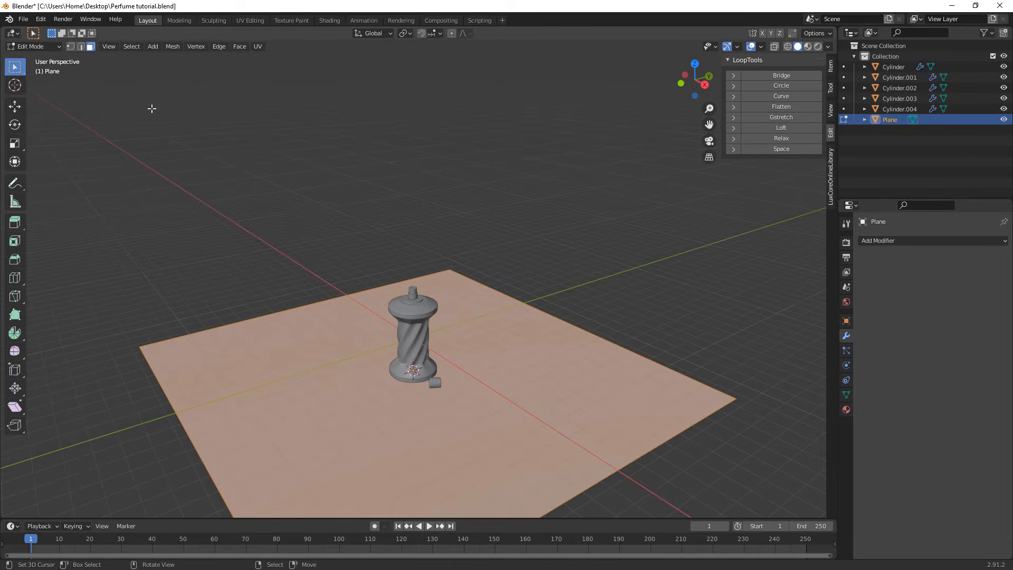
pyautogui.hotkey('alt', 'a')
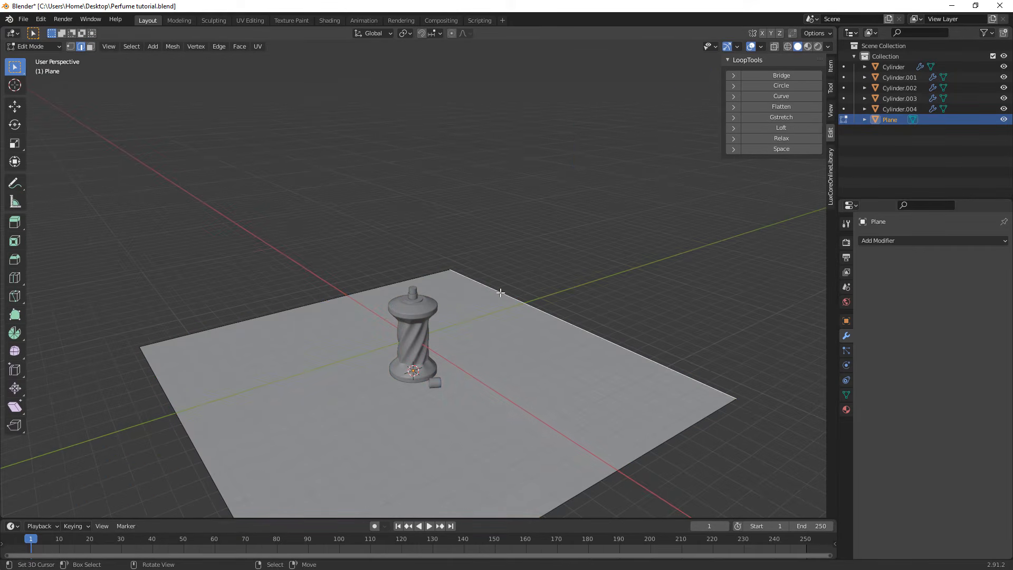
pyautogui.press('e')
pyautogui.press('z')
# Bevel the edge between floor and wall into a wide curve with 8 segments and shade the backdrop smooth.
pyautogui.rightClick(532, 296)
pyautogui.hotkey('ctrl', 'b')
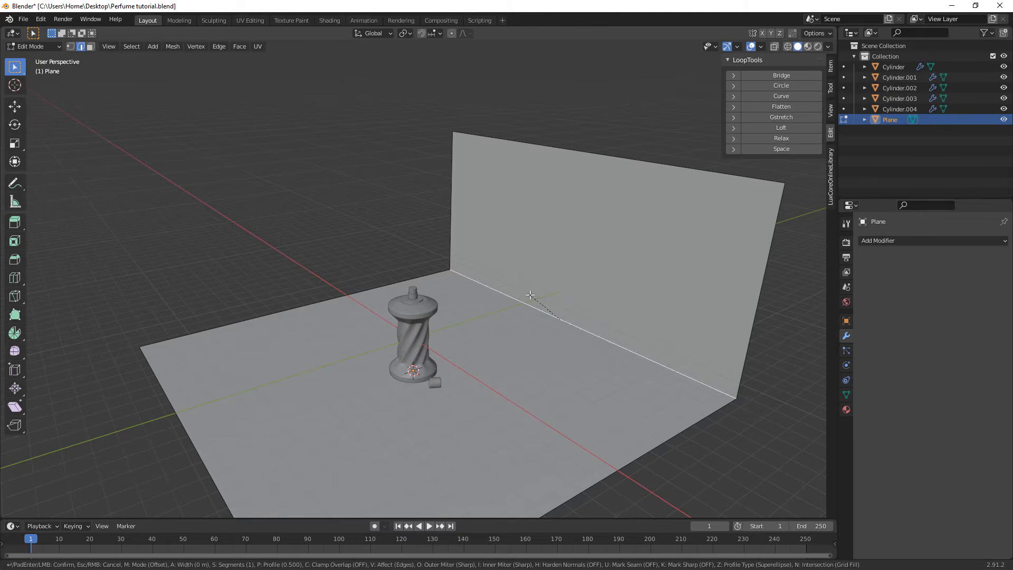
pyautogui.scroll(7, 595, 218)
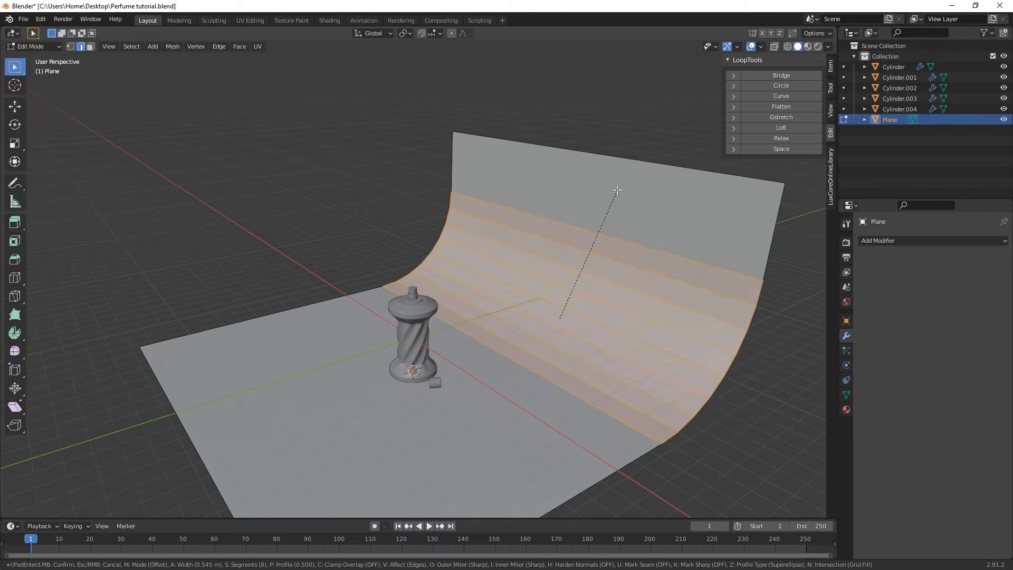
pyautogui.click(616, 184)
pyautogui.press('Tab')
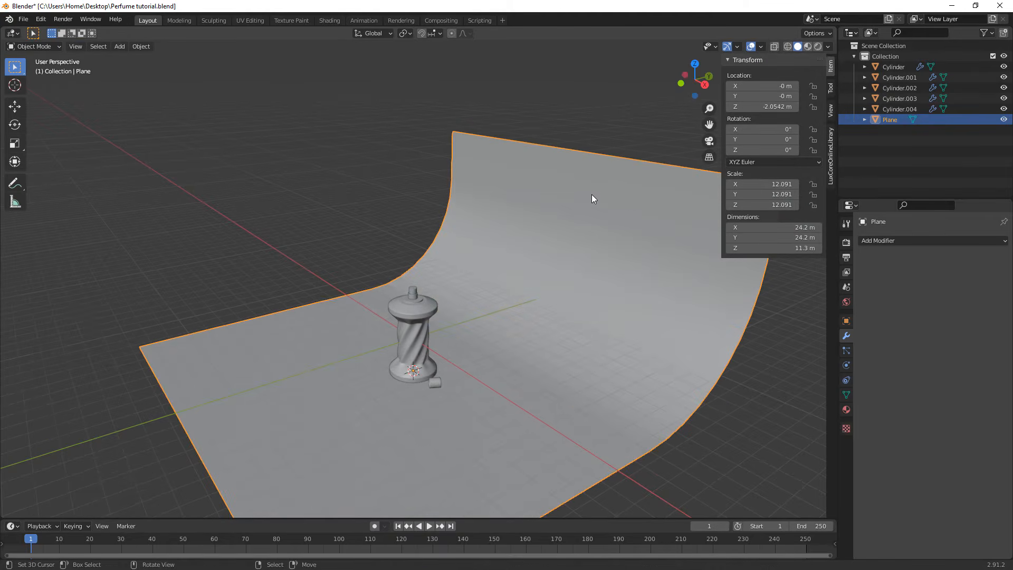
# Widen the backdrop by scaling it about 1.8 times along X.
pyautogui.moveTo(591, 188); pyautogui.dragTo(628, 191, button='middle')
pyautogui.press('s')
pyautogui.press('x')
pyautogui.click(126, 293)
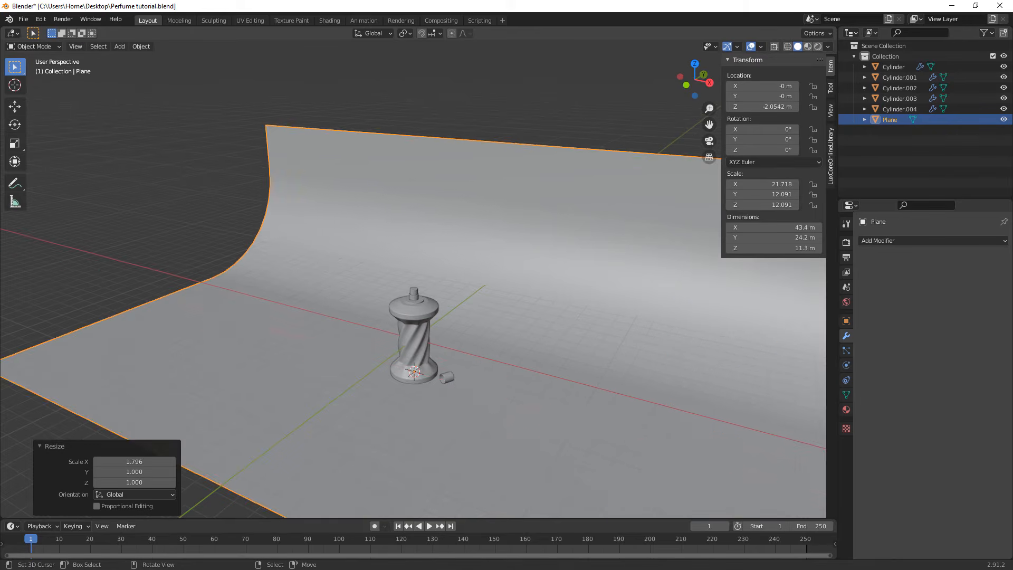
# Add a camera, move it about -3.6 m along Y in front of the bottle and raise it about 2.05 m along Z.
pyautogui.moveTo(190, 264); pyautogui.dragTo(476, 304, button='middle')
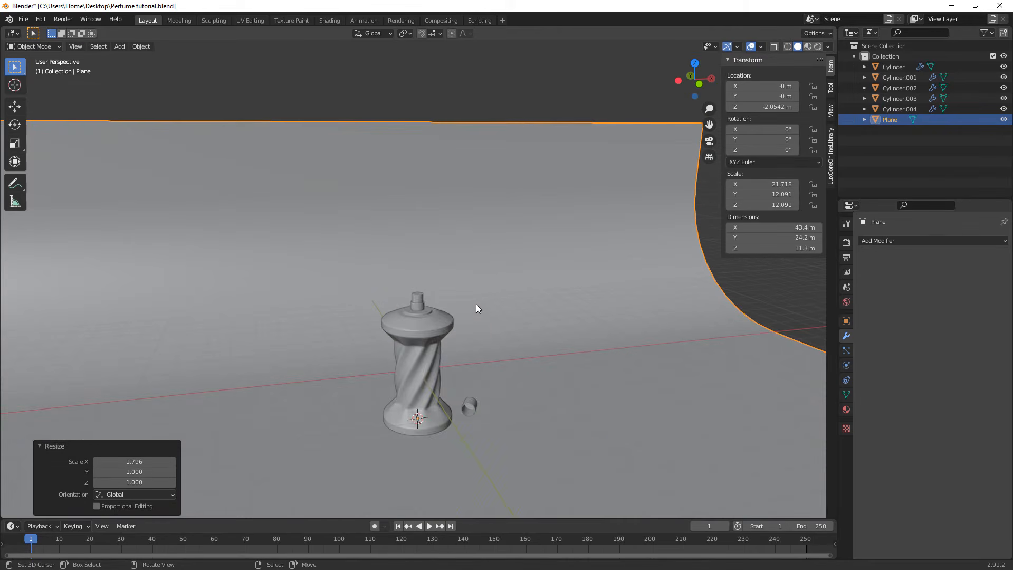
pyautogui.hotkey('shift', 'a')
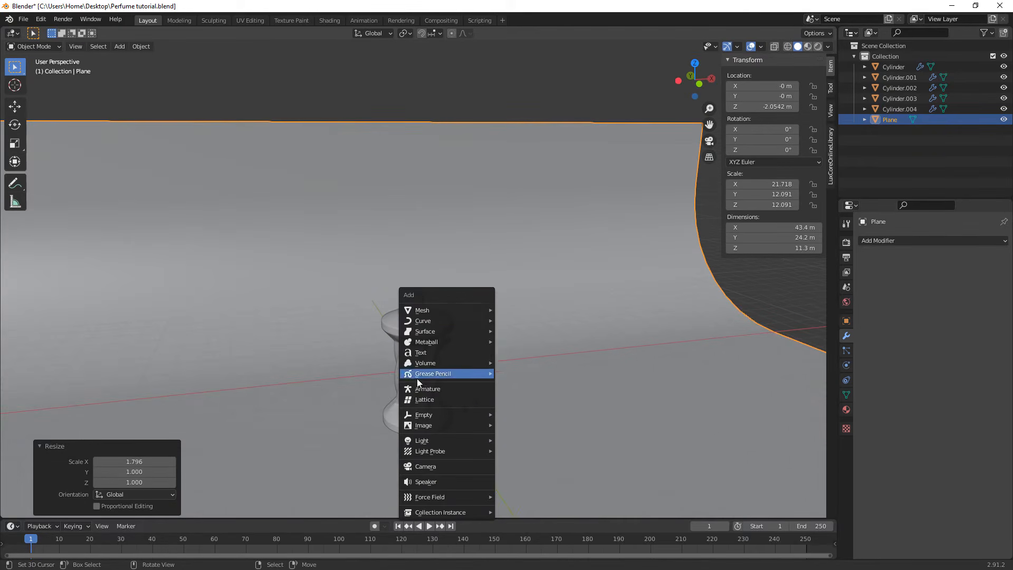
pyautogui.click(438, 466)
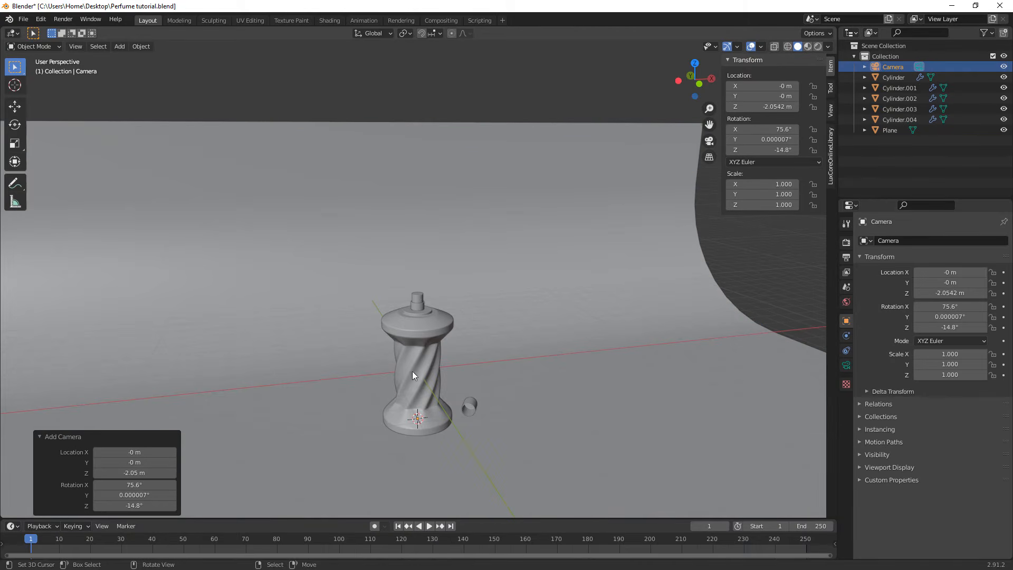
pyautogui.press('g')
pyautogui.press('y')
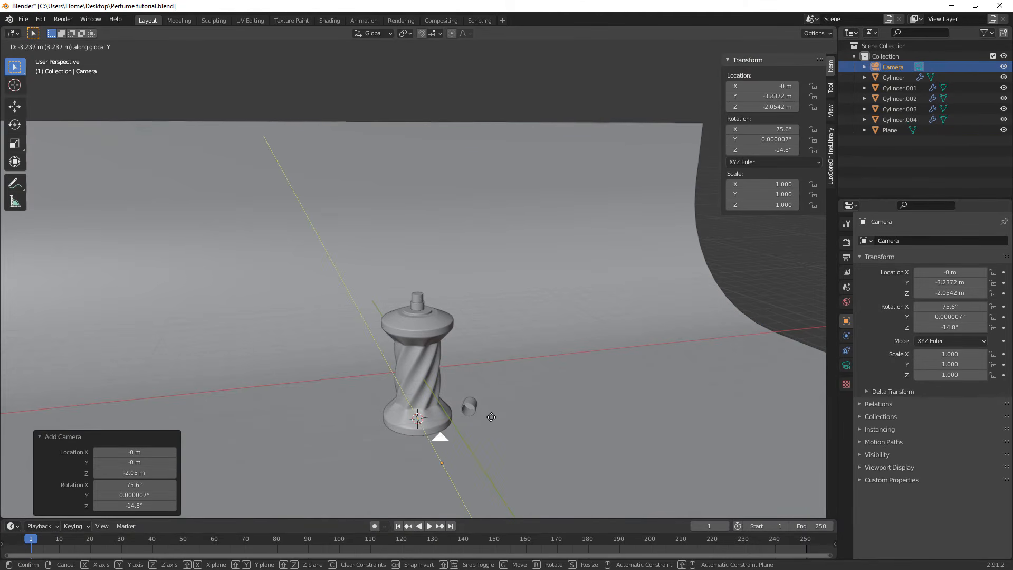
pyautogui.click(495, 423)
pyautogui.press('g')
pyautogui.press('z')
pyautogui.click(516, 368)
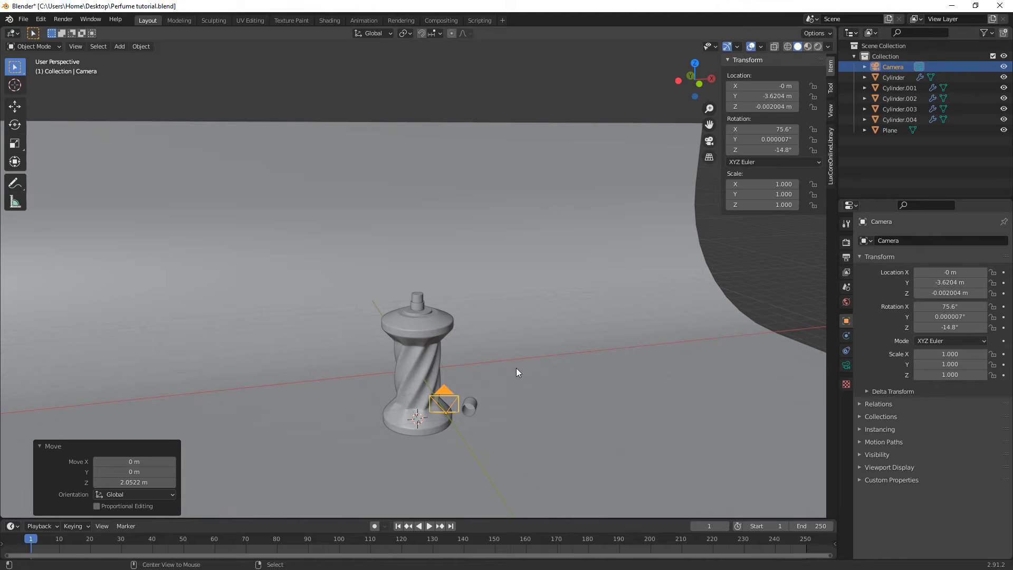
# Clear the camera's rotation and set its X rotation to 90°.
pyautogui.hotkey('alt', 'r')
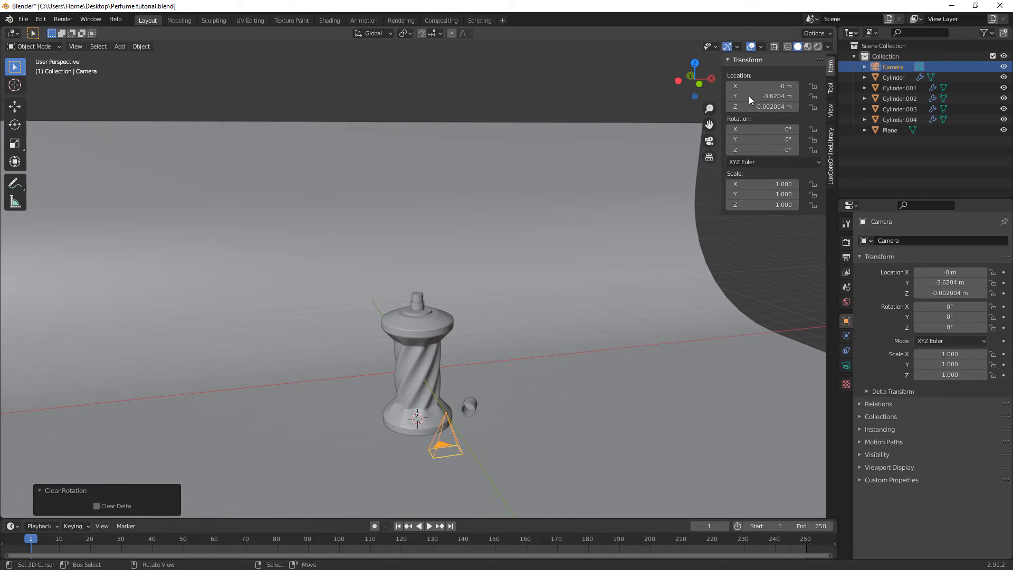
pyautogui.click(768, 129)
pyautogui.write('90')
pyautogui.press('Return')
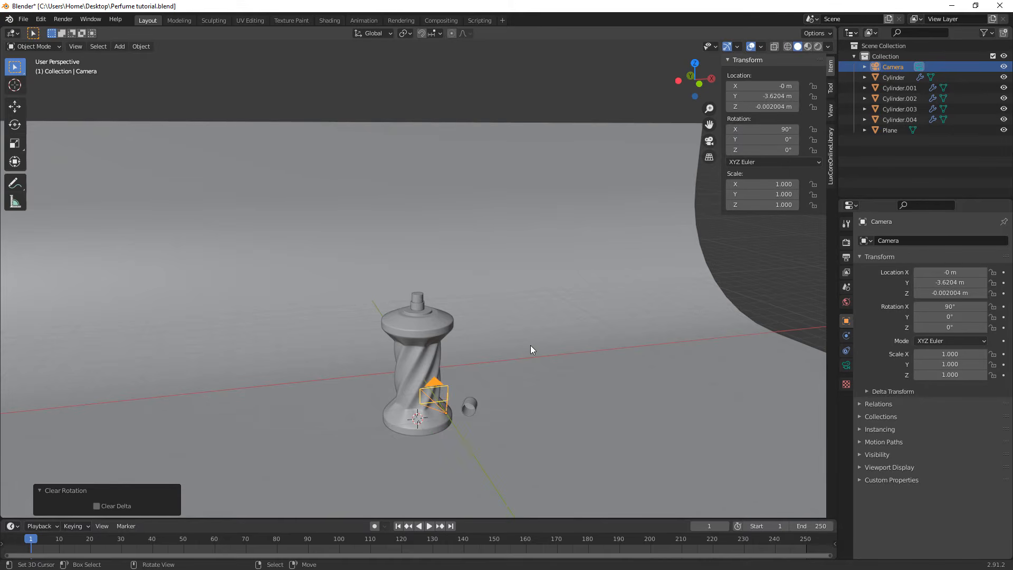
# Look through the camera and move it back along Y to about -15.5 m.
pyautogui.press('g')
pyautogui.press('y')
pyautogui.click(574, 401)
pyautogui.press('KP_0')
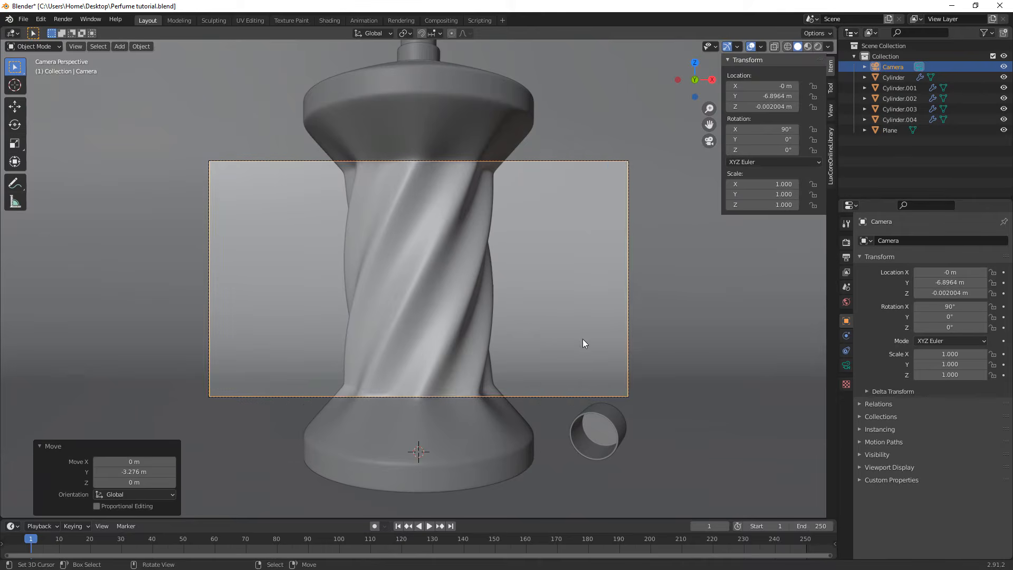
pyautogui.press('g')
pyautogui.press('y')
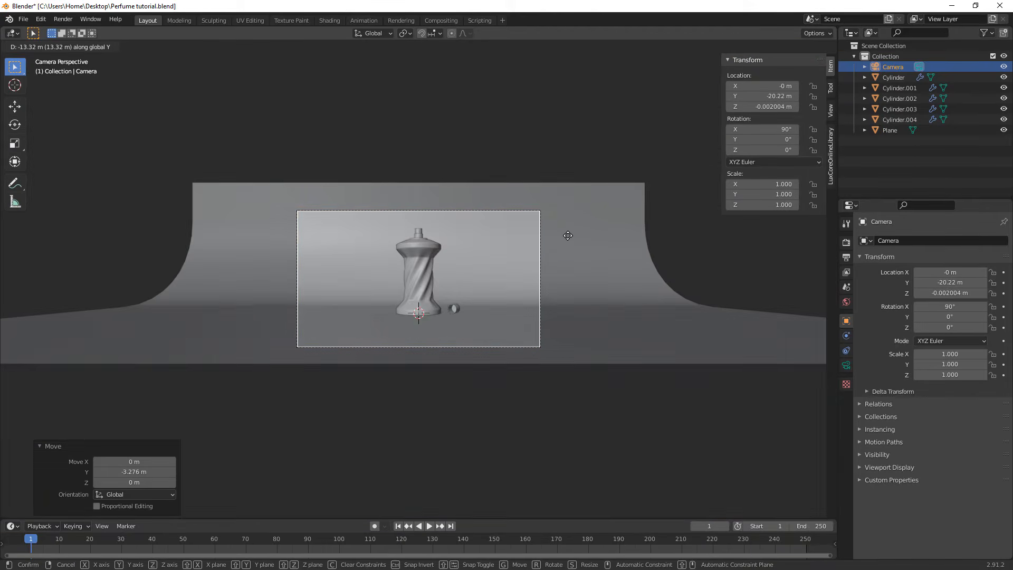
pyautogui.click(572, 257)
# Raise the camera about 0.57 m along Z.
pyautogui.press('g')
pyautogui.press('z')
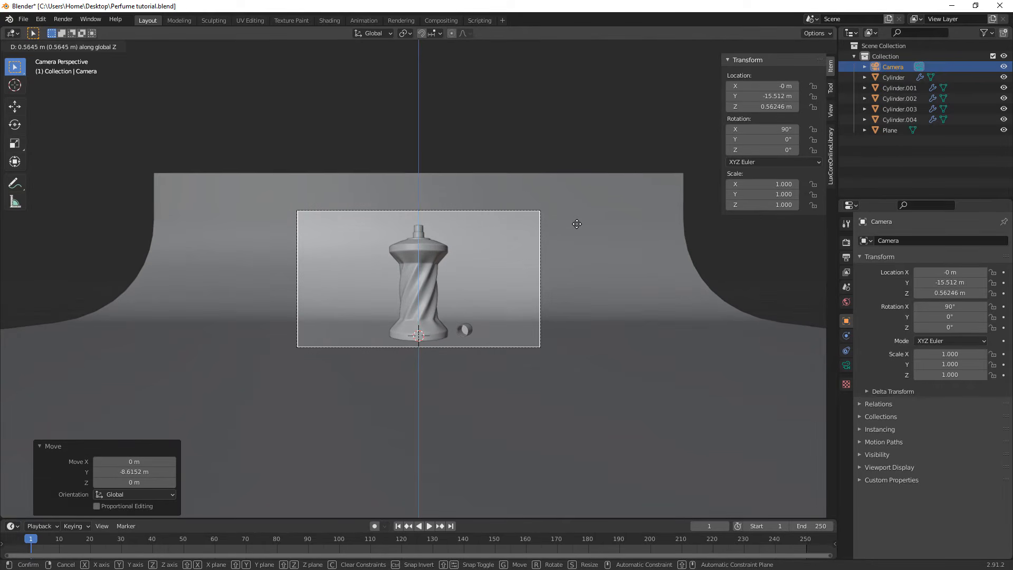
pyautogui.click(577, 224)
# Set the output resolution to a square 1024 by 1024 px.
pyautogui.click(846, 242)
pyautogui.click(846, 258)
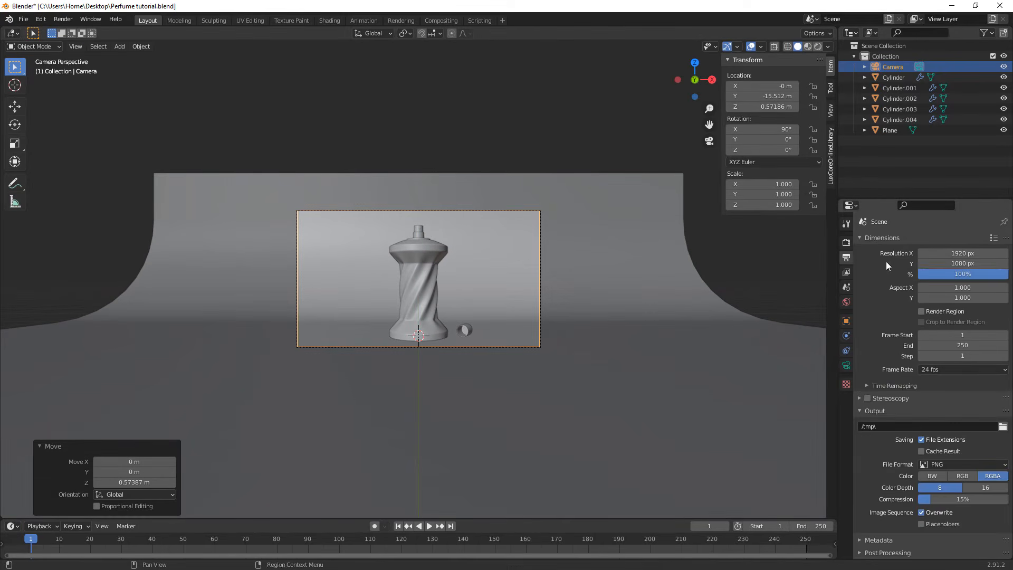
pyautogui.click(955, 254)
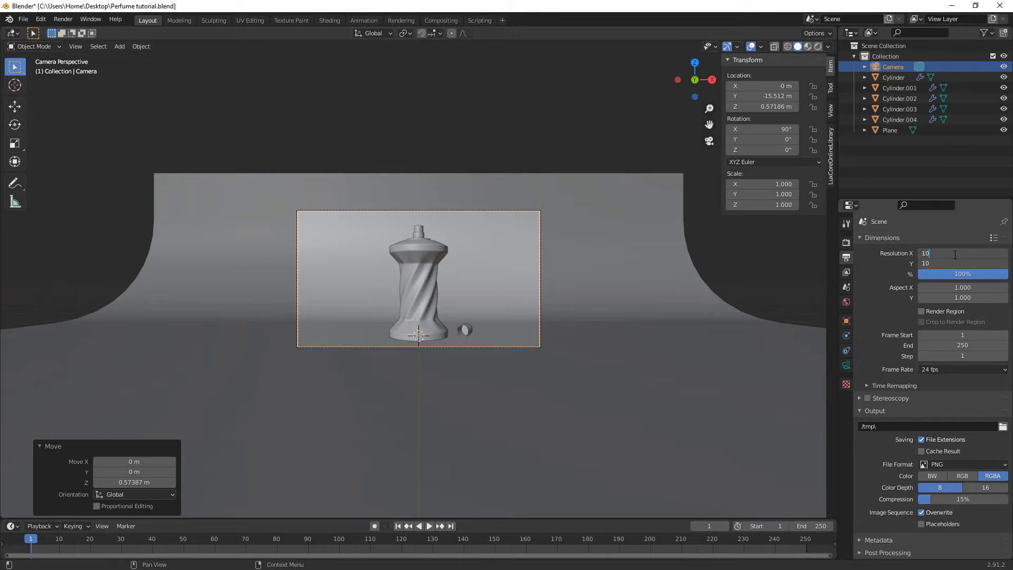
pyautogui.press('Return')
pyautogui.scroll(2, 570, 260)
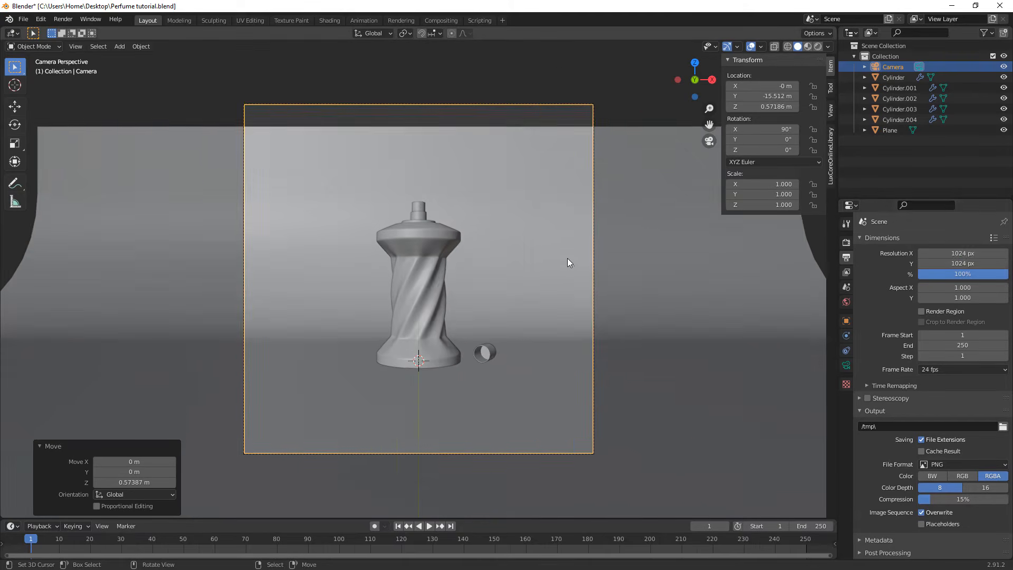
# Raise the camera about 0.59 m along Z within the square frame.
pyautogui.press('g')
pyautogui.press('z')
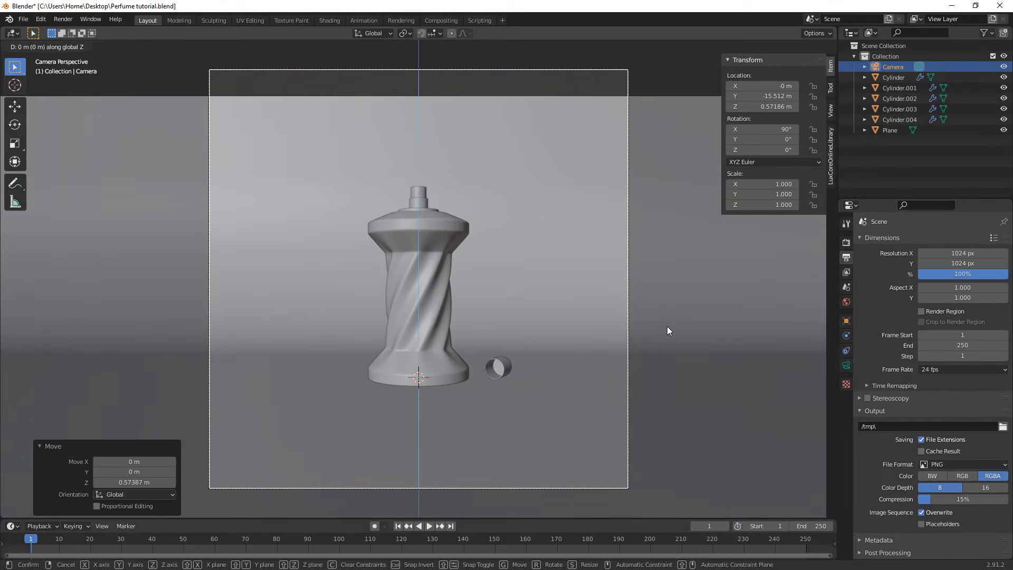
pyautogui.click(676, 273)
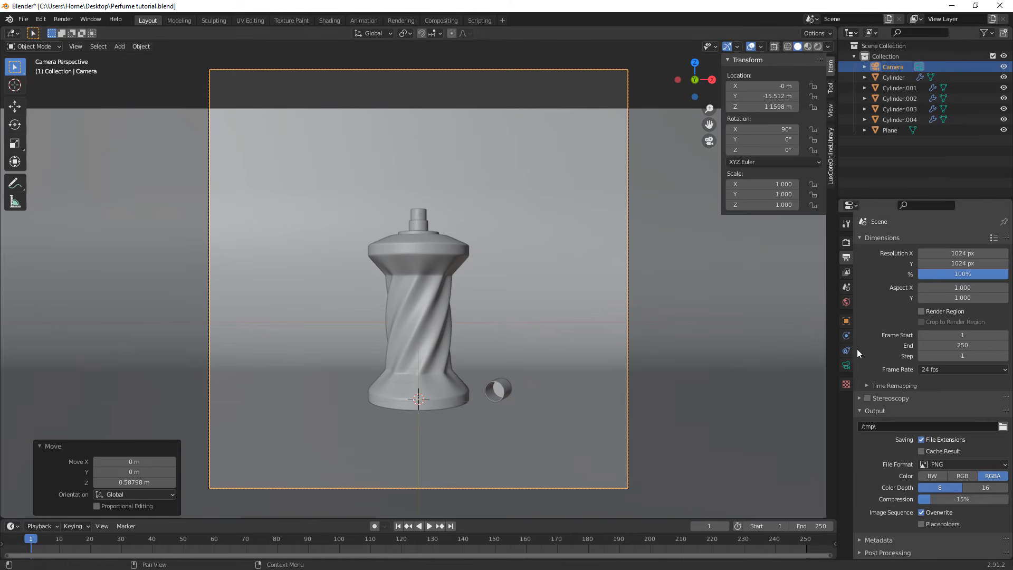
# Set the camera's focal length to 210 mm.
pyautogui.click(846, 365)
pyautogui.click(950, 290)
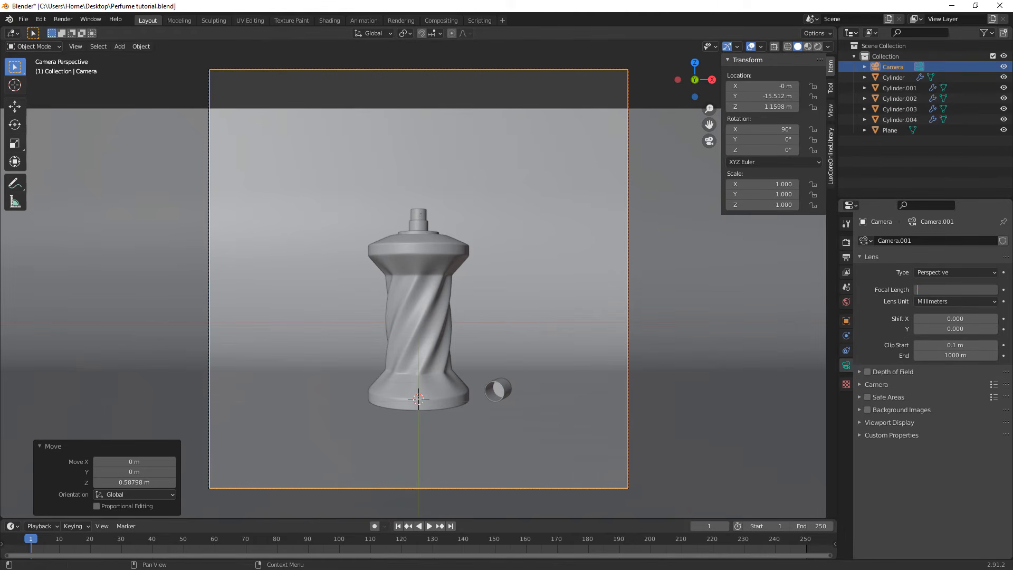
pyautogui.press('Return')
pyautogui.scroll(-5, 641, 299)
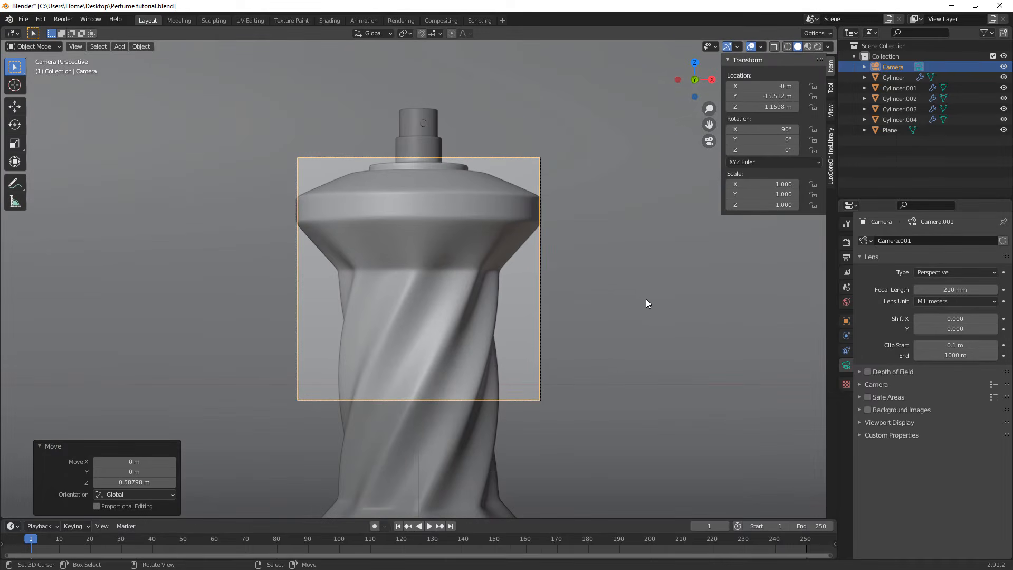
# Move the camera about -27.3 m along Y to frame the whole bottle and cap, and save the file.
pyautogui.press('g')
pyautogui.press('y')
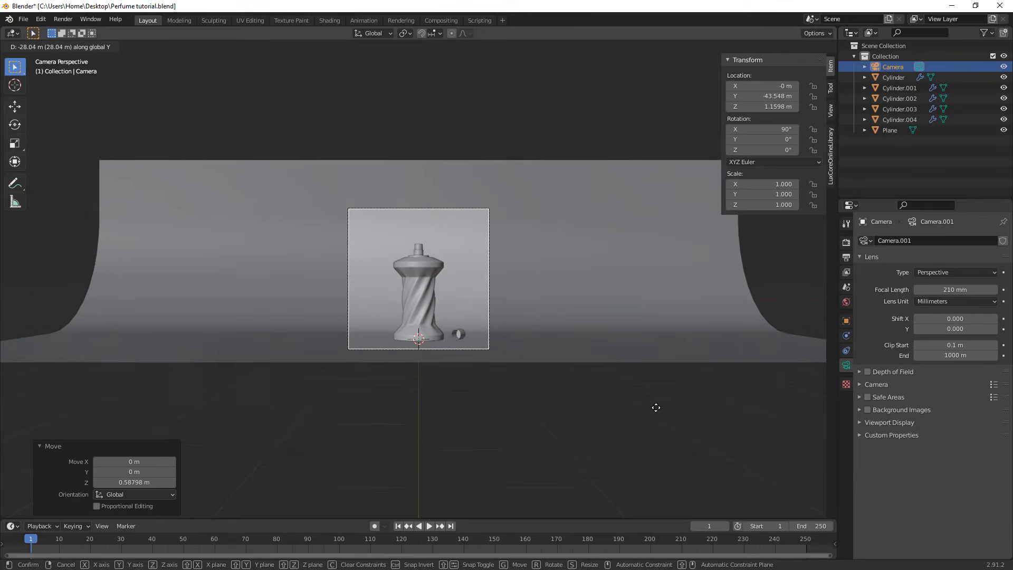
pyautogui.click(647, 408)
pyautogui.press('Home')
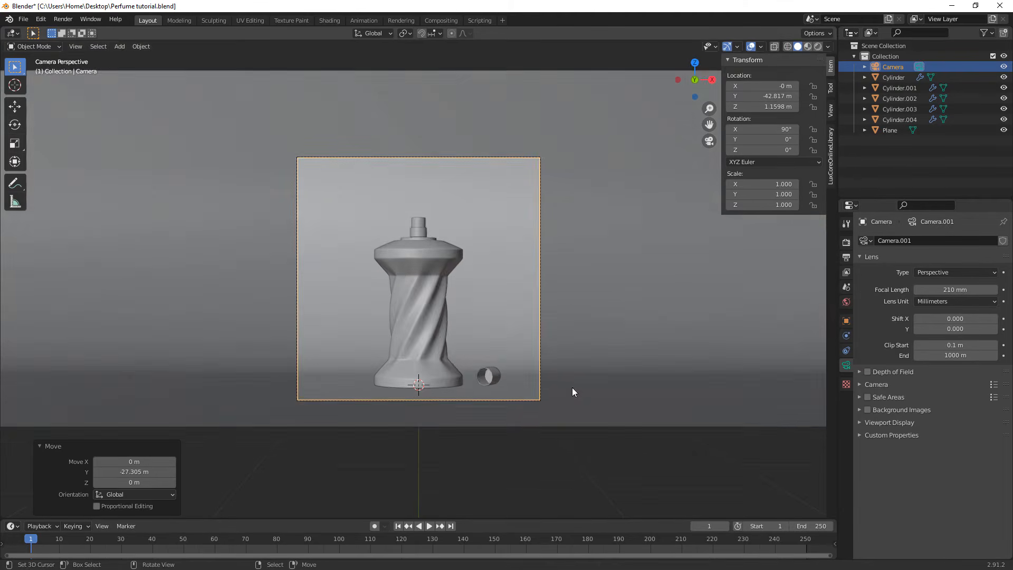
pyautogui.scroll(1, 555, 471)
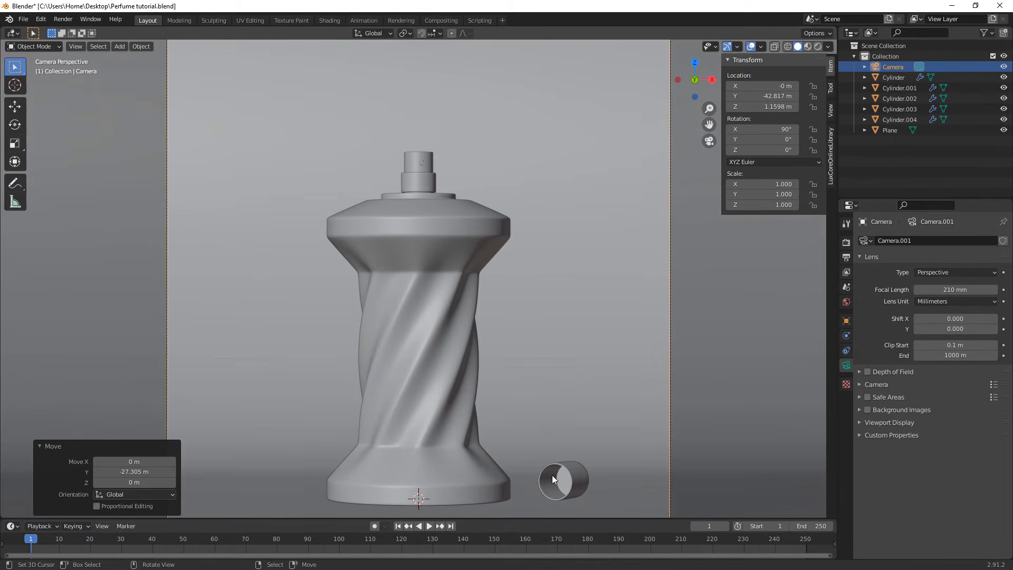
pyautogui.scroll(-1, 560, 423)
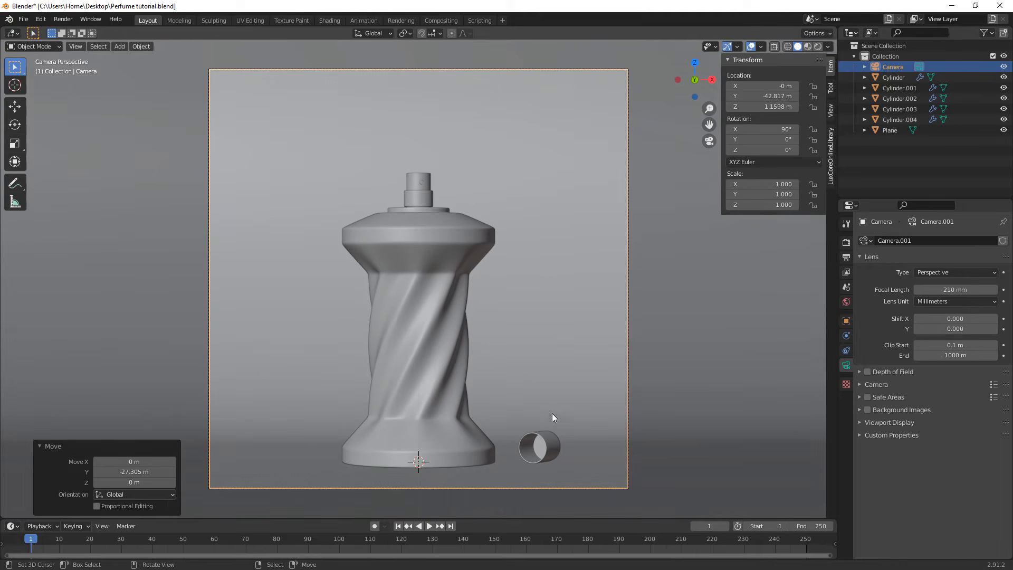
pyautogui.scroll(-1, 525, 380)
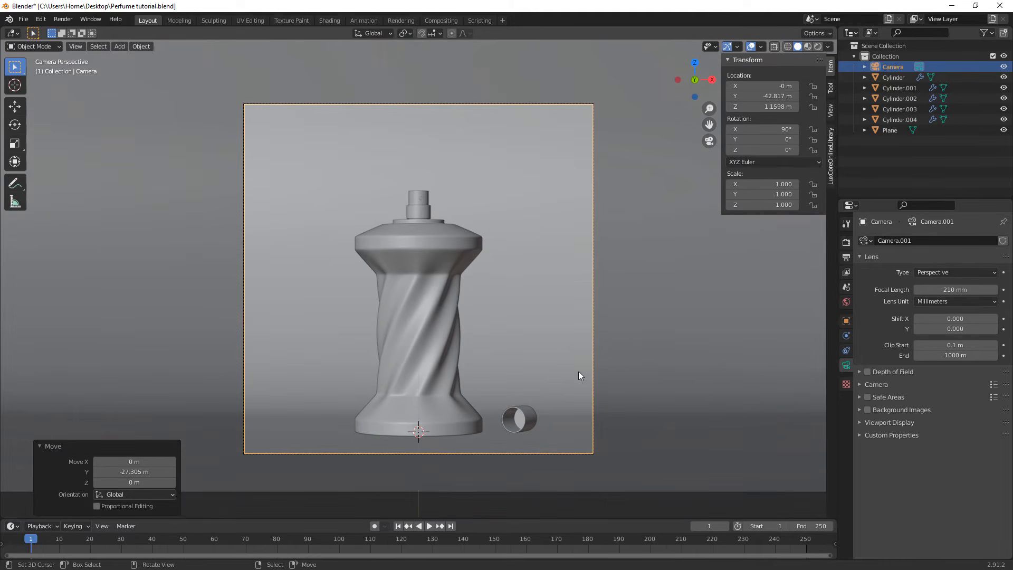
pyautogui.hotkey('ctrl', 's')
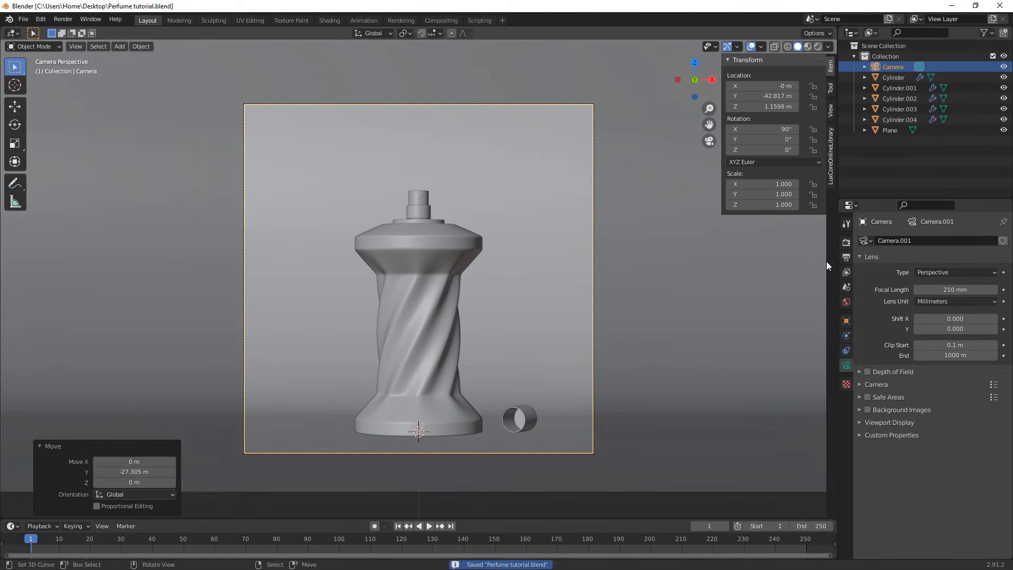
# Switch the render engine to Cycles.
pyautogui.click(846, 242)
pyautogui.click(946, 242)
pyautogui.click(945, 273)
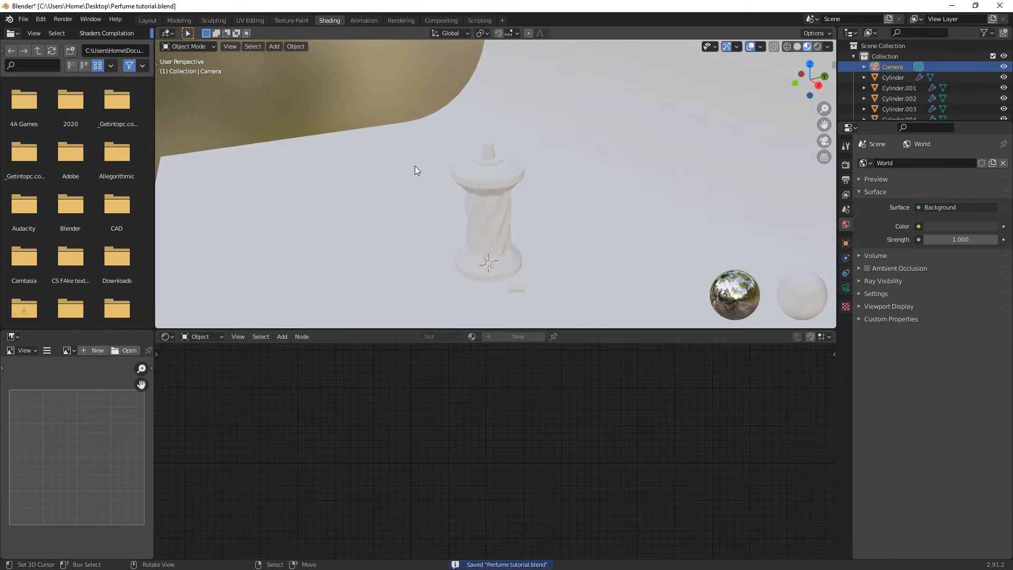
# In the Shading workspace, create a new material for the outer cap lying beside the bottle and name it Cap.
pyautogui.click(567, 305)
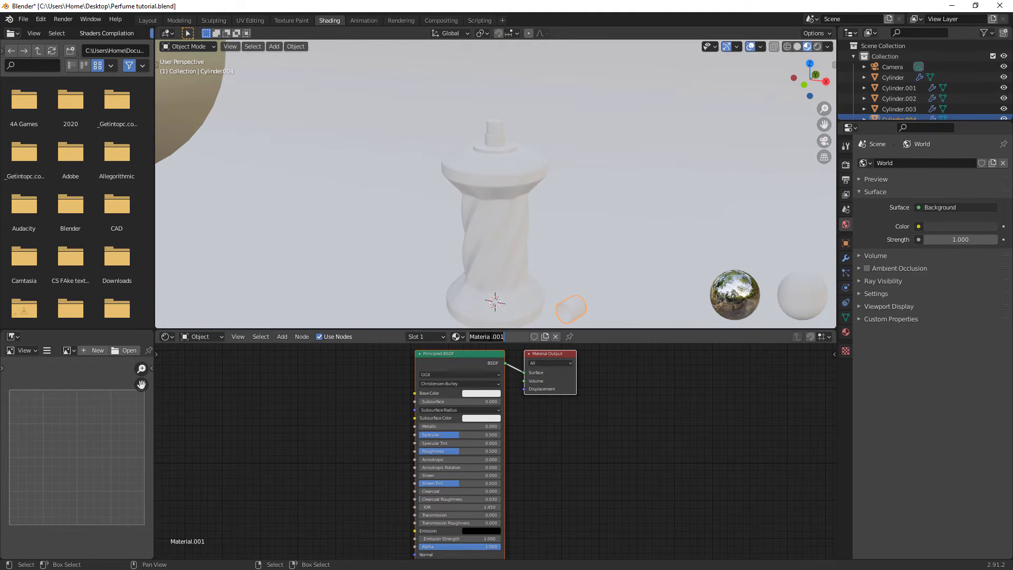
pyautogui.hotkey('ctrl', 'a')
pyautogui.write('Cap')
pyautogui.press('Return')
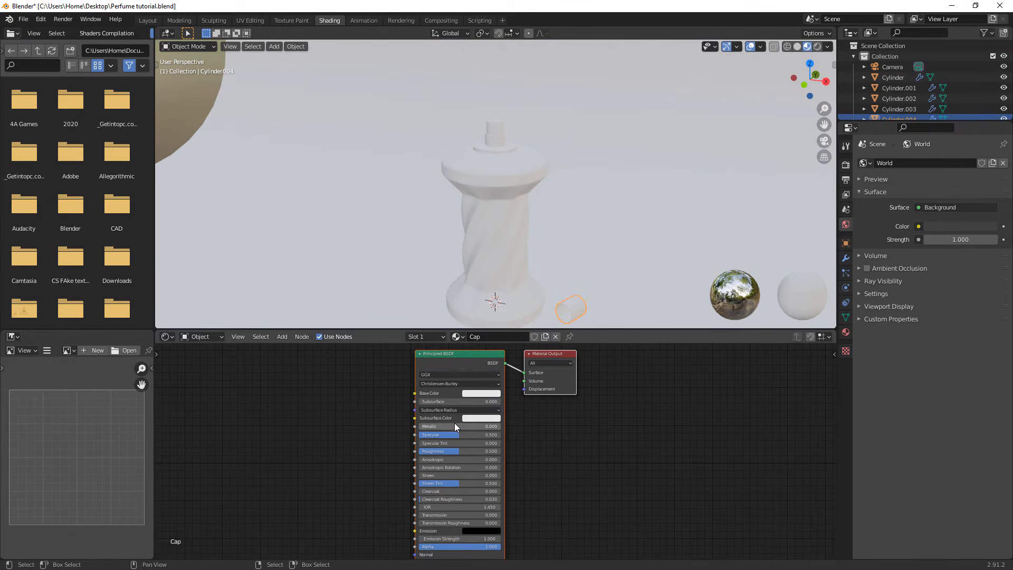
# Set the Cap material's Metallic to 1.000 and view the cap up close through the camera.
pyautogui.moveTo(454, 423); pyautogui.dragTo(469, 409, button='middle')
pyautogui.moveTo(468, 411); pyautogui.dragTo(555, 412)
pyautogui.moveTo(411, 417); pyautogui.dragTo(485, 391, button='middle')
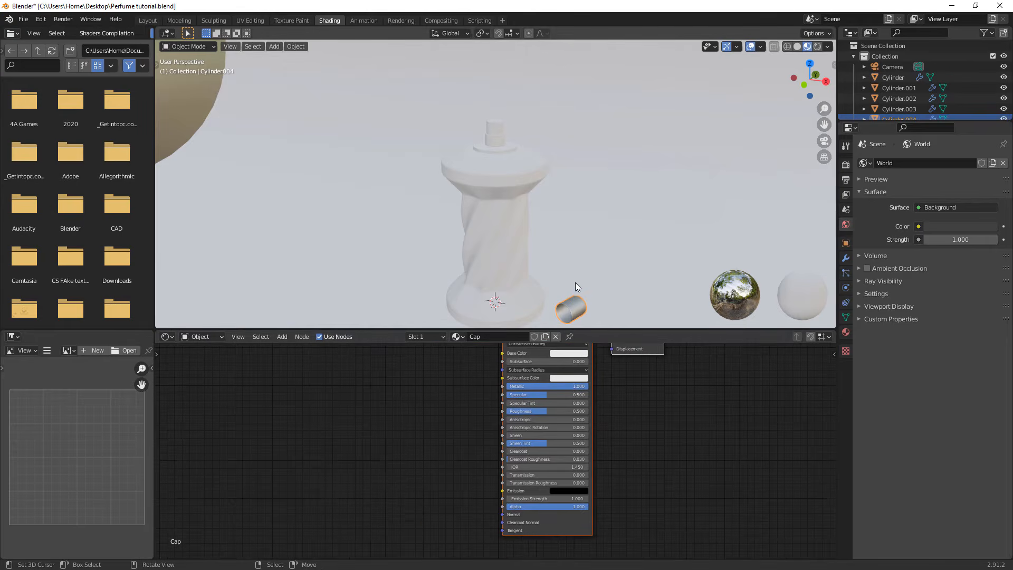
pyautogui.press('KP_0')
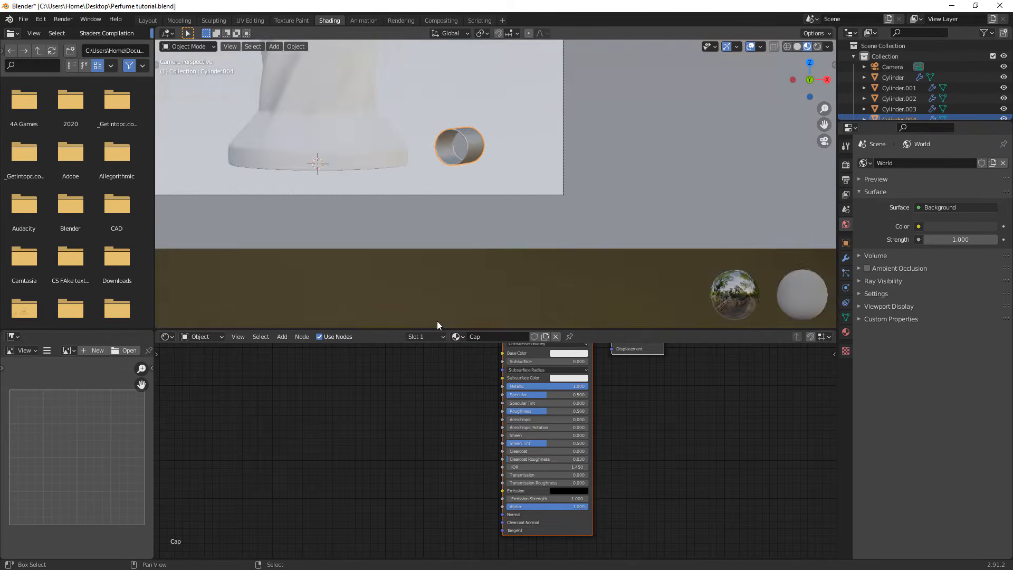
pyautogui.scroll(5, 437, 321)
pyautogui.keyDown('shift'); pyautogui.moveTo(490, 277); pyautogui.dragTo(568, 375, button='middle'); pyautogui.keyUp('shift')
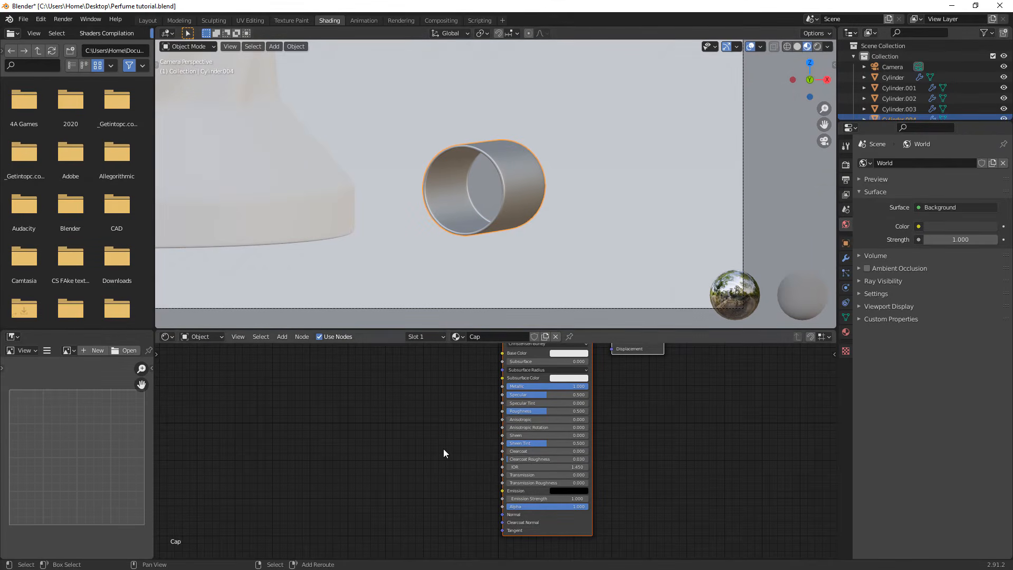
# Add a Noise Texture driving the Cap material's Roughness from its Fac output, with Mapping and Texture Coordinate nodes feeding it.
pyautogui.hotkey('shift', 'a')
pyautogui.write('noise')
pyautogui.press('Return')
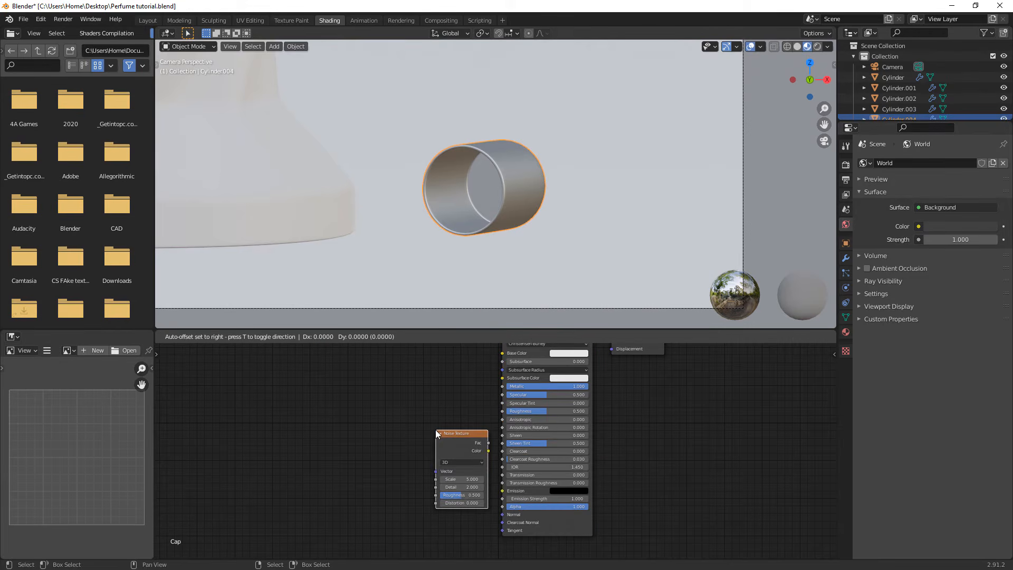
pyautogui.click(436, 430)
pyautogui.moveTo(447, 403); pyautogui.dragTo(504, 413)
pyautogui.hotkey('ctrl', 't')
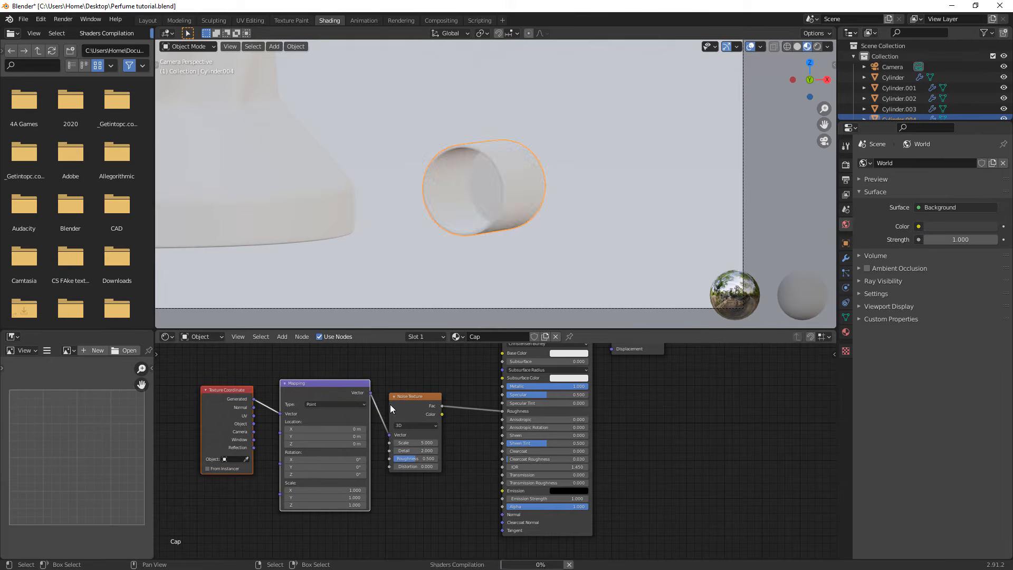
# Set the Mapping node's X and Y scale to 0.300 to stretch the noise around the cap.
pyautogui.moveTo(383, 401); pyautogui.dragTo(477, 393, button='middle')
pyautogui.scroll(1, 479, 390)
pyautogui.scroll(4, 416, 454)
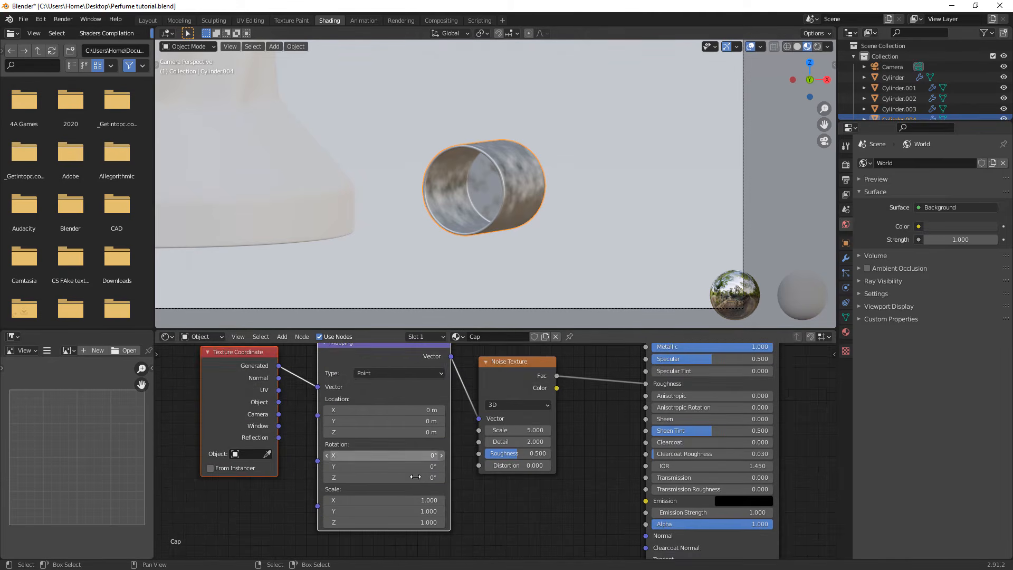
pyautogui.moveTo(415, 477); pyautogui.dragTo(466, 435, button='middle')
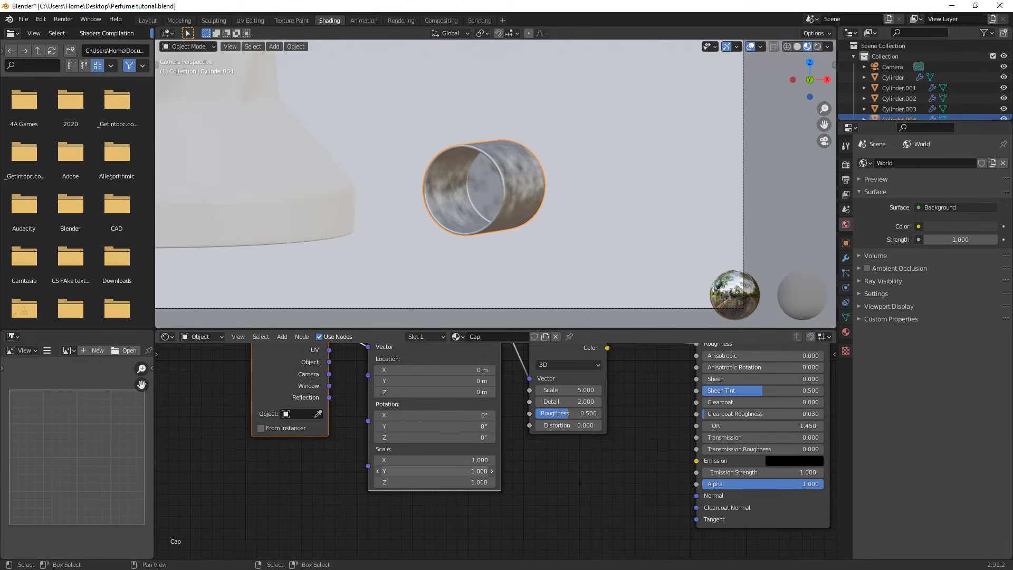
pyautogui.moveTo(458, 471); pyautogui.dragTo(458, 461)
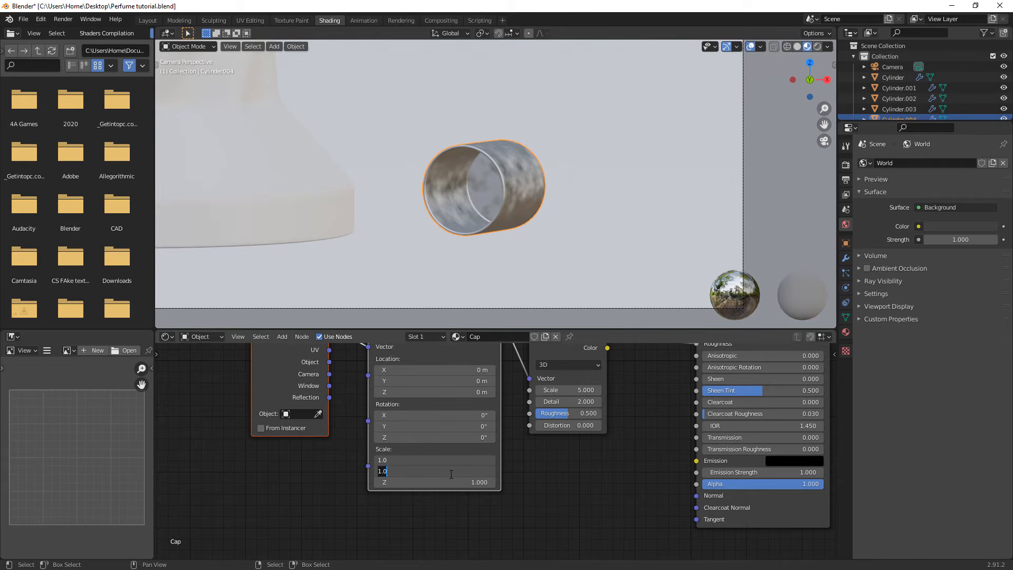
pyautogui.write('.3')
pyautogui.press('Return')
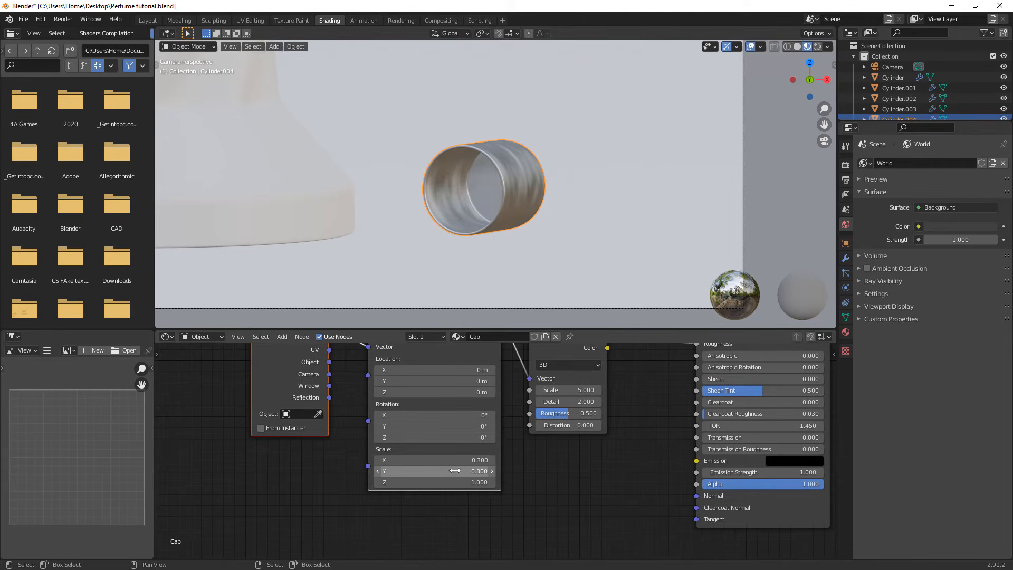
# Insert a ColorRamp between the Noise Texture and the Roughness input, and preview its output on the cap.
pyautogui.scroll(4, 546, 171)
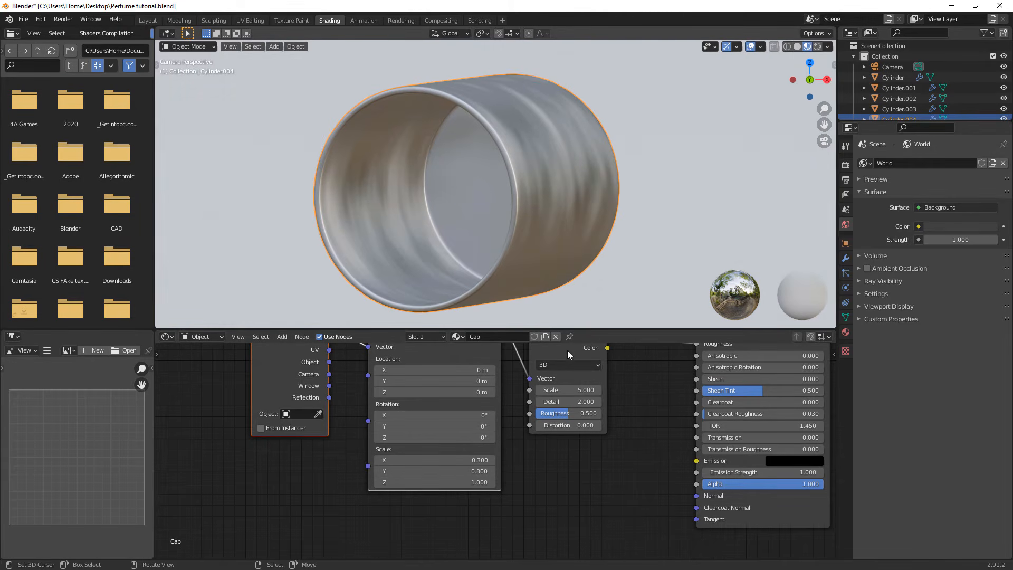
pyautogui.moveTo(568, 351); pyautogui.dragTo(533, 404, button='middle')
pyautogui.hotkey('shift', 'a')
pyautogui.write('c')
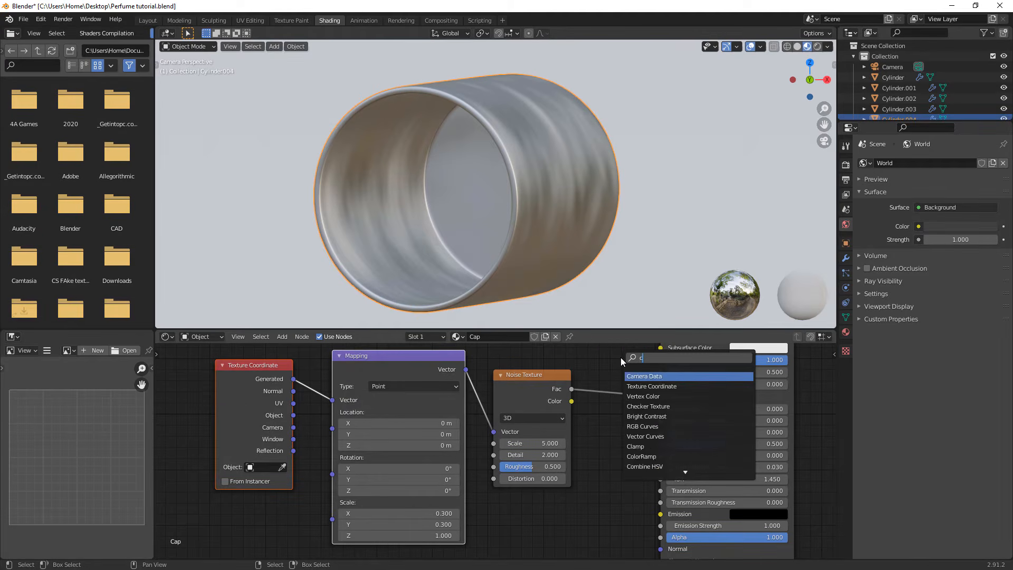
pyautogui.write('olorra')
pyautogui.press('Return')
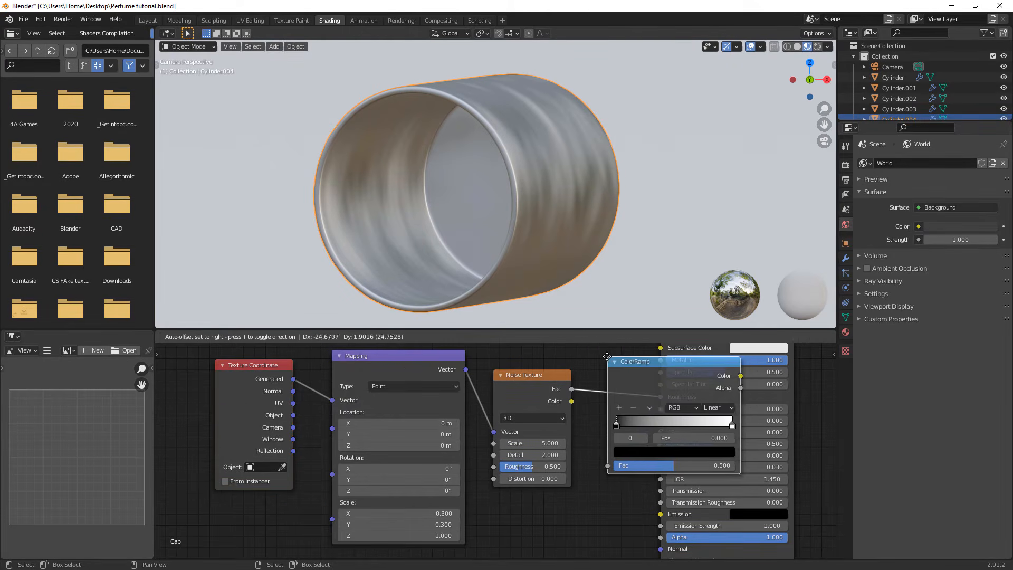
pyautogui.click(615, 357)
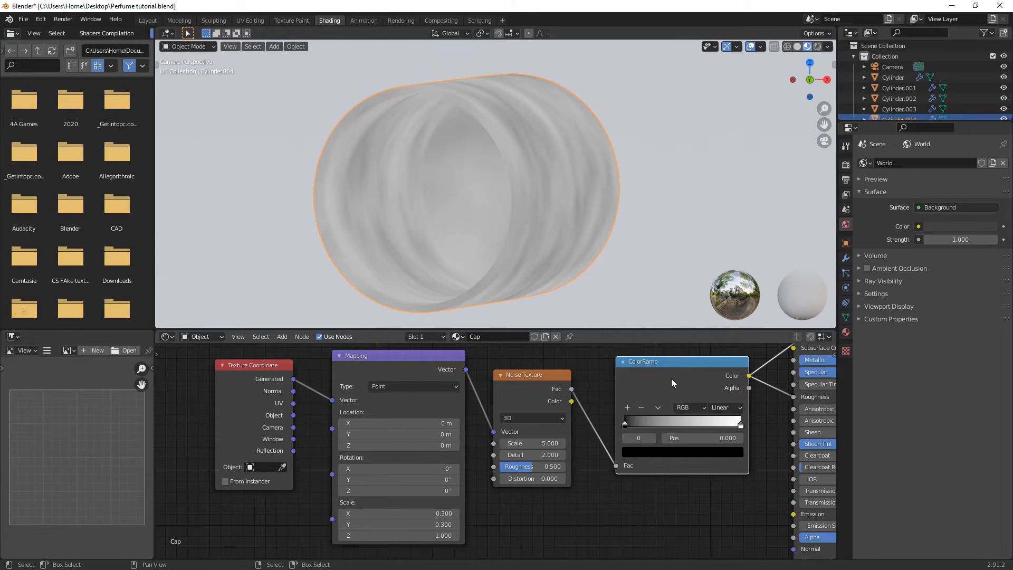
# Move the ColorRamp's white stop to about 0.909 and its black stop to about 0.414.
pyautogui.scroll(2, 689, 392)
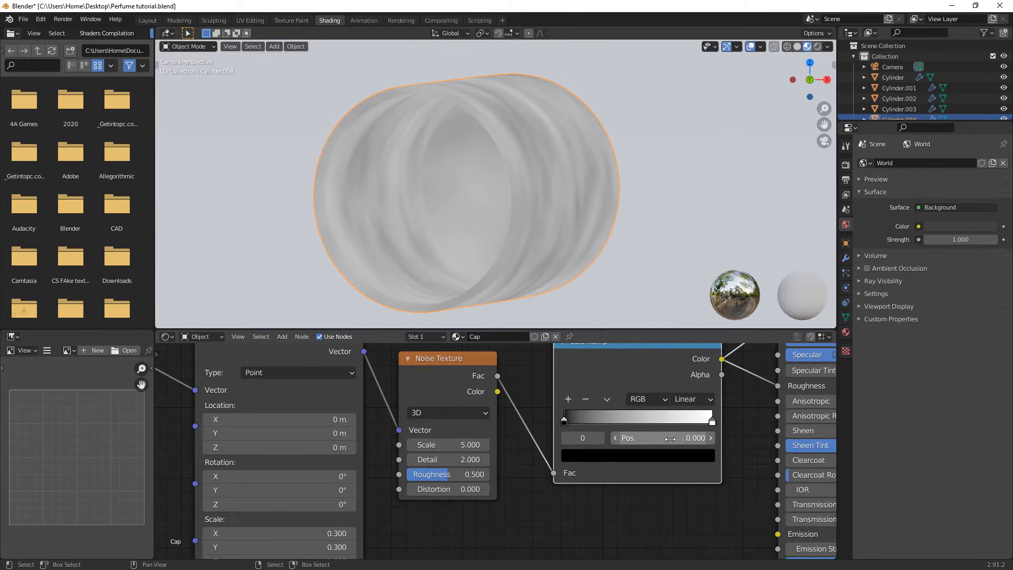
pyautogui.scroll(-2, 675, 439)
pyautogui.moveTo(683, 426)
pyautogui.mouseDown()
pyautogui.moveTo(650, 425)
pyautogui.moveTo(682, 428)
pyautogui.mouseUp()
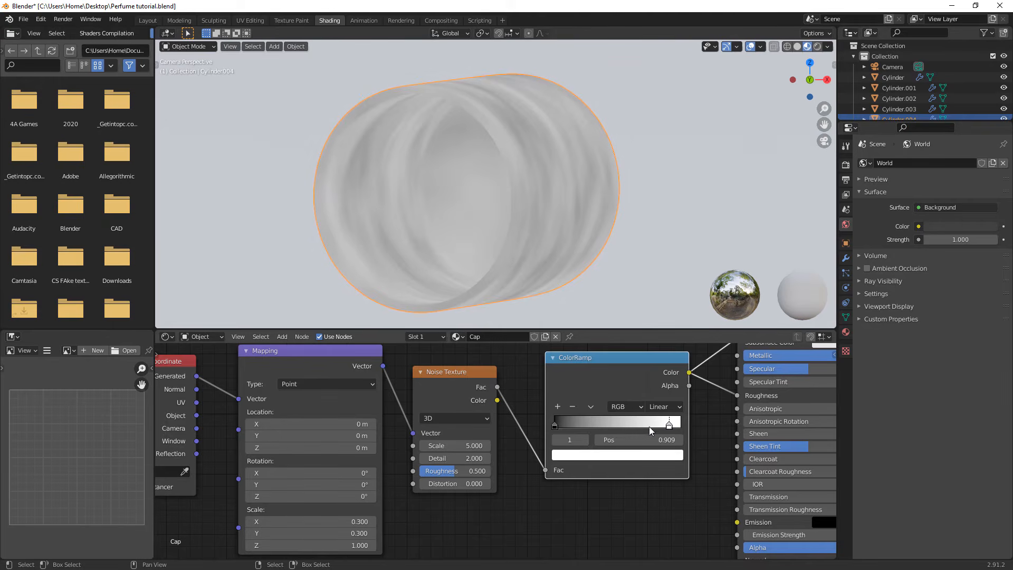
pyautogui.moveTo(552, 425); pyautogui.dragTo(607, 423)
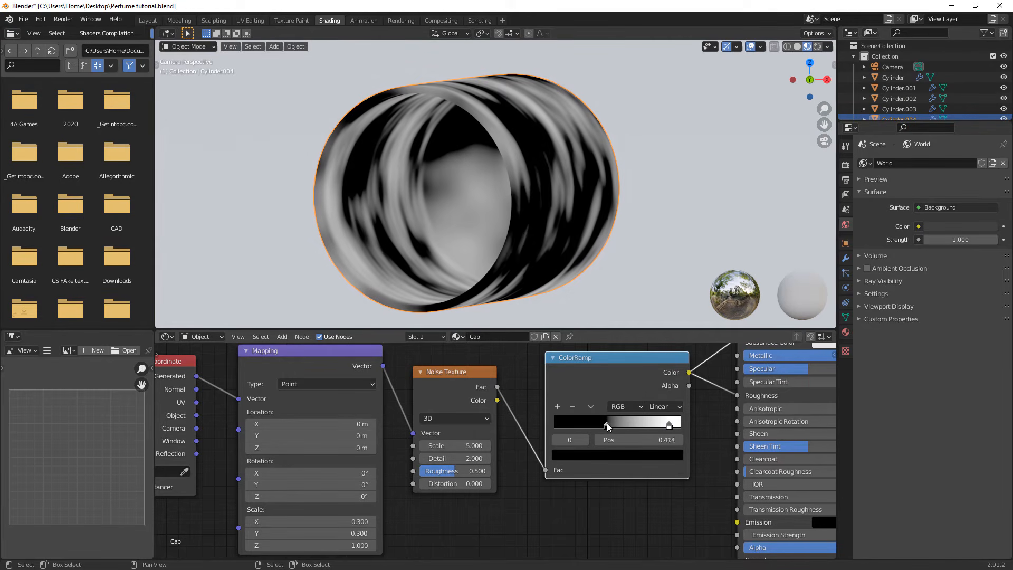
# Lighten the ColorRamp's black stop to a grey with a value of 0.52.
pyautogui.click(618, 455)
pyautogui.scroll(7, 608, 350)
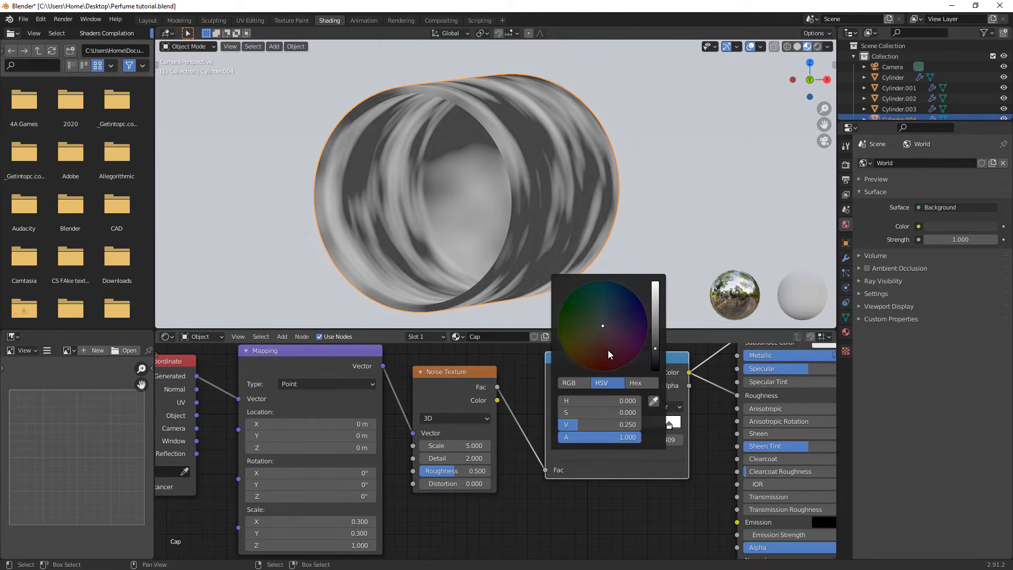
pyautogui.click(607, 424)
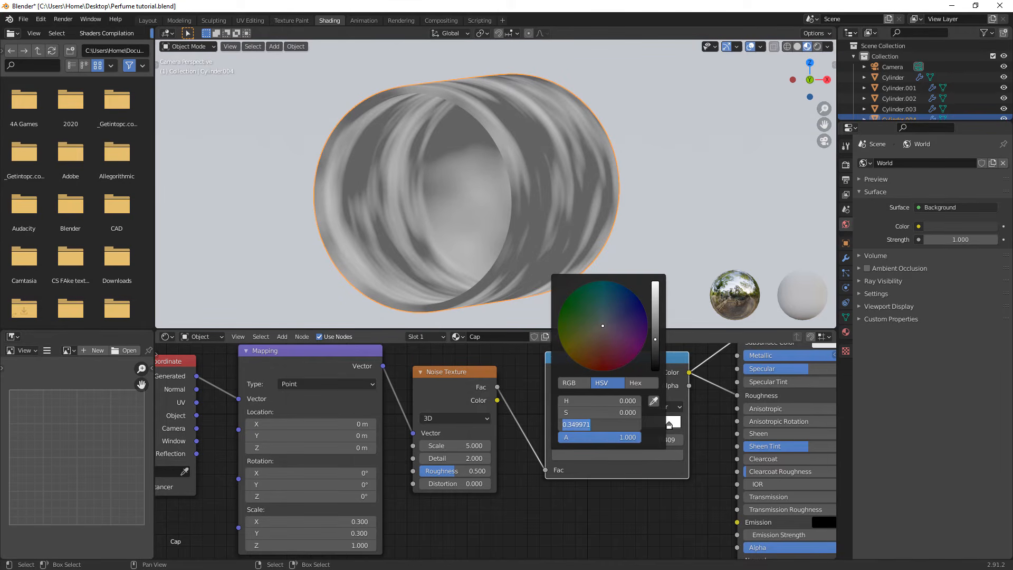
pyautogui.write('.52')
pyautogui.press('Return')
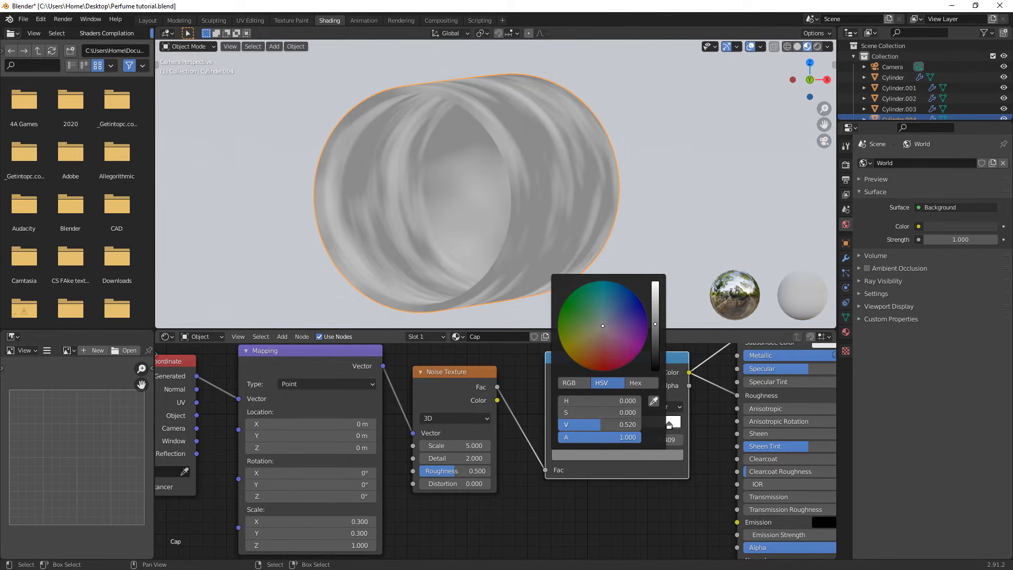
# Darken the ColorRamp's white stop to light grey and move it to about 0.741.
pyautogui.click(668, 426)
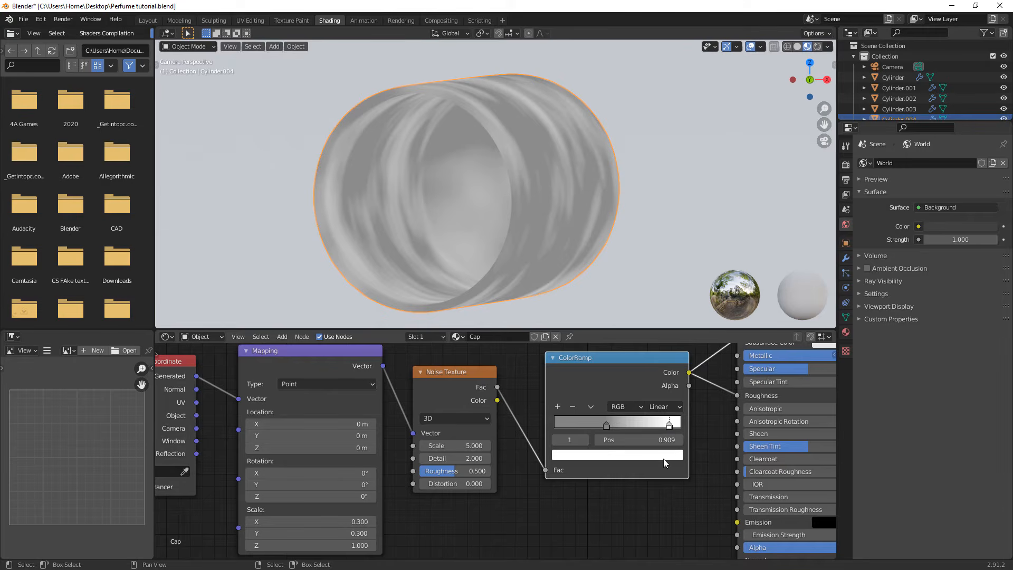
pyautogui.click(663, 458)
pyautogui.click(625, 329)
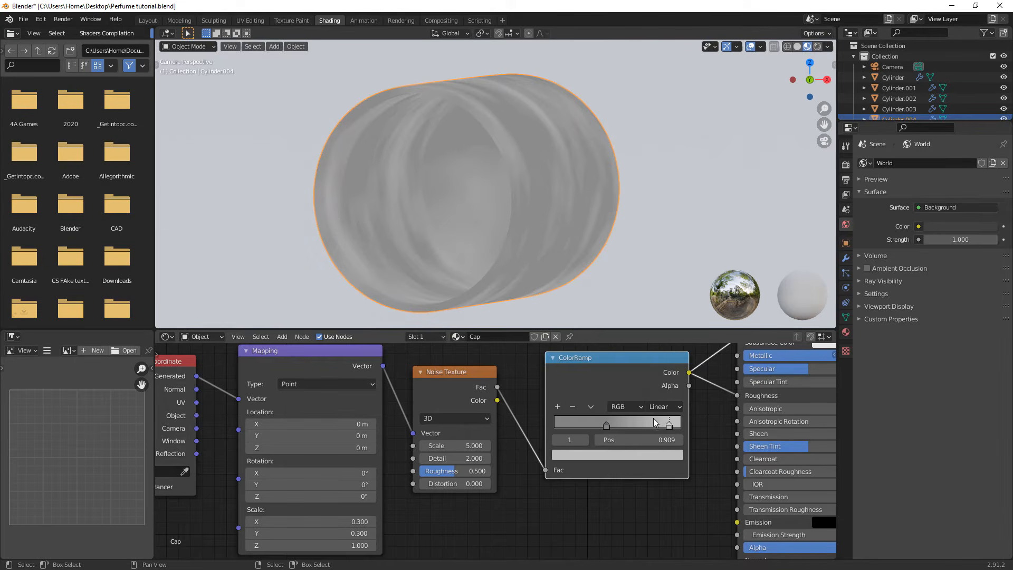
pyautogui.moveTo(669, 425); pyautogui.dragTo(647, 426)
# Send the Principled BSDF to the Material Output again and shift the ColorRamp's darker stop to about 0.327.
pyautogui.scroll(-2, 658, 429)
pyautogui.moveTo(662, 429); pyautogui.dragTo(599, 491, button='middle')
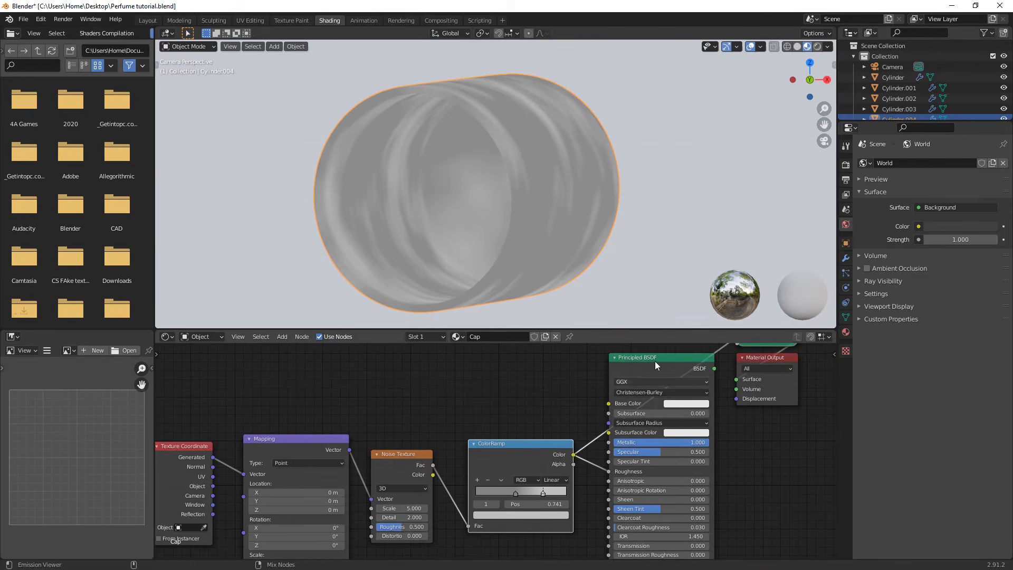
pyautogui.keyDown('ctrl'); pyautogui.keyDown('shift'); pyautogui.click(656, 365); pyautogui.keyUp('shift'); pyautogui.keyUp('ctrl')
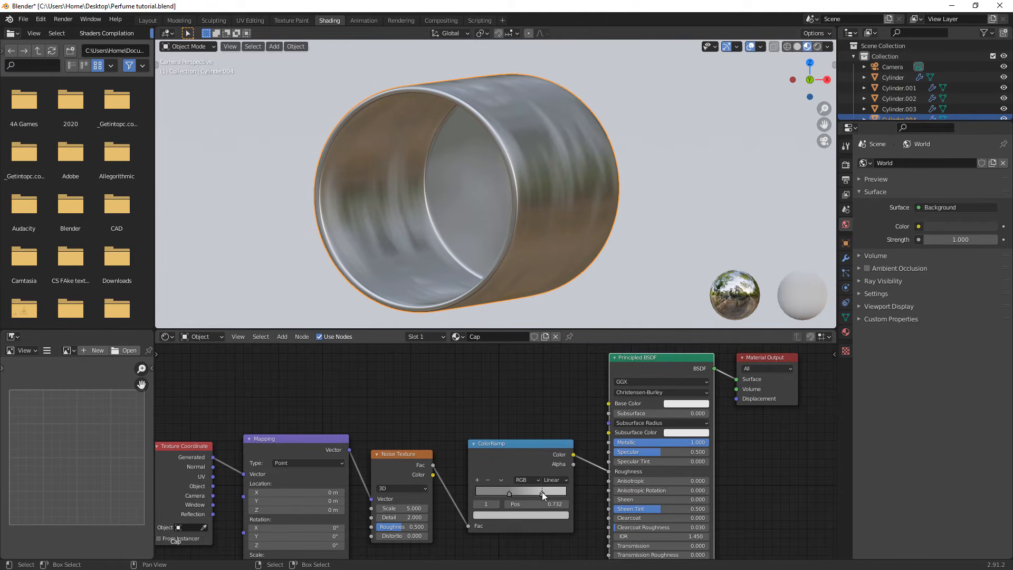
pyautogui.moveTo(533, 494)
pyautogui.mouseDown()
pyautogui.moveTo(546, 492)
pyautogui.moveTo(506, 492)
pyautogui.mouseUp()
# Set the Noise Texture's Scale to 10, Detail to about 4.75 and Roughness to 1.000.
pyautogui.moveTo(490, 490); pyautogui.dragTo(518, 471, button='middle')
pyautogui.write('1')
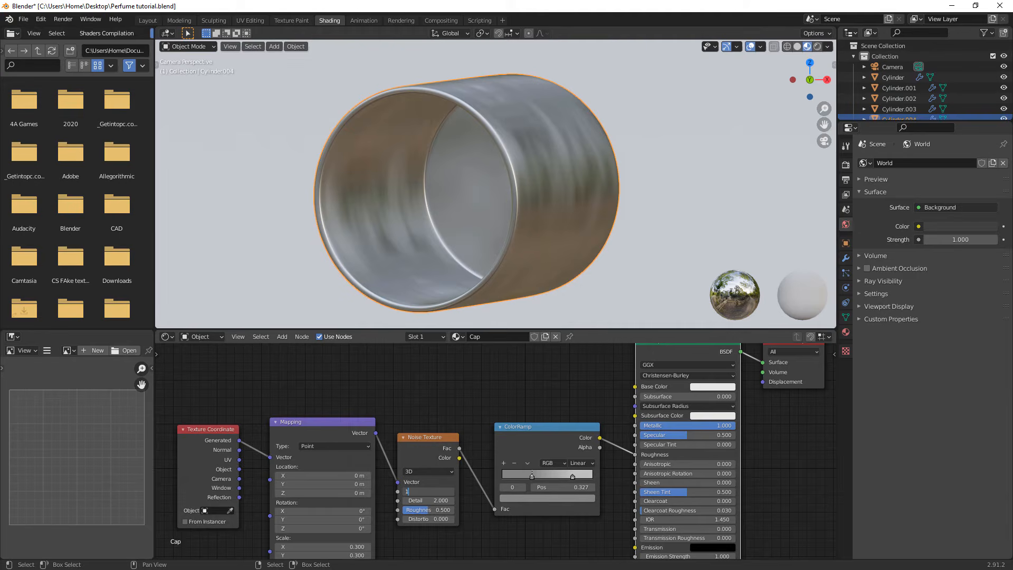
pyautogui.write('0')
pyautogui.press('Return')
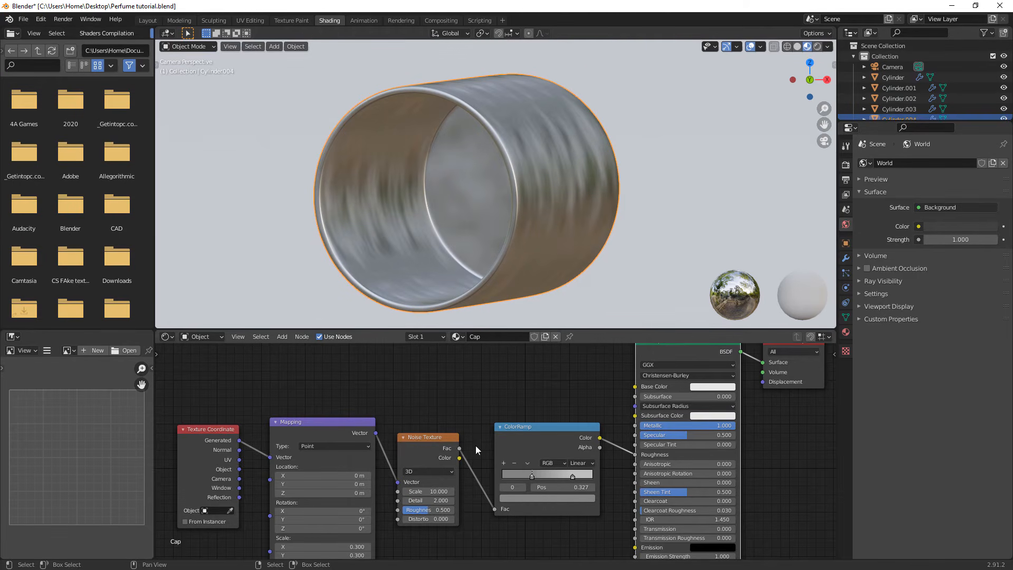
pyautogui.scroll(2, 427, 463)
pyautogui.moveTo(427, 470)
pyautogui.mouseDown()
pyautogui.moveTo(462, 470)
pyautogui.moveTo(464, 456)
pyautogui.moveTo(427, 456)
pyautogui.mouseUp()
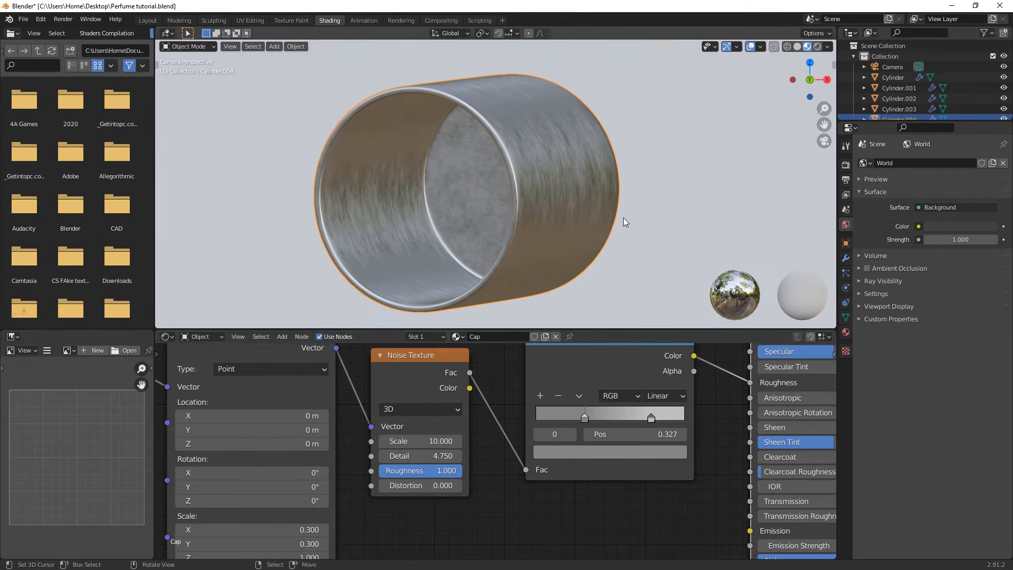
# Examine the cap's brushed metal finish up close from another angle and save the file.
pyautogui.moveTo(623, 218); pyautogui.dragTo(616, 220, button='middle')
pyautogui.scroll(6, 617, 222)
pyautogui.keyDown('shift'); pyautogui.moveTo(634, 258); pyautogui.dragTo(325, 132, button='middle'); pyautogui.keyUp('shift')
pyautogui.scroll(6, 326, 131)
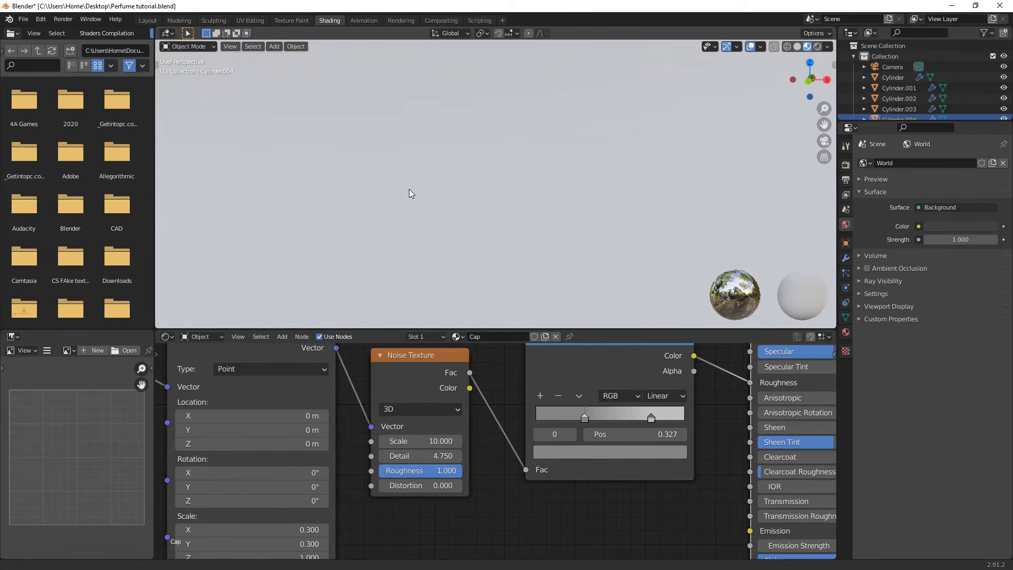
pyautogui.keyDown('shift'); pyautogui.moveTo(410, 188); pyautogui.dragTo(587, 194, button='middle'); pyautogui.keyUp('shift')
pyautogui.scroll(4, 606, 181)
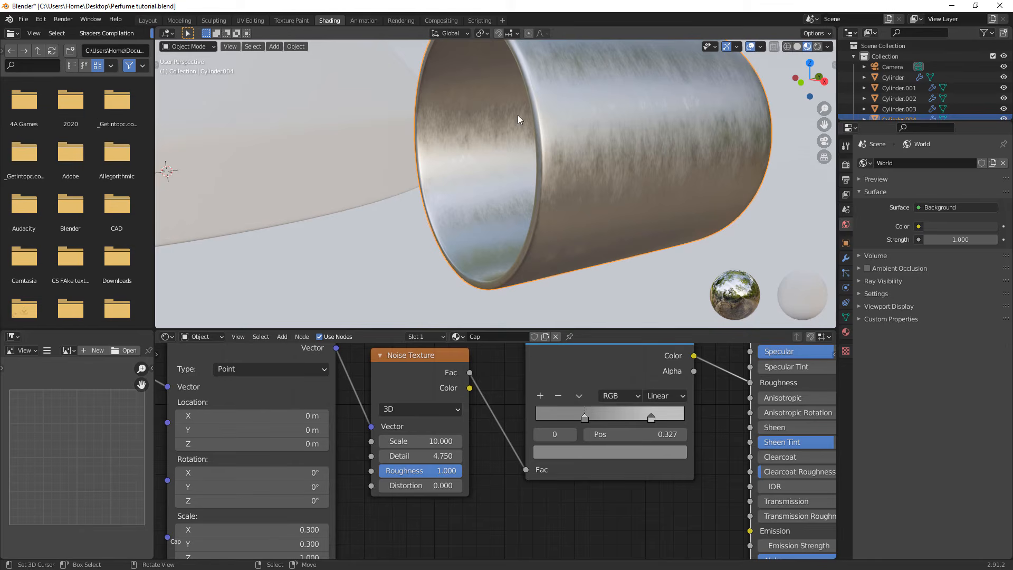
pyautogui.scroll(-9, 557, 196)
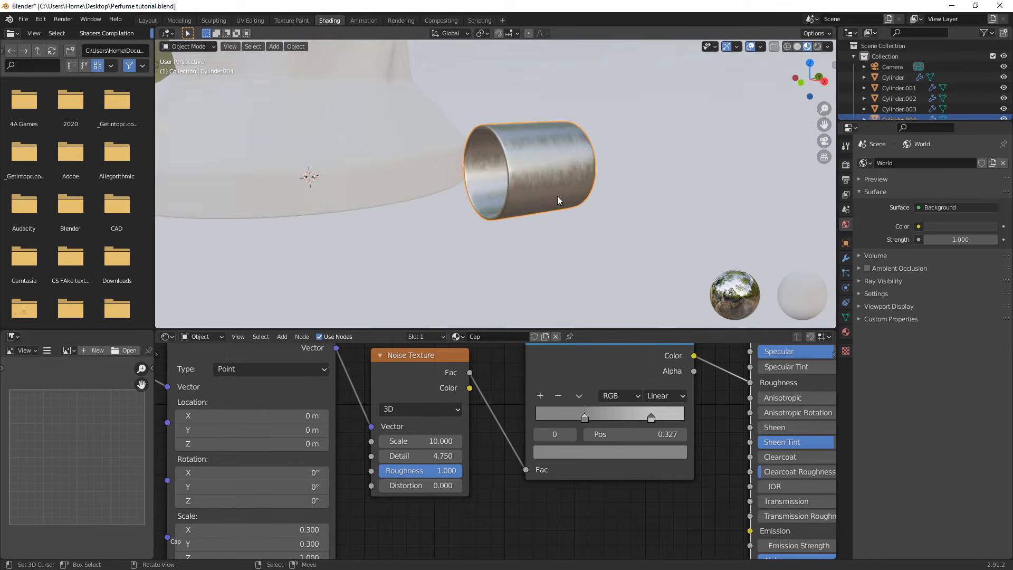
pyautogui.moveTo(517, 246); pyautogui.dragTo(535, 221, button='middle')
pyautogui.hotkey('ctrl', 's')
# Assign the Cap material to the spray nozzle on top of the bottle and to the collar below it.
pyautogui.scroll(-3, 535, 220)
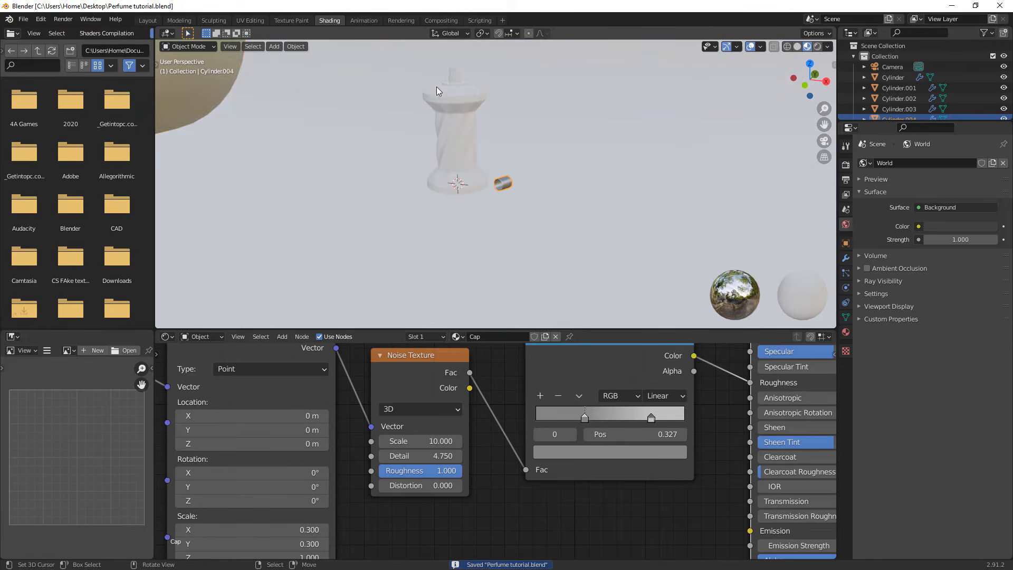
pyautogui.click(450, 71)
pyautogui.press('KP_1')
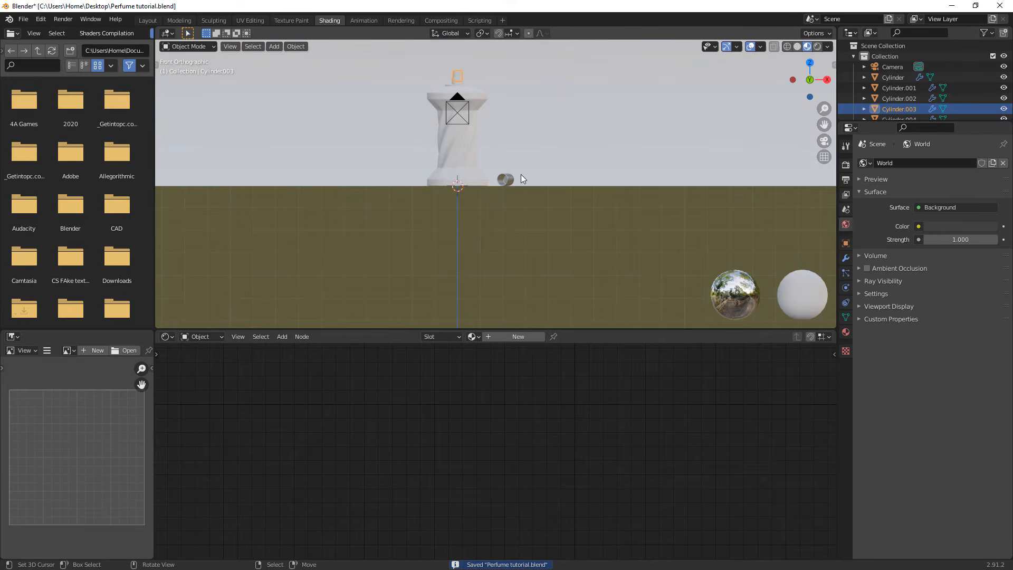
pyautogui.scroll(6, 499, 277)
pyautogui.keyDown('shift'); pyautogui.moveTo(510, 137); pyautogui.dragTo(551, 139, button='middle'); pyautogui.keyUp('shift')
pyautogui.scroll(5, 486, 169)
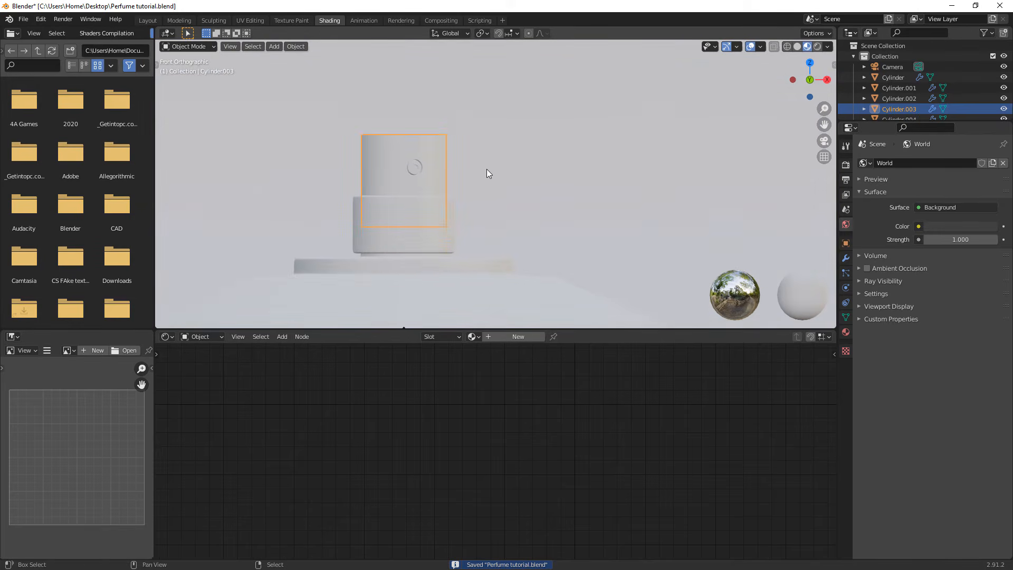
pyautogui.keyDown('shift'); pyautogui.moveTo(487, 169); pyautogui.dragTo(570, 165, button='middle'); pyautogui.keyUp('shift')
pyautogui.click(472, 336)
pyautogui.click(487, 353)
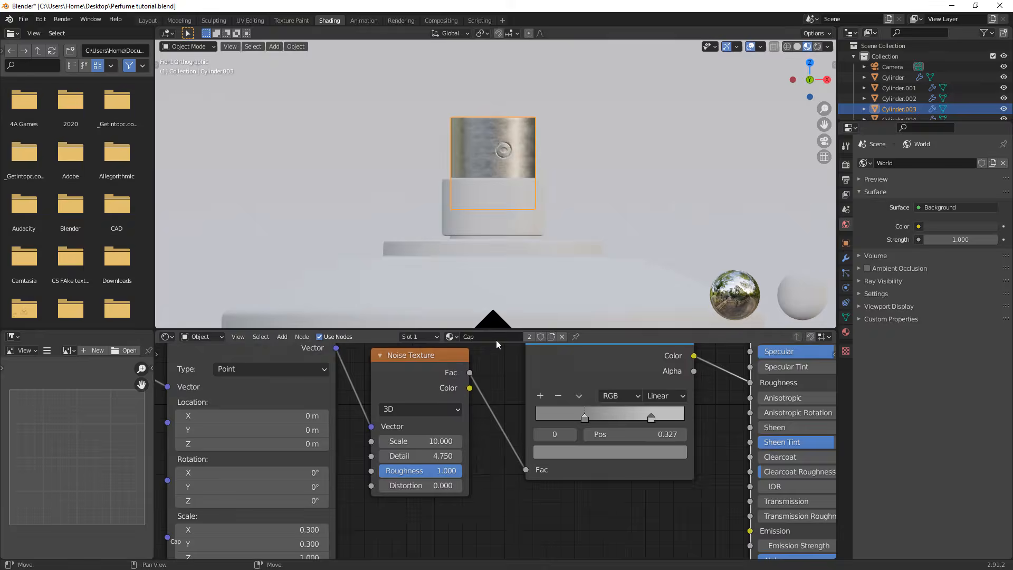
pyautogui.click(510, 218)
pyautogui.click(473, 336)
pyautogui.click(479, 352)
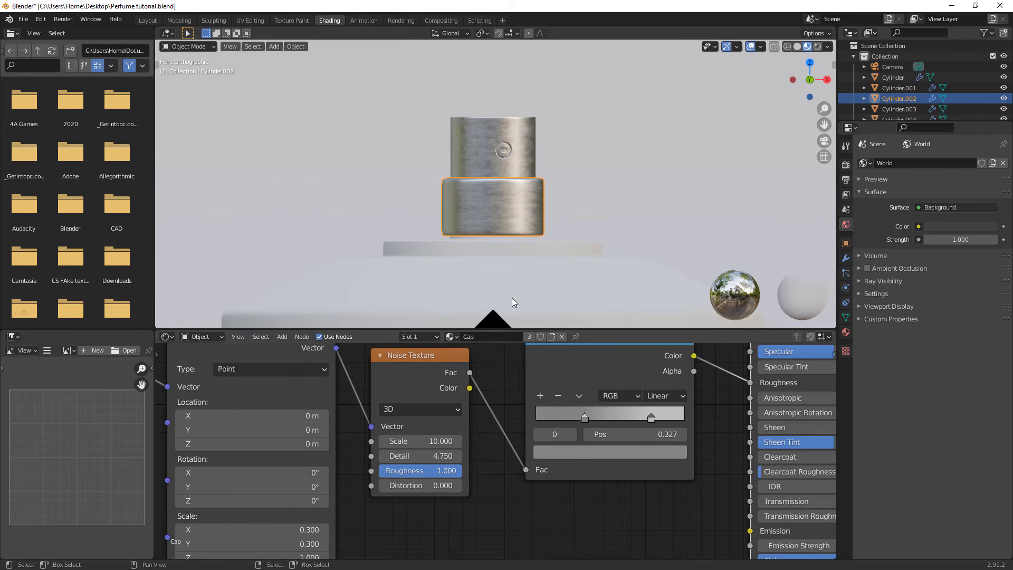
# Make the collar's Cap material a single-user copy and assign that copy, Cap.001, to the nozzle above it.
pyautogui.click(529, 337)
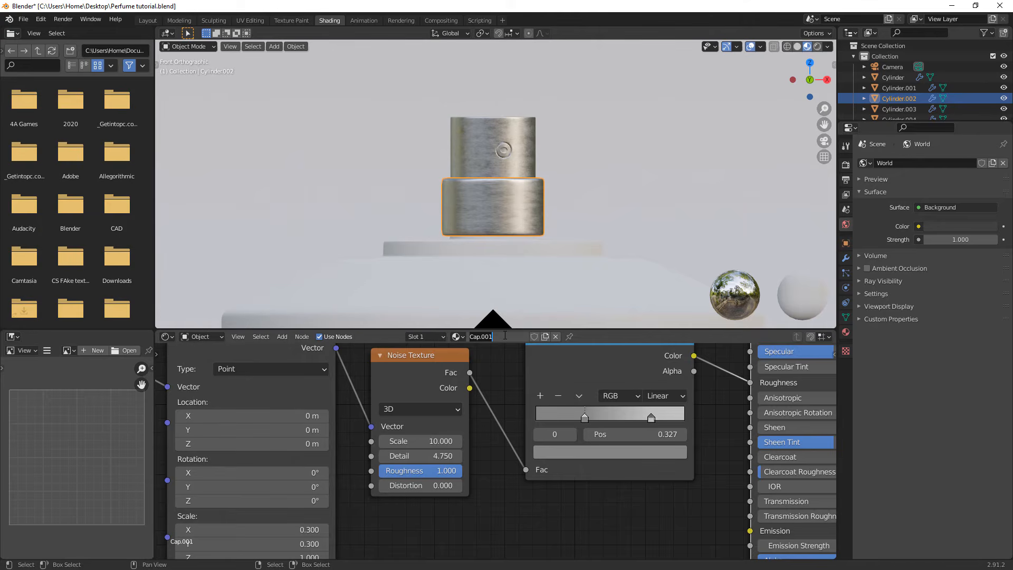
pyautogui.press('Return')
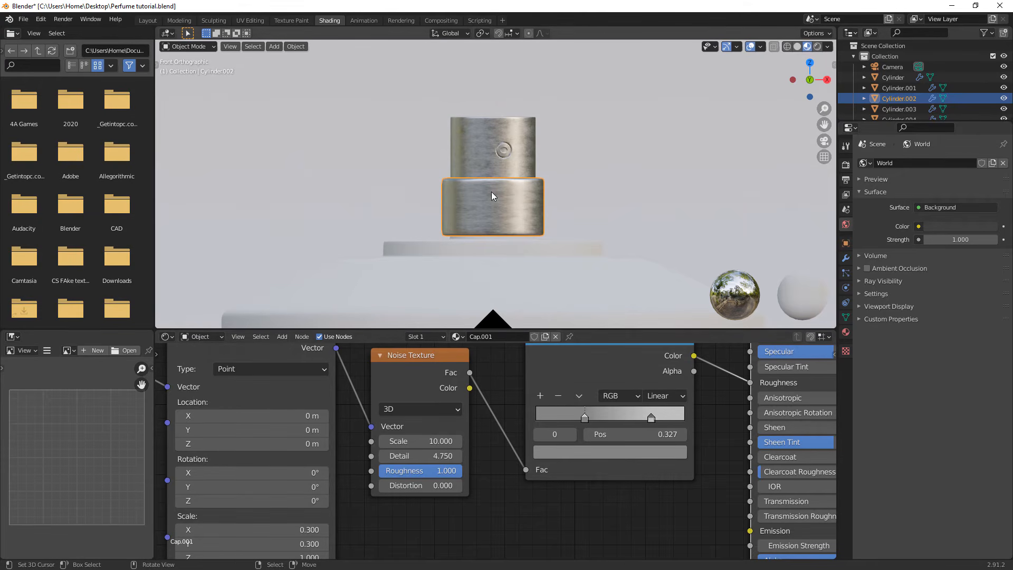
pyautogui.click(486, 154)
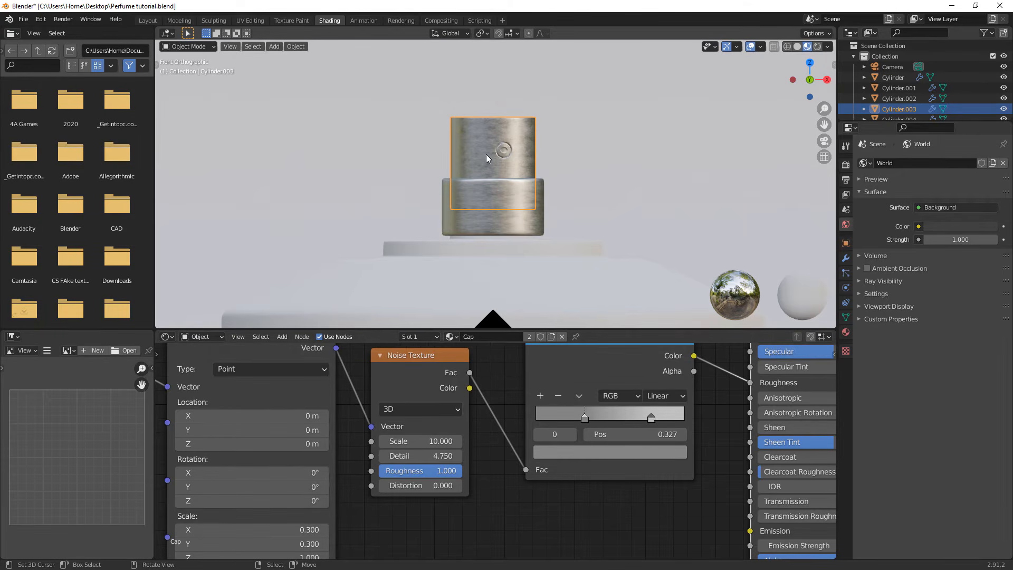
pyautogui.click(449, 336)
pyautogui.click(481, 362)
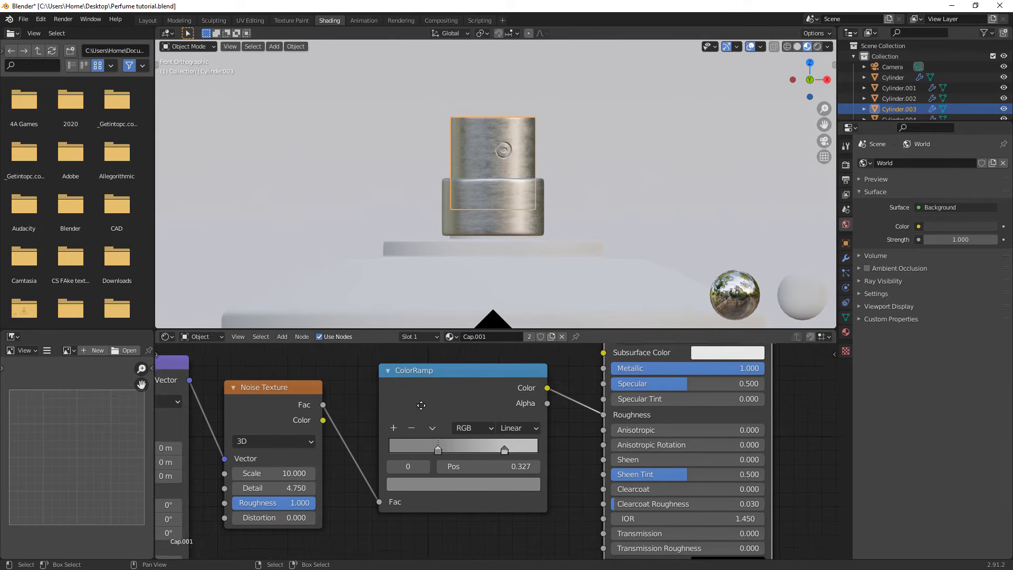
# Darken the Base Color of the Cap.001 material to a mid grey.
pyautogui.moveTo(421, 405); pyautogui.dragTo(538, 446, button='middle')
pyautogui.click(623, 376)
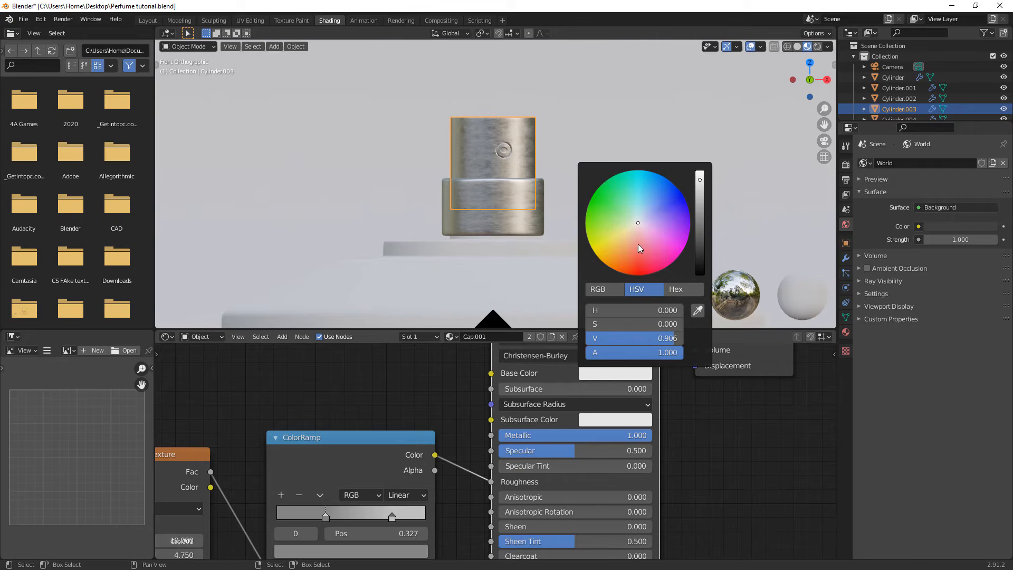
pyautogui.scroll(-4, 638, 231)
pyautogui.scroll(5, 515, 136)
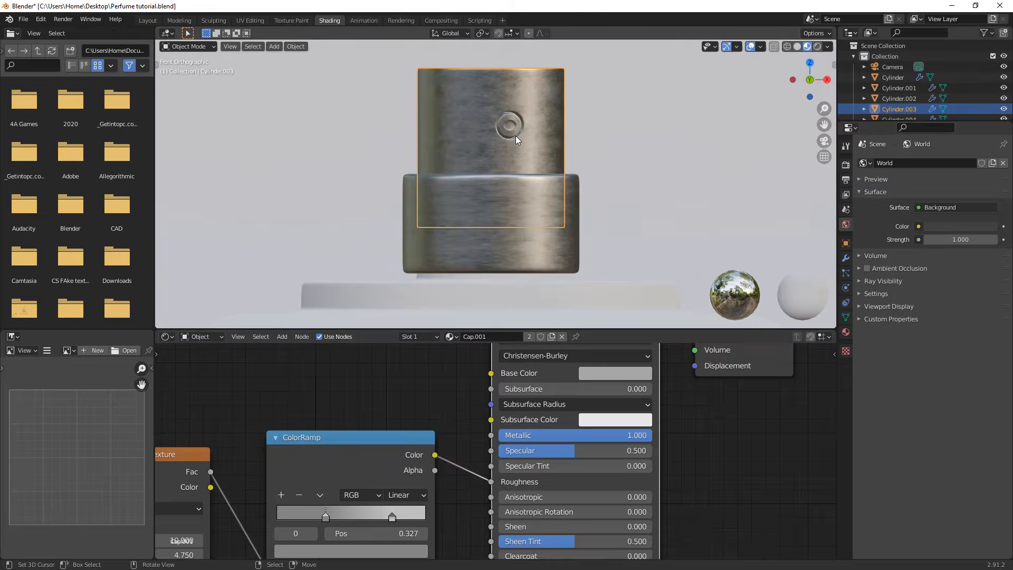
# Spread the Cap.001 ColorRamp stops, placing stop 1 at position 1.000 and stop 0 at 0.400.
pyautogui.moveTo(456, 424); pyautogui.dragTo(507, 360, button='middle')
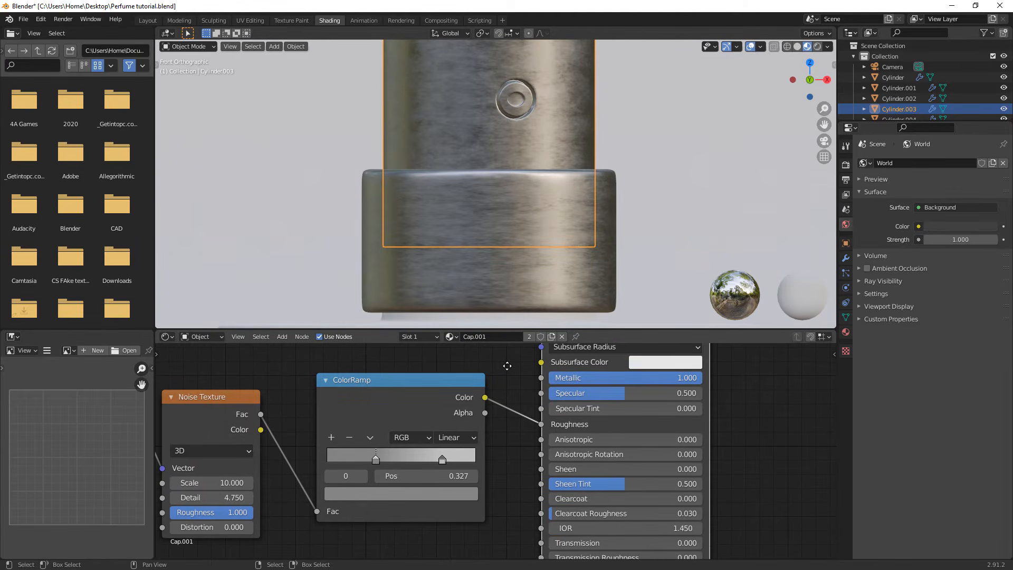
pyautogui.scroll(2, 496, 438)
pyautogui.moveTo(418, 463)
pyautogui.mouseDown()
pyautogui.moveTo(436, 461)
pyautogui.moveTo(426, 461)
pyautogui.mouseUp()
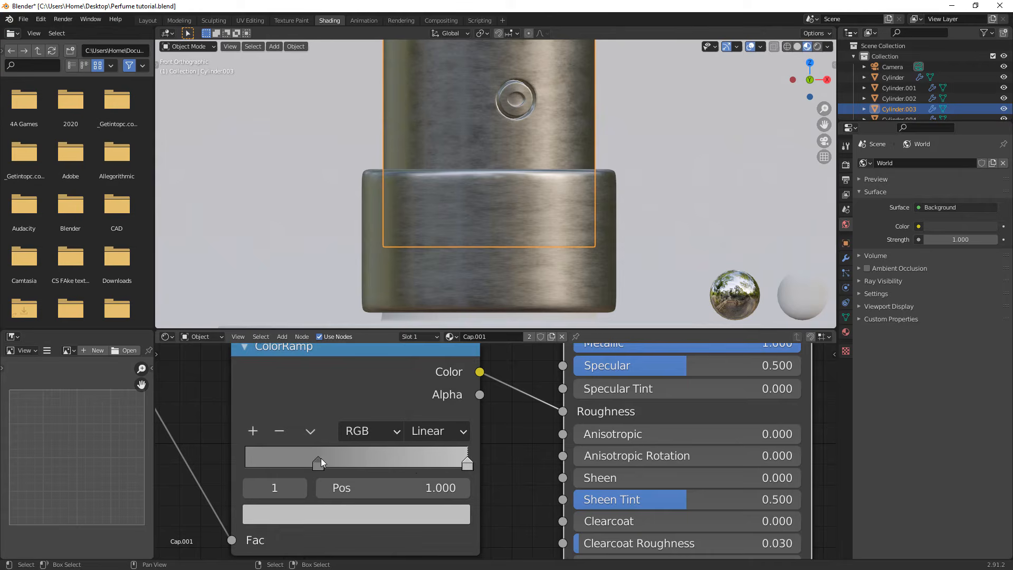
pyautogui.moveTo(320, 458); pyautogui.dragTo(297, 460)
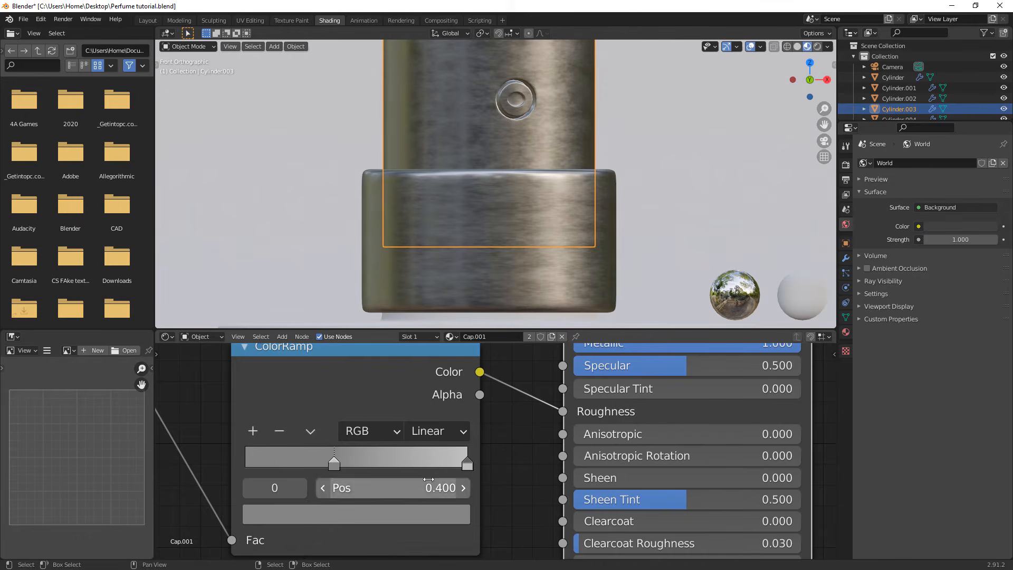
# Try lighter greys for ColorRamp stop 0 in Cap.001, then return it to the darker grey.
pyautogui.click(457, 515)
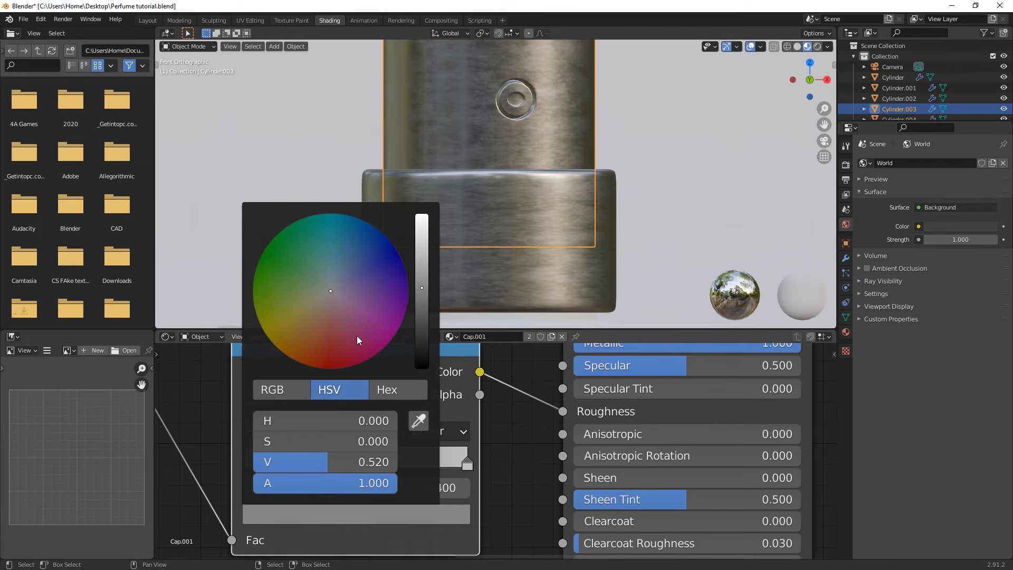
pyautogui.scroll(-2, 357, 340)
pyautogui.scroll(2, 356, 340)
pyautogui.scroll(1, 357, 341)
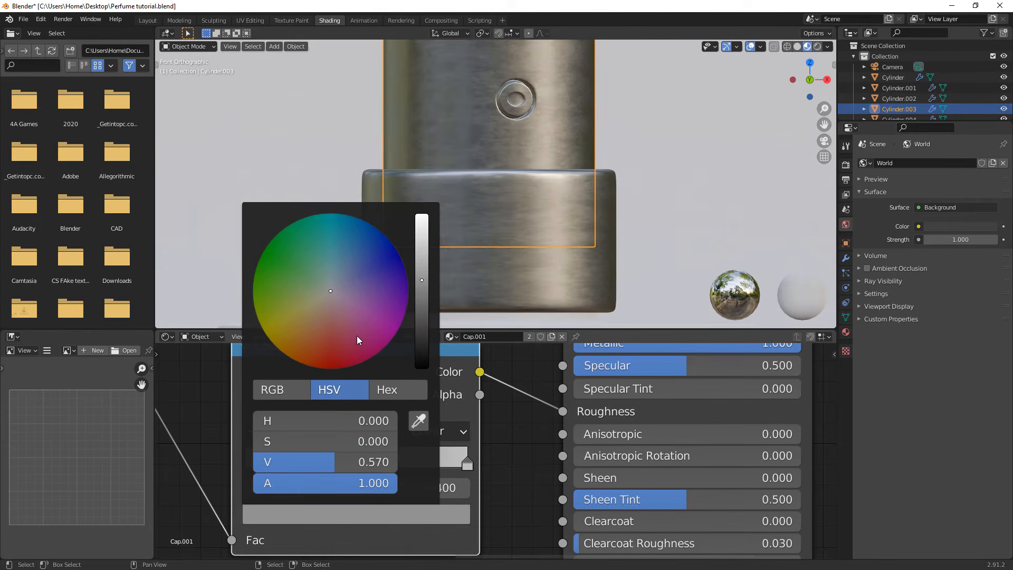
pyautogui.scroll(1, 358, 340)
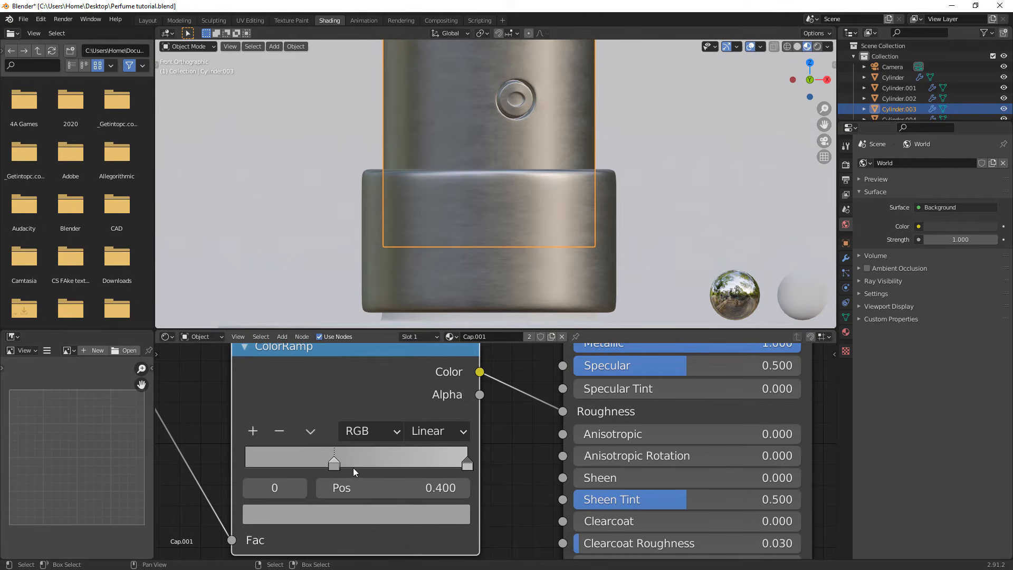
pyautogui.click(334, 513)
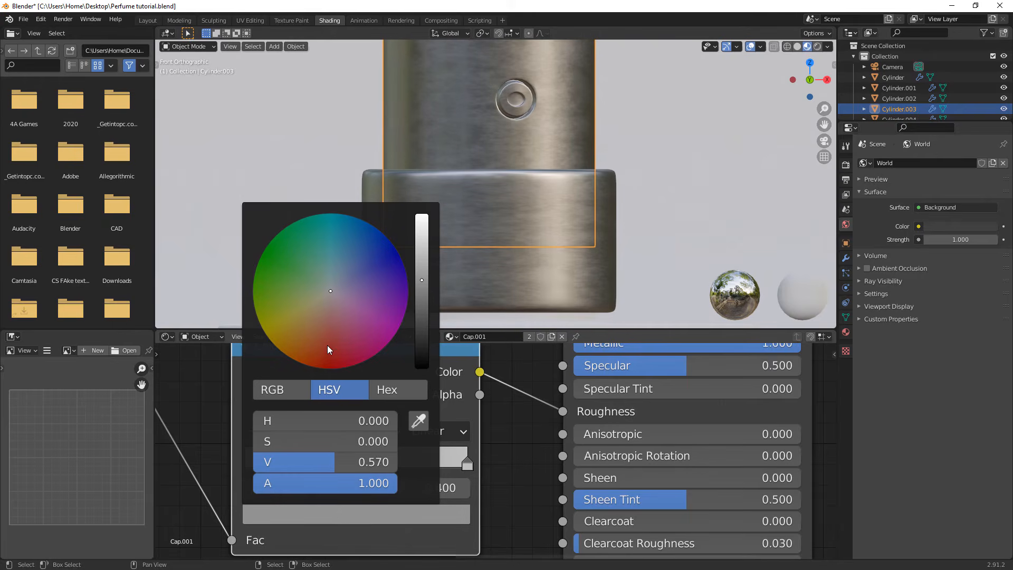
pyautogui.scroll(-1, 328, 347)
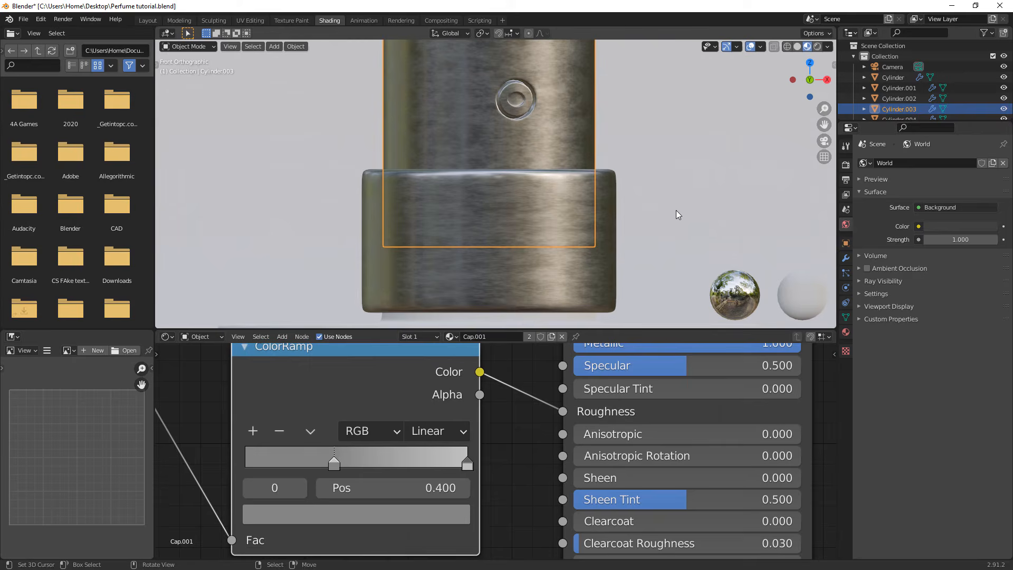
# Select the faces of the round spray hole on the nozzle, growing the selection from its centre face.
pyautogui.moveTo(676, 210); pyautogui.dragTo(553, 188, button='middle')
pyautogui.press('Tab')
pyautogui.moveTo(482, 165); pyautogui.dragTo(472, 158, button='middle')
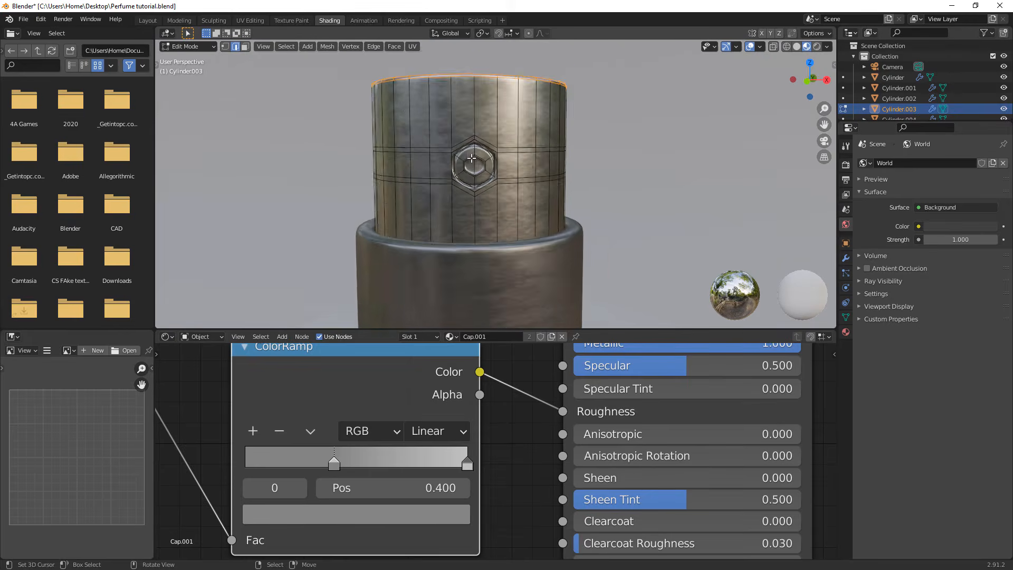
pyautogui.scroll(1, 472, 158)
pyautogui.press('3')
pyautogui.click(464, 162)
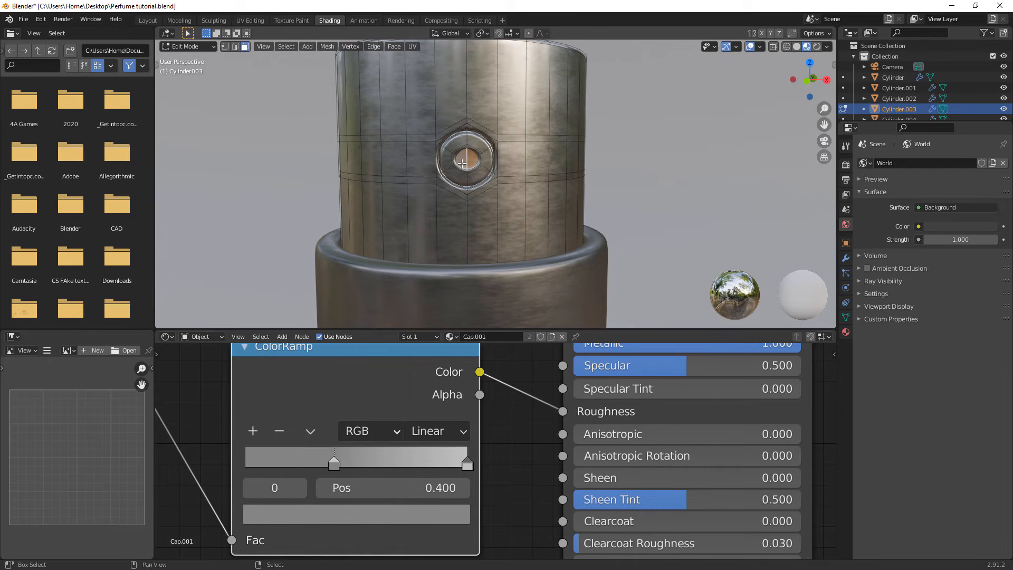
pyautogui.press('ctrl+KP_Add')
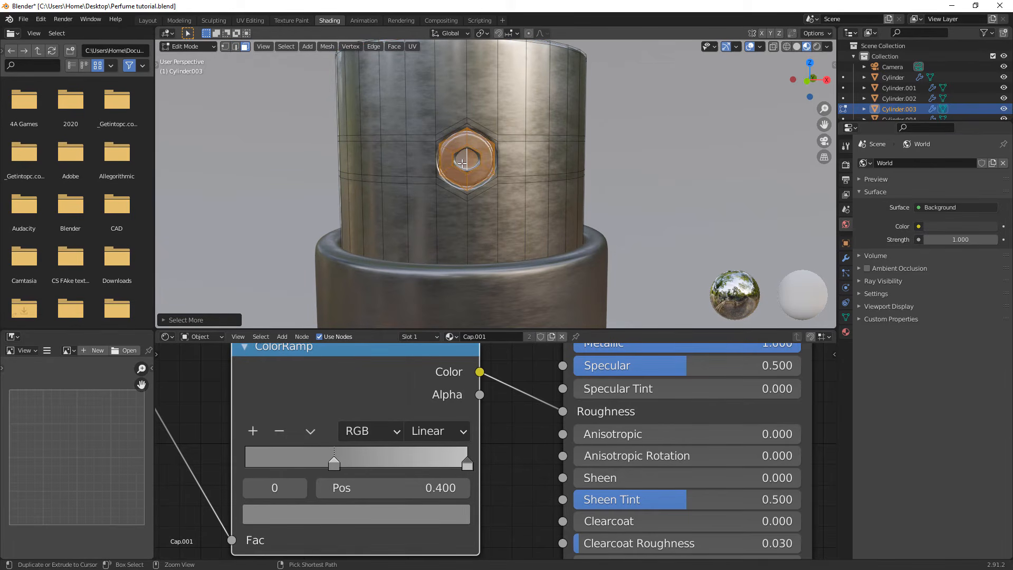
# Add a second material slot holding a single-user copy of Cap.001, Cap.002, and assign it to the selected spray hole faces.
pyautogui.click(846, 332)
pyautogui.click(1003, 164)
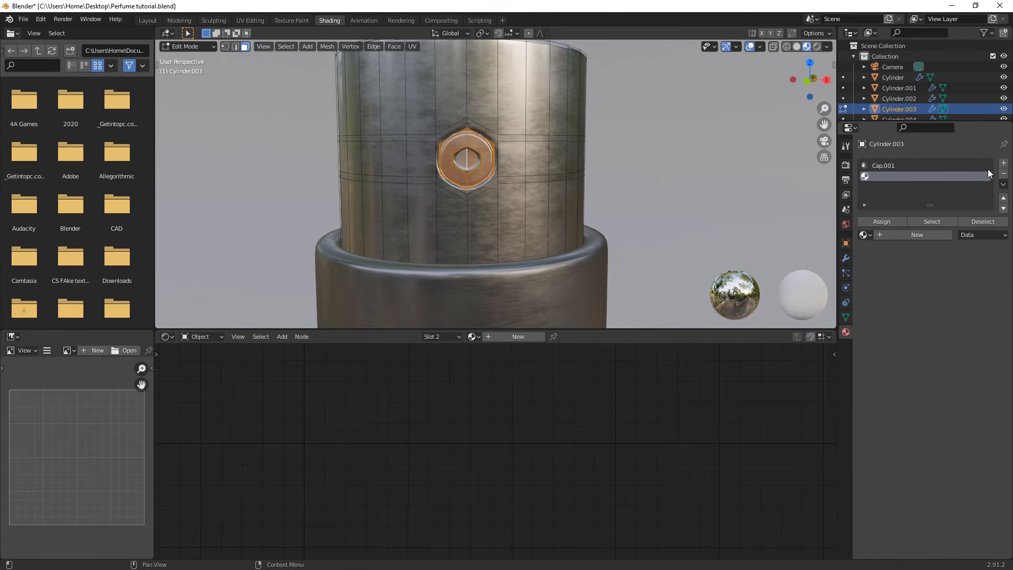
pyautogui.click(866, 235)
pyautogui.click(899, 260)
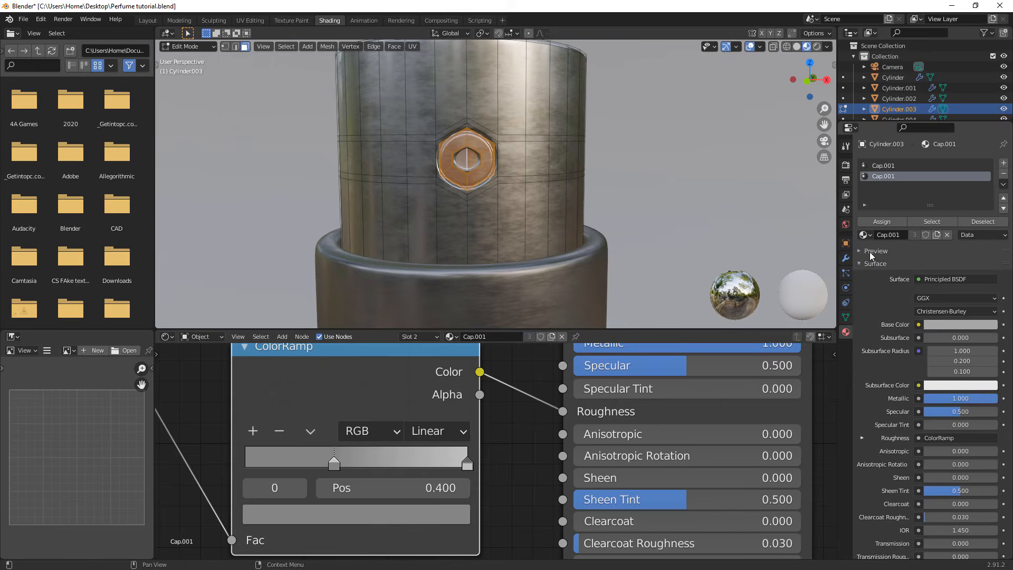
pyautogui.press('Tab')
pyautogui.click(915, 223)
pyautogui.press('Tab')
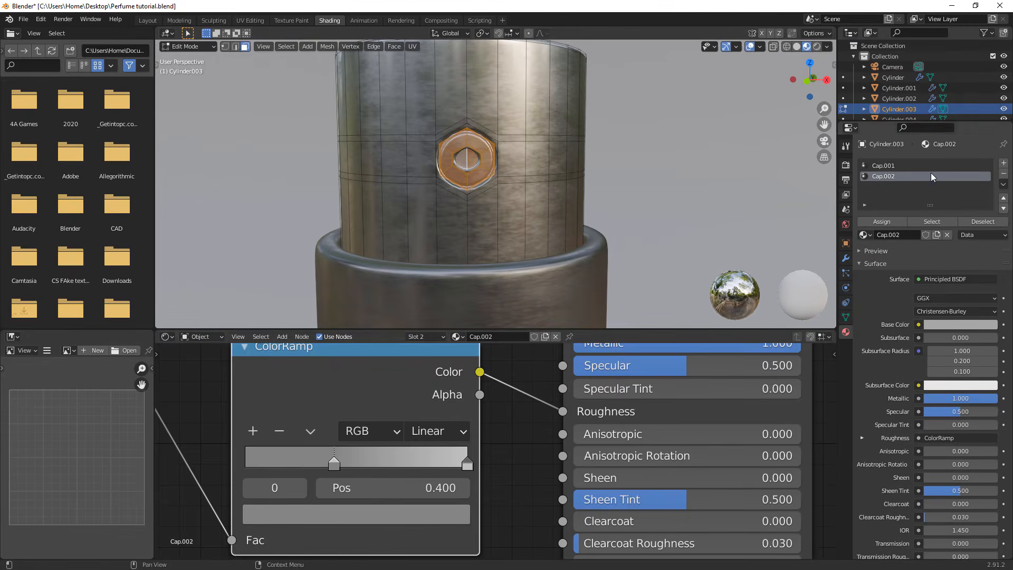
pyautogui.click(884, 222)
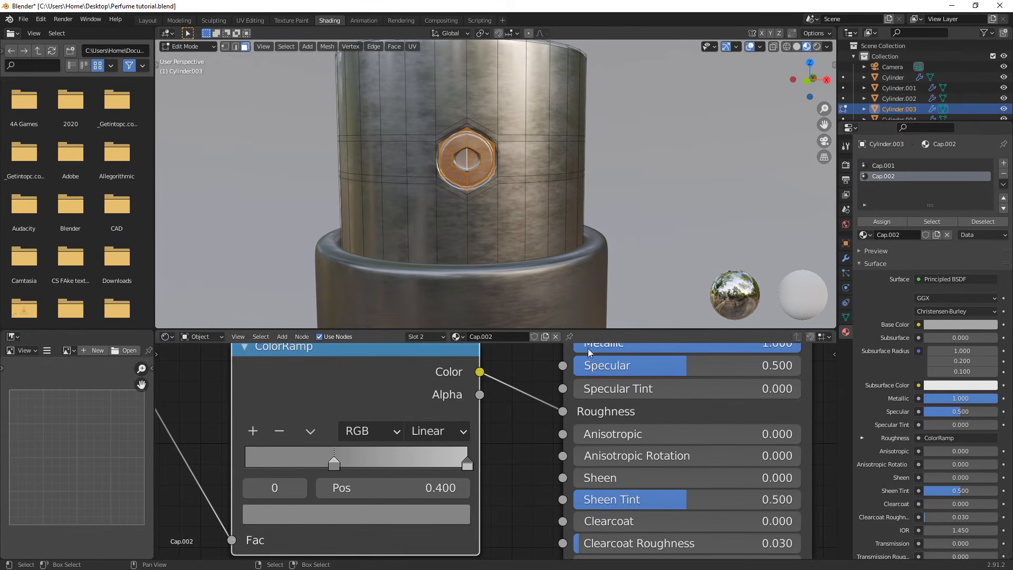
# Leave mesh editing and darken the Base Color of Cap.002 to an HSV value of about 0.4.
pyautogui.moveTo(543, 410); pyautogui.dragTo(532, 442, button='middle')
pyautogui.press('Tab')
pyautogui.moveTo(596, 373); pyautogui.dragTo(574, 448, button='middle')
pyautogui.scroll(1, 574, 449)
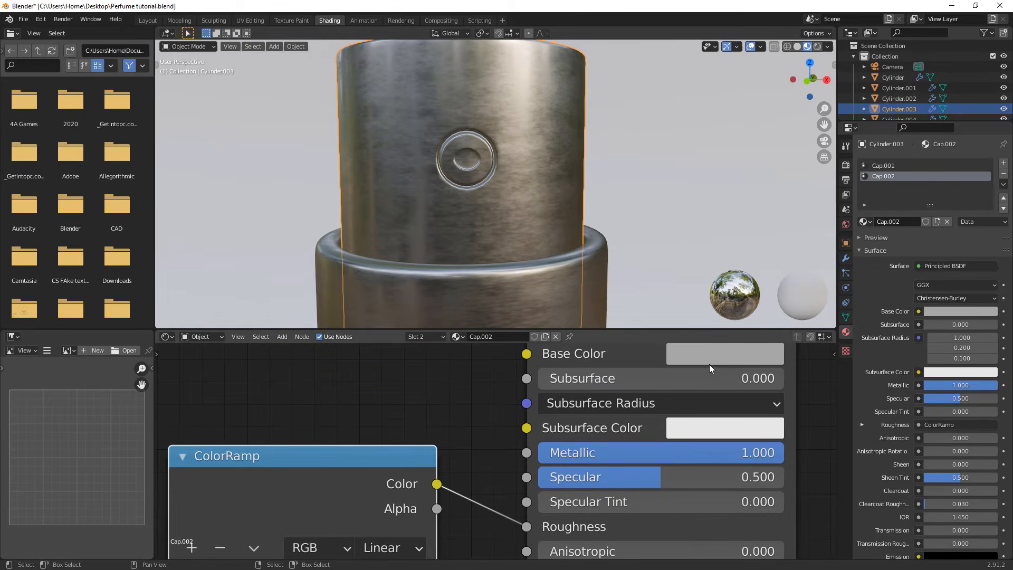
pyautogui.click(710, 359)
pyautogui.scroll(-4, 774, 129)
pyautogui.scroll(-1, 774, 129)
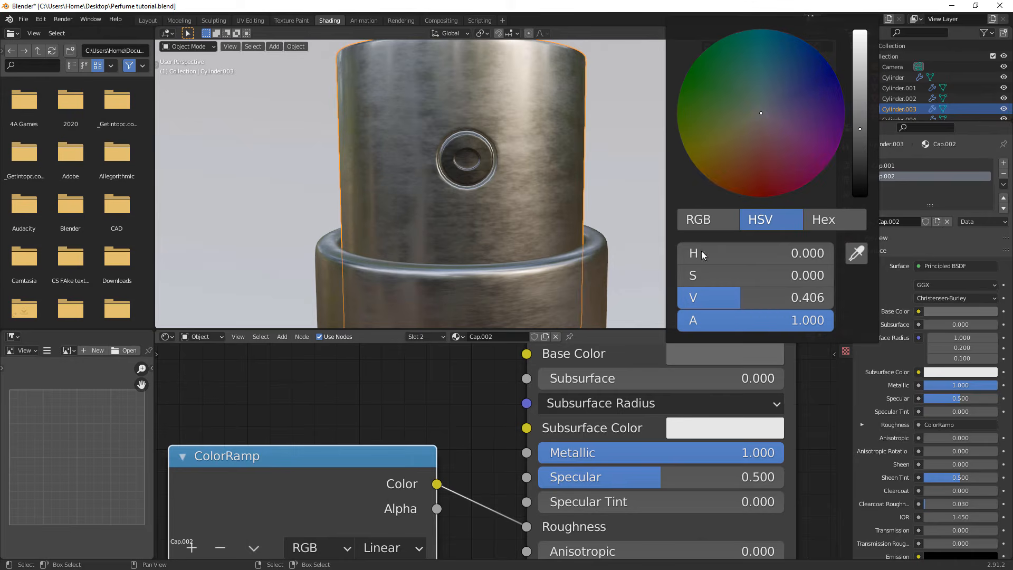
pyautogui.scroll(-1, 483, 436)
# Shift the Cap.002 ColorRamp stops toward the start, with stop 1 at position 0.559 and stop 0 near the beginning.
pyautogui.moveTo(484, 436); pyautogui.dragTo(562, 331, button='middle')
pyautogui.moveTo(511, 455); pyautogui.dragTo(509, 456)
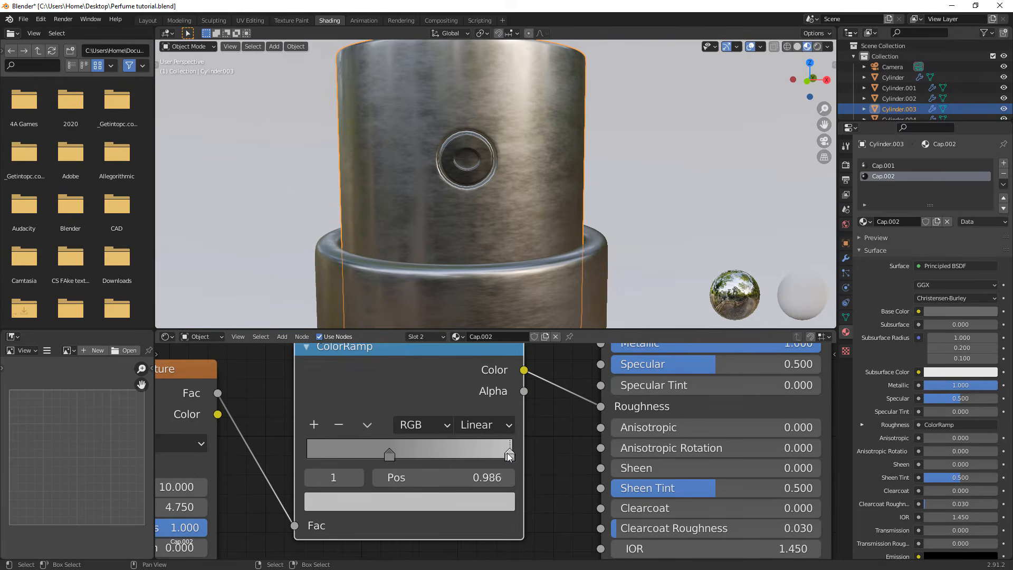
pyautogui.moveTo(389, 455); pyautogui.dragTo(338, 460)
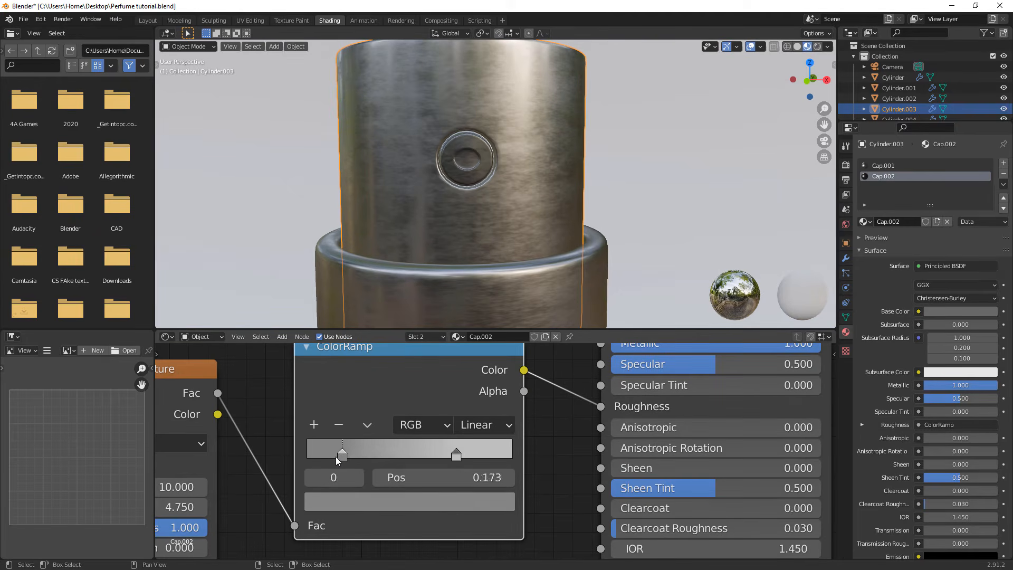
pyautogui.moveTo(457, 455); pyautogui.dragTo(421, 455)
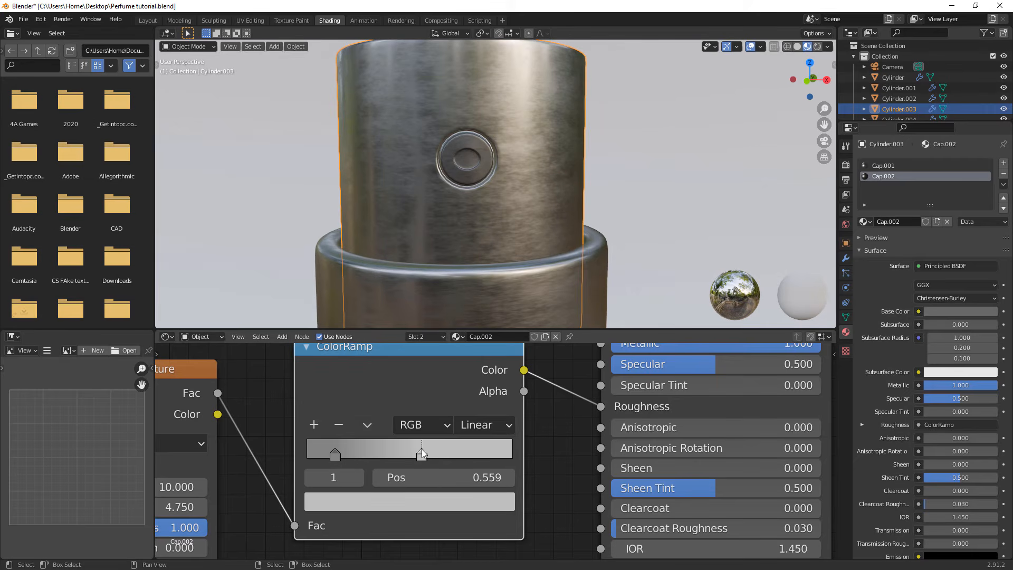
# Darken the Base Color of Cap.002 further to a dark grey and save the file.
pyautogui.moveTo(717, 426); pyautogui.dragTo(660, 513, button='middle')
pyautogui.moveTo(706, 412); pyautogui.dragTo(700, 463, button='middle')
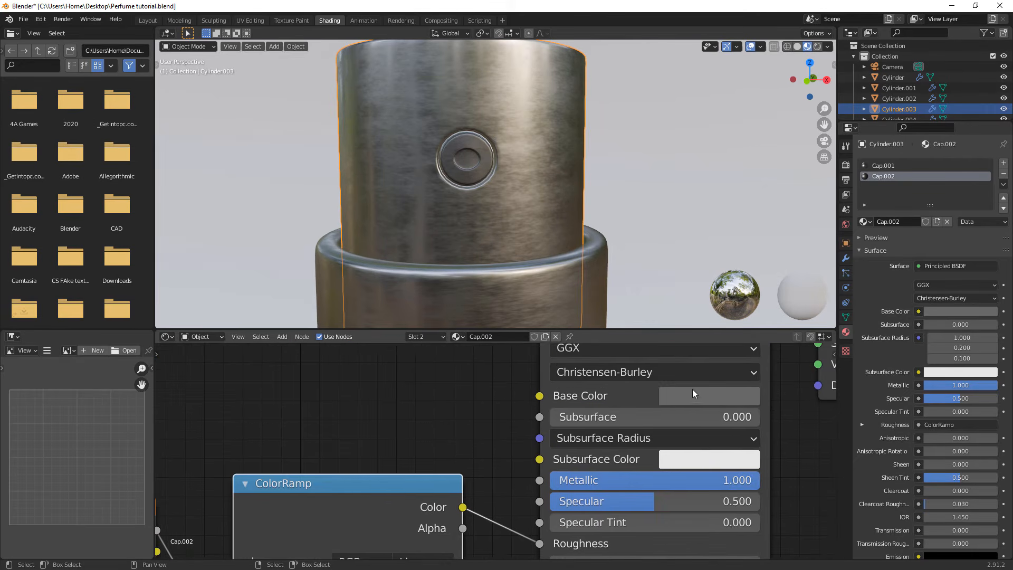
pyautogui.click(692, 394)
pyautogui.scroll(-1, 735, 240)
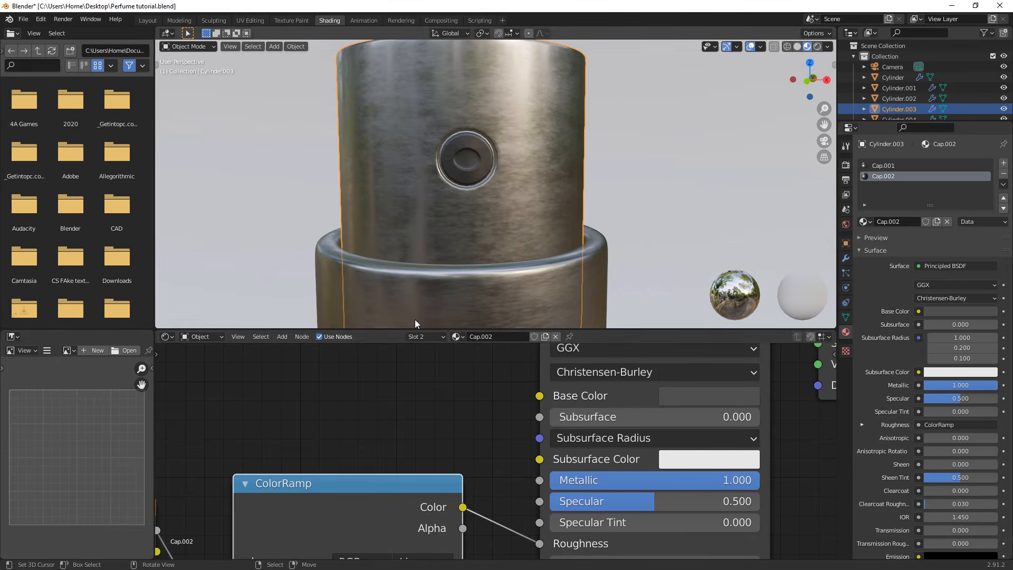
pyautogui.scroll(-5, 495, 280)
pyautogui.hotkey('ctrl', 's')
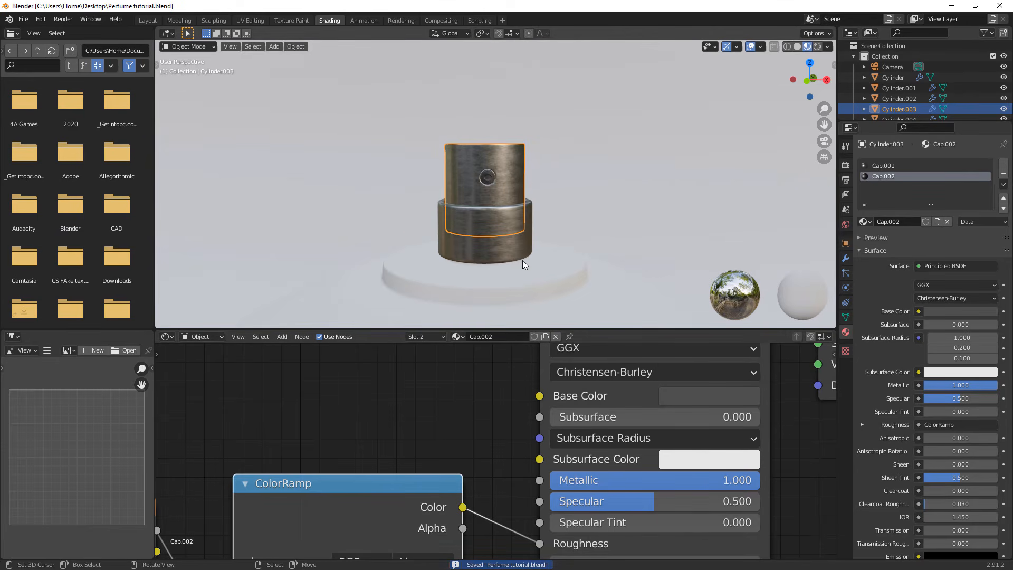
# Return to the camera view, select the bottle body and create a new material for it.
pyautogui.moveTo(522, 261)
pyautogui.keyDown('ctrl'); pyautogui.mouseDown(button='middle')
pyautogui.moveTo(568, 236)
pyautogui.moveTo(521, 274)
pyautogui.mouseUp(button='middle'); pyautogui.keyUp('ctrl')
pyautogui.scroll(-5, 522, 275)
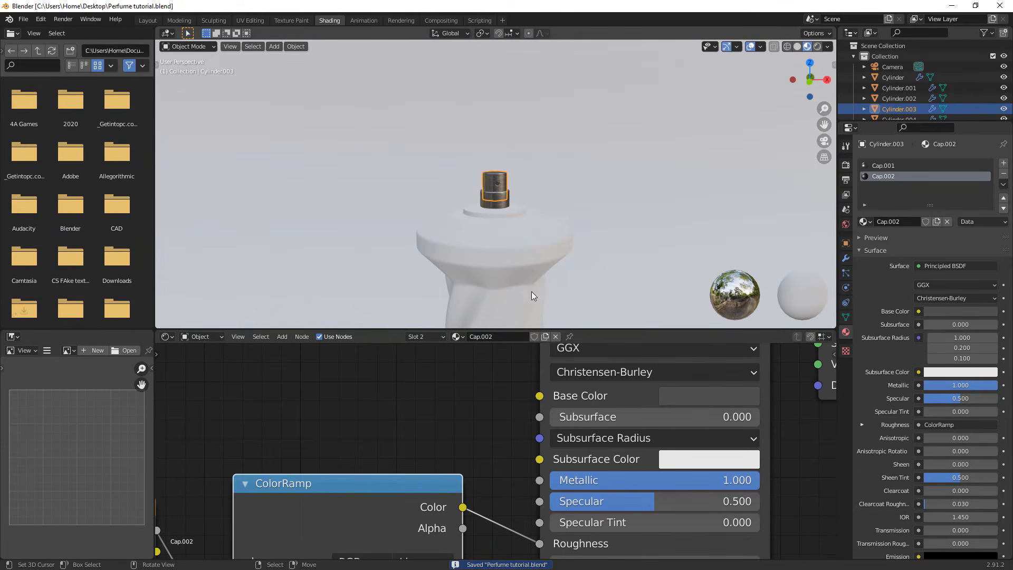
pyautogui.press('KP_0')
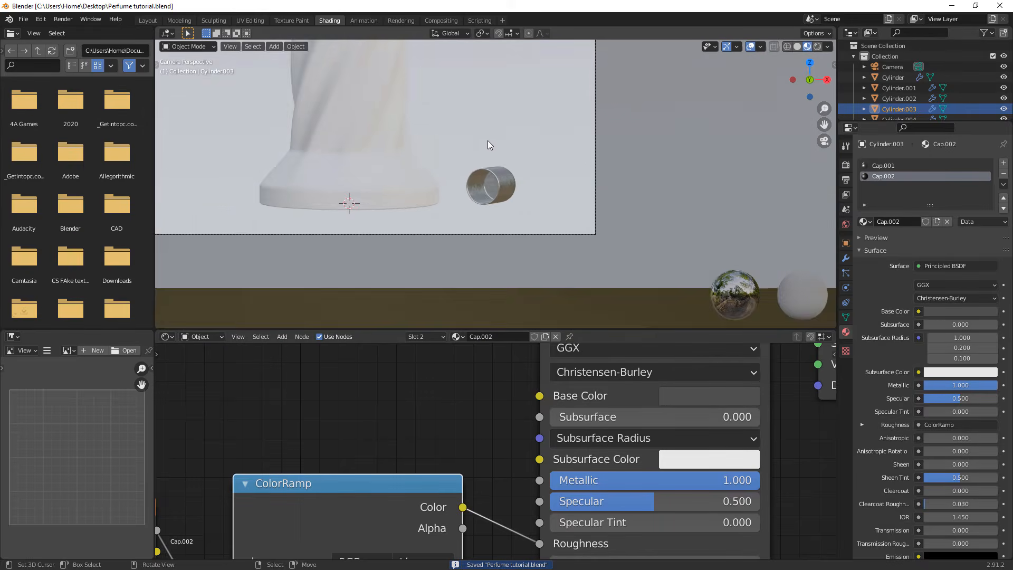
pyautogui.click(508, 160)
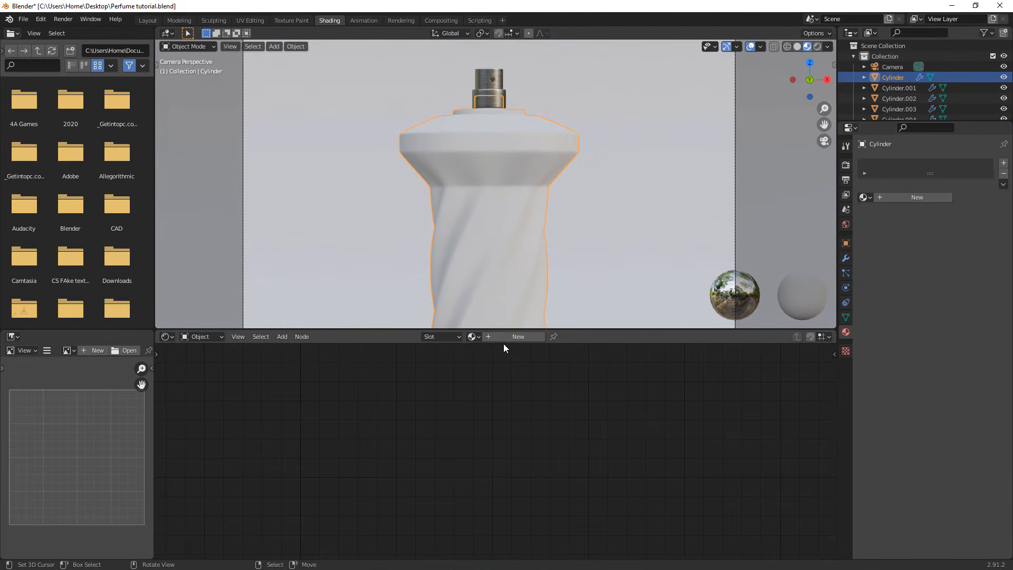
pyautogui.click(476, 337)
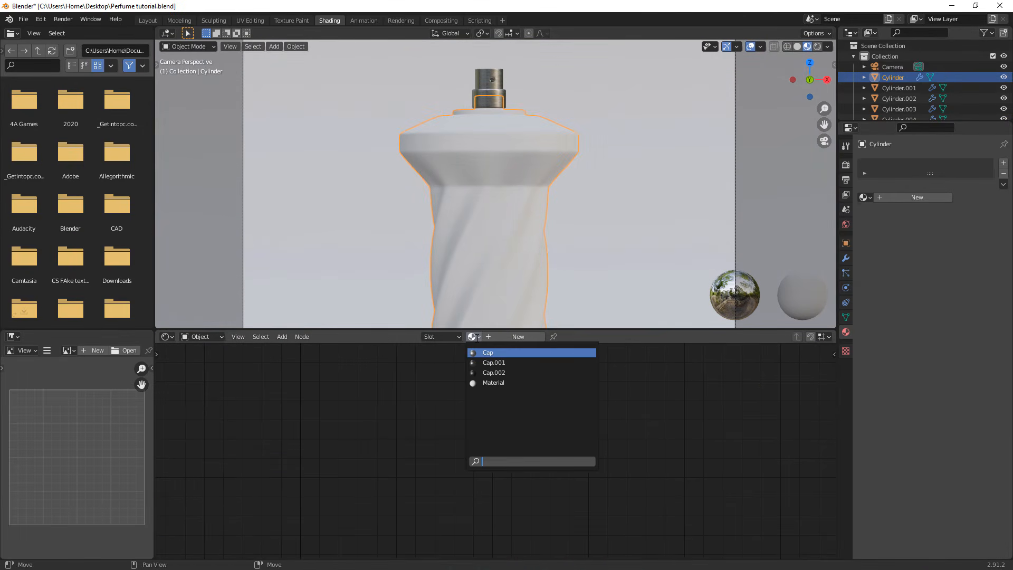
pyautogui.click(515, 336)
pyautogui.scroll(-3, 515, 370)
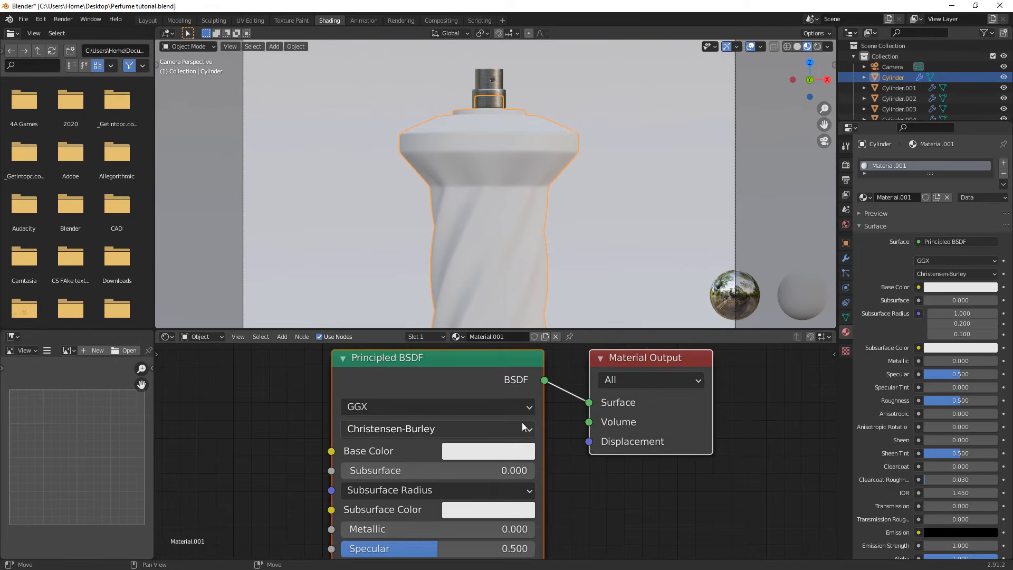
# Set the bottle material's Base Color to pure white and its Roughness to 0.01.
pyautogui.click(503, 455)
pyautogui.moveTo(491, 542); pyautogui.dragTo(533, 447, button='middle')
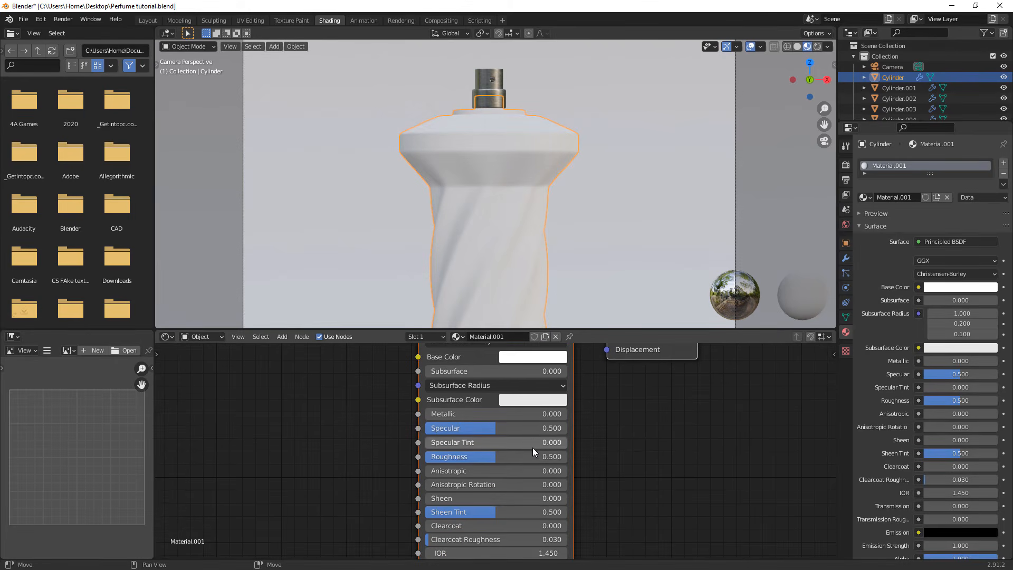
pyautogui.click(532, 455)
pyautogui.write('.01')
pyautogui.press('Return')
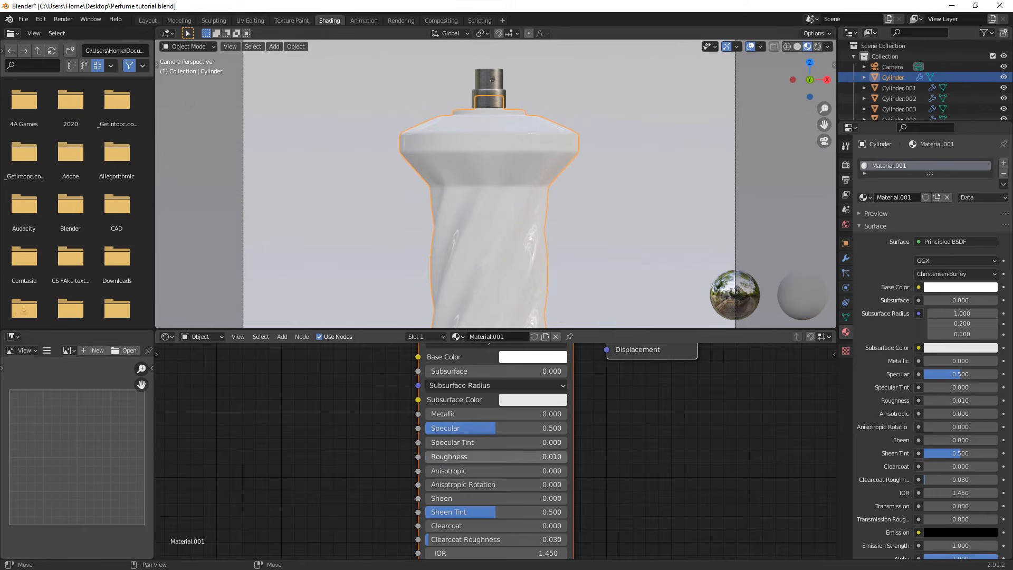
# Move the Principled BSDF node farther from the Material Output and set its Transmission to 1.
pyautogui.scroll(-1, 531, 469)
pyautogui.scroll(-1, 563, 435)
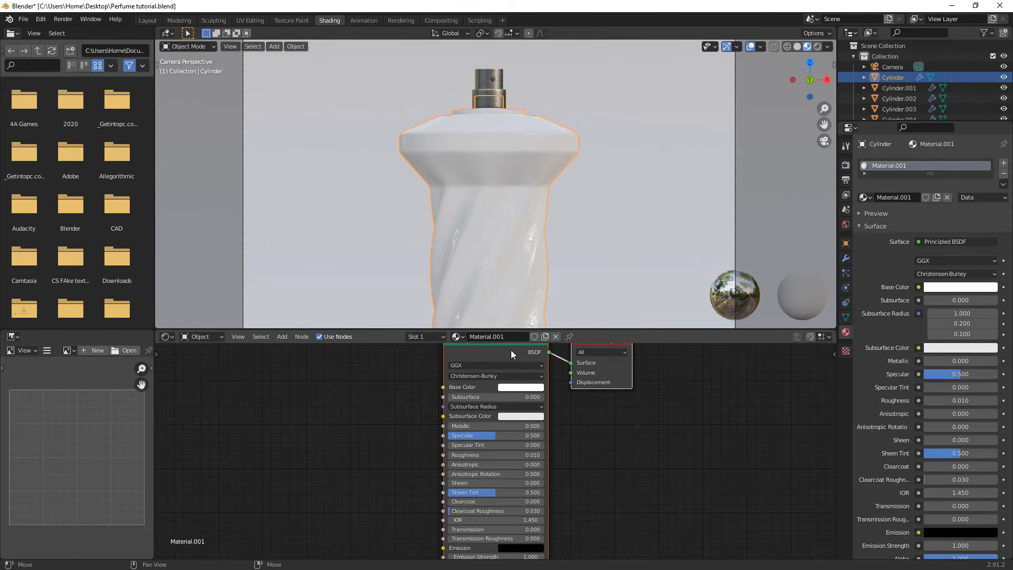
pyautogui.moveTo(511, 350); pyautogui.dragTo(399, 351)
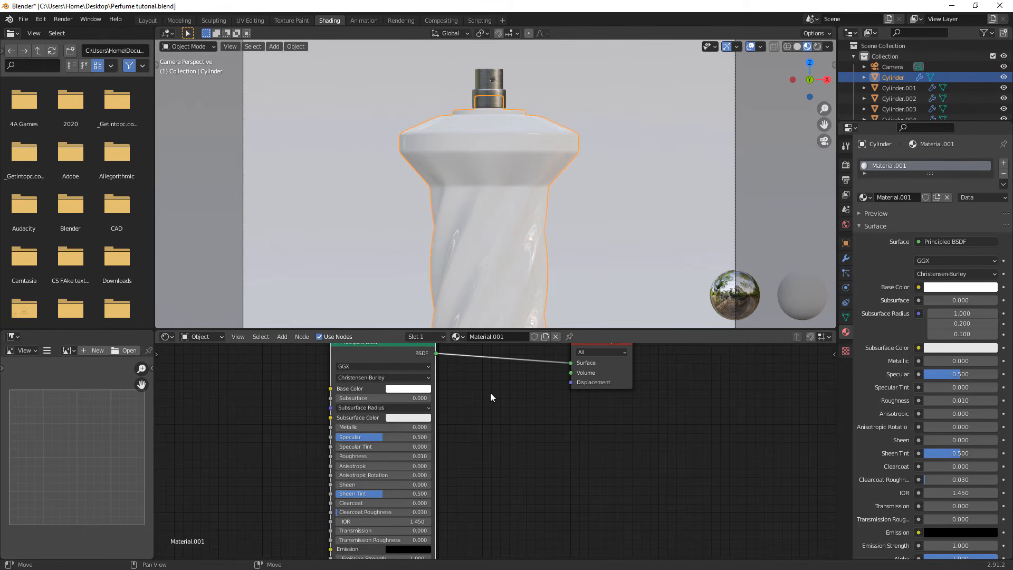
pyautogui.click(360, 531)
pyautogui.write('1')
pyautogui.press('Return')
# Add a Volume Absorption node to the bottle material and connect it to the Material Output's Volume input.
pyautogui.hotkey('shift', 'a')
pyautogui.click(530, 415)
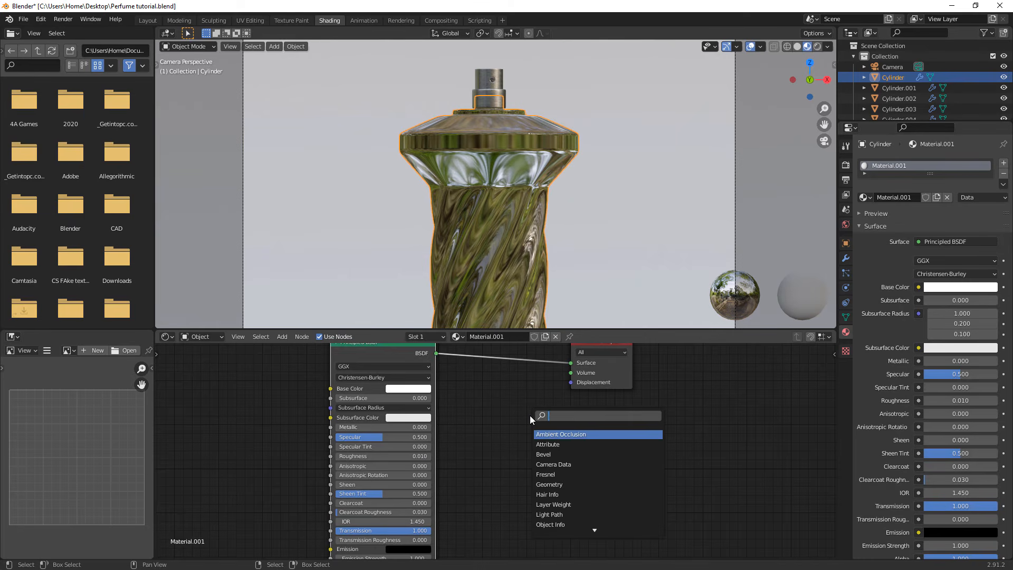
pyautogui.write('volu')
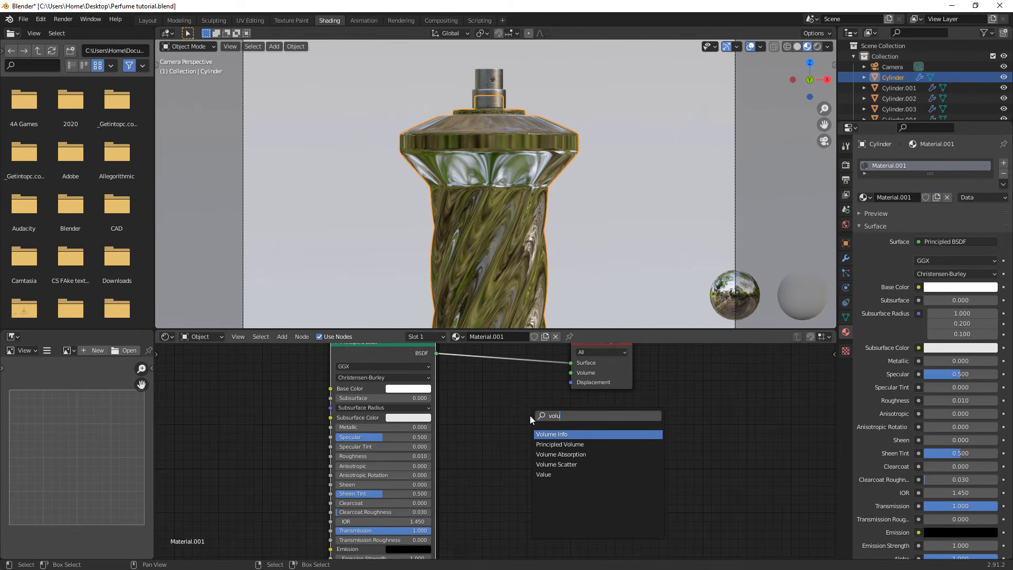
pyautogui.press('Down')
pyautogui.press('Down')
pyautogui.press('Return')
pyautogui.click(475, 392)
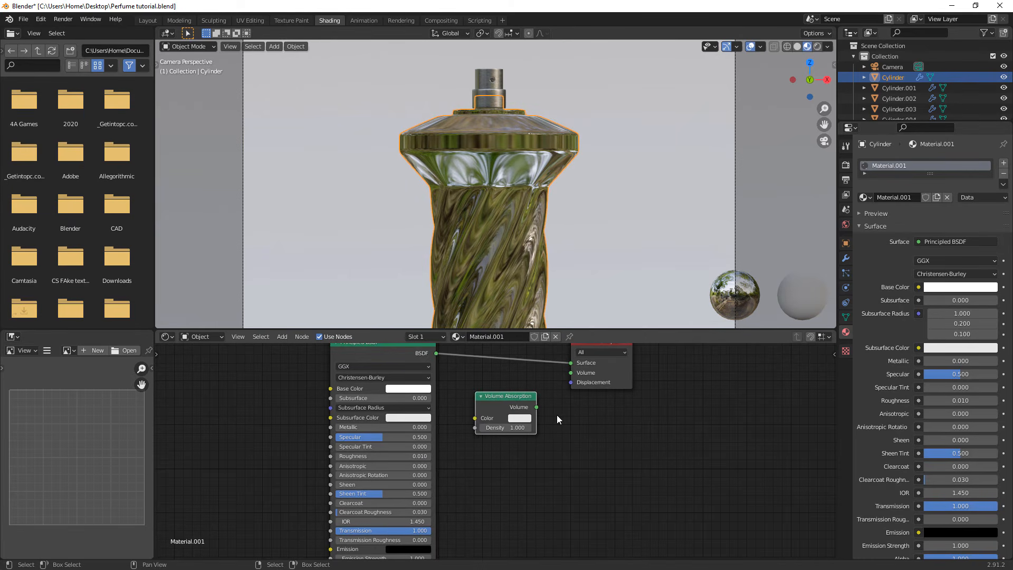
pyautogui.moveTo(568, 375); pyautogui.dragTo(571, 373)
# Set the Volume Absorption color to turquoise with hue 0.459, saturation 0.660 and value 0.906.
pyautogui.scroll(2, 495, 450)
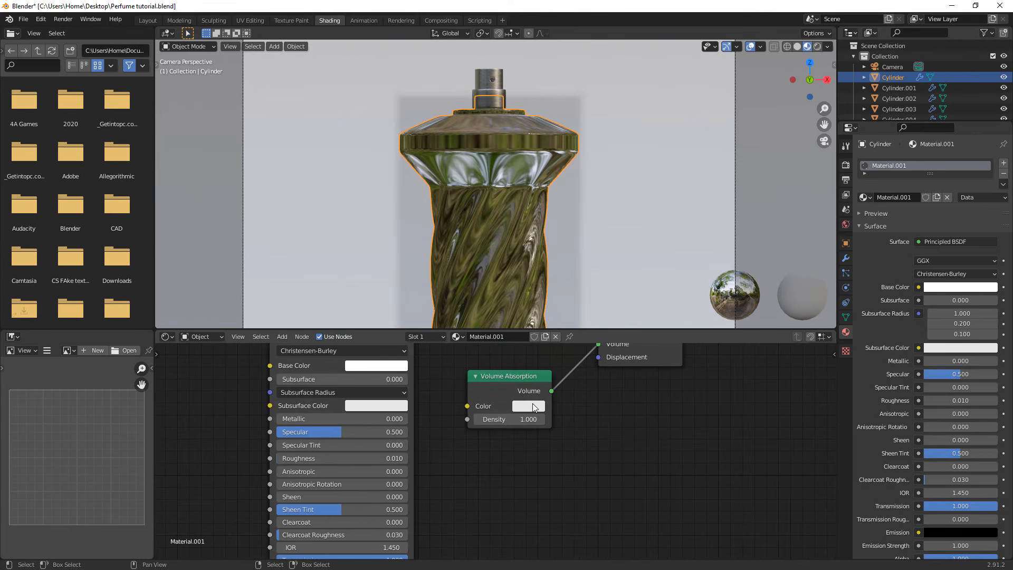
pyautogui.click(529, 405)
pyautogui.click(565, 259)
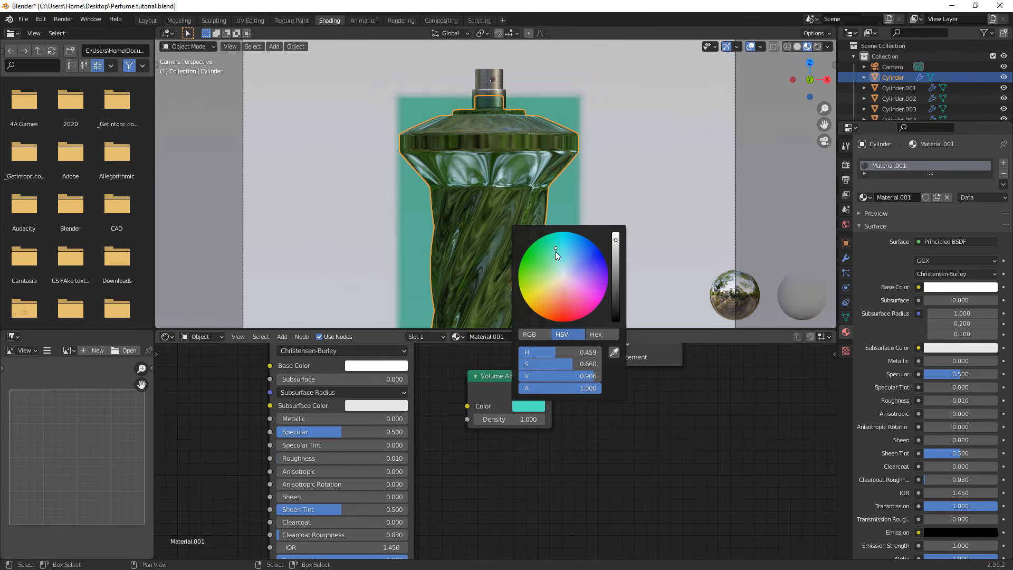
# Add an area light to the scene and raise it along the Z axis above the bottle's nozzle.
pyautogui.scroll(-1, 698, 240)
pyautogui.scroll(-3, 698, 240)
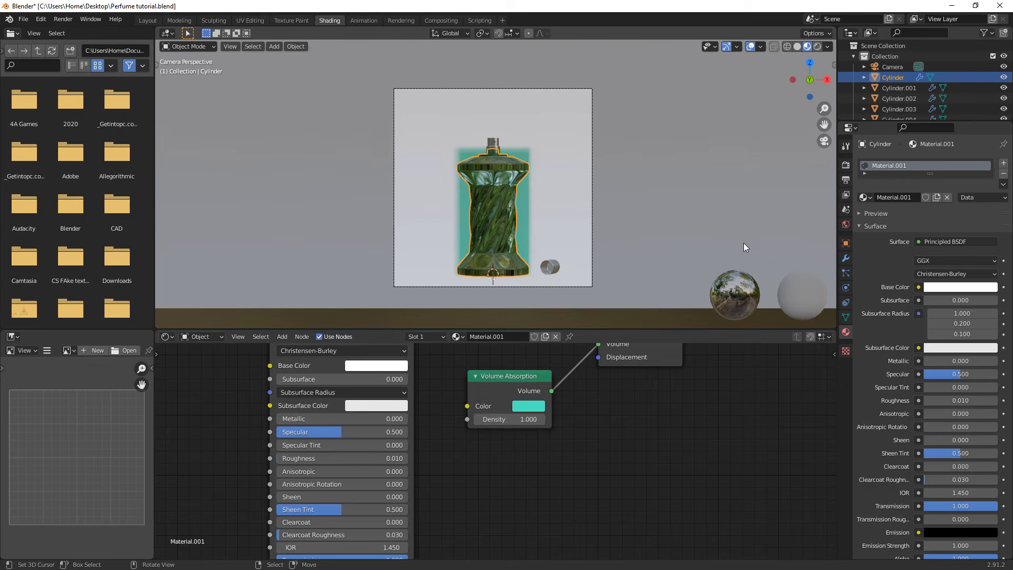
pyautogui.scroll(2, 595, 235)
pyautogui.hotkey('shift', 'a')
pyautogui.moveTo(546, 237)
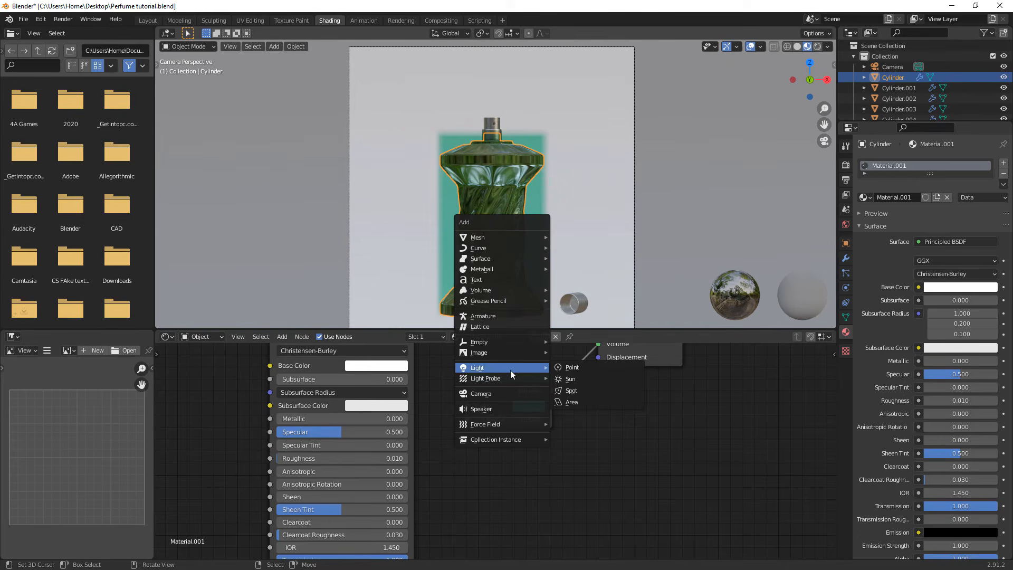
pyautogui.click(572, 402)
pyautogui.press('g')
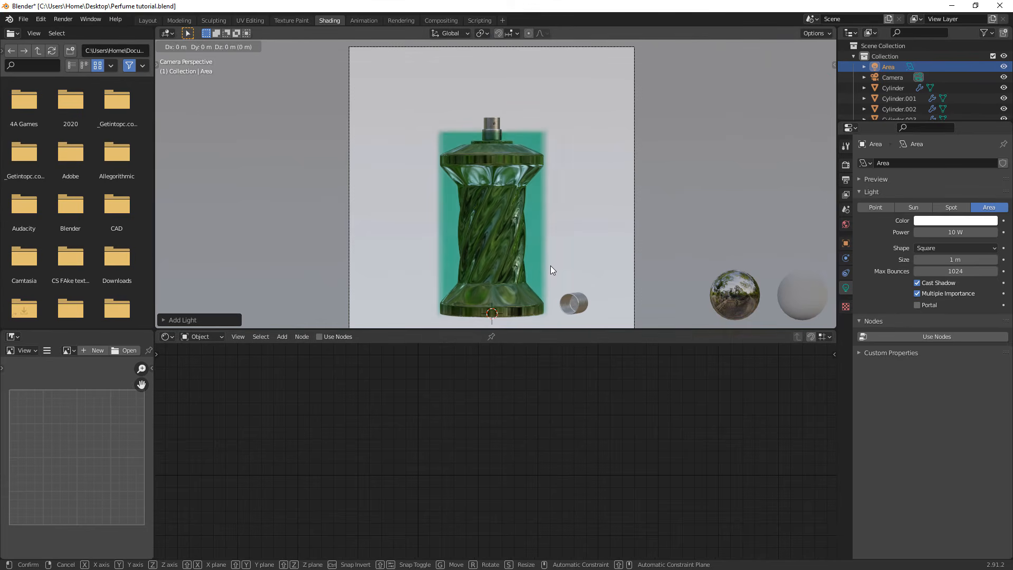
pyautogui.press('z')
pyautogui.click(581, 54)
# Scale the area light up about 4.3 times and raise it farther along the Z axis.
pyautogui.press('s')
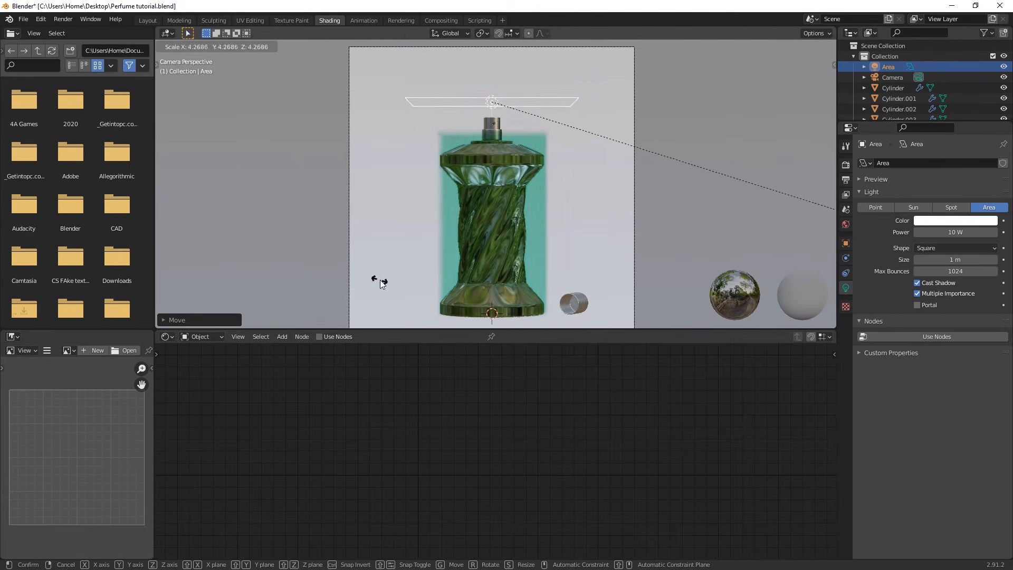
pyautogui.click(380, 280)
pyautogui.press('g')
pyautogui.press('z')
pyautogui.click(639, 78)
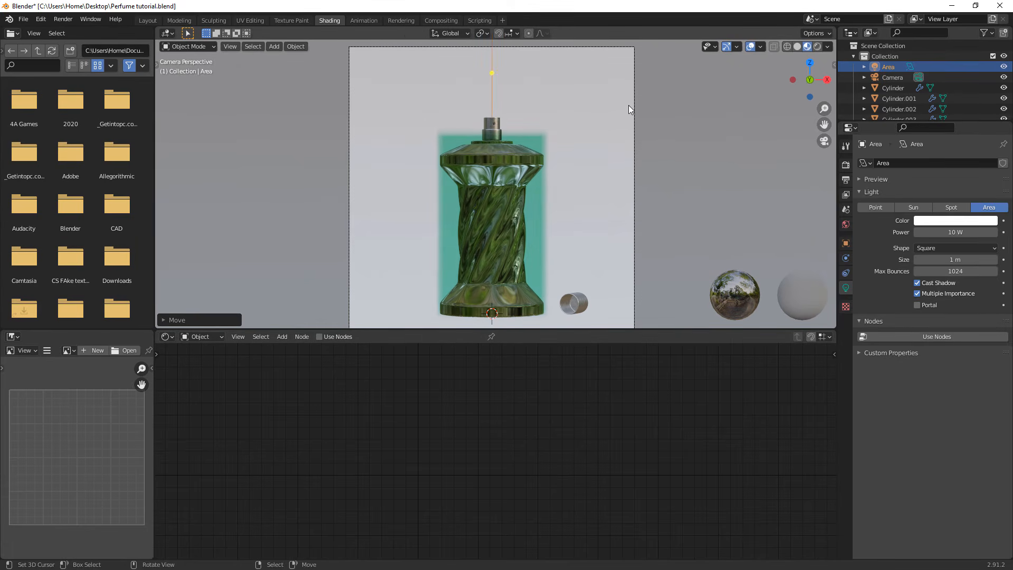
# Change the area light's shape to Disk, resize it slightly and set its power to 1000 W.
pyautogui.scroll(-3, 625, 112)
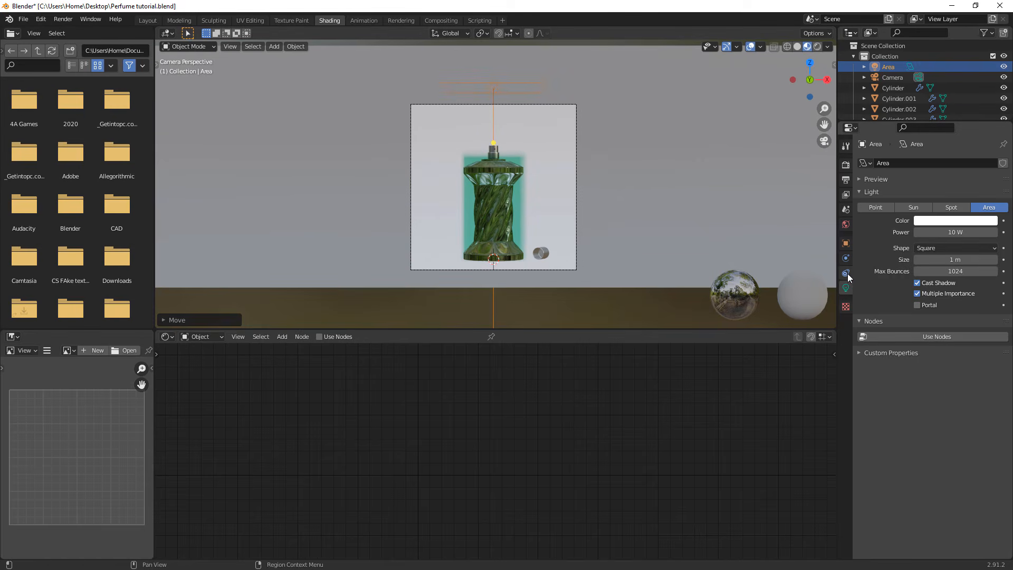
pyautogui.click(950, 248)
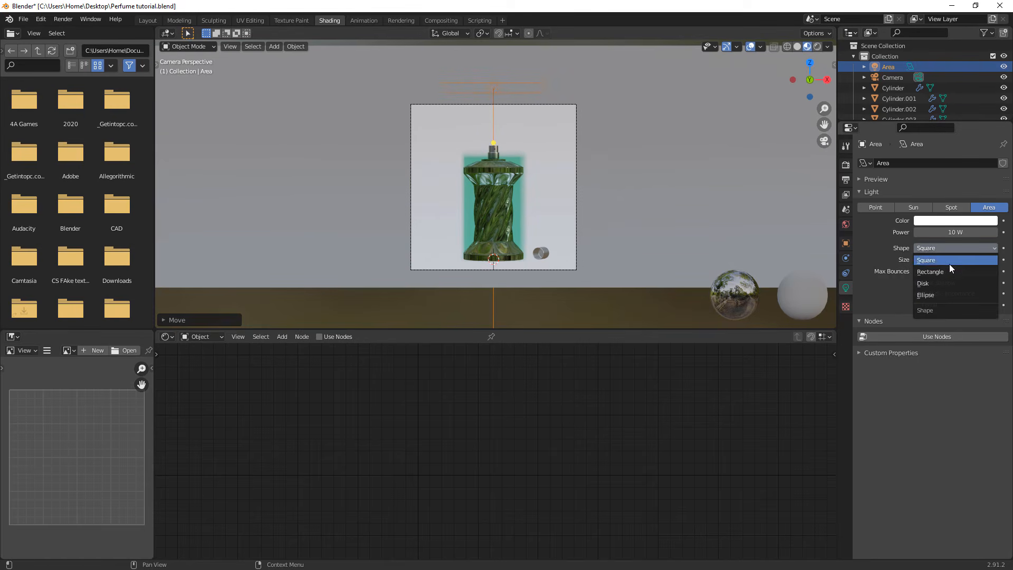
pyautogui.click(924, 283)
pyautogui.press('s')
pyautogui.click(712, 189)
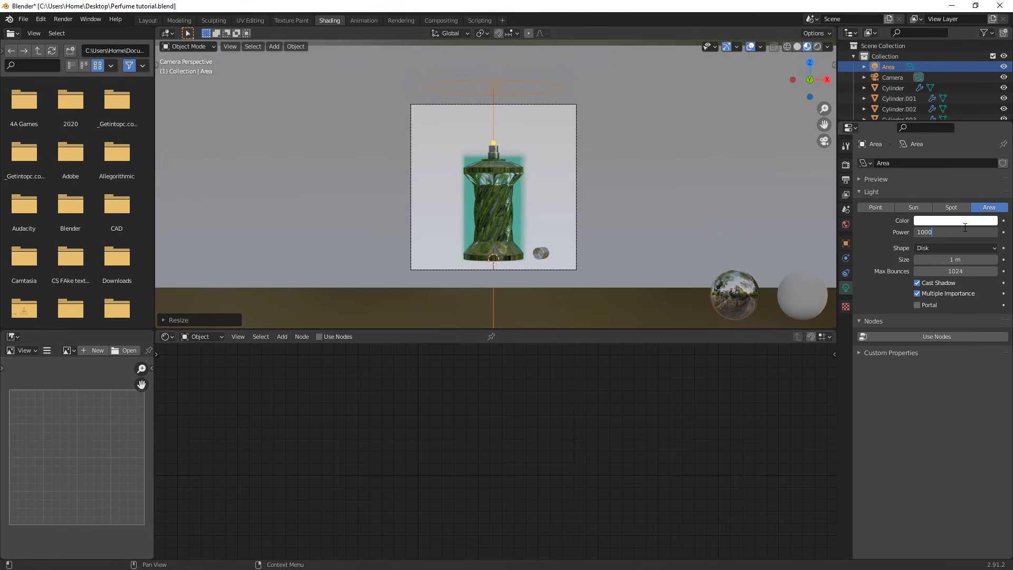
pyautogui.press('Return')
# Switch the viewport to rendered shading and limit the rendered region to the camera frame.
pyautogui.click(846, 226)
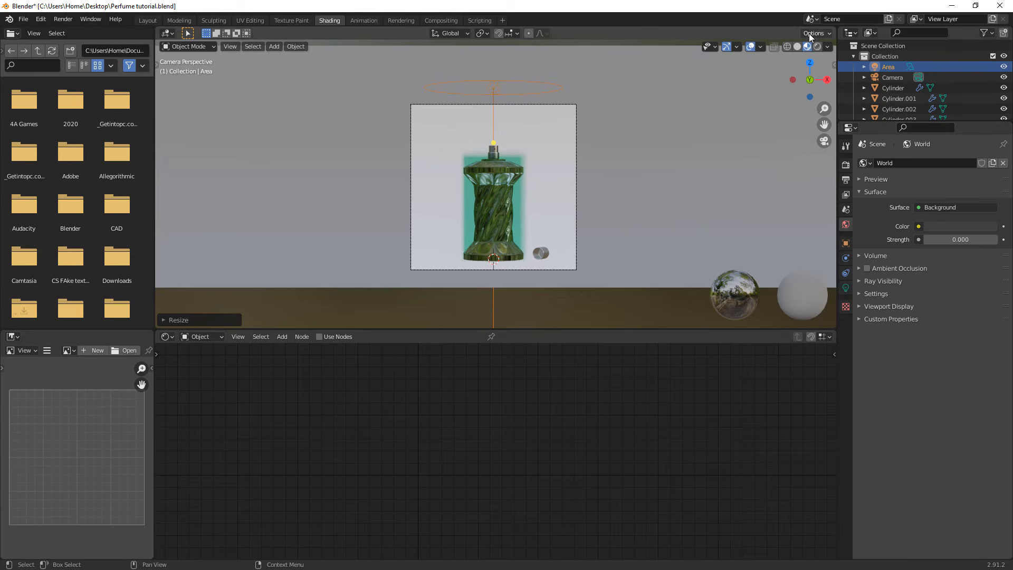
pyautogui.click(818, 46)
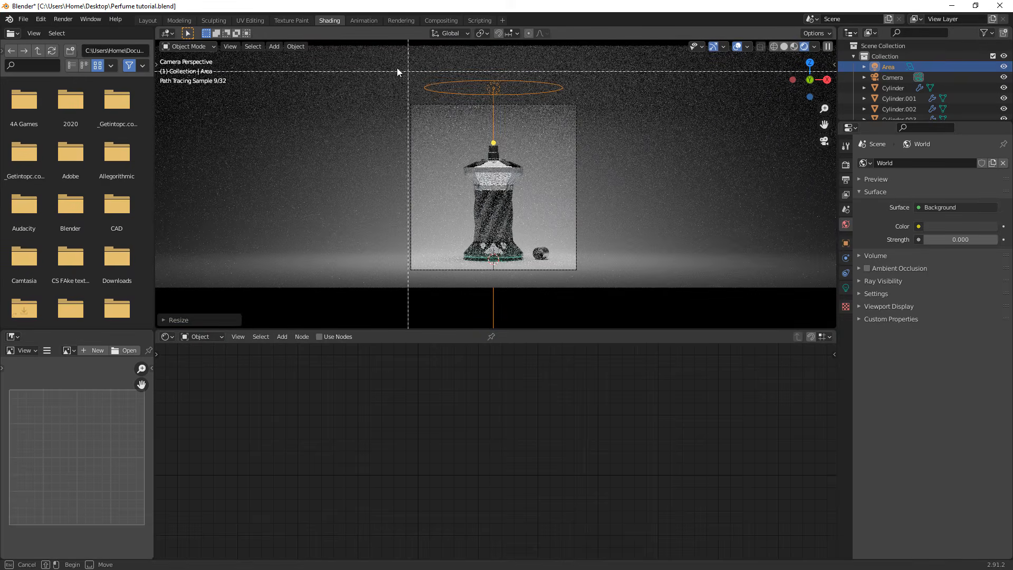
pyautogui.scroll(4, 607, 233)
pyautogui.scroll(-2, 602, 225)
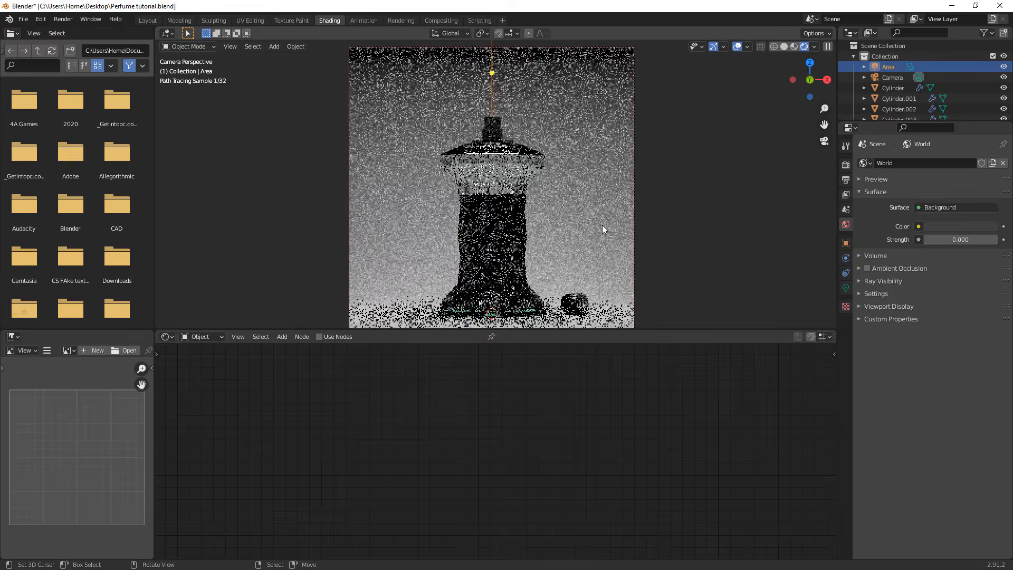
# Create a new material for the backdrop plane with a black Base Color and a Roughness of 0.4.
pyautogui.click(612, 194)
pyautogui.click(500, 337)
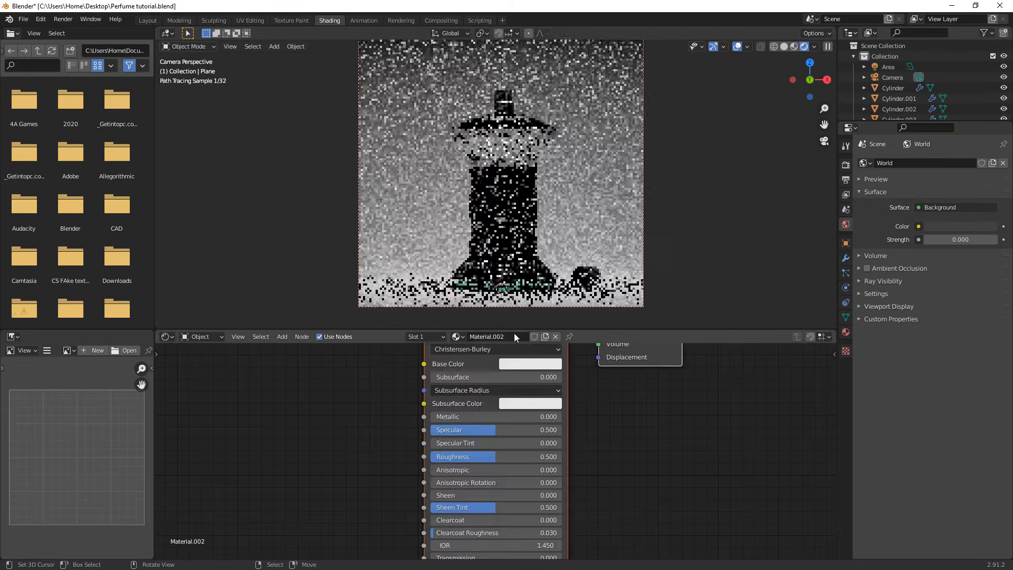
pyautogui.click(534, 389)
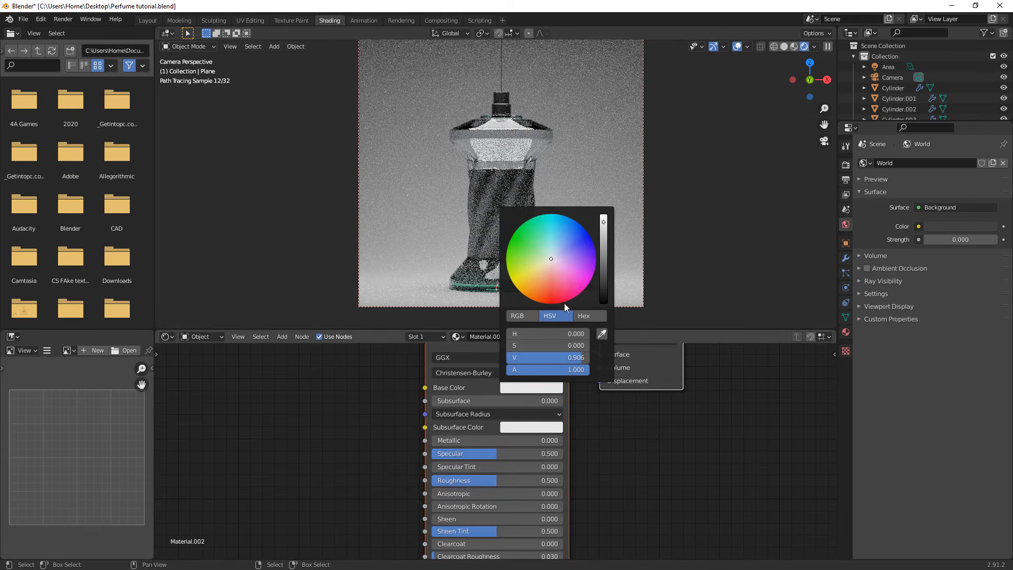
pyautogui.scroll(-18, 578, 274)
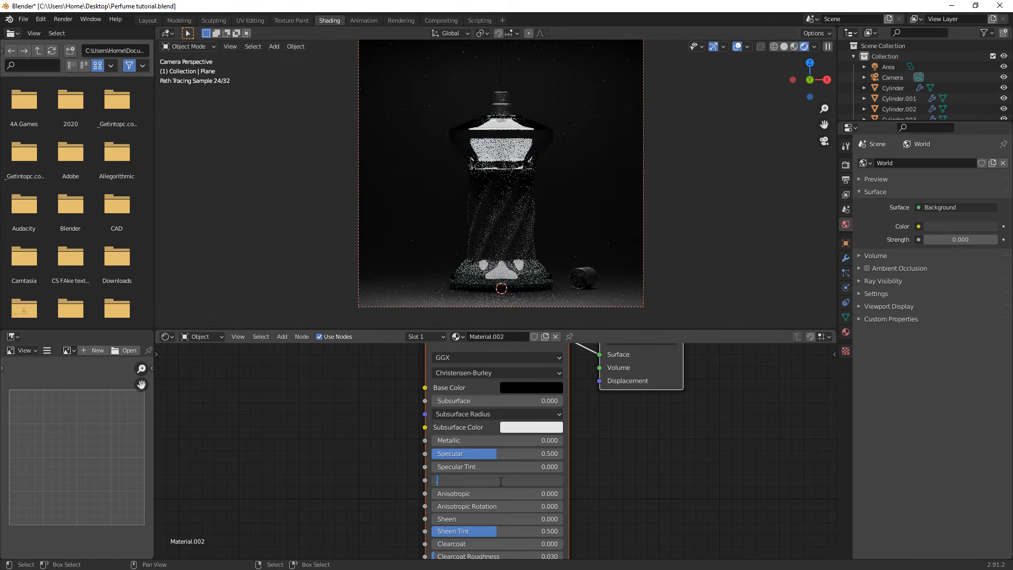
pyautogui.write('.4')
pyautogui.press('Return')
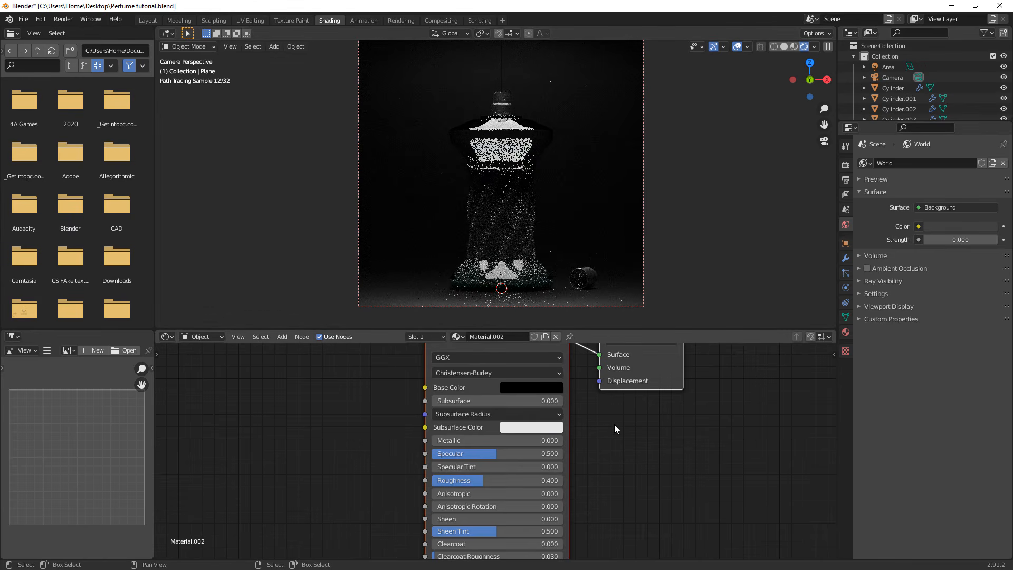
# Hide the inner liquid object Cylinder.001 and set the bottle's Volume Absorption density to 0.5.
pyautogui.scroll(1, 507, 211)
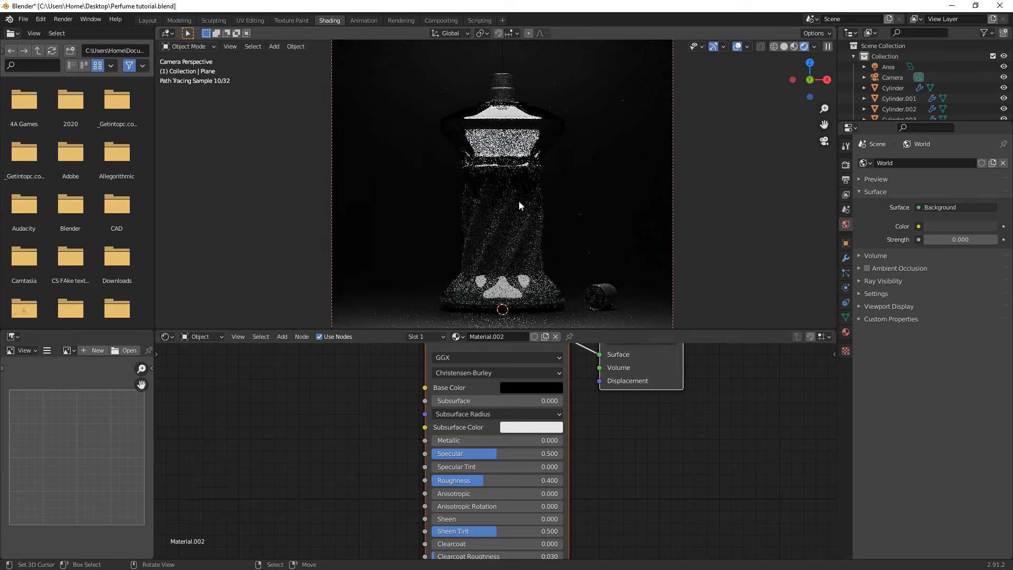
pyautogui.click(519, 206)
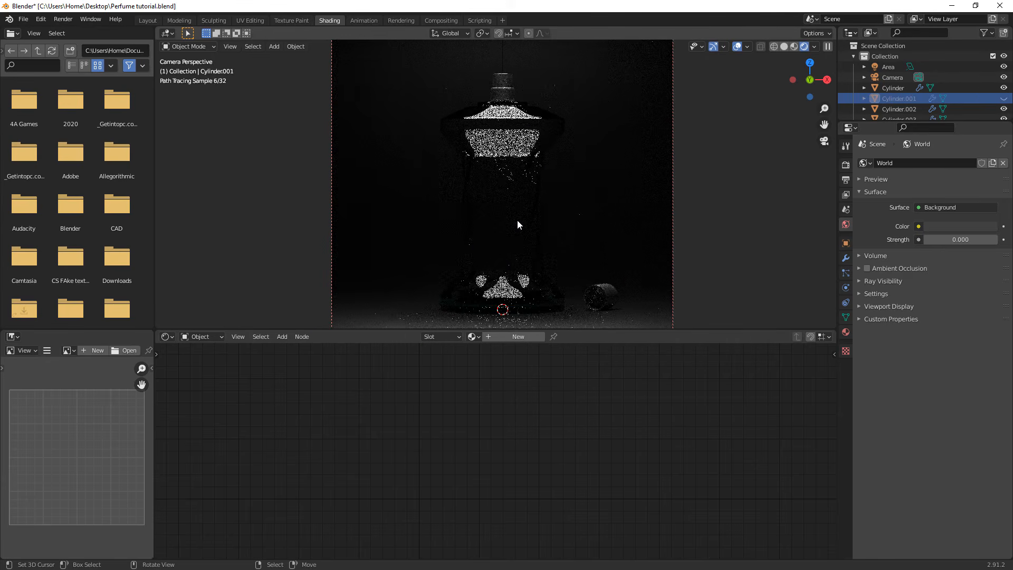
pyautogui.click(518, 220)
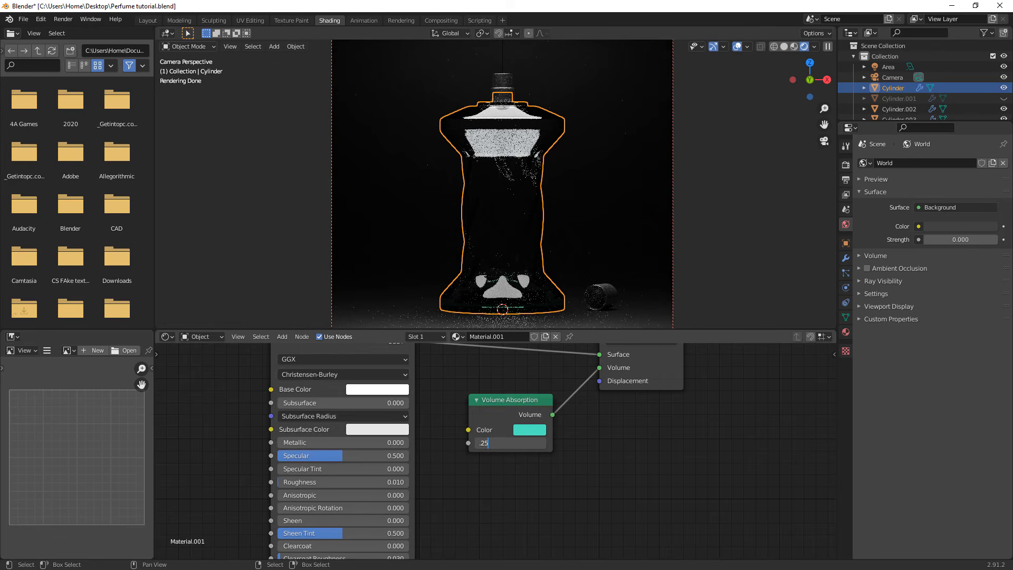
pyautogui.press('Return')
pyautogui.click(511, 443)
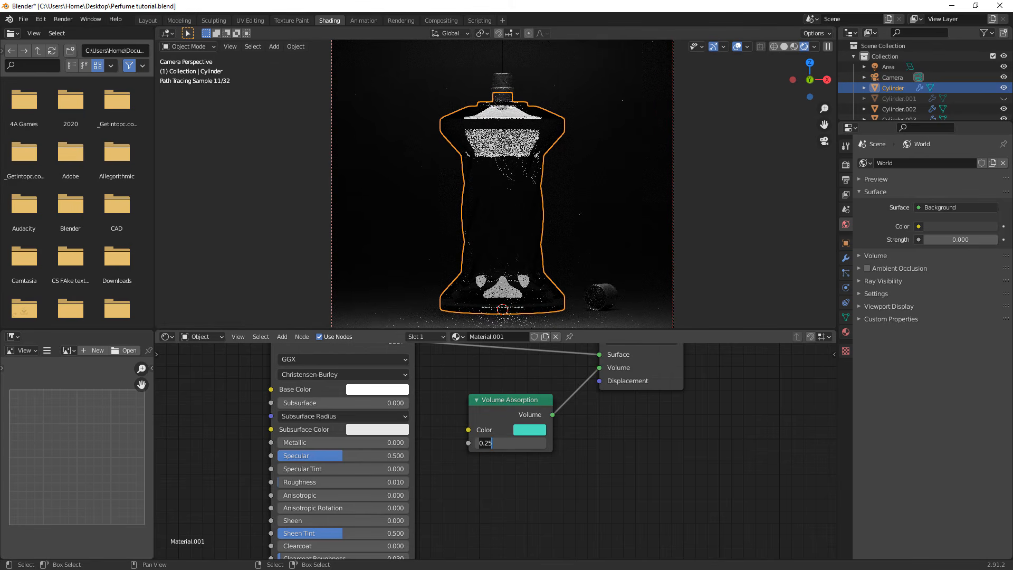
pyautogui.write('.5')
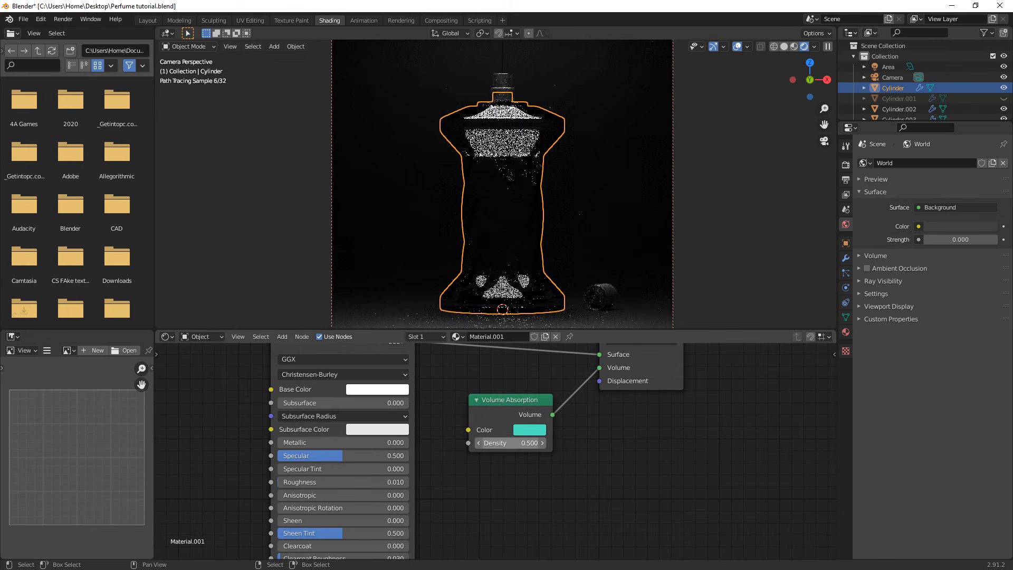
pyautogui.press('Return')
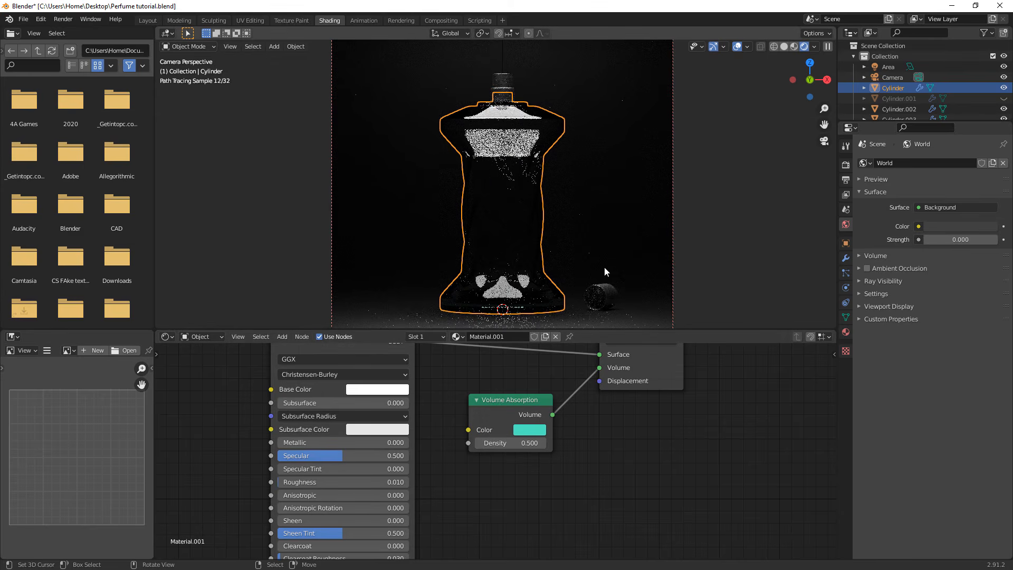
# Unhide the inner liquid object Cylinder.001 and create a new material for it.
pyautogui.click(1003, 98)
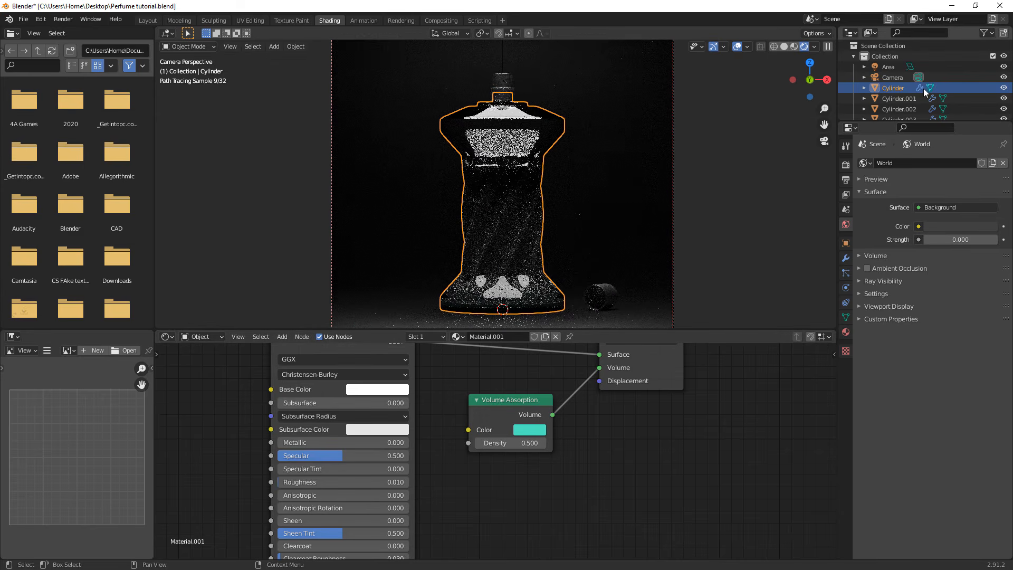
pyautogui.click(495, 219)
pyautogui.click(501, 336)
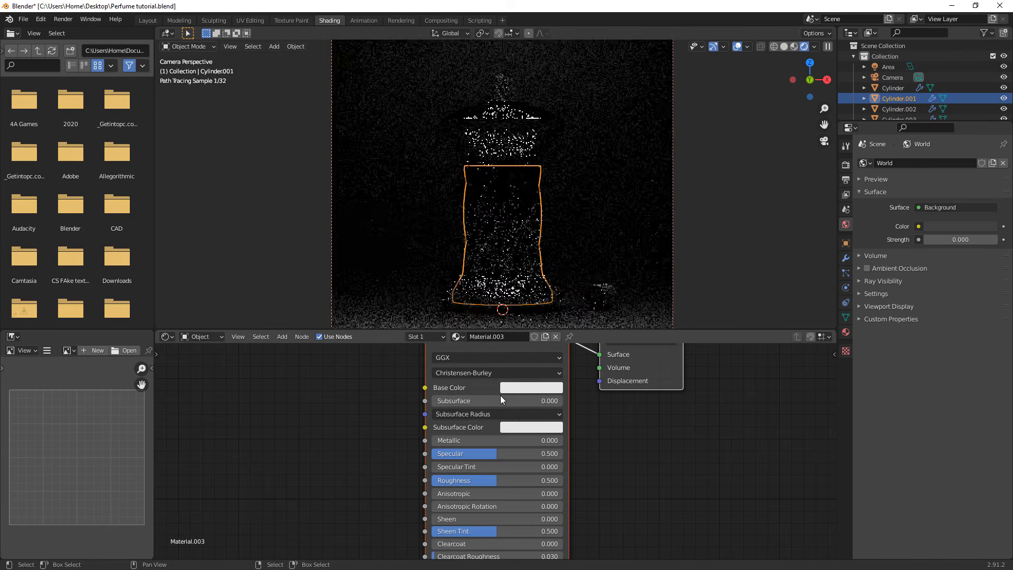
# Set the liquid material's Roughness to 0.01, Base Color to pure white and Transmission to 1.
pyautogui.click(499, 481)
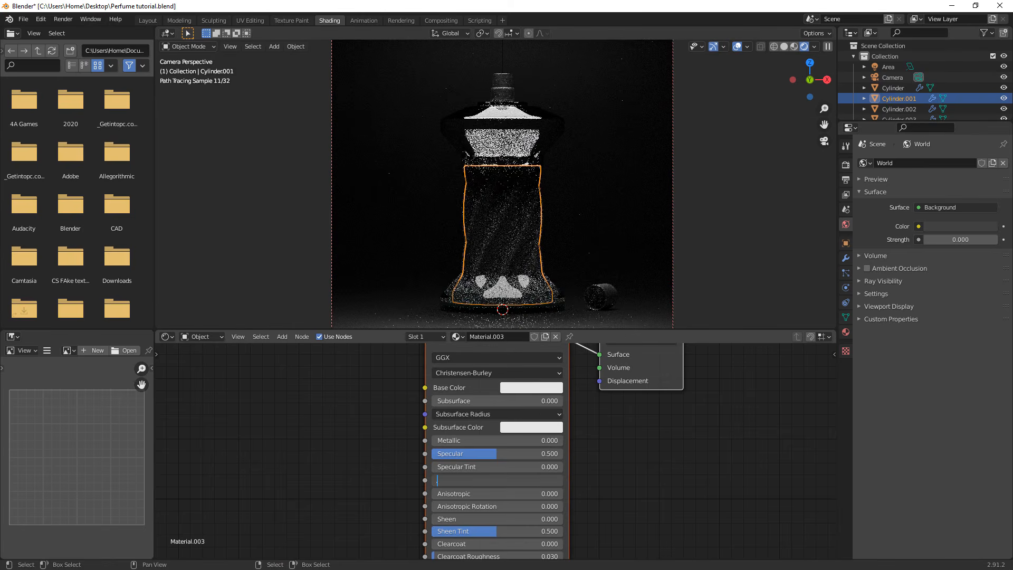
pyautogui.write('0.1')
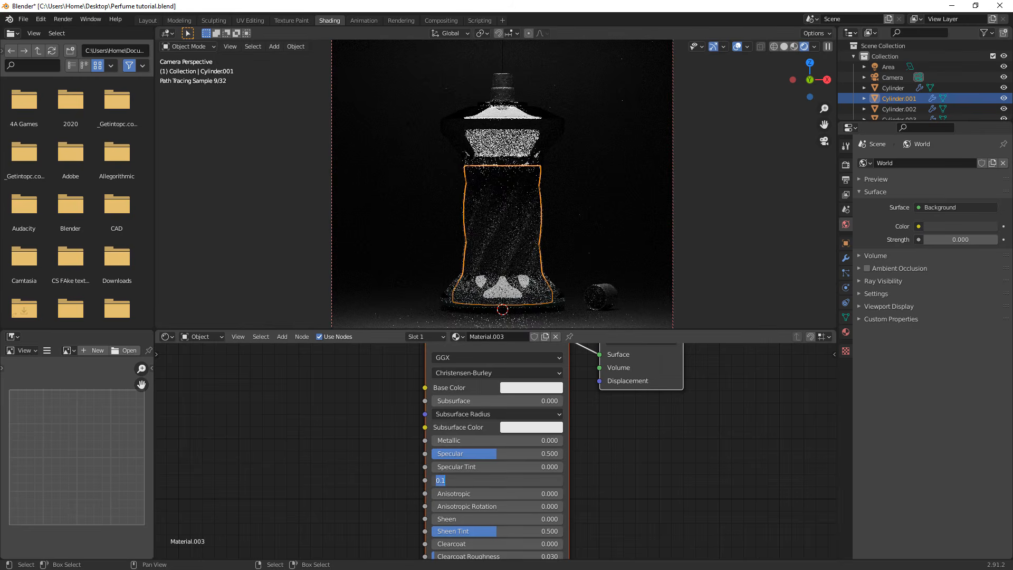
pyautogui.press('Return')
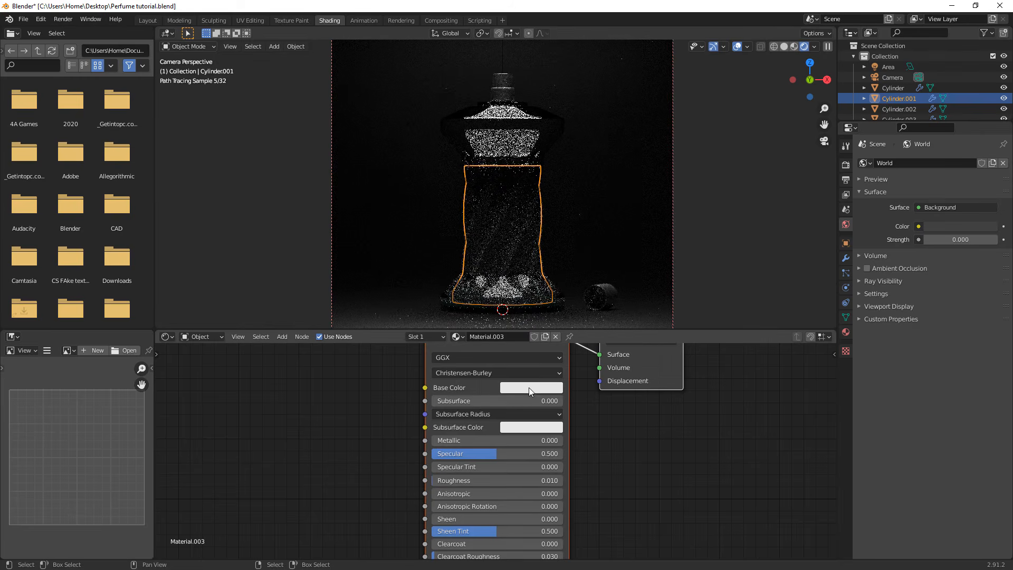
pyautogui.click(529, 387)
pyautogui.scroll(-1, 479, 501)
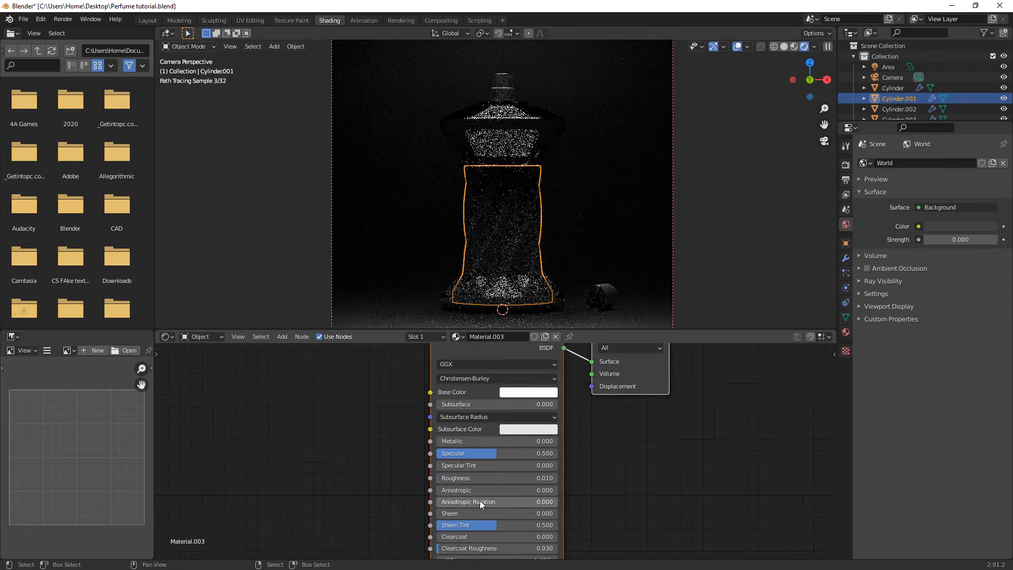
pyautogui.moveTo(480, 500); pyautogui.dragTo(493, 416, button='middle')
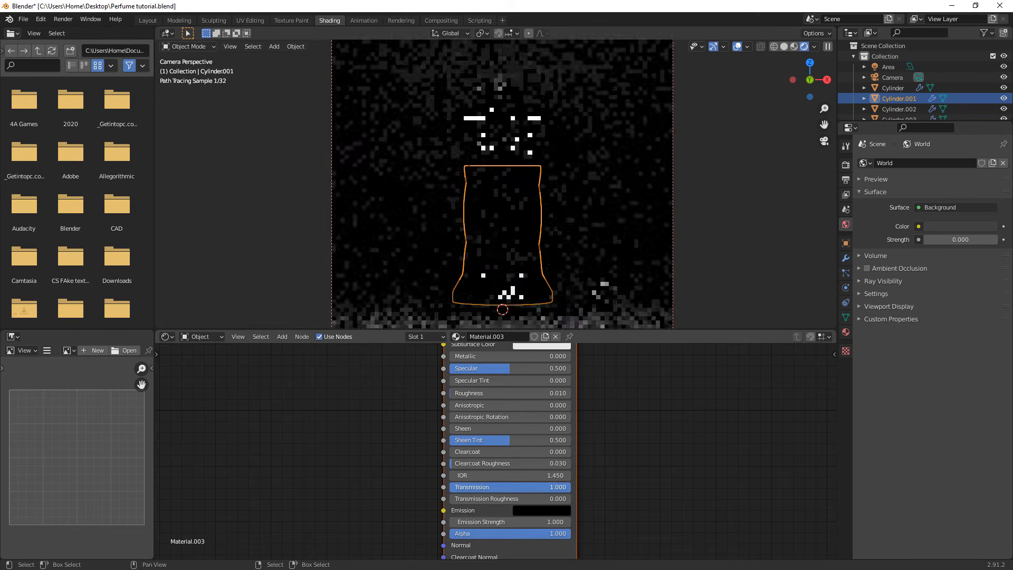
# Move the liquid material's Material Output node aside and add a Volume Absorption node beside the Principled BSDF.
pyautogui.moveTo(603, 389); pyautogui.dragTo(520, 498, button='middle')
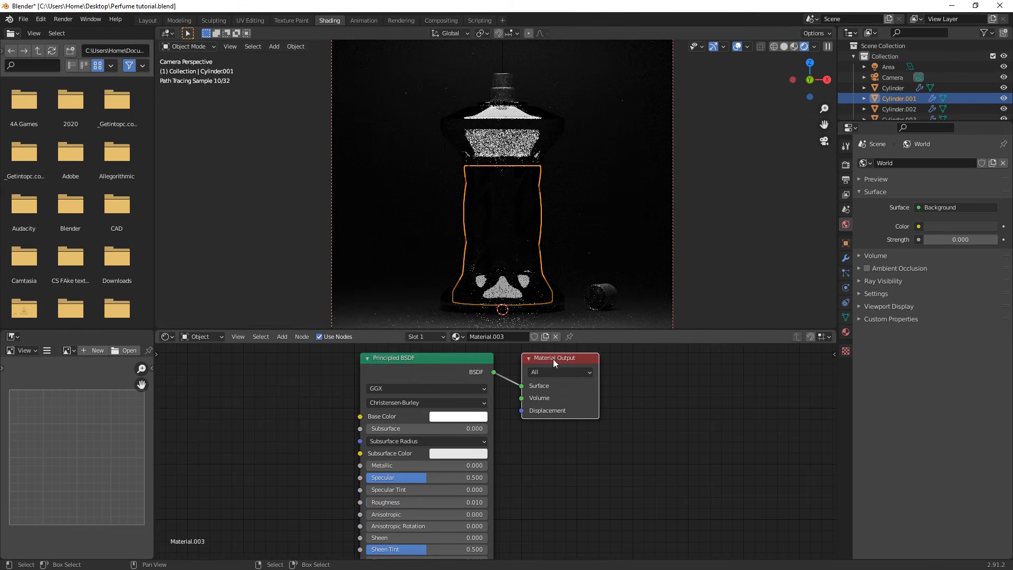
pyautogui.moveTo(601, 360); pyautogui.dragTo(616, 369)
pyautogui.hotkey('shift', 'a')
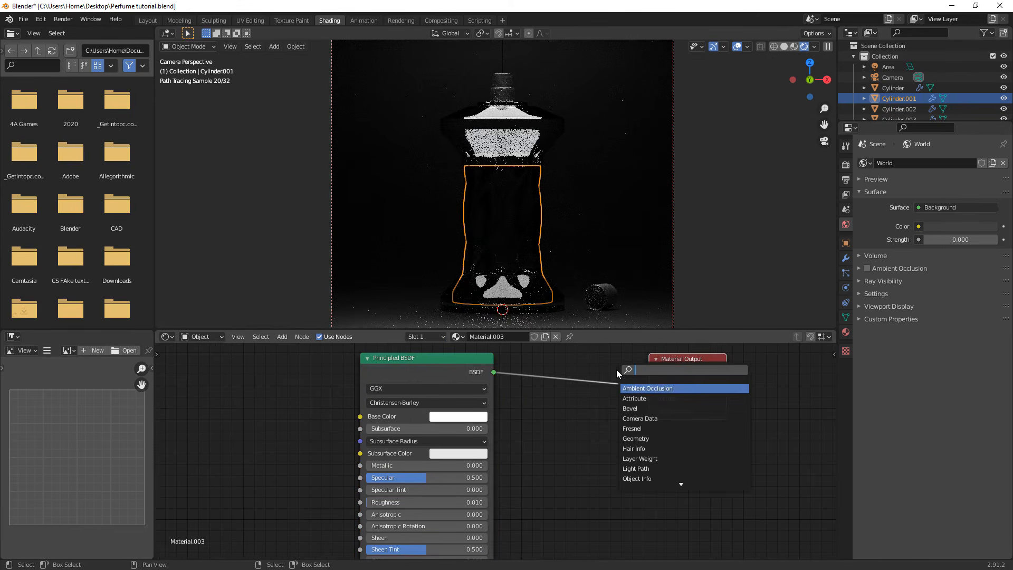
pyautogui.write('vok')
pyautogui.press('BackSpace')
pyautogui.write('lume')
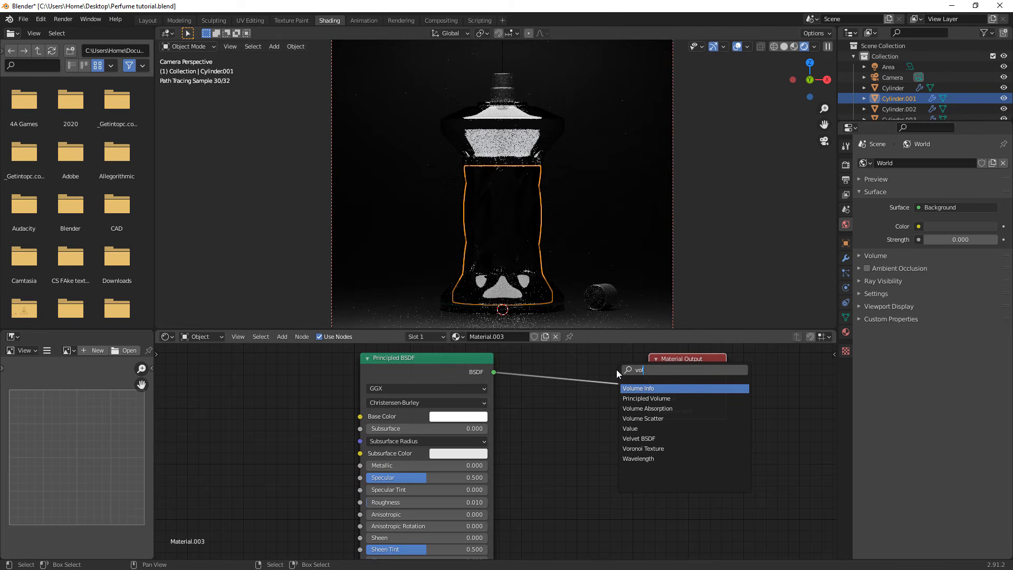
pyautogui.press('Down')
pyautogui.press('Down')
pyautogui.press('Return')
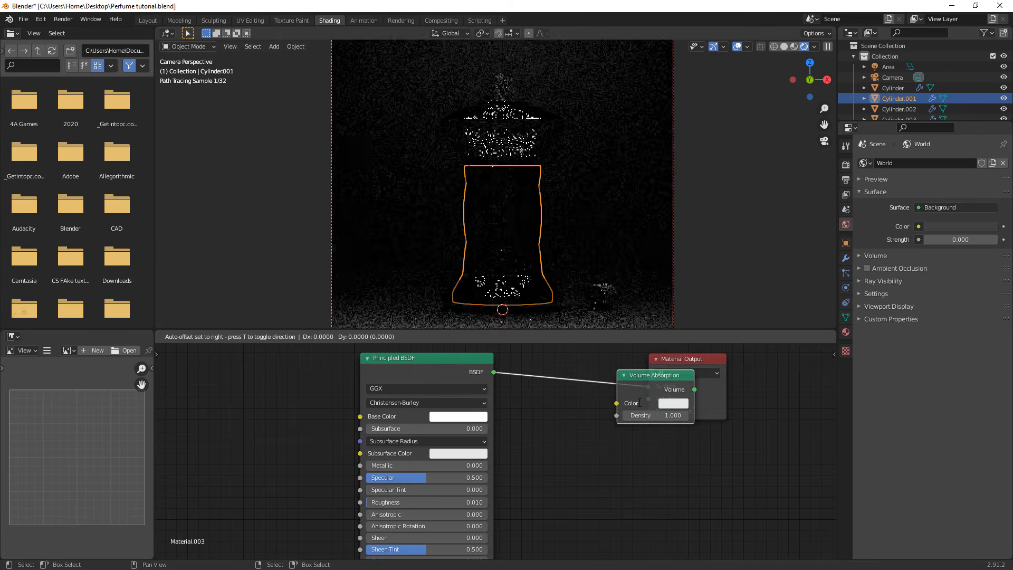
pyautogui.click(612, 444)
# Connect the Volume Absorption node to the Material Output's Volume input and set its color to pink.
pyautogui.moveTo(593, 432); pyautogui.dragTo(648, 399)
pyautogui.click(572, 447)
pyautogui.click(553, 350)
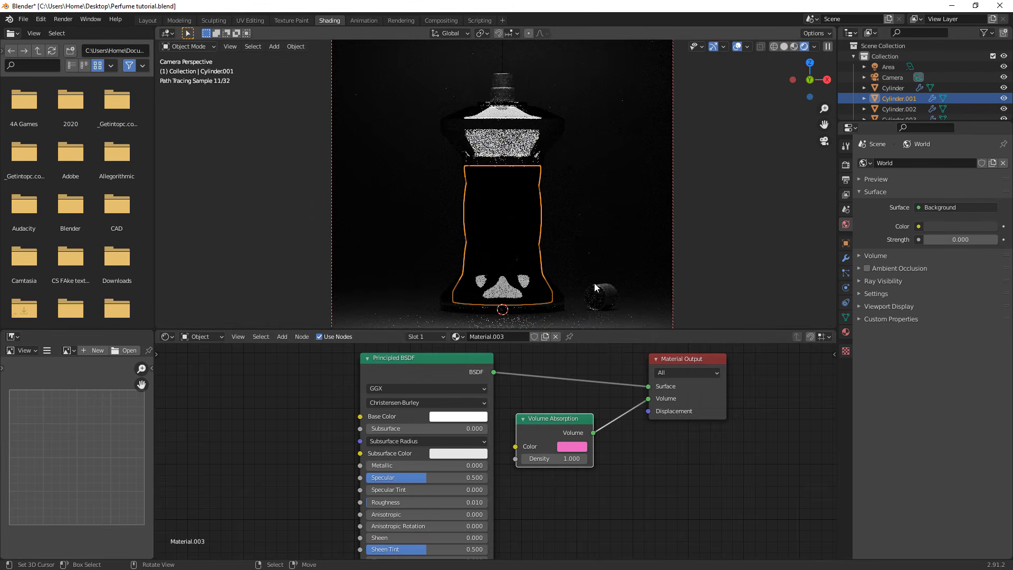
# Select all objects in the scene and apply their scale.
pyautogui.press('a')
pyautogui.hotkey('ctrl', 'a')
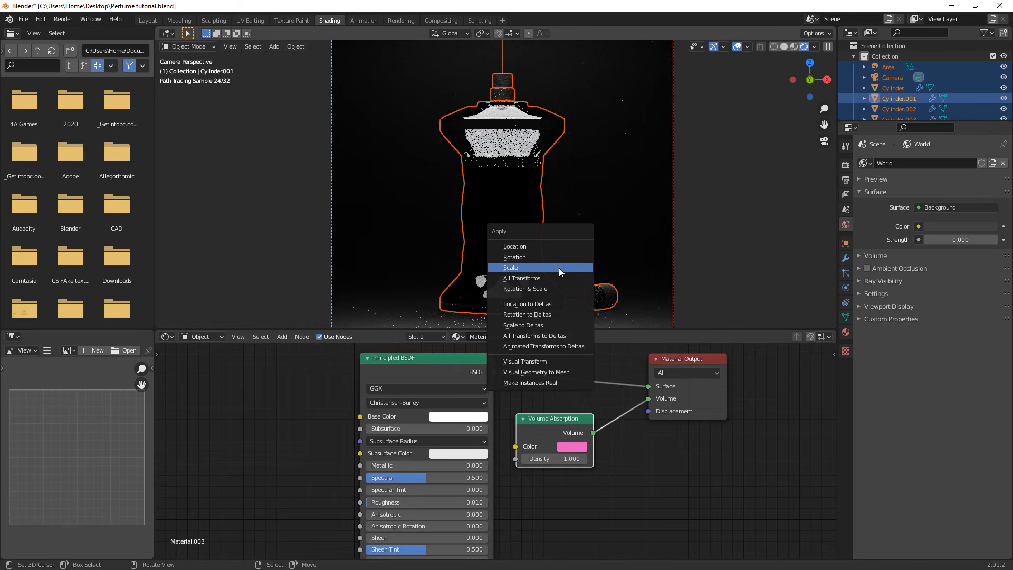
pyautogui.click(559, 268)
# Select the area light above the bottle and scale it up.
pyautogui.scroll(-1, 543, 180)
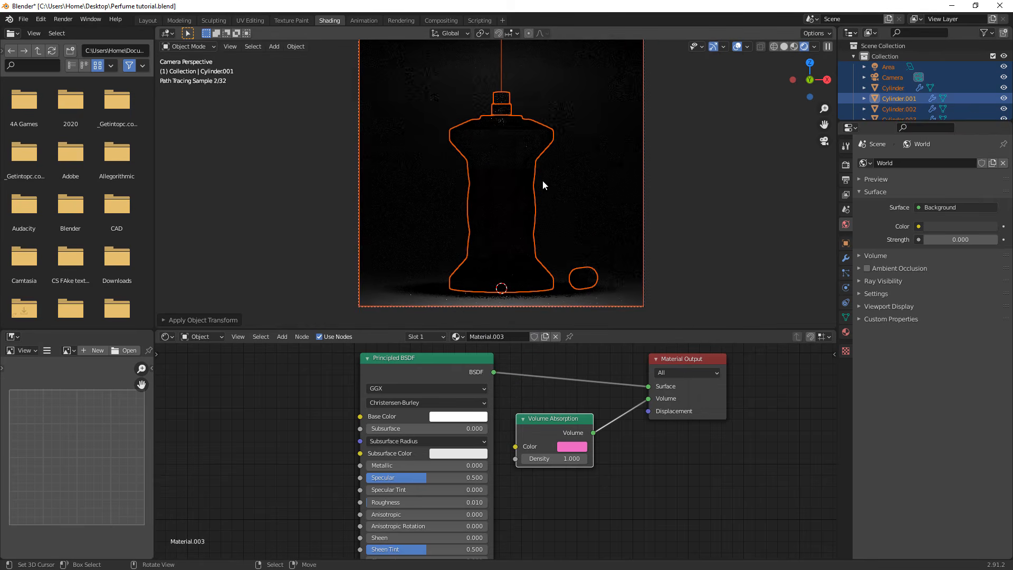
pyautogui.scroll(-3, 505, 74)
pyautogui.click(503, 72)
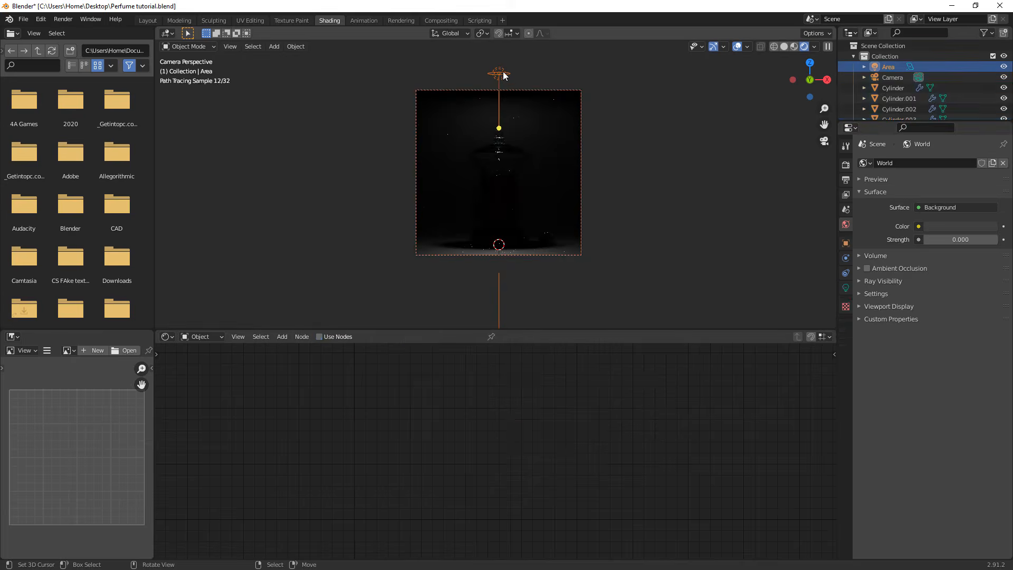
pyautogui.press('s')
pyautogui.click(308, 181)
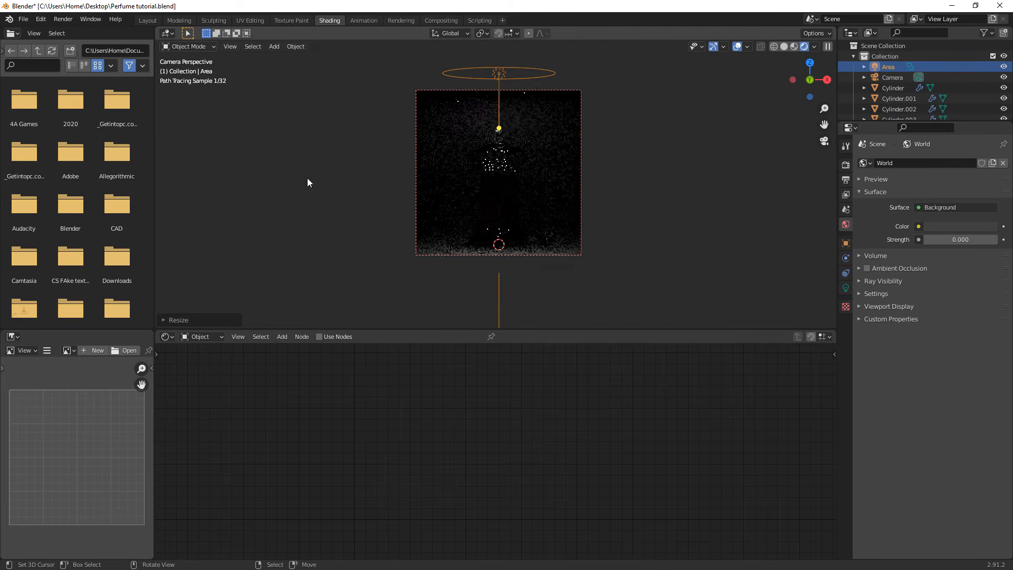
# Set the area light's power to 2500 W.
pyautogui.click(846, 287)
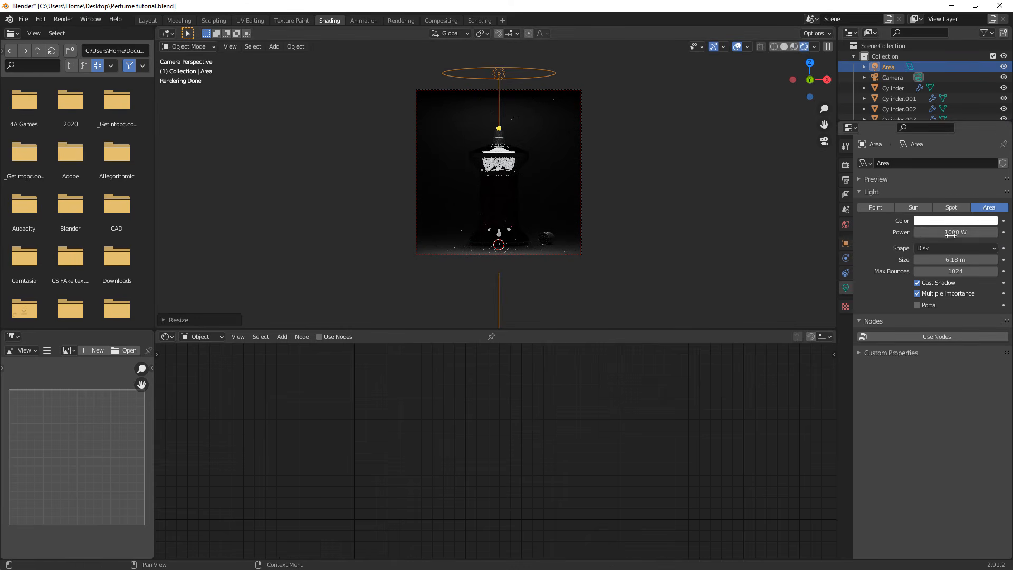
pyautogui.press('Return')
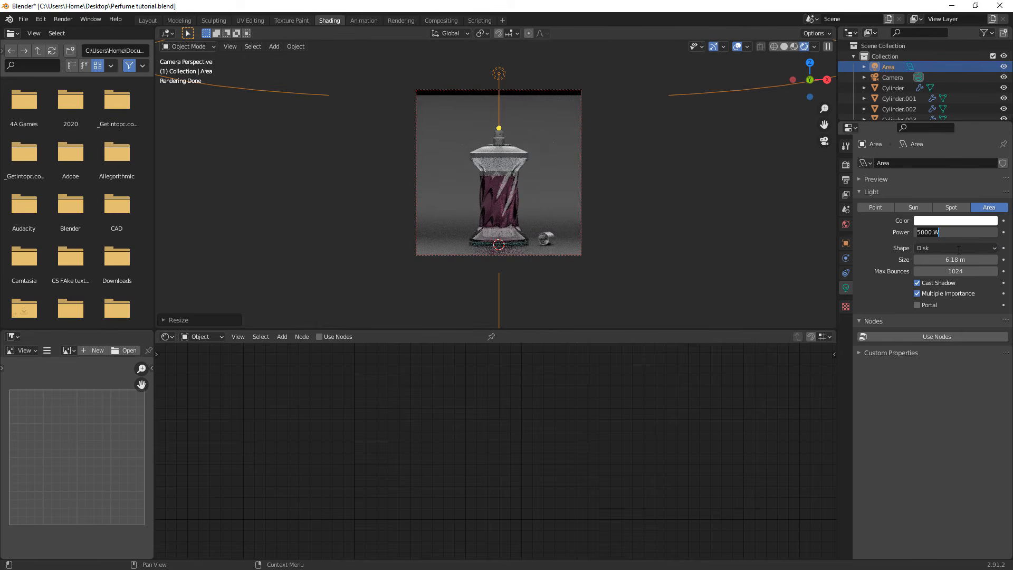
pyautogui.write('0')
pyautogui.press('Return')
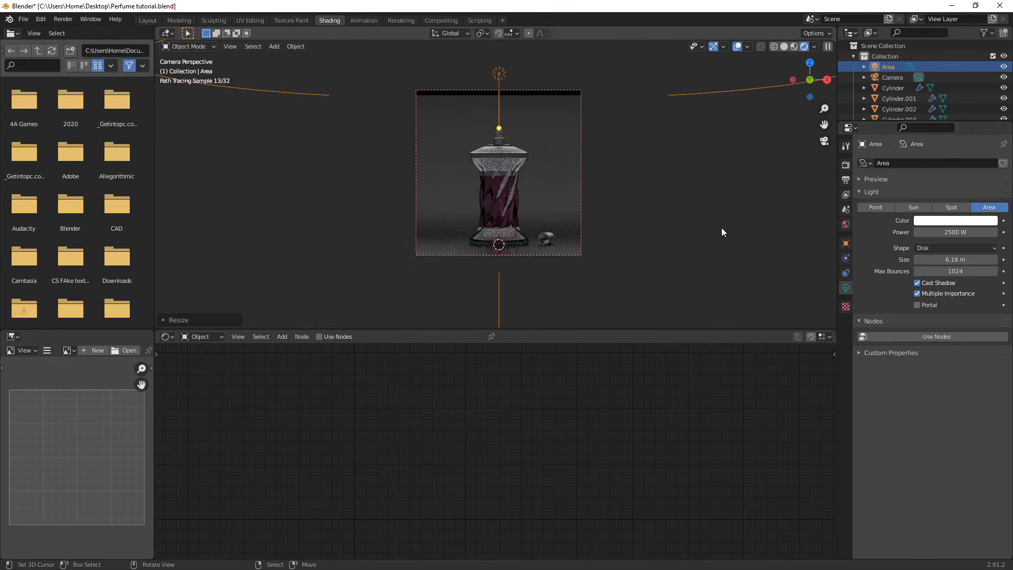
# Scale the area light down to about half its size.
pyautogui.press('s')
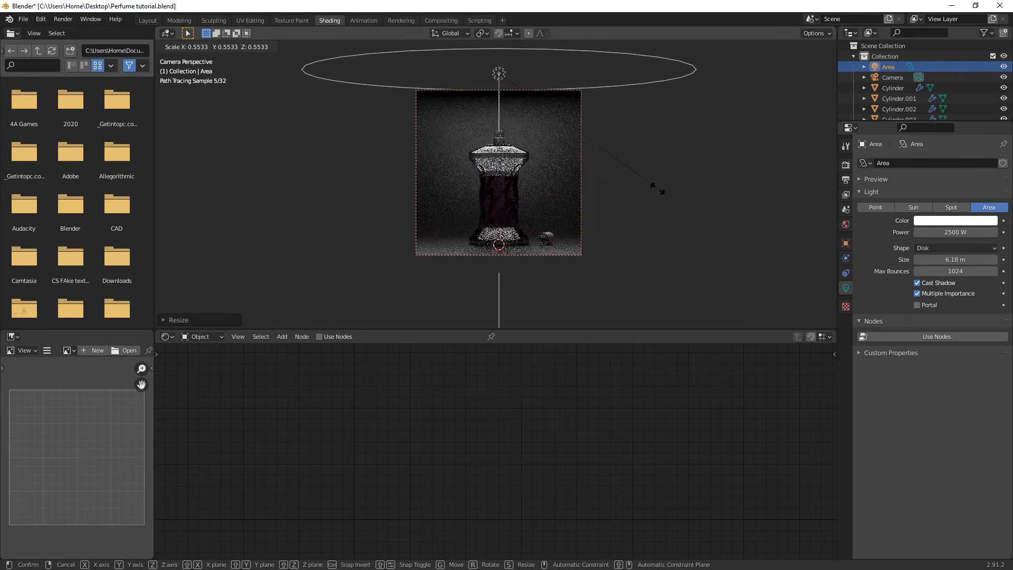
pyautogui.click(637, 181)
pyautogui.scroll(3, 707, 219)
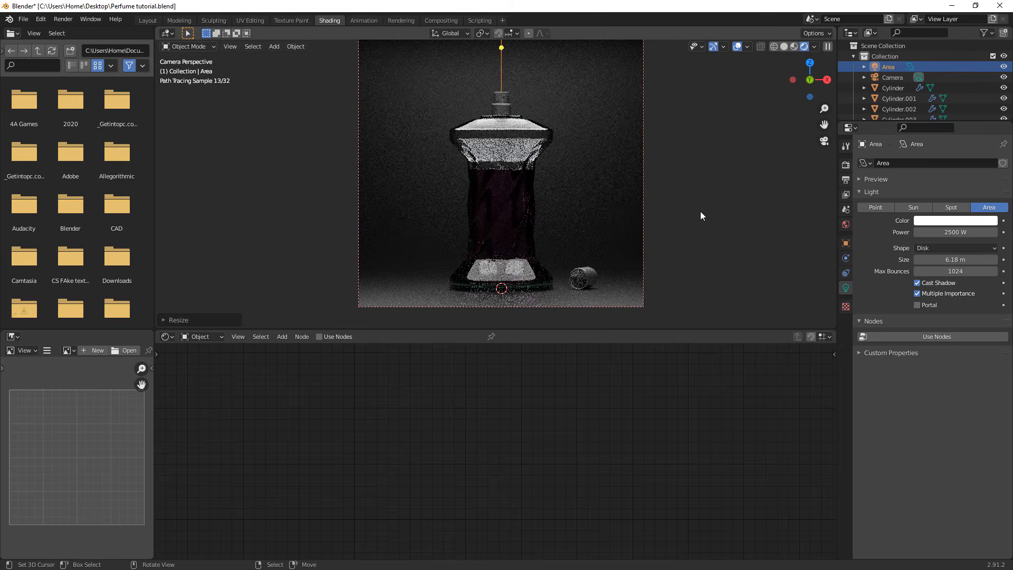
# Duplicate the area light, leaving the copy in the original's place.
pyautogui.scroll(-2, 700, 212)
pyautogui.hotkey('shift', 'd')
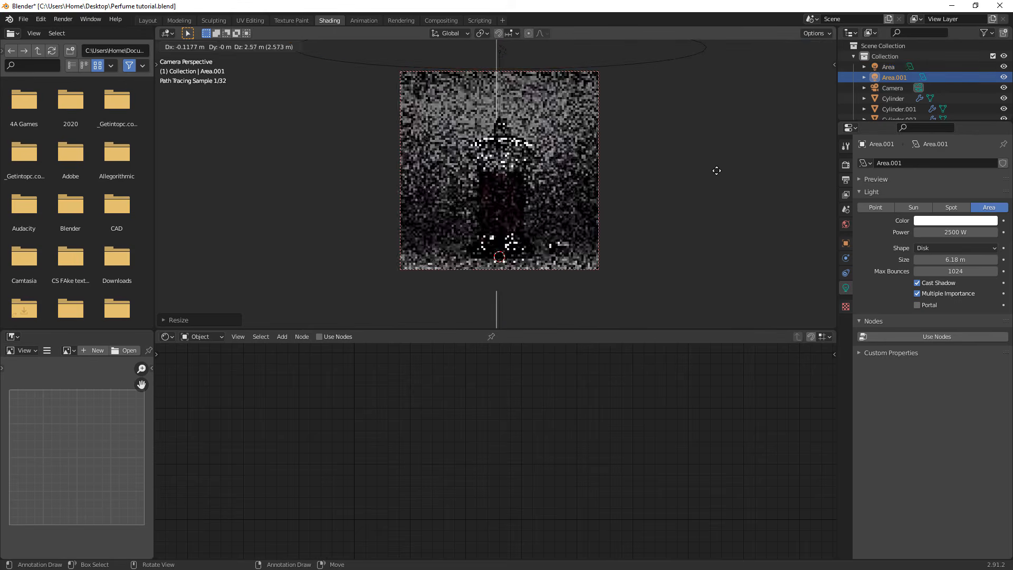
pyautogui.press('Escape')
# Add a Damped Track constraint to the duplicated light, targeting the bottle object Cylinder with the -Z track axis.
pyautogui.click(846, 273)
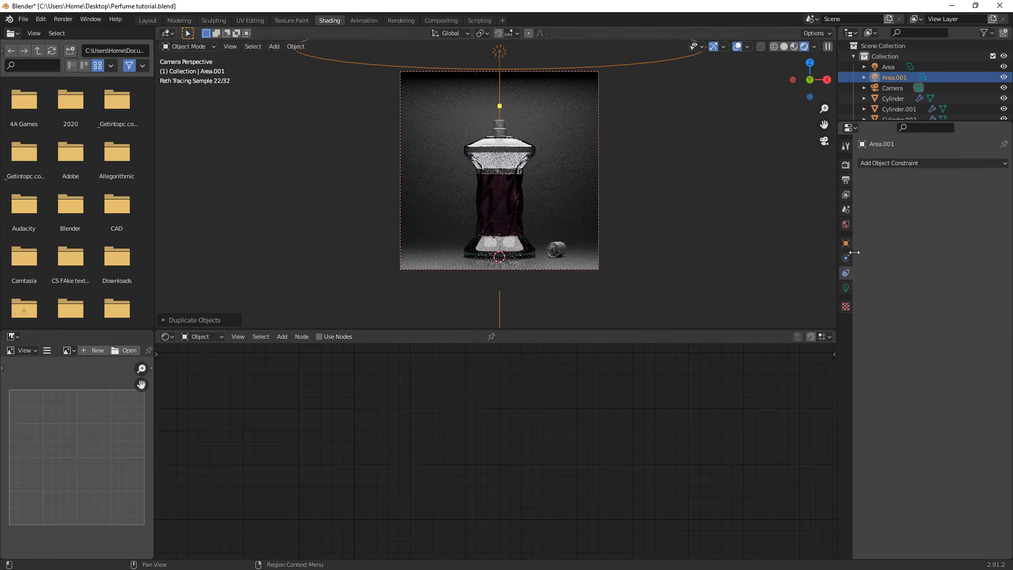
pyautogui.click(947, 164)
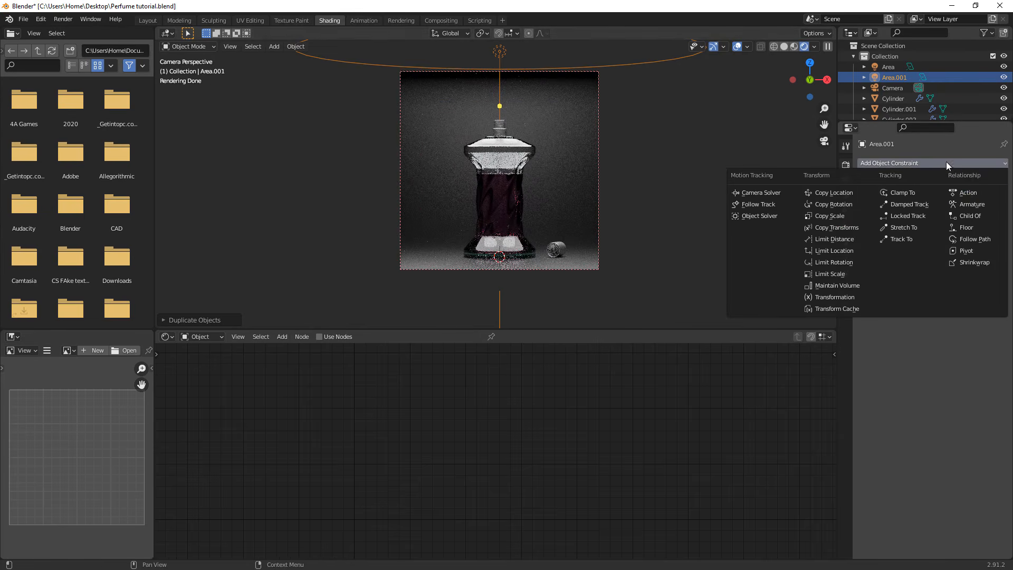
pyautogui.click(925, 205)
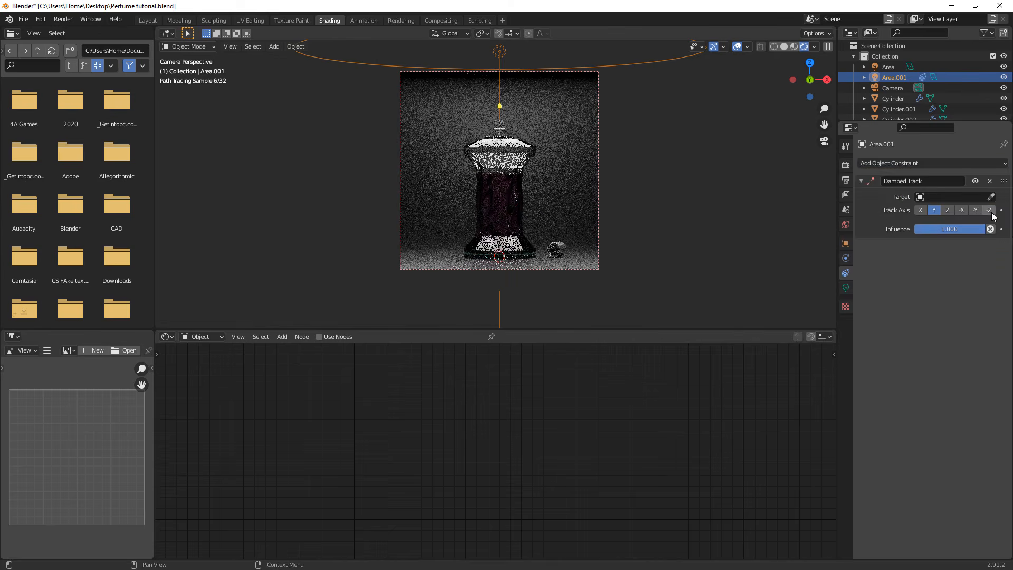
pyautogui.click(531, 159)
# Move the duplicated light to the right of the bottle and about 13.3 m along negative Y.
pyautogui.press('g')
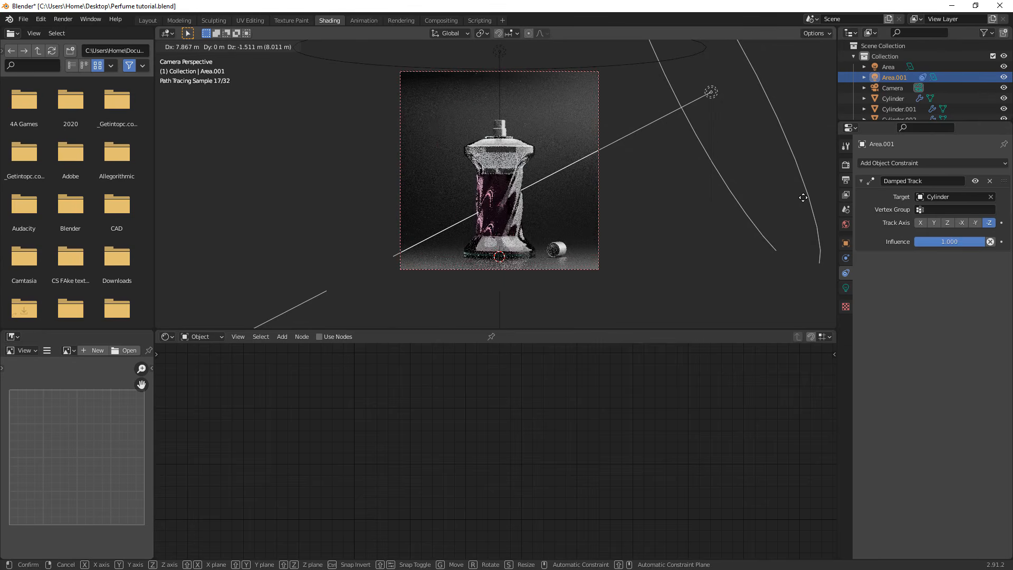
pyautogui.click(707, 211)
pyautogui.press('g')
pyautogui.press('y')
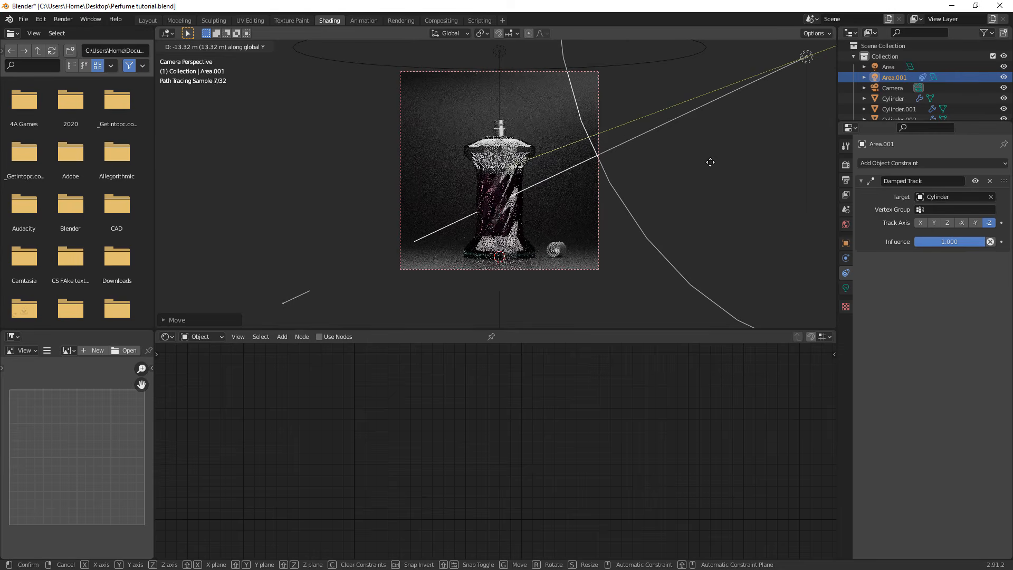
pyautogui.click(710, 162)
# Enable Adaptive Sampling in the Cycles render settings.
pyautogui.scroll(2, 670, 134)
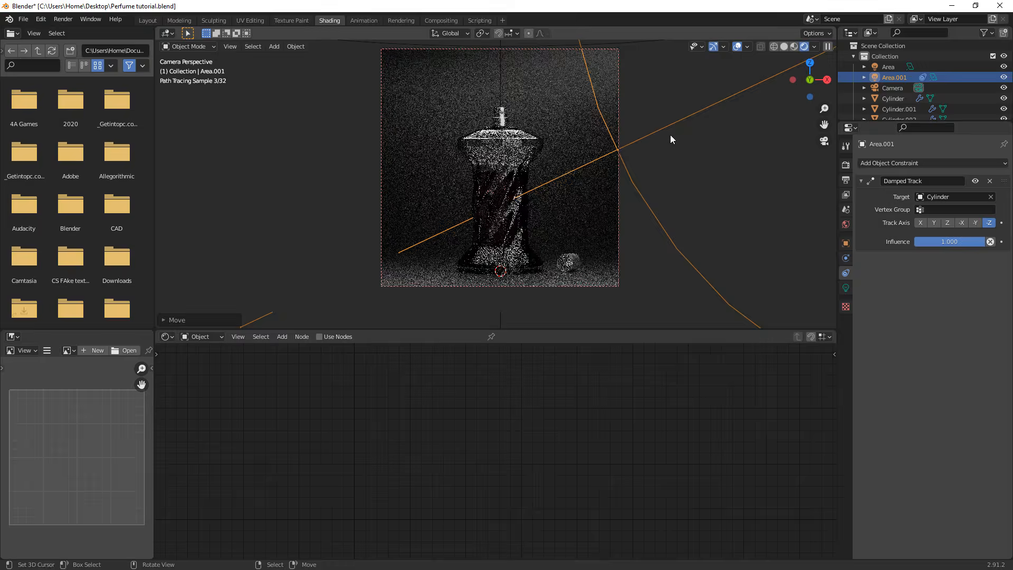
pyautogui.click(846, 164)
pyautogui.click(874, 273)
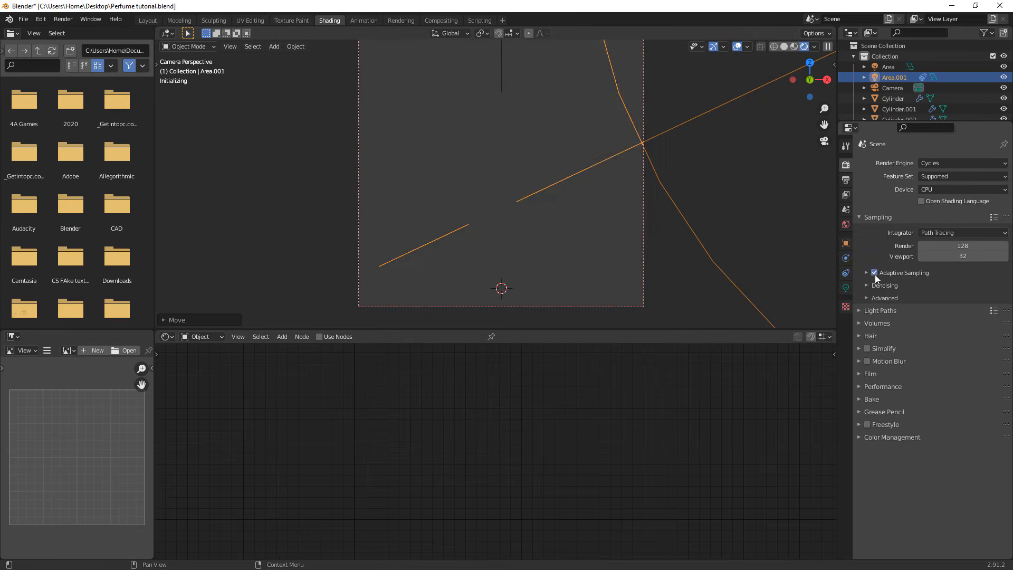
# Enable viewport and render denoising, both using OpenImageDenoise, and save the file.
pyautogui.click(876, 285)
pyautogui.click(921, 314)
pyautogui.click(943, 315)
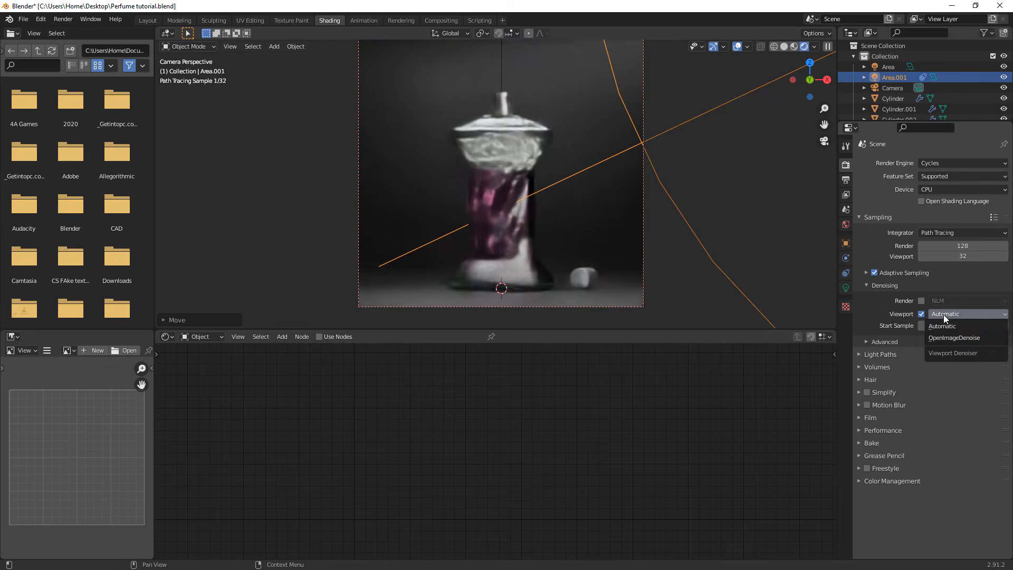
pyautogui.click(948, 337)
pyautogui.click(921, 301)
pyautogui.click(950, 301)
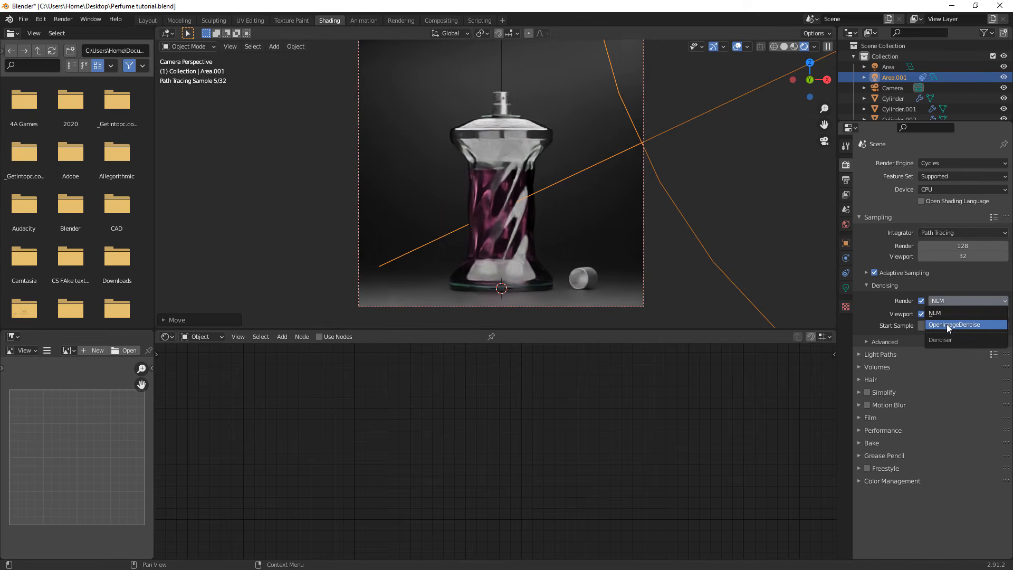
pyautogui.click(947, 324)
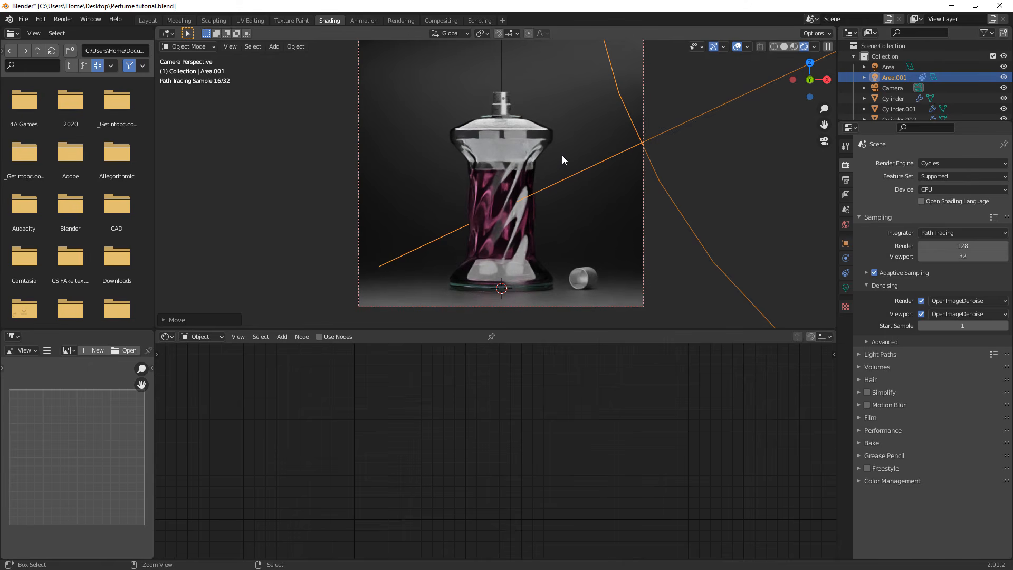
pyautogui.hotkey('ctrl', 's')
# Select the backdrop plane and set its material's Roughness to 0.3.
pyautogui.click(565, 244)
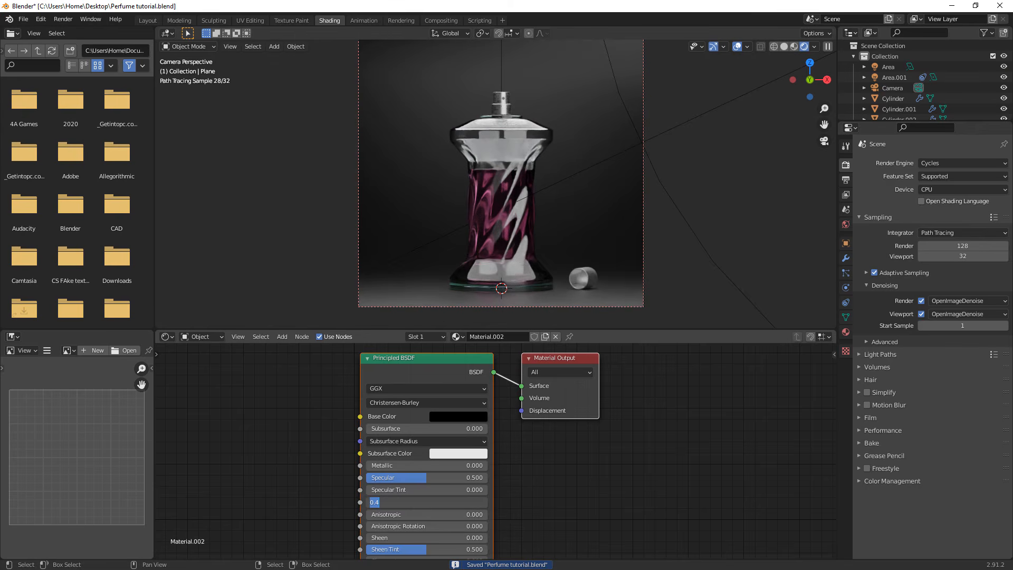
pyautogui.write('0.3')
pyautogui.press('Return')
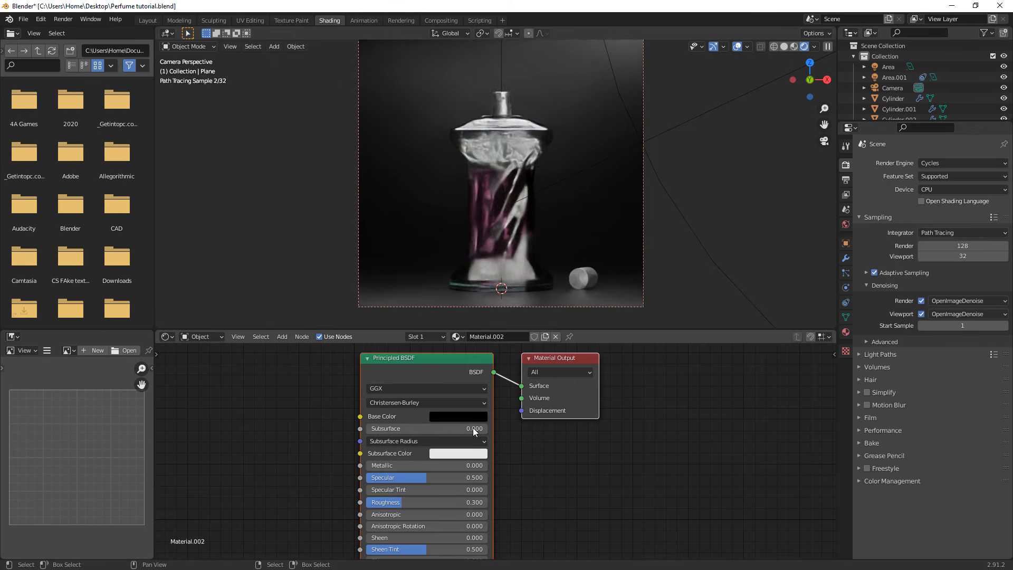
# Try a Roughness of 0.2 on the backdrop material.
pyautogui.doubleClick(418, 501)
pyautogui.write('0.2')
pyautogui.press('Return')
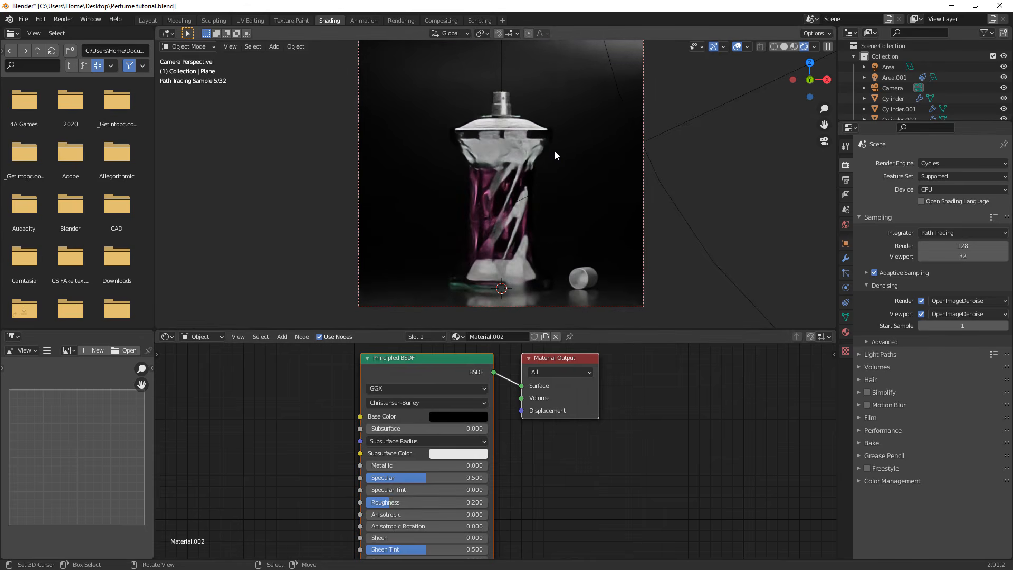
# Hide the viewport overlays and set the backdrop material's Roughness to 0.25.
pyautogui.scroll(-1, 627, 100)
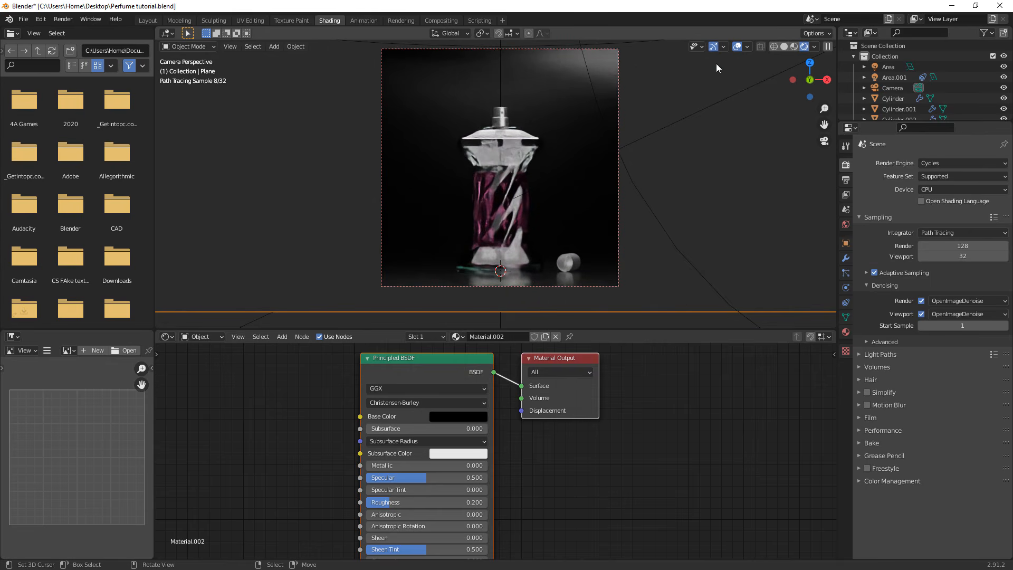
pyautogui.click(740, 46)
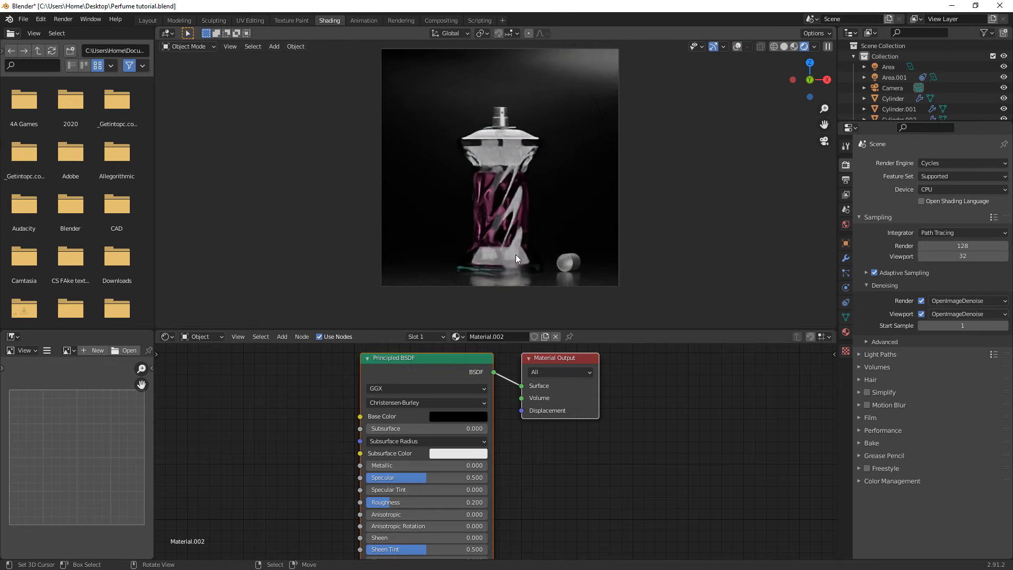
pyautogui.doubleClick(404, 504)
pyautogui.write('0.25')
pyautogui.press('Return')
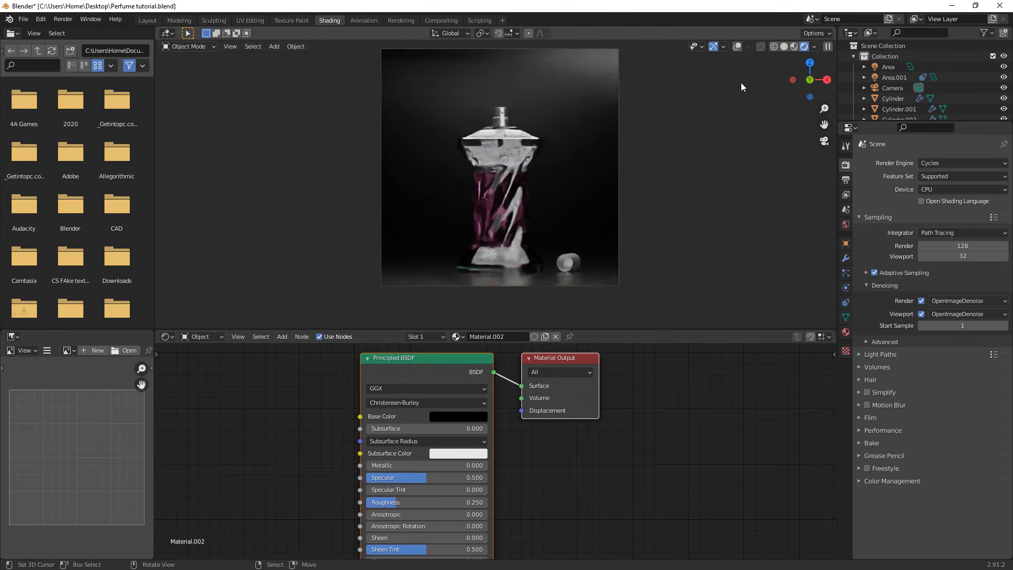
# Switch the viewport to Solid shading and save the file with the render samples set to 400.
pyautogui.click(784, 47)
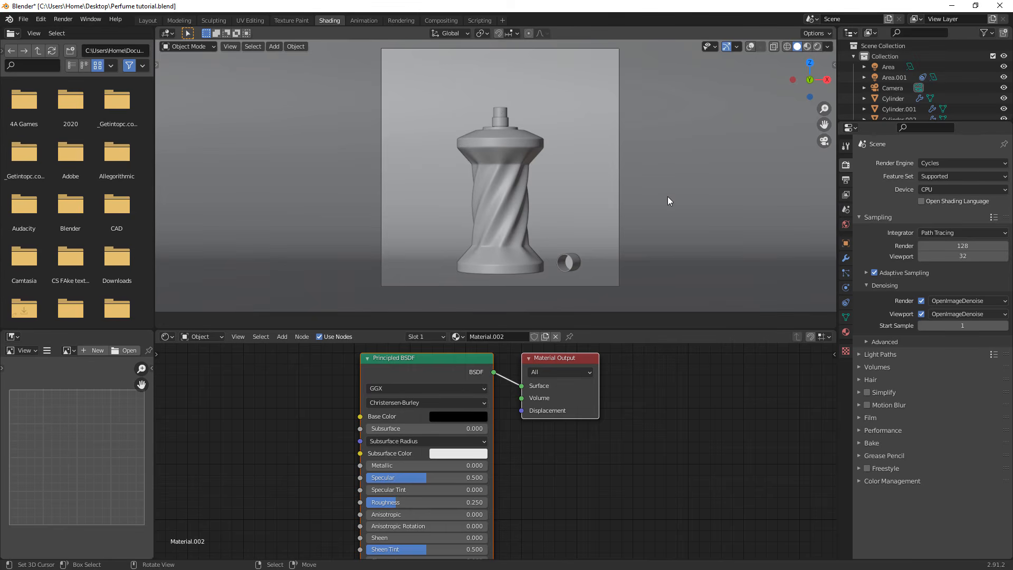
pyautogui.hotkey('ctrl', 's')
pyautogui.click(927, 247)
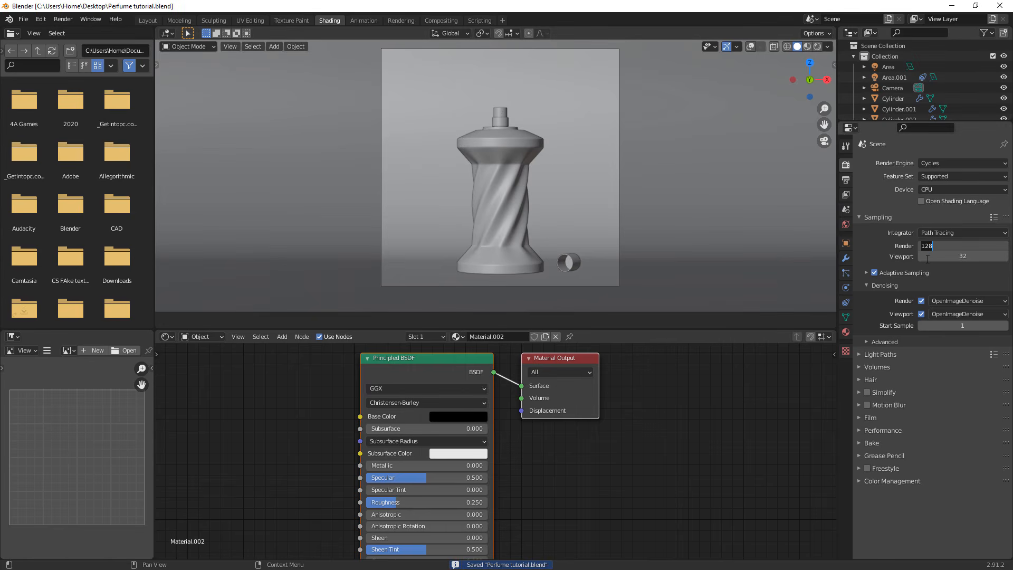
pyautogui.write('400')
pyautogui.press('Return')
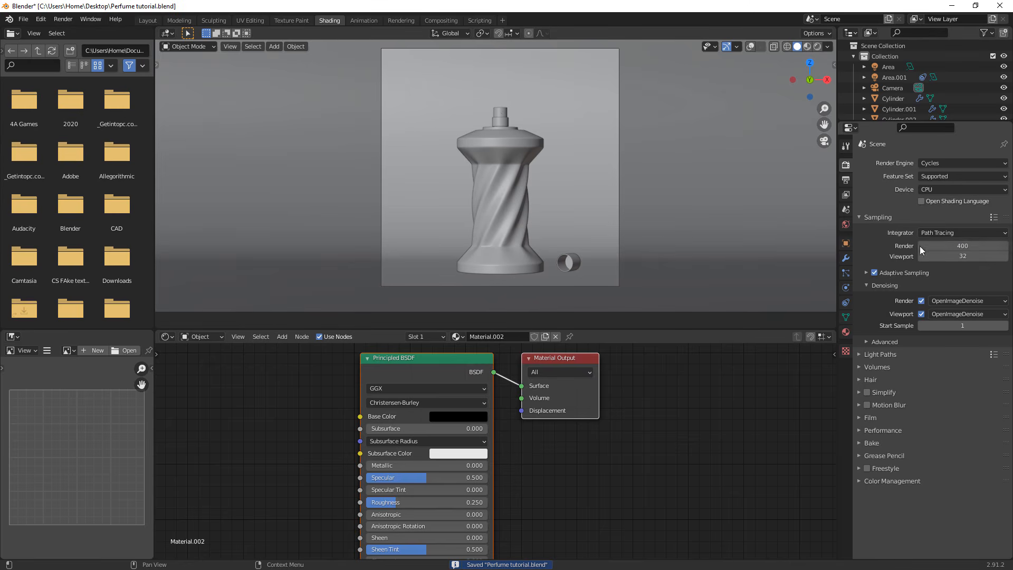
pyautogui.hotkey('ctrl', 's')
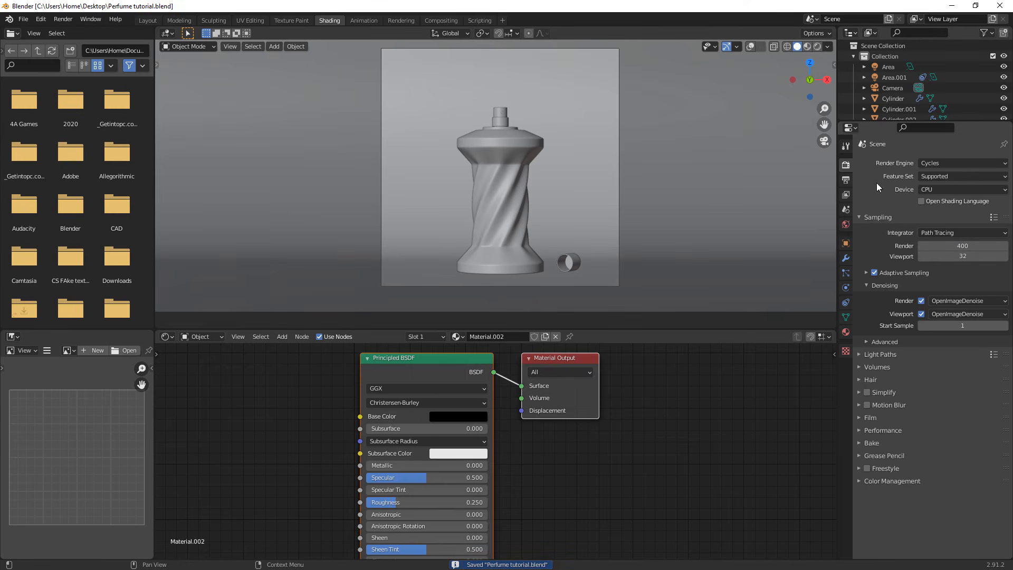
# Check the output resolution settings and render the perfume bottle scene as a still image.
pyautogui.click(847, 182)
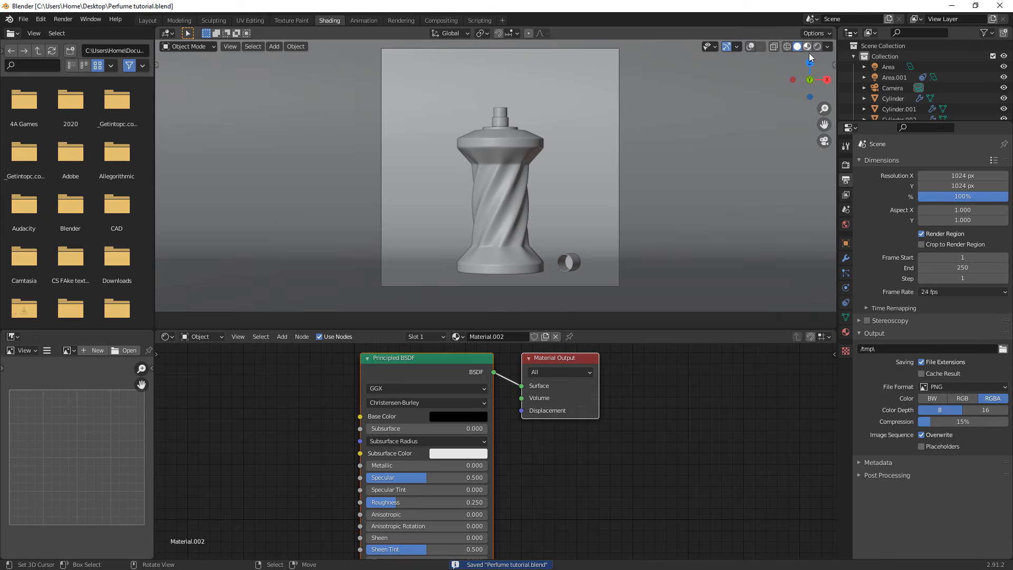
pyautogui.press('F12')
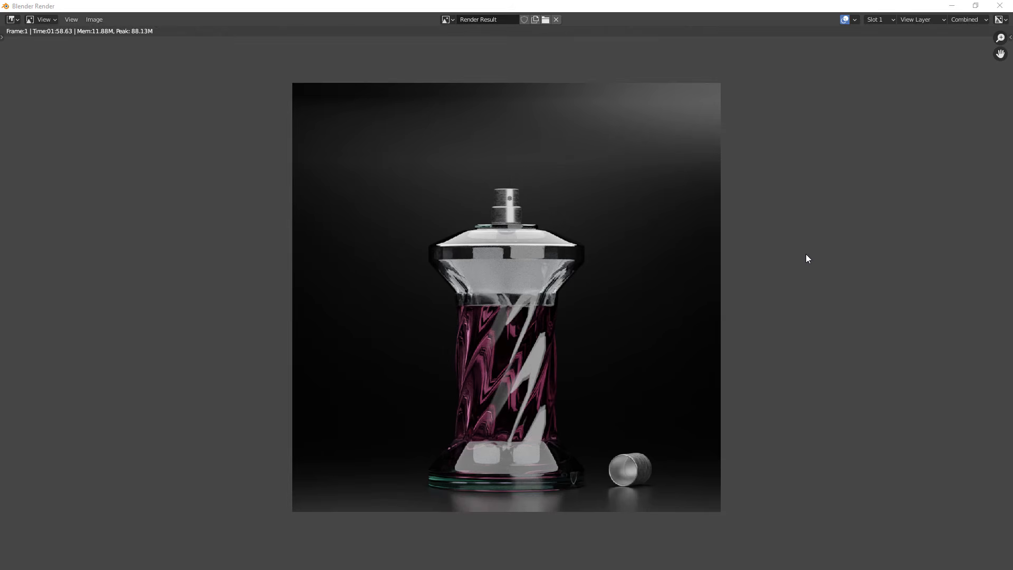
# Examine the finished render up close, covering the glass body, liquid, metal spray nozzle and the cap on the floor.
pyautogui.scroll(3, 743, 264)
pyautogui.moveTo(743, 264); pyautogui.dragTo(703, 199, button='middle')
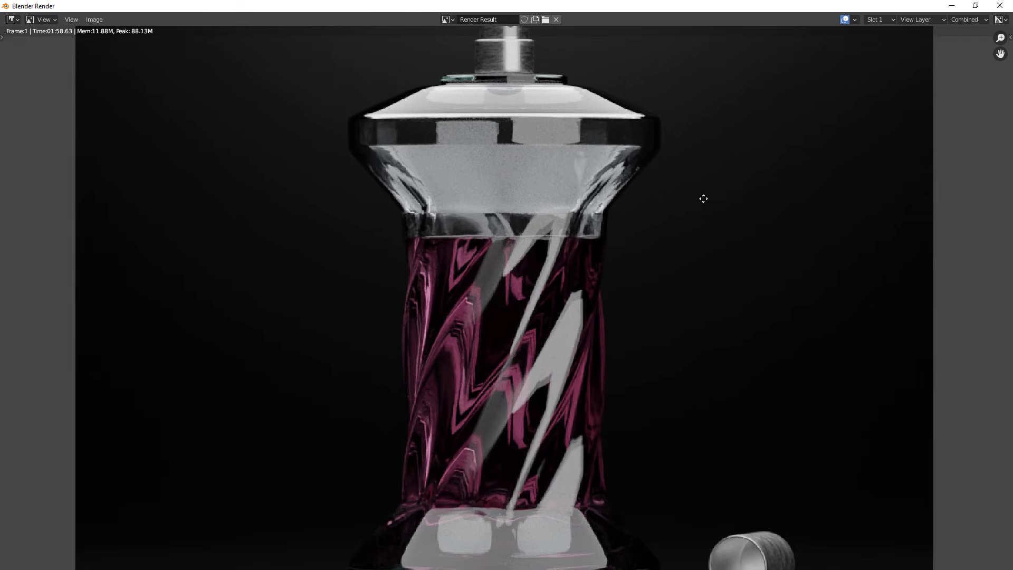
pyautogui.scroll(-1, 714, 208)
pyautogui.moveTo(737, 280); pyautogui.dragTo(708, 260, button='middle')
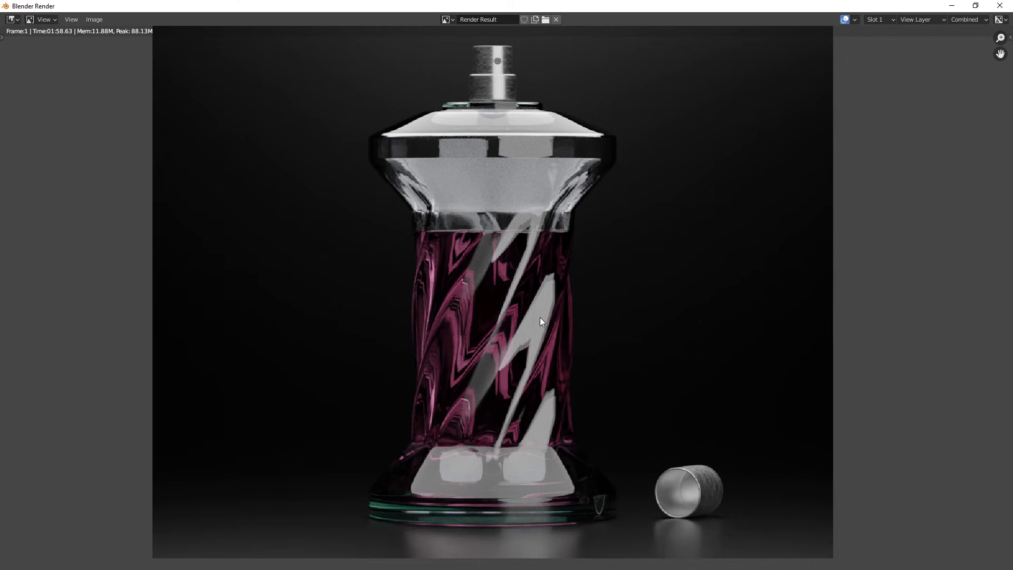
pyautogui.scroll(-1, 542, 321)
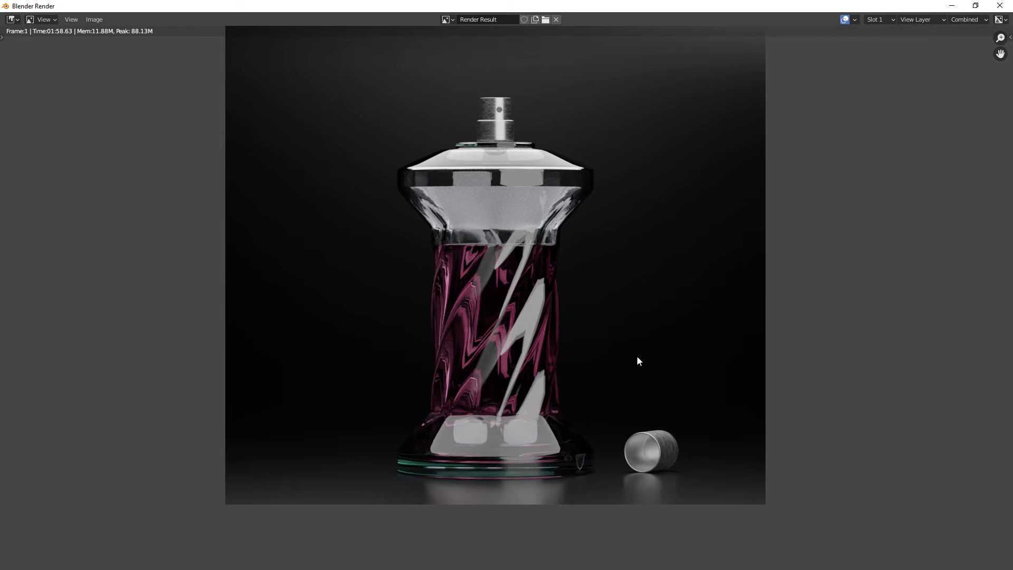
pyautogui.moveTo(638, 359); pyautogui.dragTo(638, 399, button='middle')
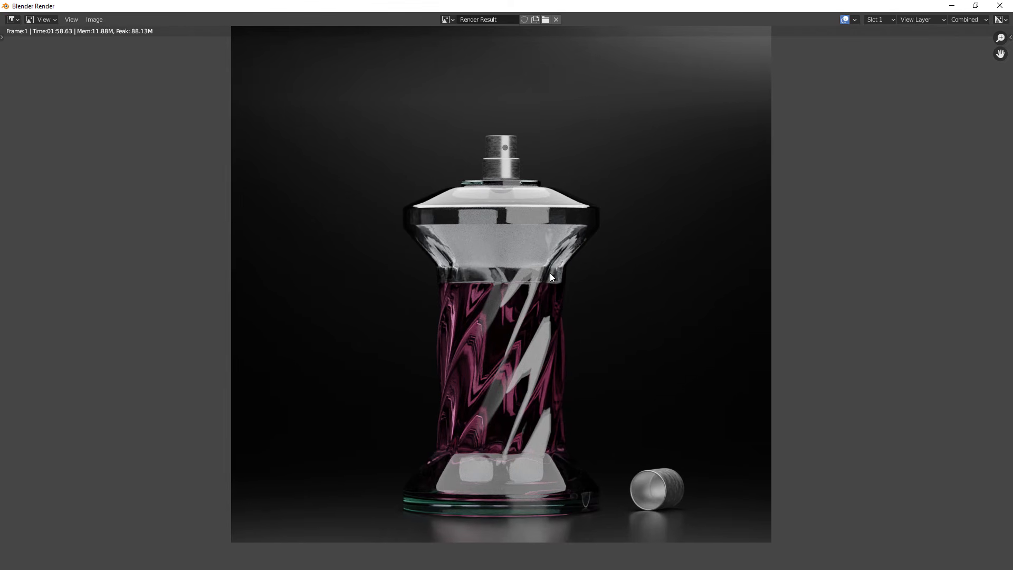
pyautogui.scroll(1, 550, 273)
pyautogui.scroll(-2, 579, 283)
pyautogui.scroll(2, 530, 212)
pyautogui.moveTo(537, 277); pyautogui.dragTo(540, 361, button='middle')
pyautogui.scroll(3, 539, 361)
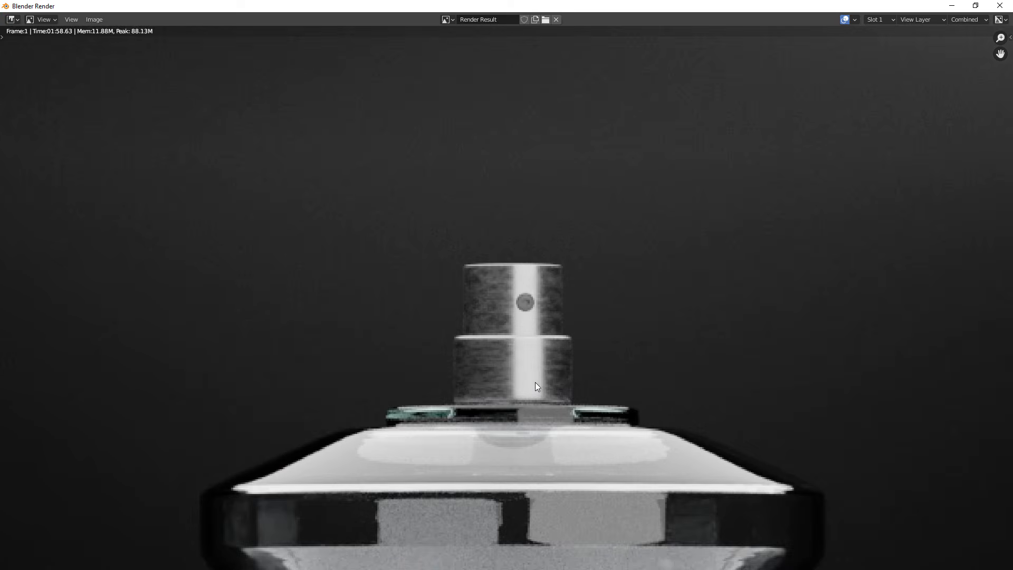
pyautogui.scroll(-3, 564, 406)
pyautogui.scroll(-4, 553, 355)
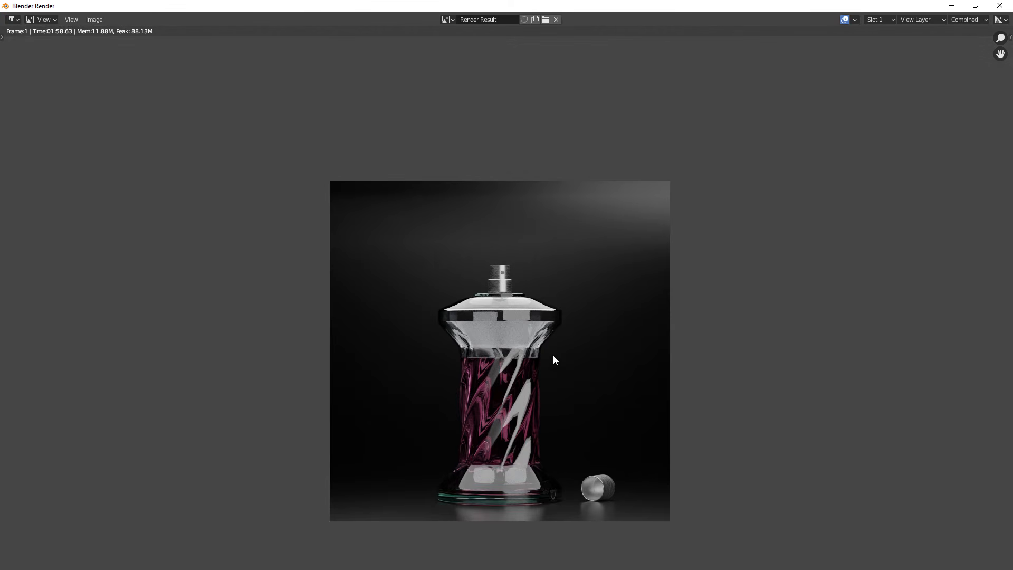
pyautogui.scroll(2, 555, 339)
pyautogui.scroll(-1, 544, 324)
pyautogui.moveTo(540, 321); pyautogui.dragTo(544, 308, button='middle')
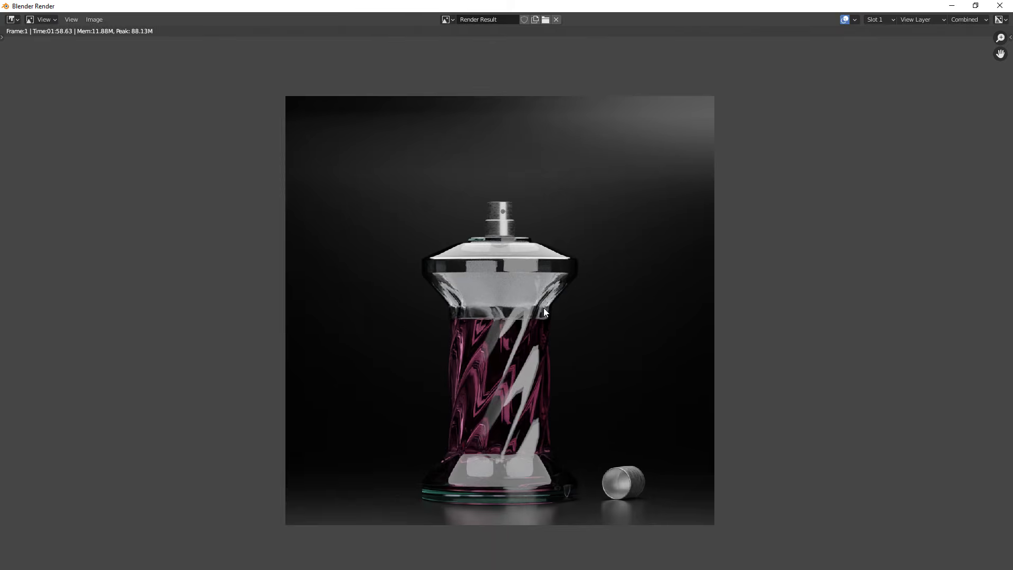